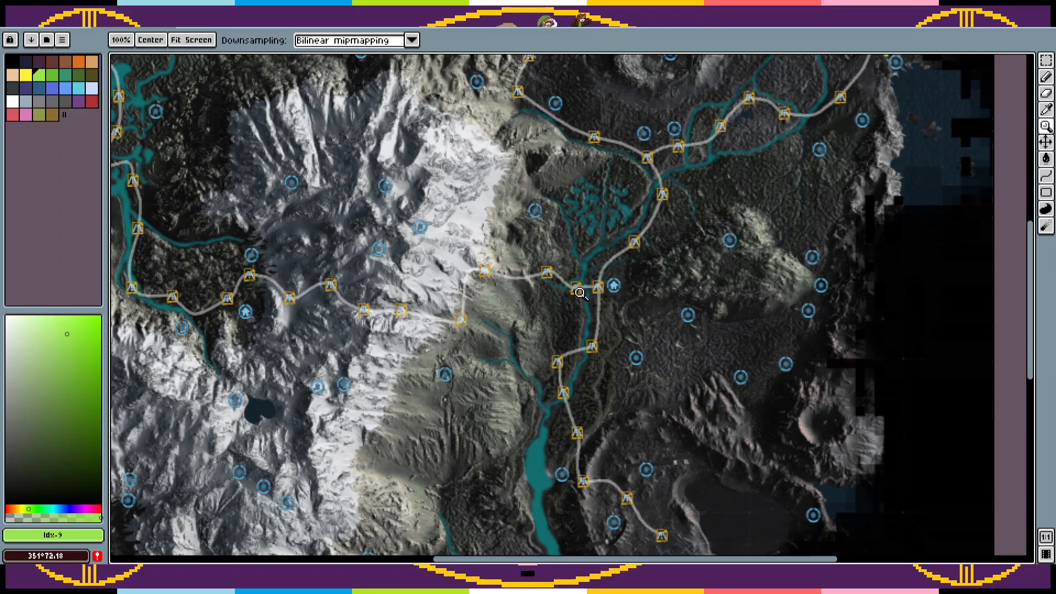
Step: Show the grid over the map
{"action": "left_click", "coordinate": [175, 9]}
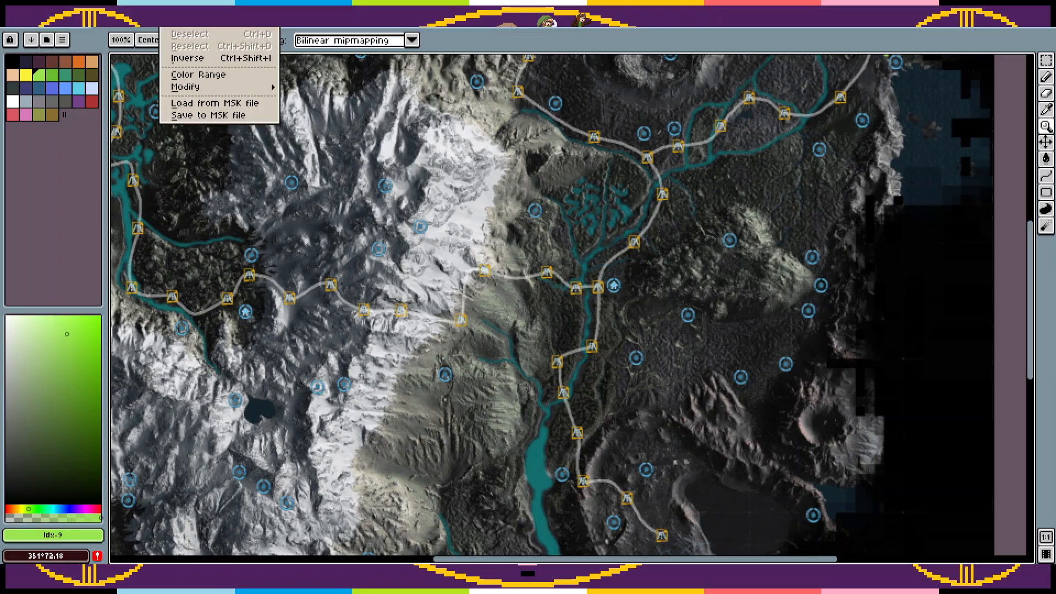
{"action": "mouse_move", "coordinate": [211, 8]}
{"action": "mouse_move", "coordinate": [242, 50]}
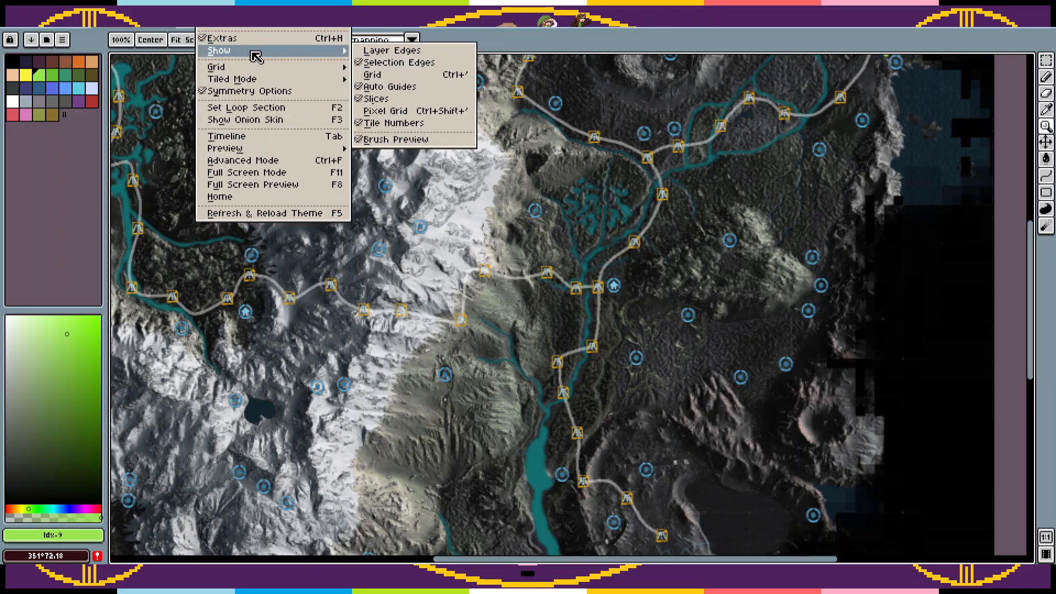
{"action": "left_click", "coordinate": [372, 74]}
{"action": "left_click", "coordinate": [805, 211]}
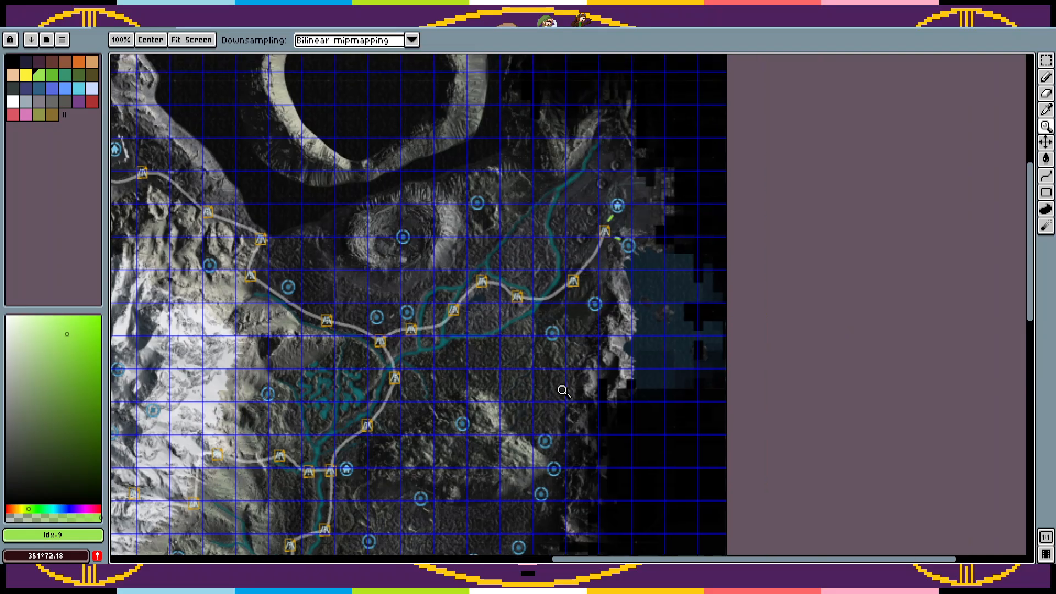
{"action": "left_click", "coordinate": [663, 262]}
{"action": "left_click", "coordinate": [661, 261]}
{"action": "left_click_drag", "start_coordinate": [576, 275], "coordinate": [761, 347]}
{"action": "right_click", "coordinate": [727, 332]}
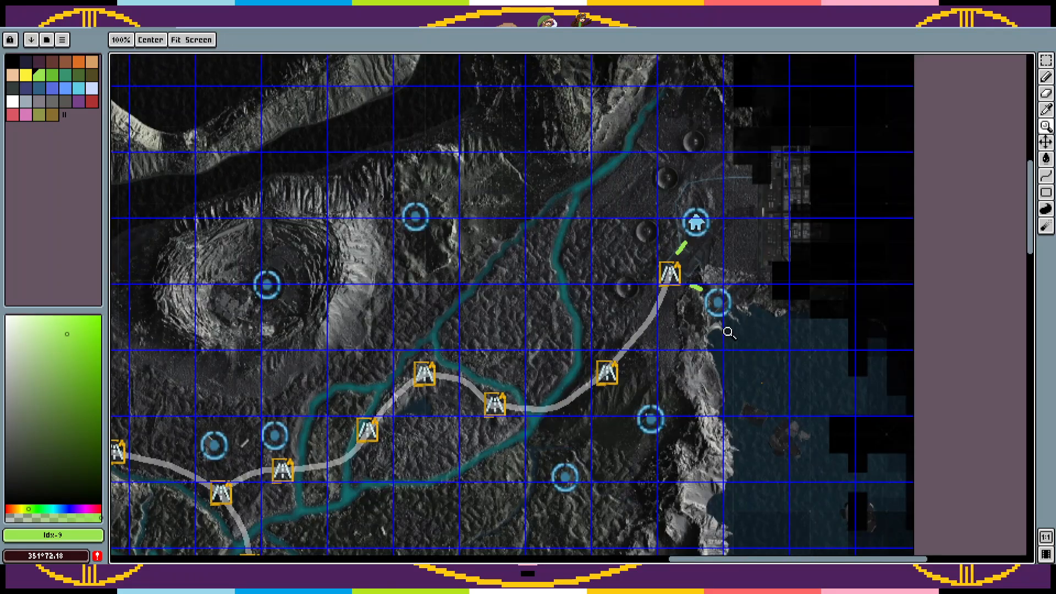
{"action": "key", "text": "m"}
{"action": "left_click_drag", "start_coordinate": [688, 388], "coordinate": [625, 440]}
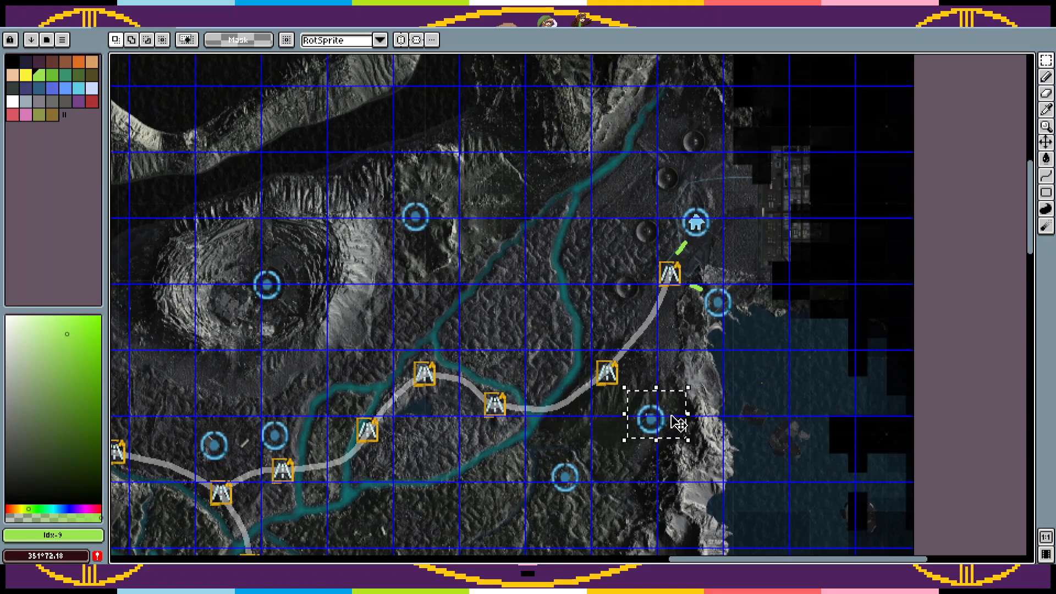
{"action": "left_click", "coordinate": [697, 393]}
{"action": "left_click_drag", "start_coordinate": [698, 311], "coordinate": [669, 338]}
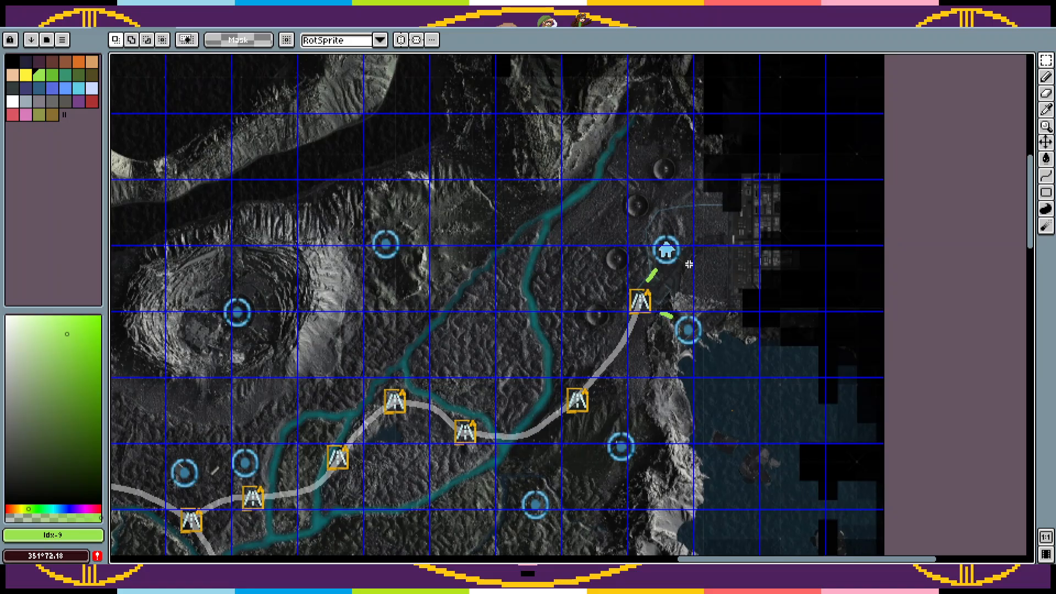
Step: Add a new layer directly above the Board game layer and set its opacity to 21%
{"action": "key", "text": "Tab"}
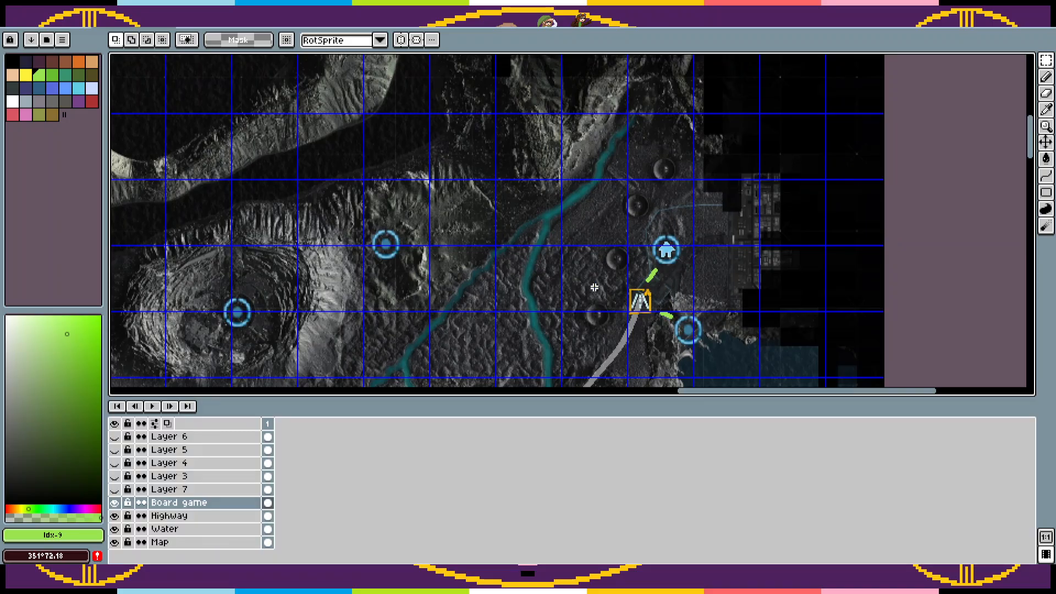
{"action": "right_click", "coordinate": [200, 509]}
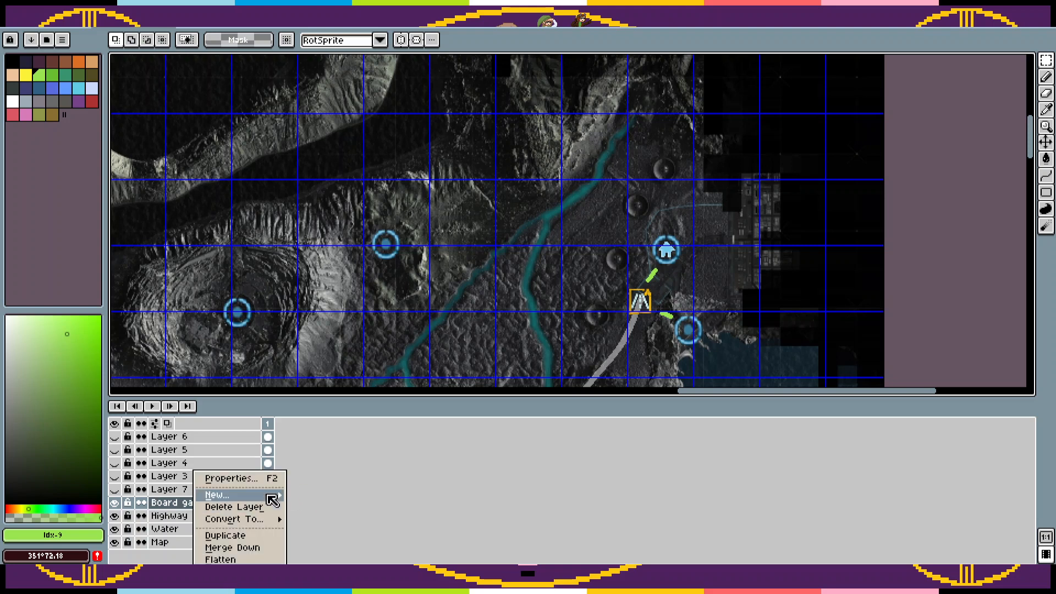
{"action": "mouse_move", "coordinate": [272, 495]}
{"action": "left_click", "coordinate": [311, 496]}
{"action": "double_click", "coordinate": [208, 504]}
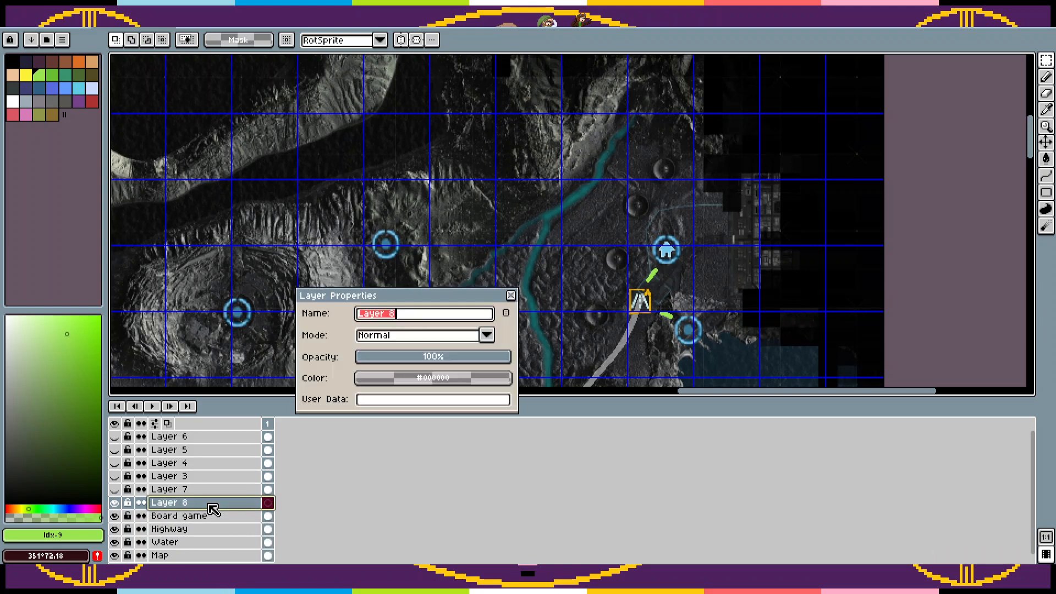
{"action": "left_click", "coordinate": [392, 360]}
{"action": "key", "text": "Tab"}
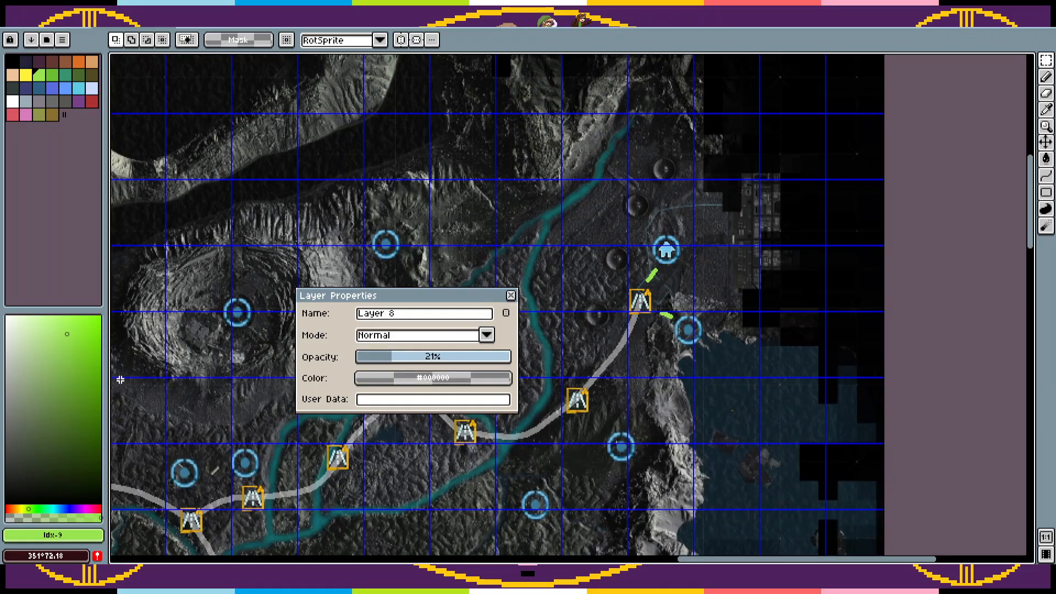
{"action": "left_click", "coordinate": [512, 296]}
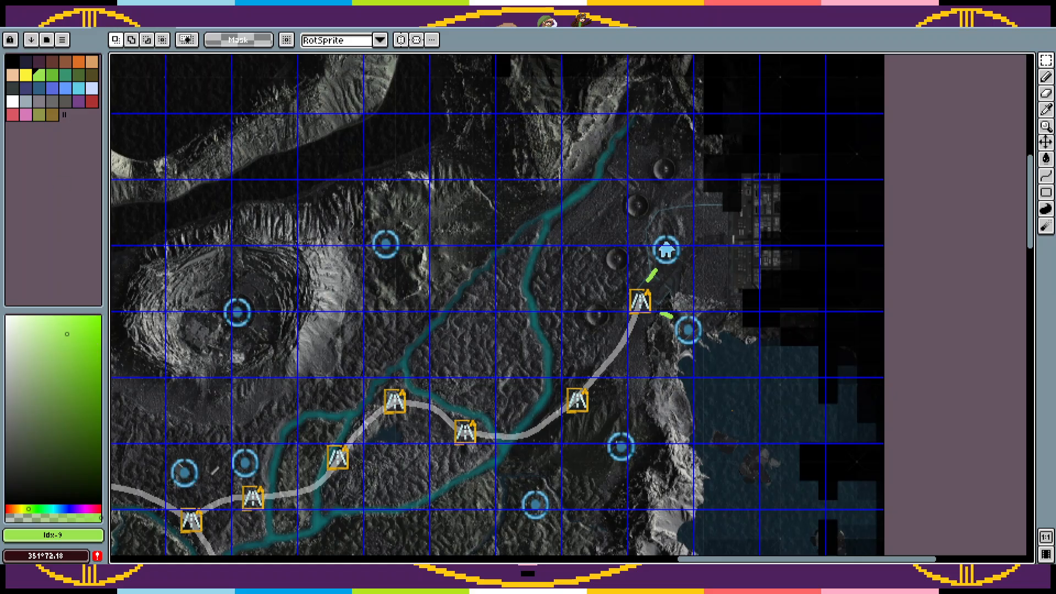
Step: Turn on snapping to the grid and choose the filled rectangle tool
{"action": "left_click", "coordinate": [218, 23]}
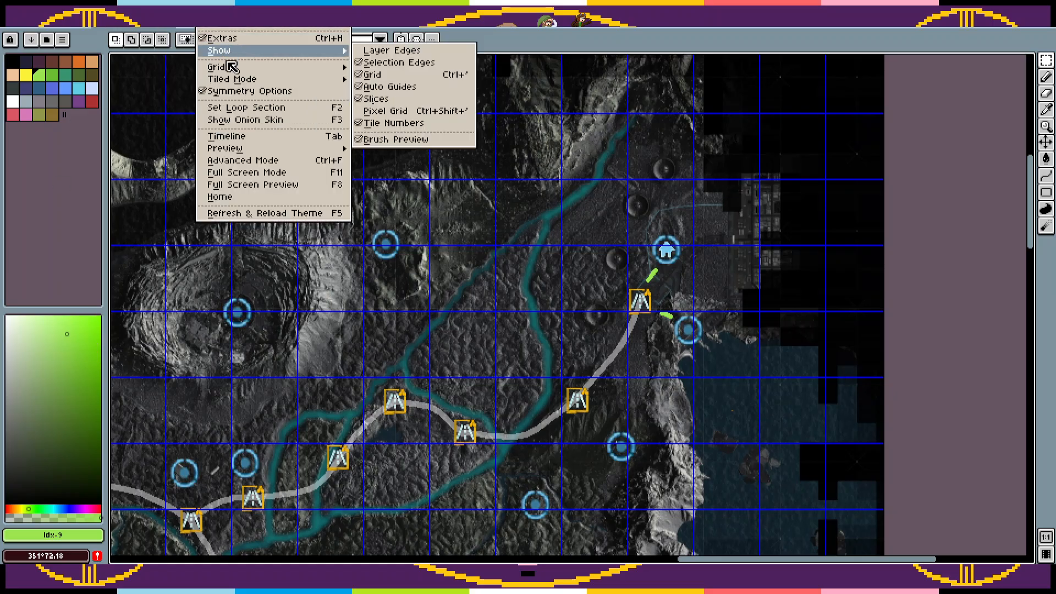
{"action": "mouse_move", "coordinate": [231, 66]}
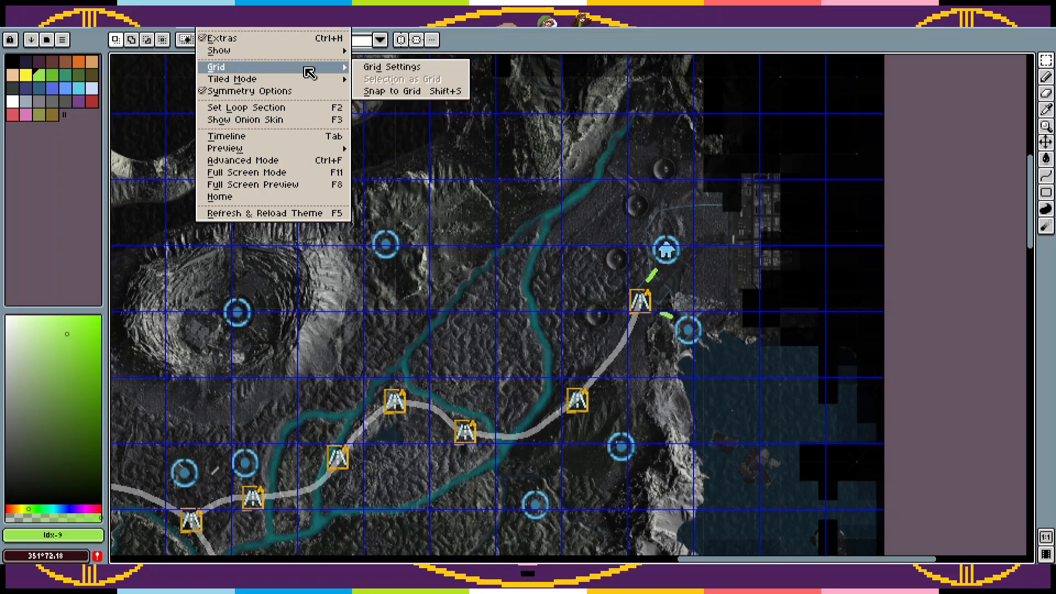
{"action": "left_click", "coordinate": [438, 92]}
{"action": "left_click_drag", "start_coordinate": [1046, 192], "coordinate": [997, 196]}
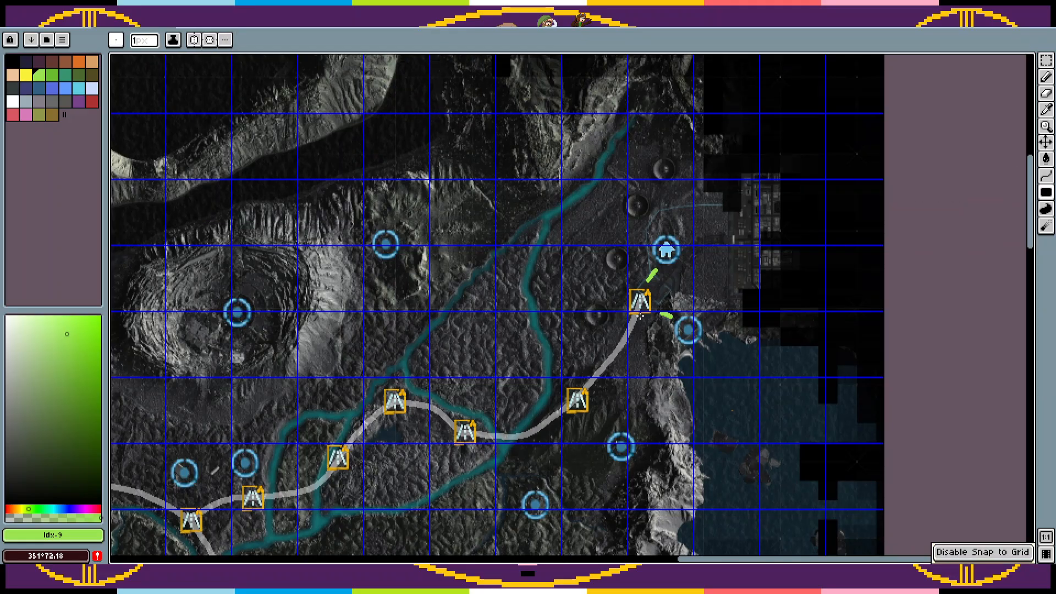
Step: Fill the grid squares over the map's northeast corner with green, from the north edge down past the home marker
{"action": "scroll", "coordinate": [904, 54], "scroll_direction": "up", "scroll_amount": 3}
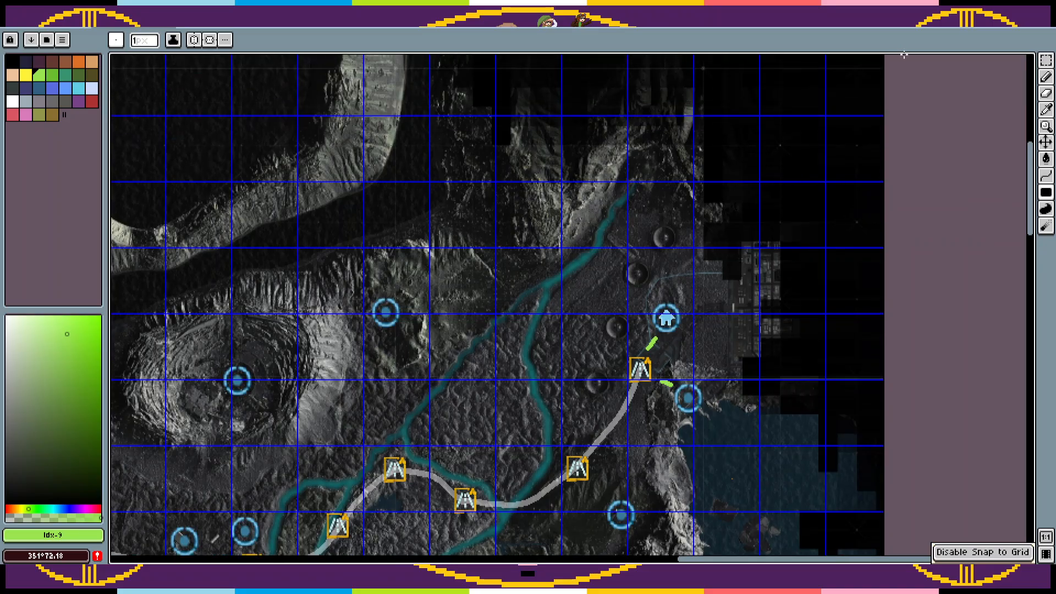
{"action": "scroll", "coordinate": [873, 205], "scroll_direction": "up", "scroll_amount": 10}
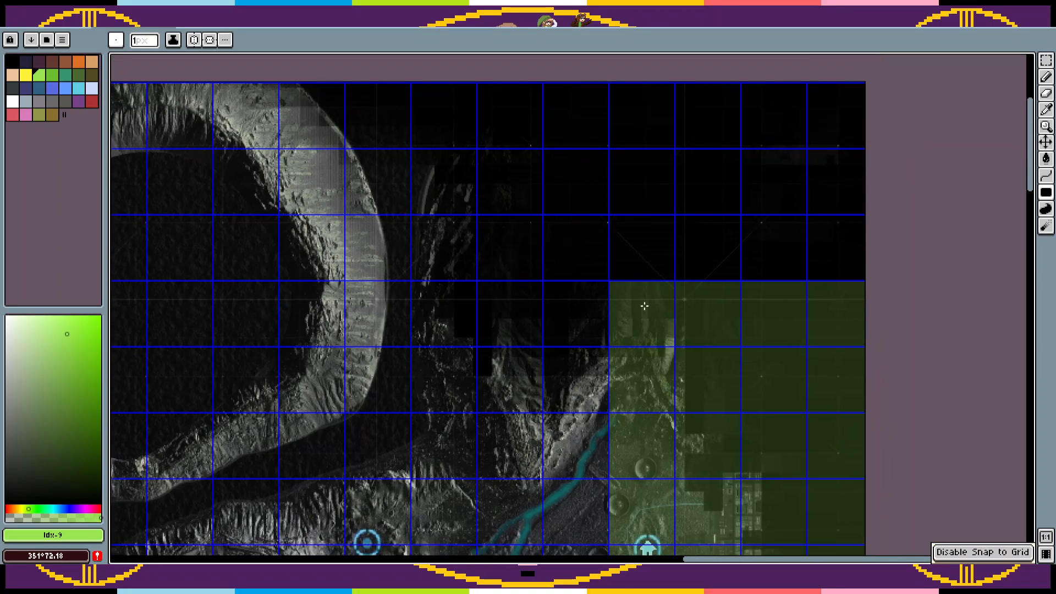
{"action": "left_click_drag", "start_coordinate": [631, 271], "coordinate": [838, 92]}
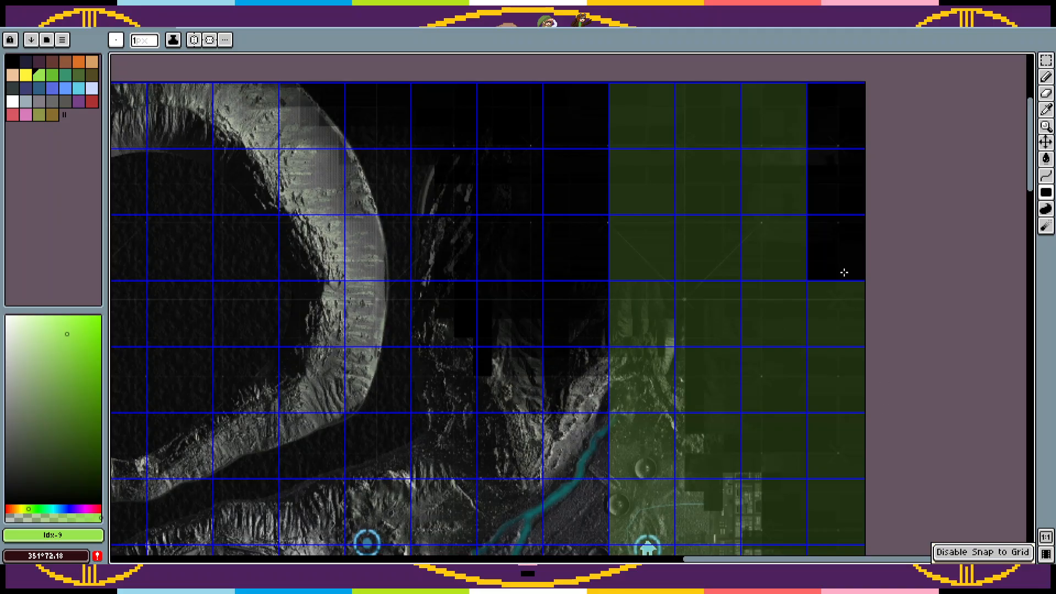
{"action": "left_click", "coordinate": [838, 251]}
{"action": "scroll", "coordinate": [879, 325], "scroll_direction": "down", "scroll_amount": 14}
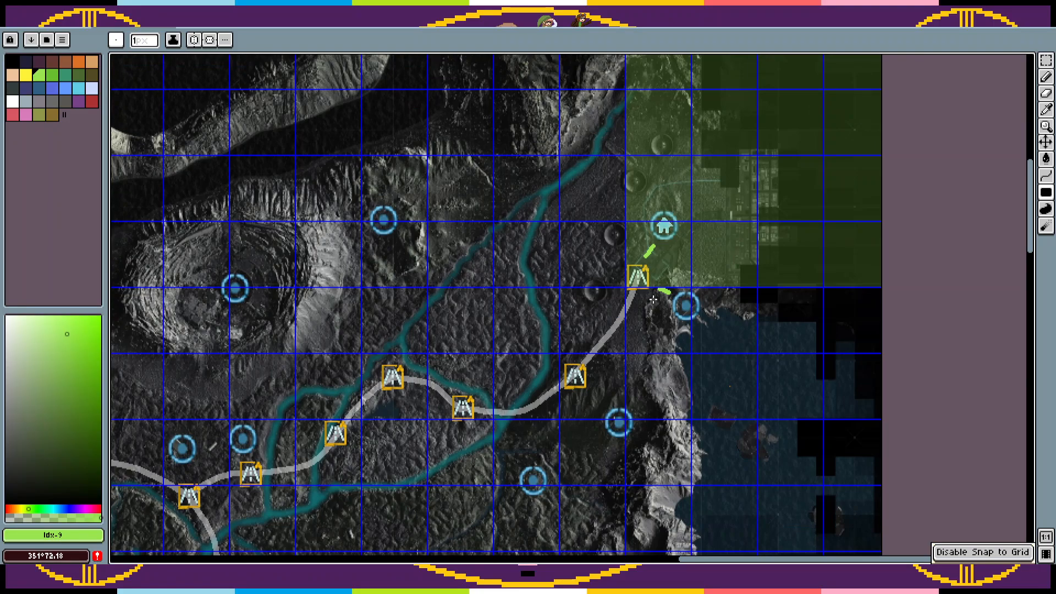
Step: Cover the grid squares over the eastern coast and sea south of the home marker with green
{"action": "left_click_drag", "start_coordinate": [643, 298], "coordinate": [902, 331]}
{"action": "scroll", "coordinate": [785, 258], "scroll_direction": "down", "scroll_amount": 7}
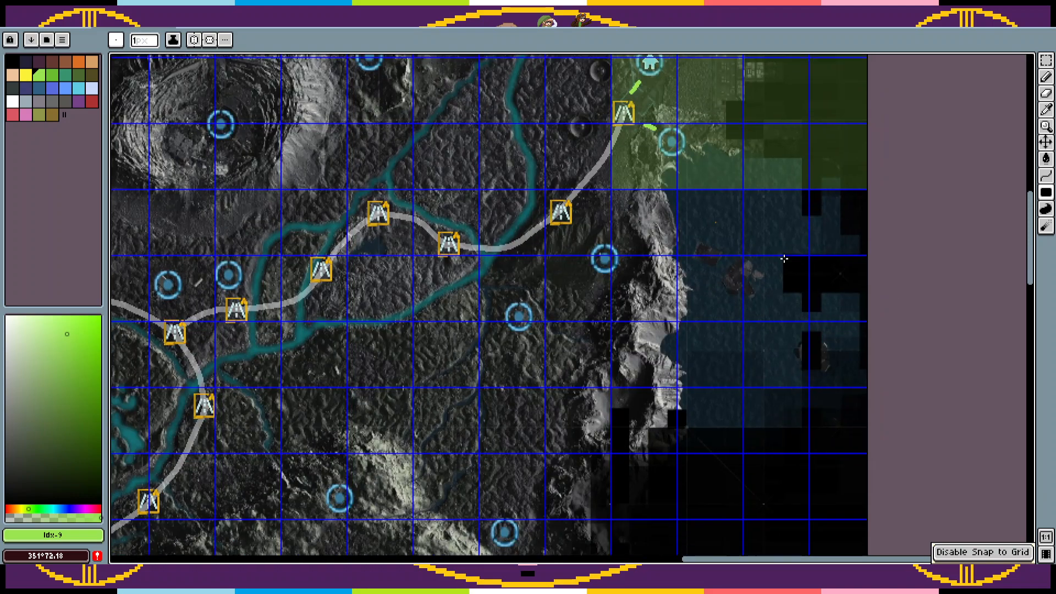
{"action": "left_click_drag", "start_coordinate": [642, 217], "coordinate": [867, 498]}
{"action": "scroll", "coordinate": [875, 423], "scroll_direction": "down", "scroll_amount": 7}
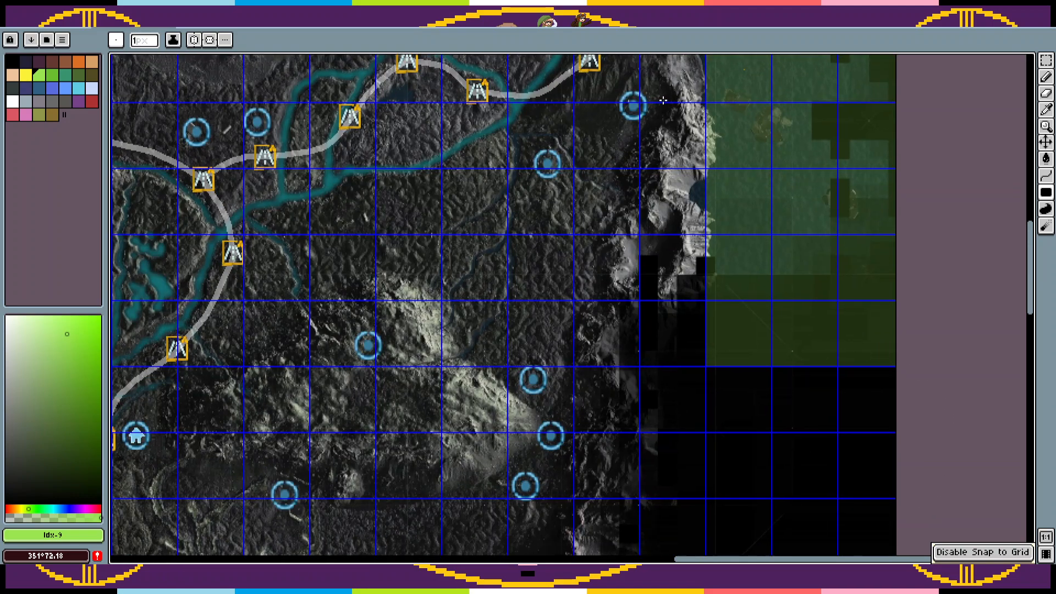
{"action": "scroll", "coordinate": [663, 100], "scroll_direction": "up", "scroll_amount": 4}
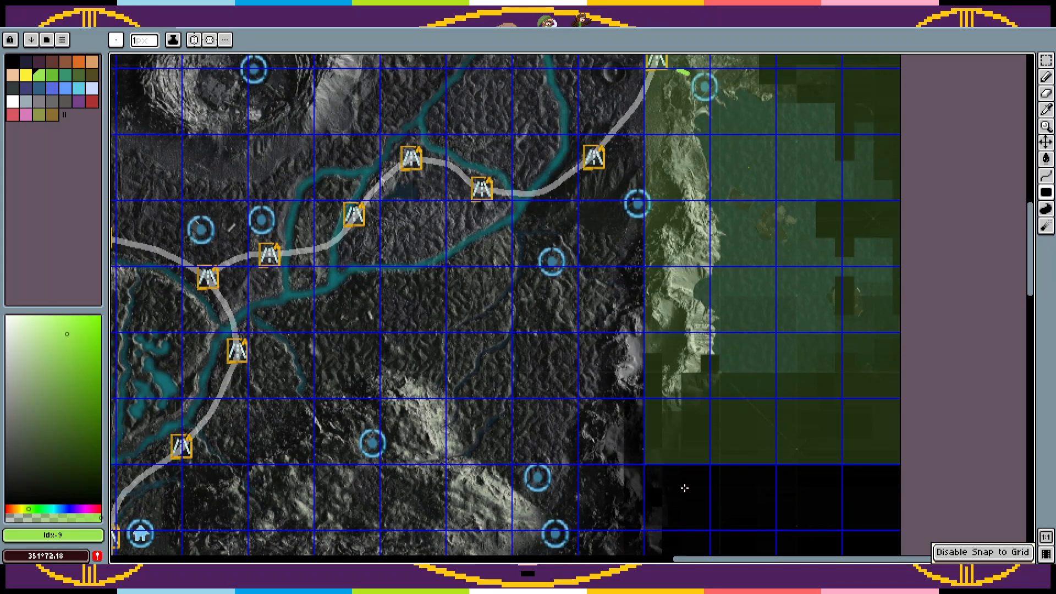
Step: Extend the green area down the map's eastern edge and across the empty southeast corner
{"action": "scroll", "coordinate": [702, 199], "scroll_direction": "down", "scroll_amount": 12}
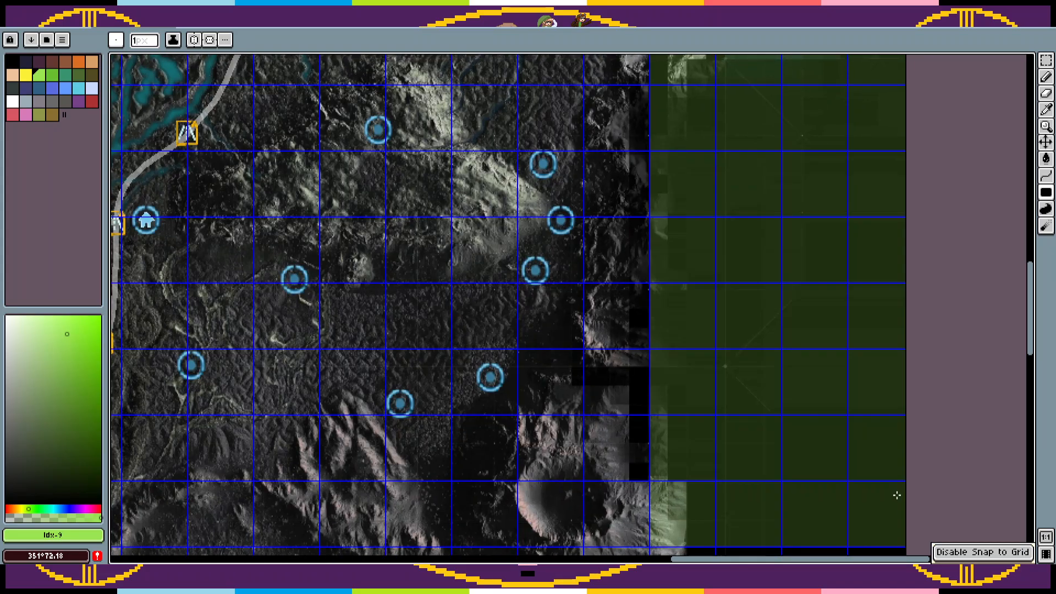
{"action": "scroll", "coordinate": [840, 94], "scroll_direction": "down", "scroll_amount": 15}
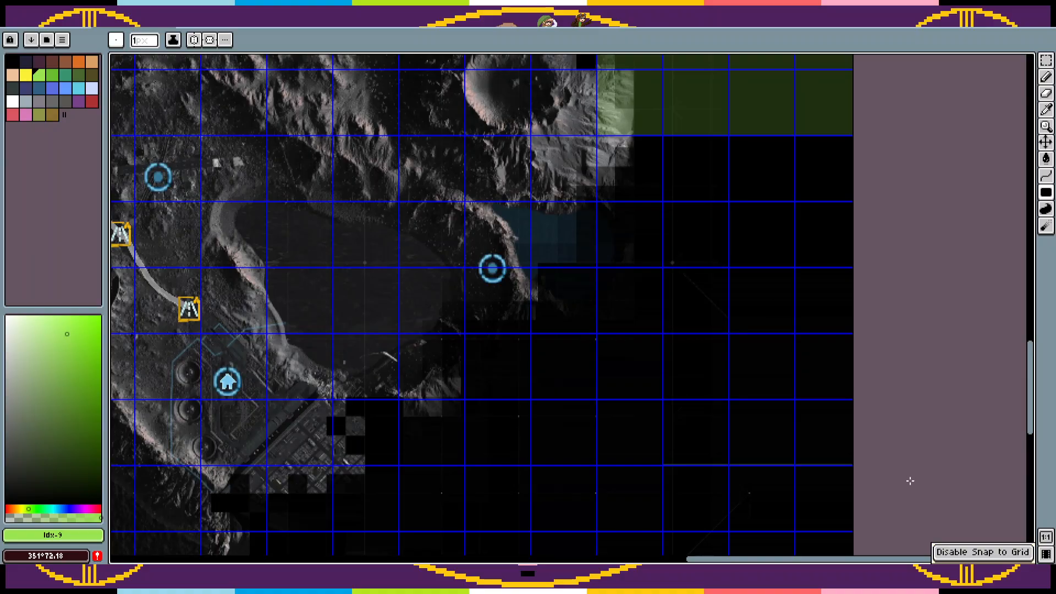
{"action": "scroll", "coordinate": [910, 478], "scroll_direction": "down", "scroll_amount": 15}
{"action": "scroll", "coordinate": [876, 474], "scroll_direction": "left", "scroll_amount": 3}
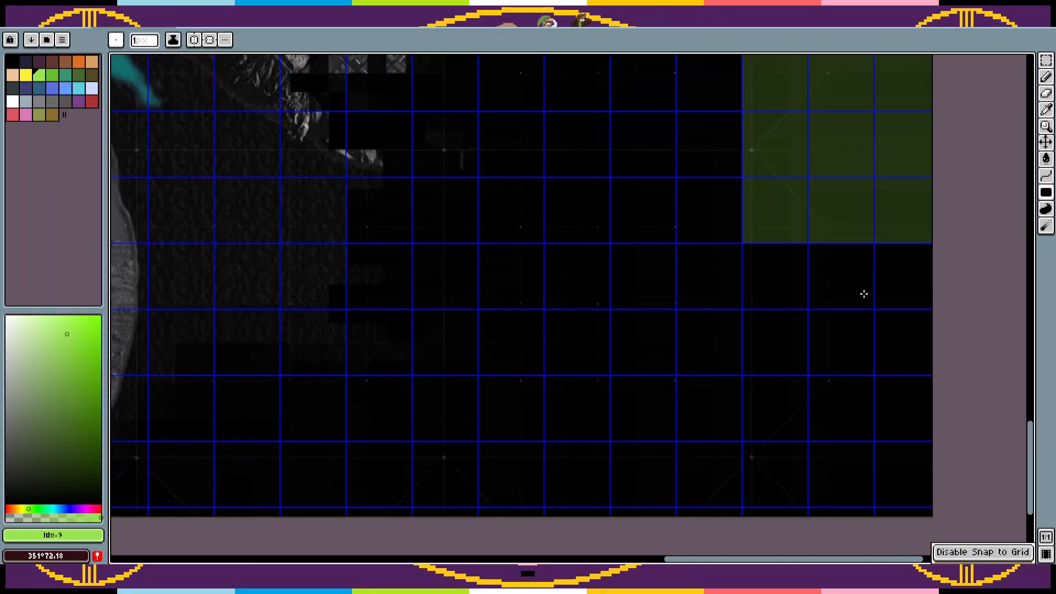
{"action": "scroll", "coordinate": [732, 352], "scroll_direction": "down", "scroll_amount": 1}
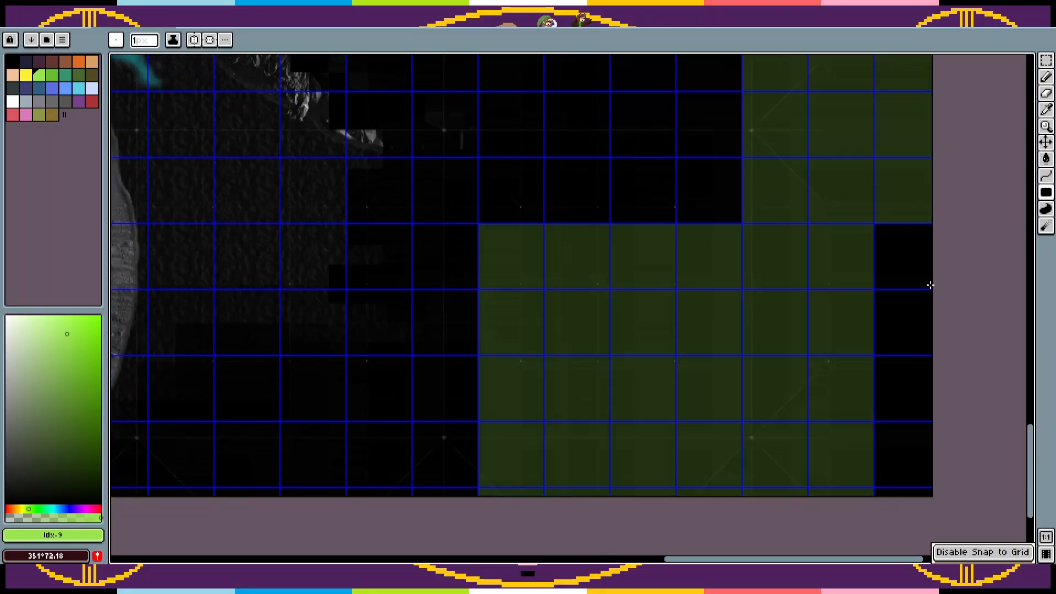
{"action": "scroll", "coordinate": [764, 512], "scroll_direction": "up", "scroll_amount": 12}
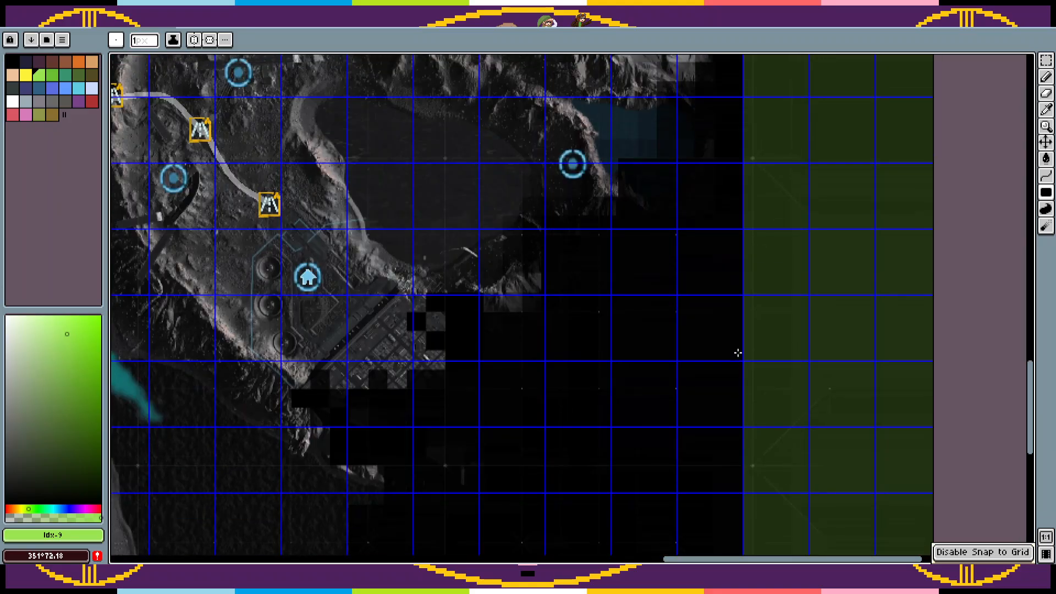
Step: Fill two single grid squares green: one by the highway marker near the eastern cliff, one around the circle marker southwest of it
{"action": "scroll", "coordinate": [729, 514], "scroll_direction": "up", "scroll_amount": 10}
{"action": "scroll", "coordinate": [764, 546], "scroll_direction": "left", "scroll_amount": 2}
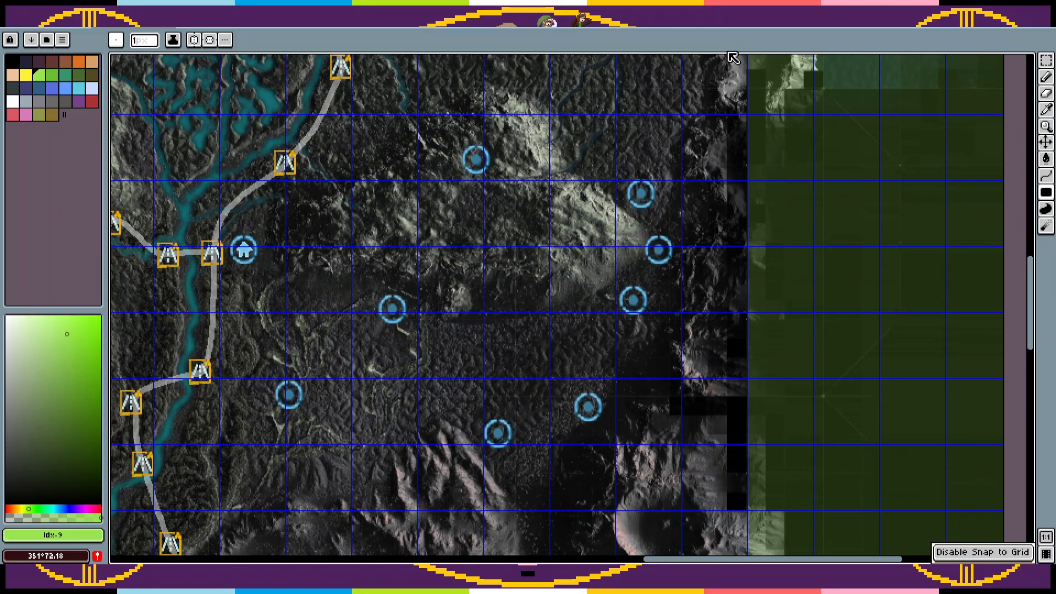
{"action": "scroll", "coordinate": [732, 58], "scroll_direction": "up", "scroll_amount": 10}
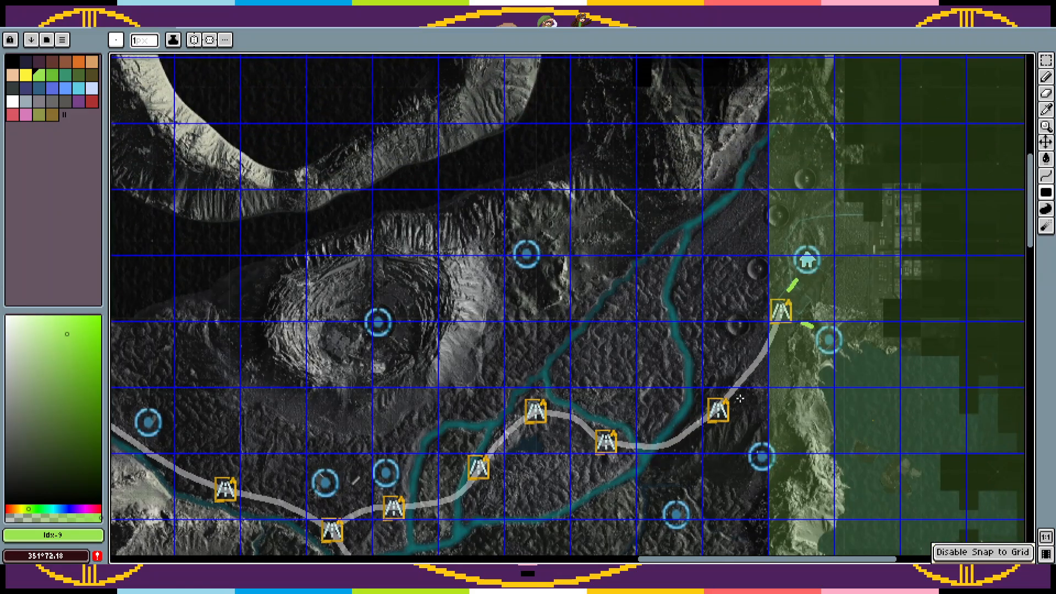
{"action": "scroll", "coordinate": [740, 398], "scroll_direction": "down", "scroll_amount": 3}
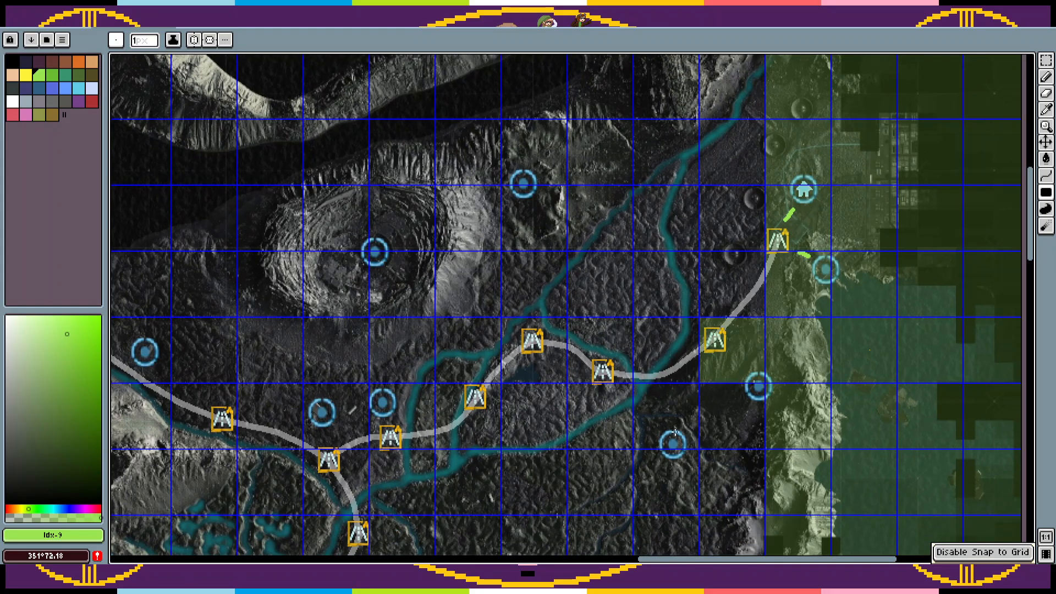
{"action": "scroll", "coordinate": [699, 352], "scroll_direction": "down", "scroll_amount": 5}
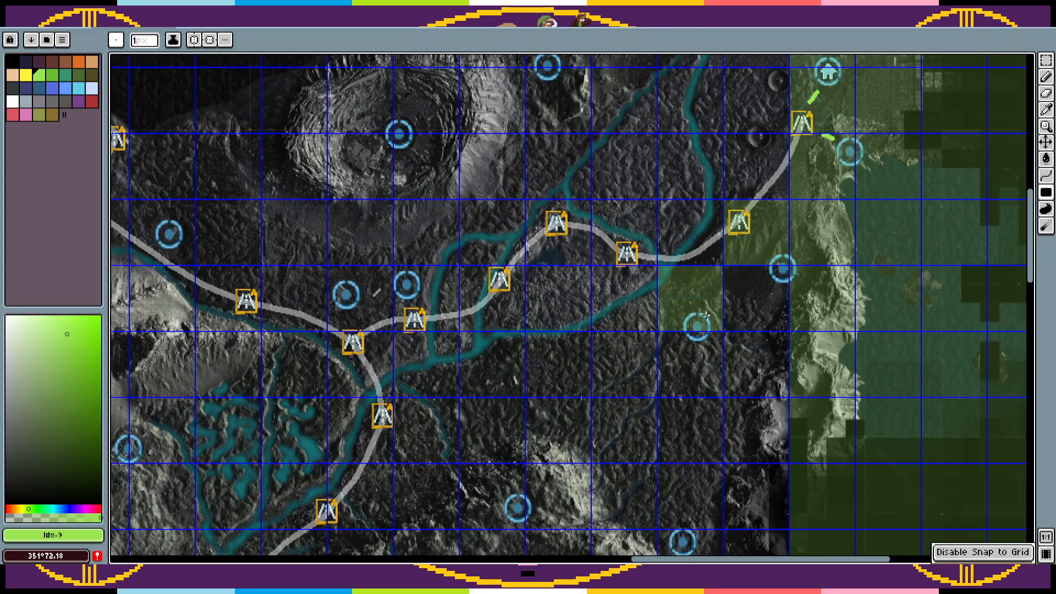
Step: Make the Board game layer active and choose the rectangular marquee tool
{"action": "key", "text": "Tab"}
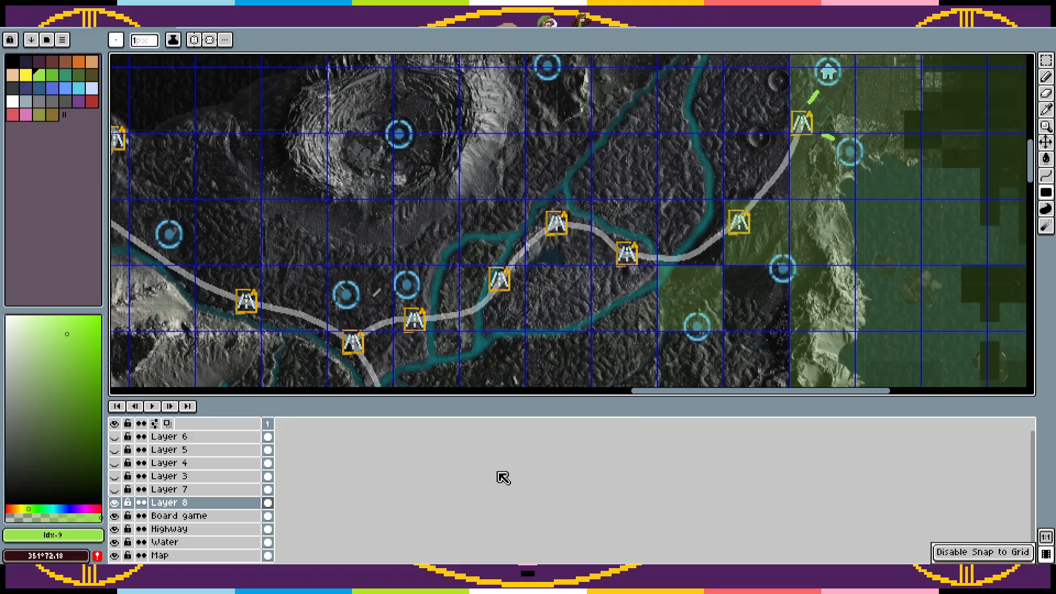
{"action": "left_click", "coordinate": [216, 516]}
{"action": "key", "text": "Tab"}
{"action": "key", "text": "m"}
{"action": "left_click_drag", "start_coordinate": [724, 366], "coordinate": [674, 306]}
{"action": "left_click", "coordinate": [721, 305]}
{"action": "left_click_drag", "start_coordinate": [738, 294], "coordinate": [677, 391]}
{"action": "left_click", "coordinate": [632, 324]}
Step: Turn off grid snapping and nudge the two circle markers beside the eastern cliffs to better fit their grid squares
{"action": "key", "text": "alt+v"}
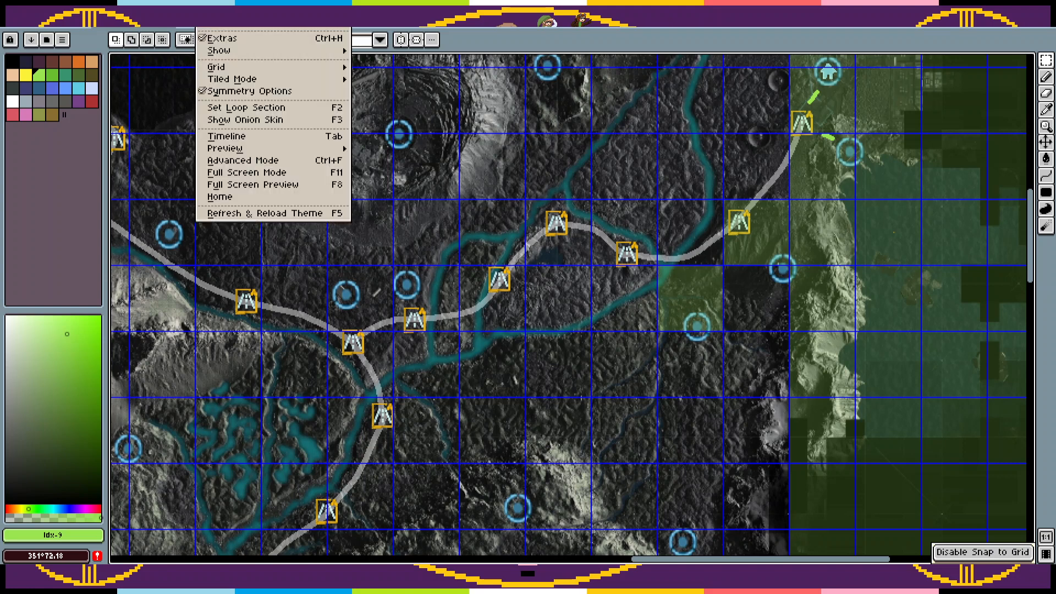
{"action": "mouse_move", "coordinate": [248, 57]}
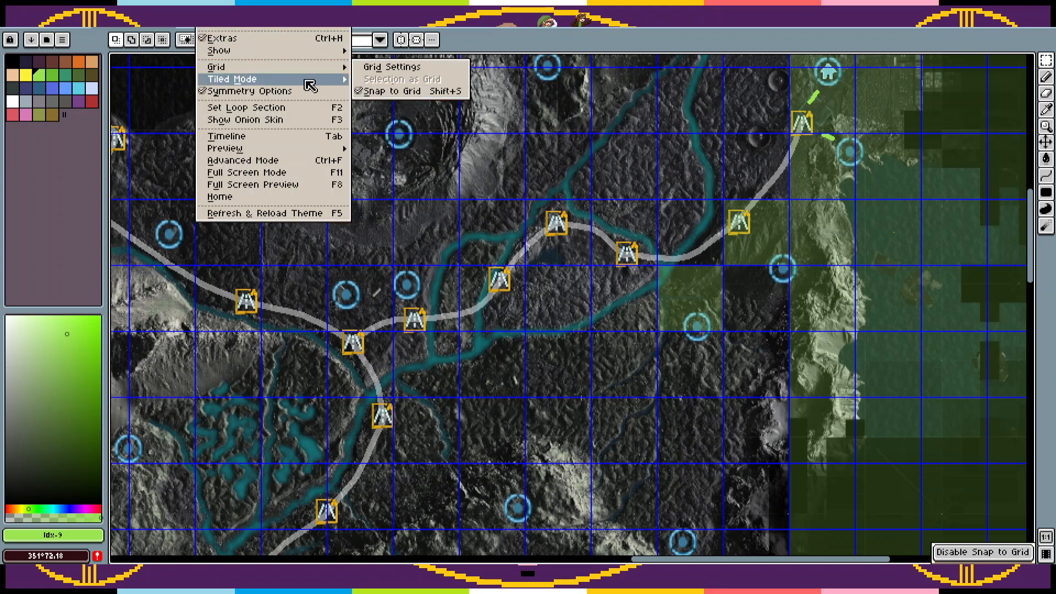
{"action": "key", "text": "shift+s"}
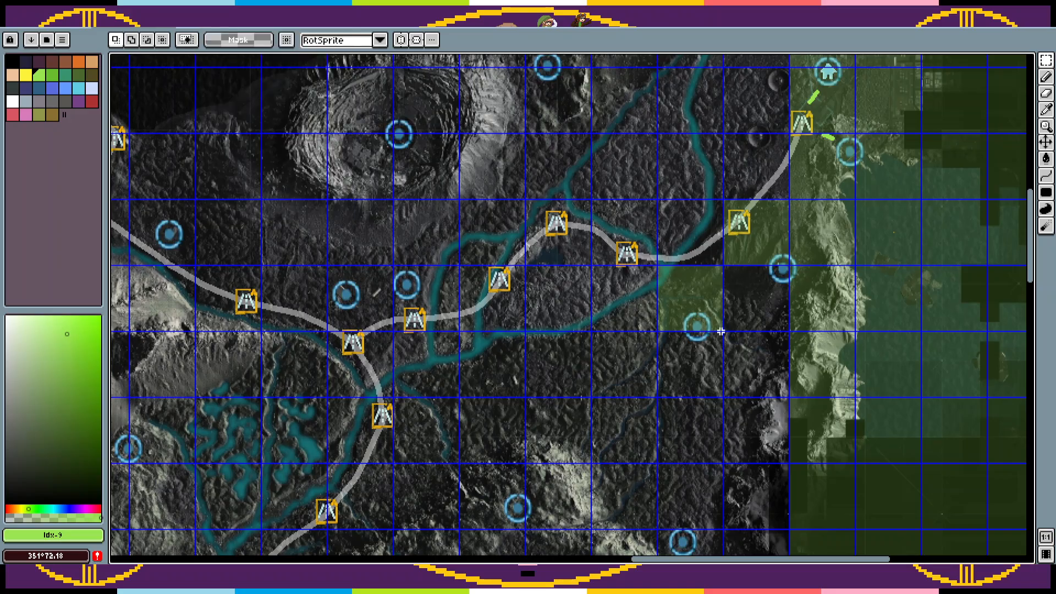
{"action": "left_click_drag", "start_coordinate": [747, 371], "coordinate": [658, 297]}
{"action": "left_click_drag", "start_coordinate": [714, 348], "coordinate": [716, 338]}
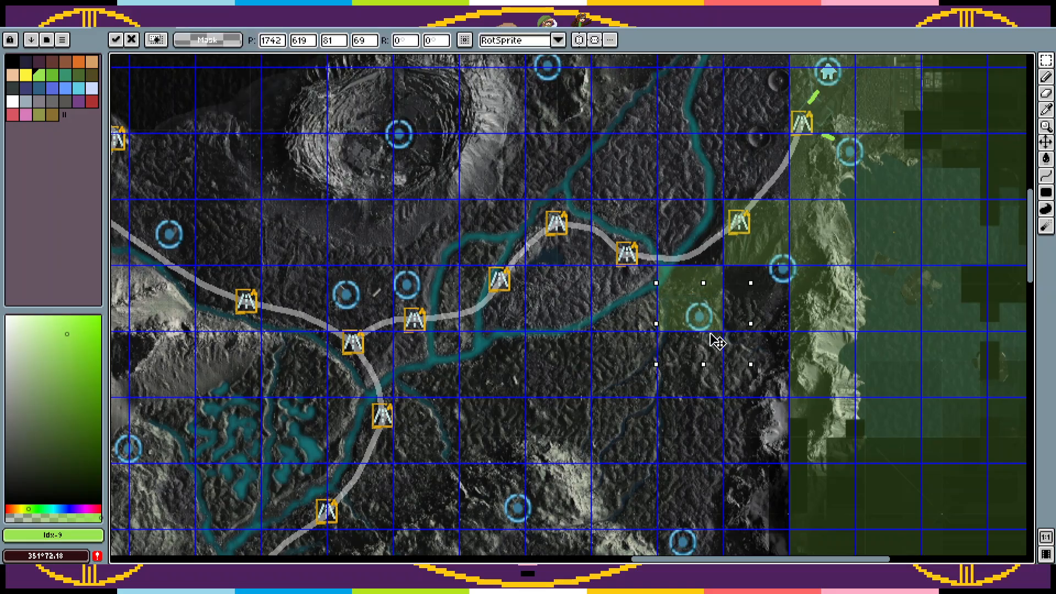
{"action": "left_click", "coordinate": [788, 282]}
{"action": "mouse_move", "coordinate": [750, 289]}
{"action": "left_mouse_down"}
{"action": "mouse_move", "coordinate": [806, 246]}
{"action": "mouse_move", "coordinate": [780, 275]}
{"action": "mouse_move", "coordinate": [781, 293]}
{"action": "mouse_move", "coordinate": [787, 283]}
{"action": "mouse_move", "coordinate": [673, 339]}
{"action": "mouse_move", "coordinate": [698, 322]}
{"action": "left_mouse_up"}
{"action": "key", "text": "ctrl+d"}
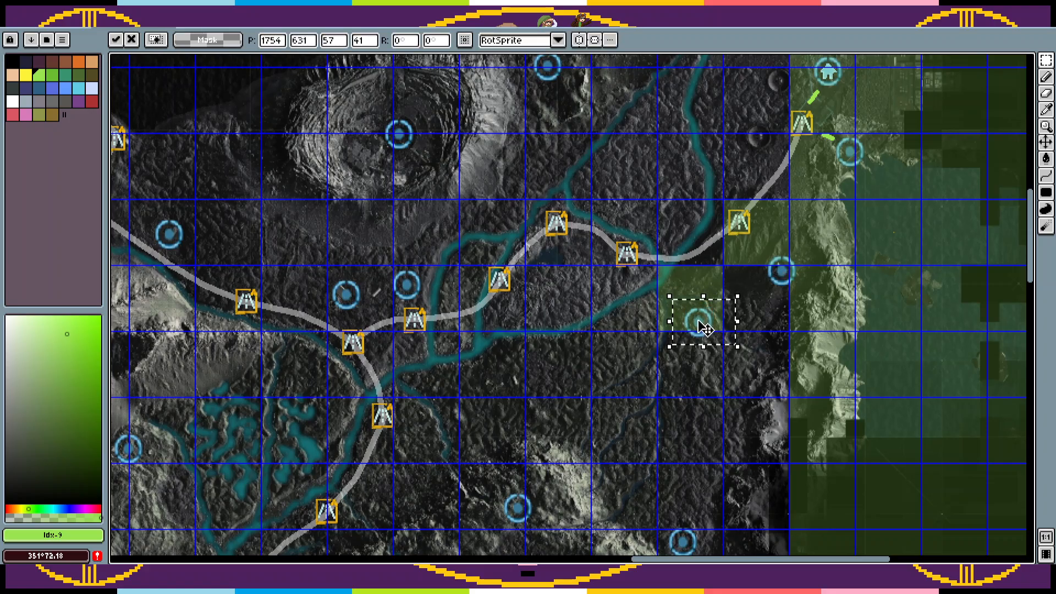
{"action": "key", "text": "ctrl+d"}
Step: Save the map file and turn grid snapping back on
{"action": "key", "text": "ctrl+s"}
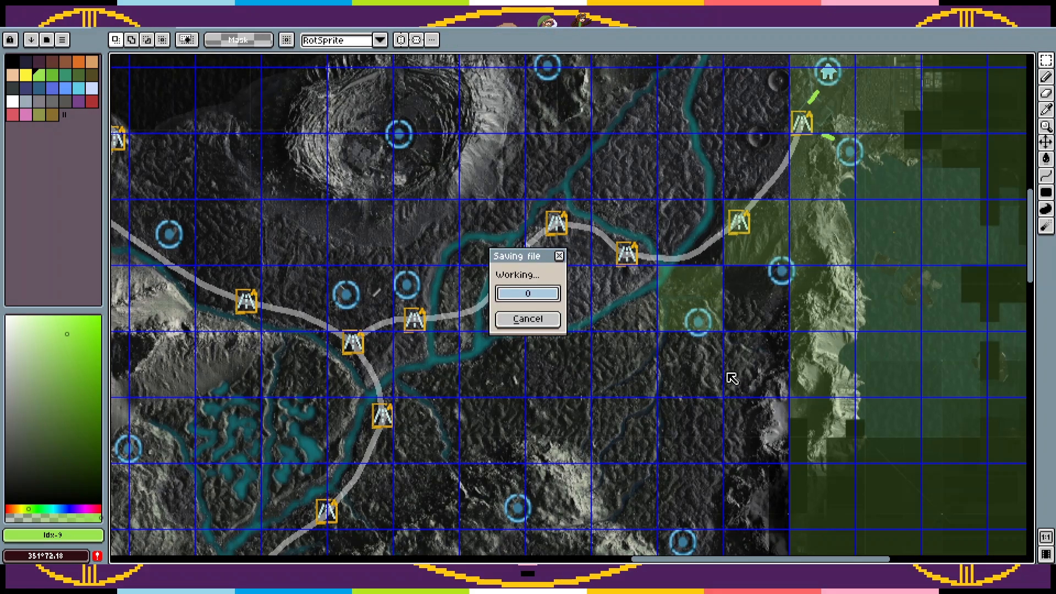
{"action": "key", "text": "shift+s"}
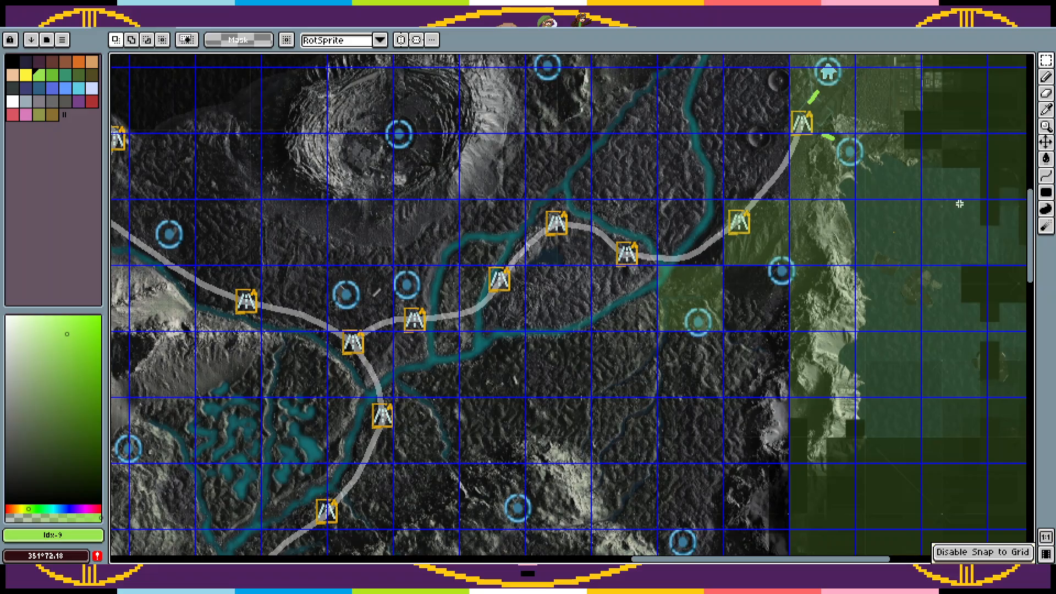
{"action": "left_click", "coordinate": [1030, 192]}
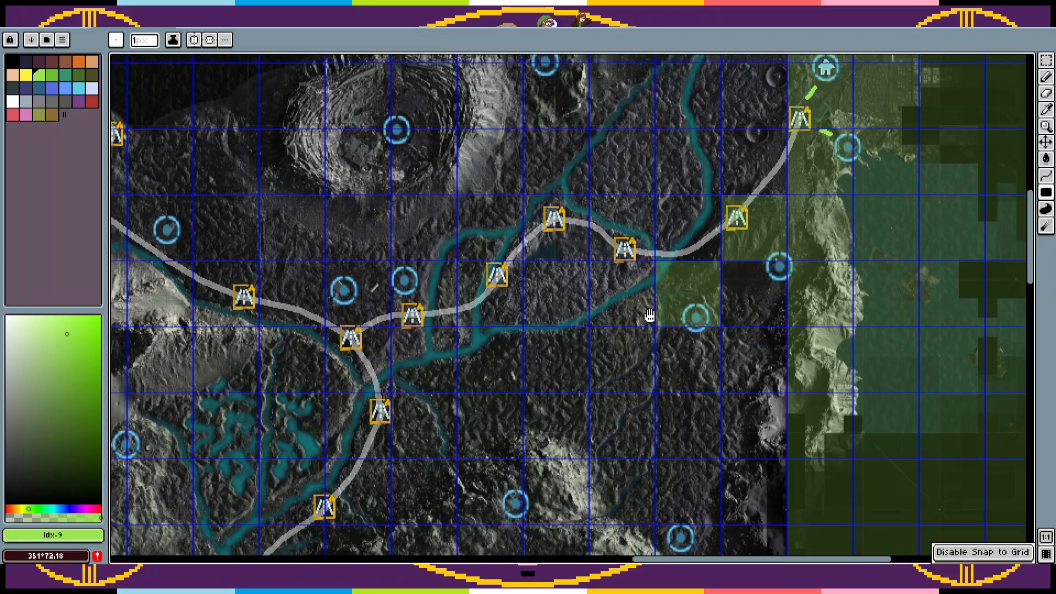
{"action": "scroll", "coordinate": [649, 333], "scroll_direction": "up", "scroll_amount": 2}
{"action": "left_click_drag", "start_coordinate": [645, 255], "coordinate": [615, 289]}
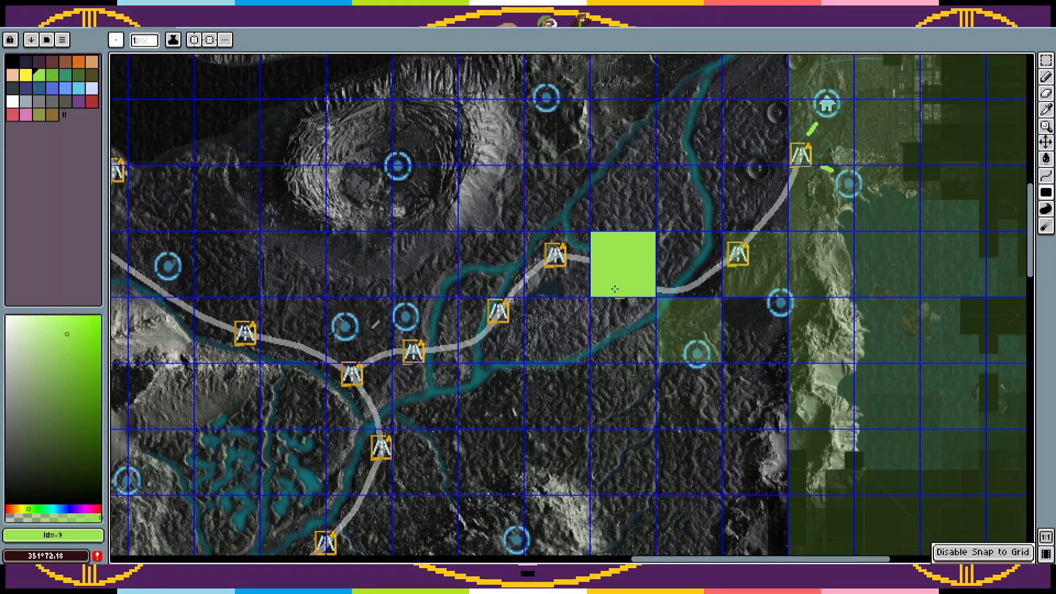
{"action": "key", "text": "ctrl+z"}
Step: Rename the translucent layer Layer 8 to "Good" and keep it active for drawing
{"action": "key", "text": "Tab"}
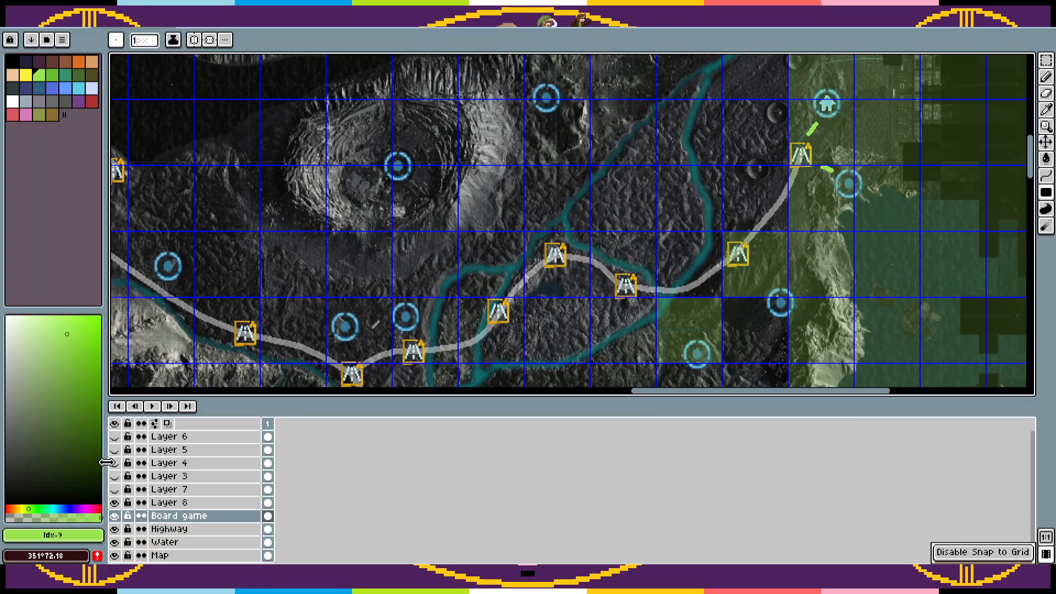
{"action": "double_click", "coordinate": [189, 502]}
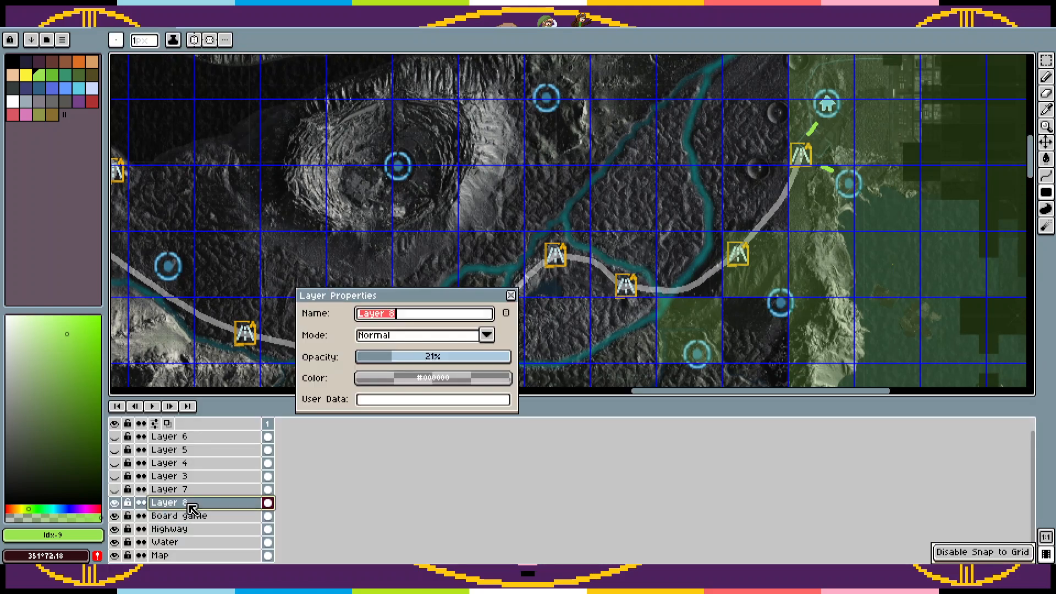
{"action": "type", "text": "Good"}
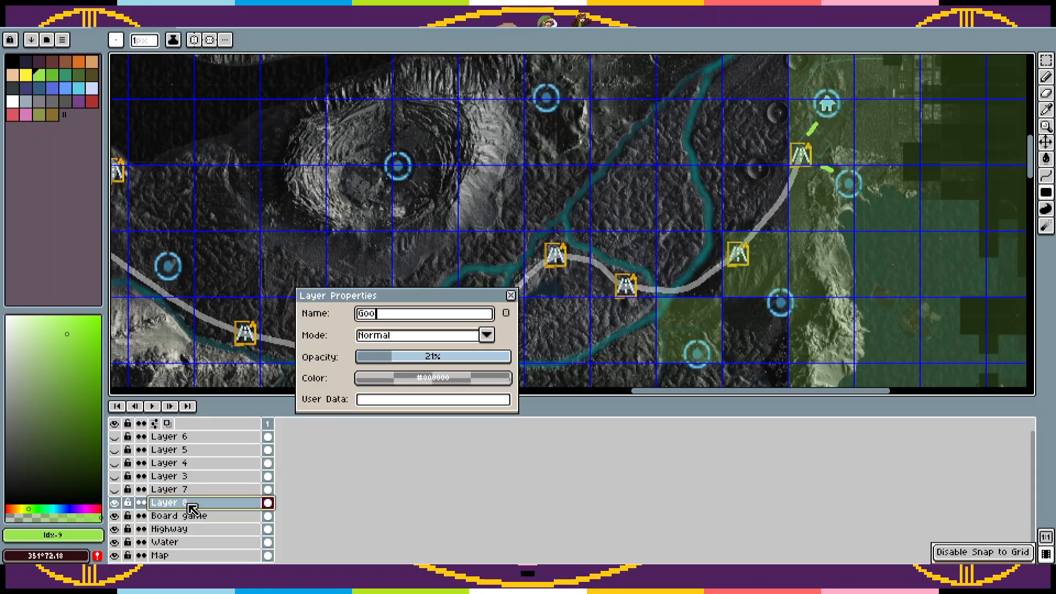
{"action": "key", "text": "Return"}
{"action": "key", "text": "Tab"}
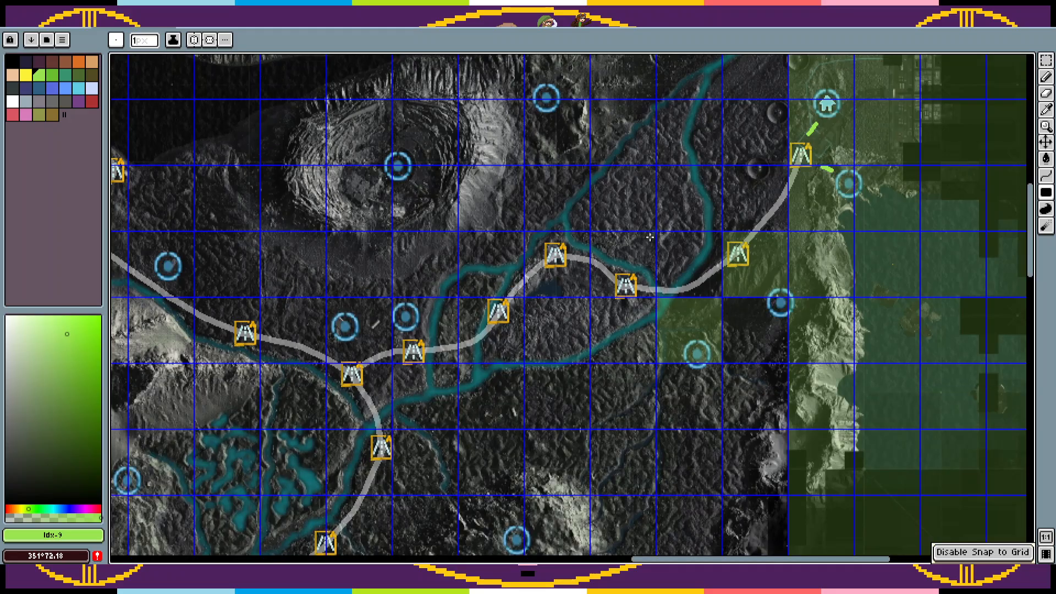
Step: Fill the squares along the highway green from the river fork west to the junction, plus two squares south of the junction
{"action": "left_click_drag", "start_coordinate": [616, 253], "coordinate": [546, 276]}
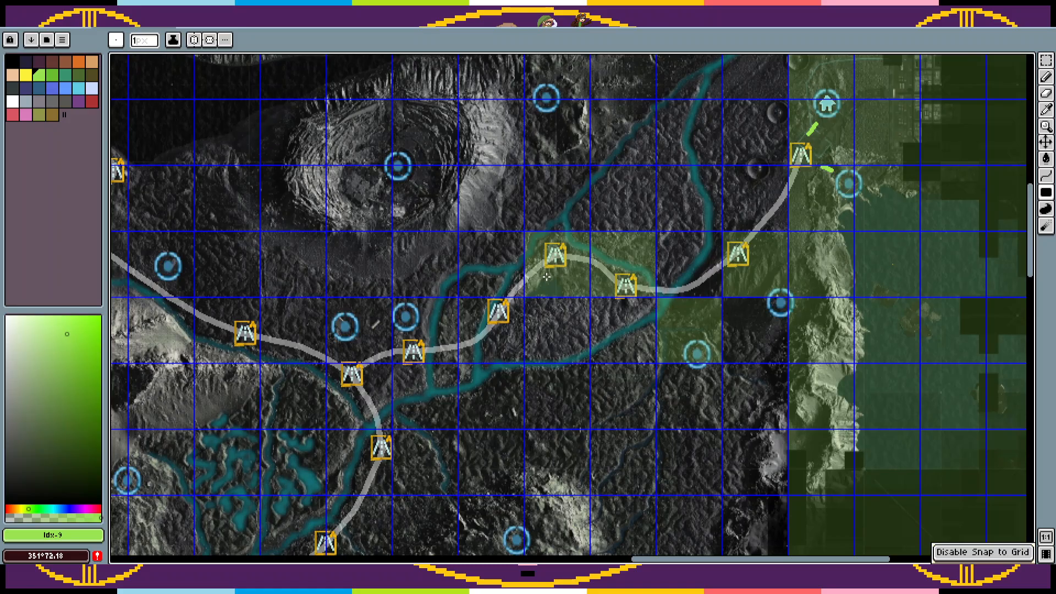
{"action": "left_click", "coordinate": [502, 327]}
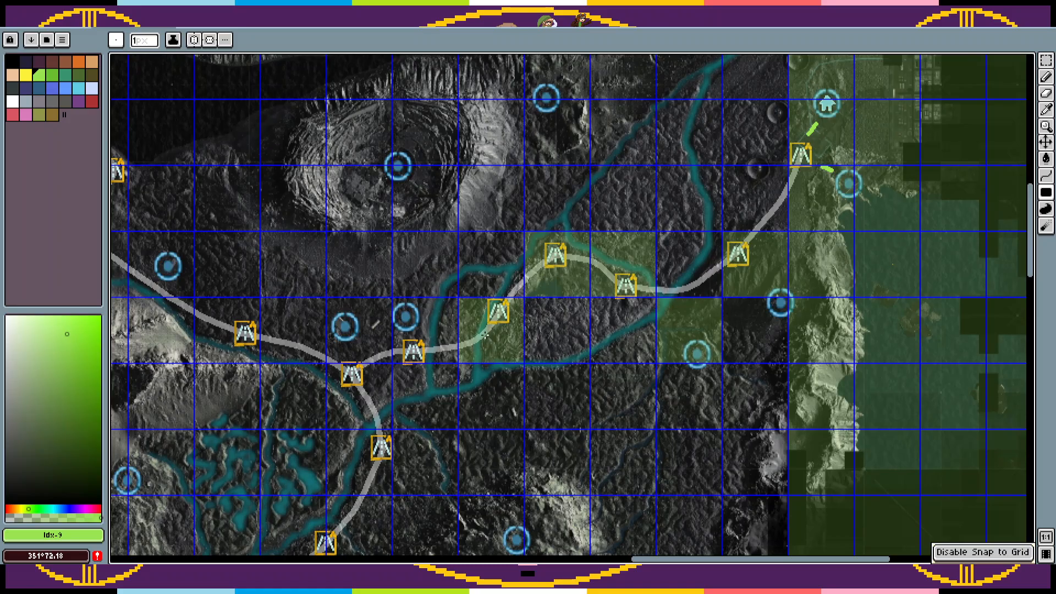
{"action": "left_click_drag", "start_coordinate": [502, 321], "coordinate": [487, 302]}
{"action": "left_click_drag", "start_coordinate": [503, 341], "coordinate": [528, 417]}
{"action": "left_click_drag", "start_coordinate": [533, 404], "coordinate": [625, 180]}
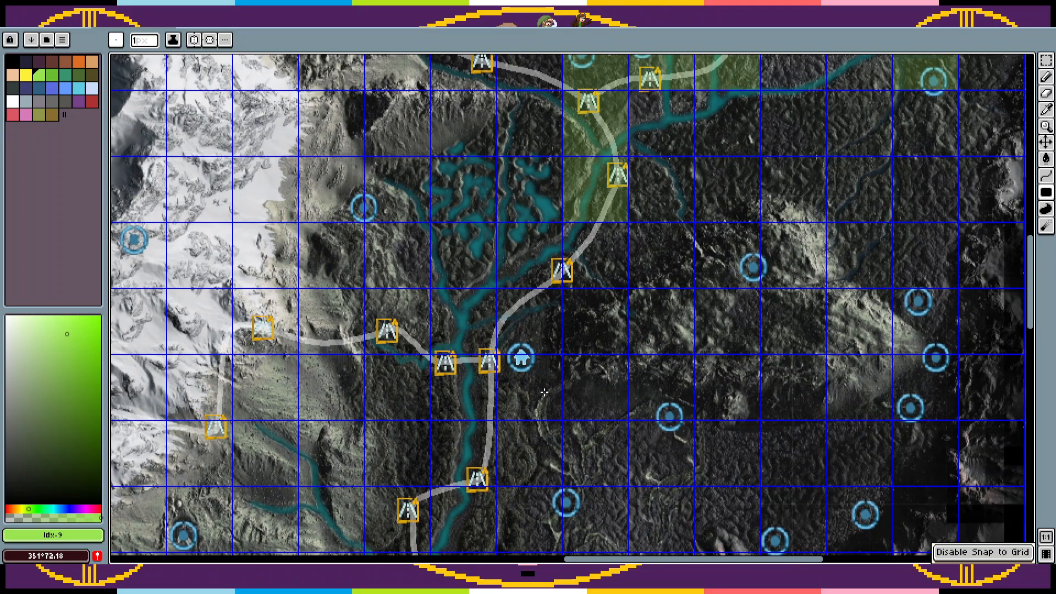
Step: Fill two squares green by the home marker at the southern river crossing and one square at each of two highway markers to the west
{"action": "left_click_drag", "start_coordinate": [544, 392], "coordinate": [473, 392]}
{"action": "left_click_drag", "start_coordinate": [521, 344], "coordinate": [661, 268]}
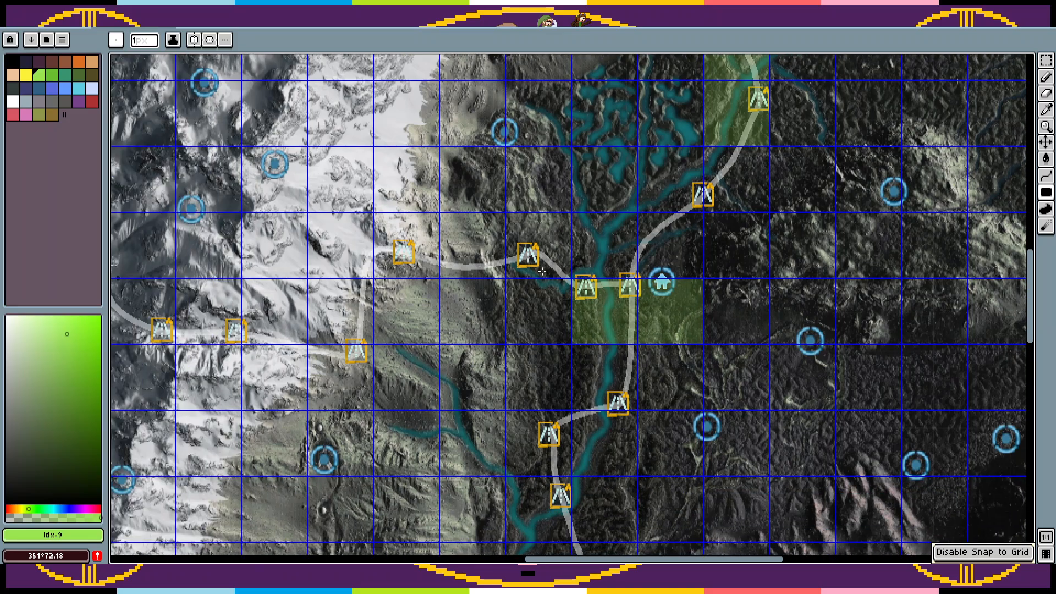
{"action": "left_click", "coordinate": [535, 247]}
{"action": "left_click_drag", "start_coordinate": [529, 247], "coordinate": [669, 197]}
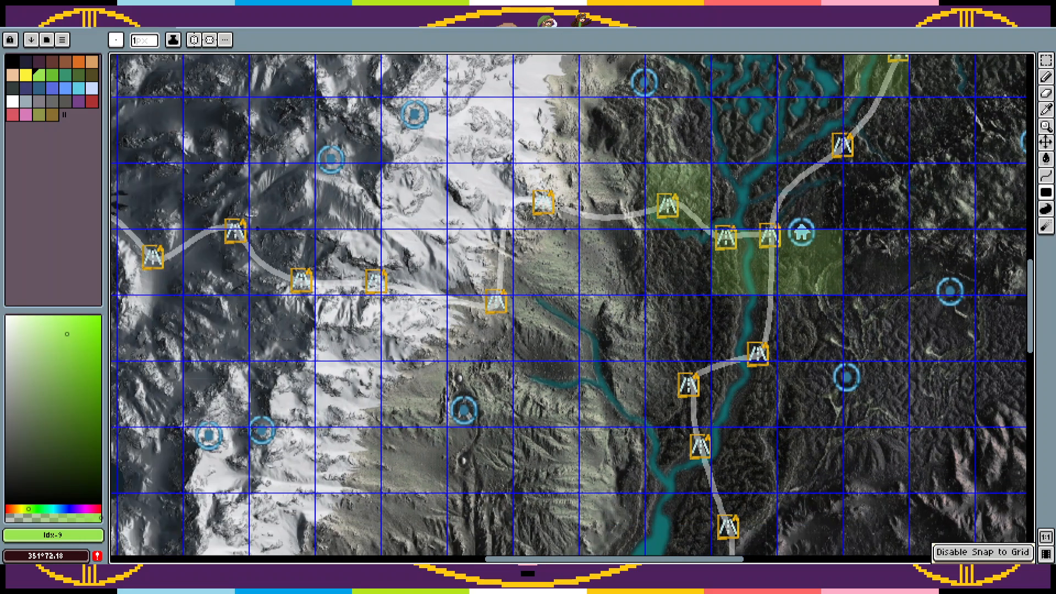
{"action": "left_click", "coordinate": [542, 181]}
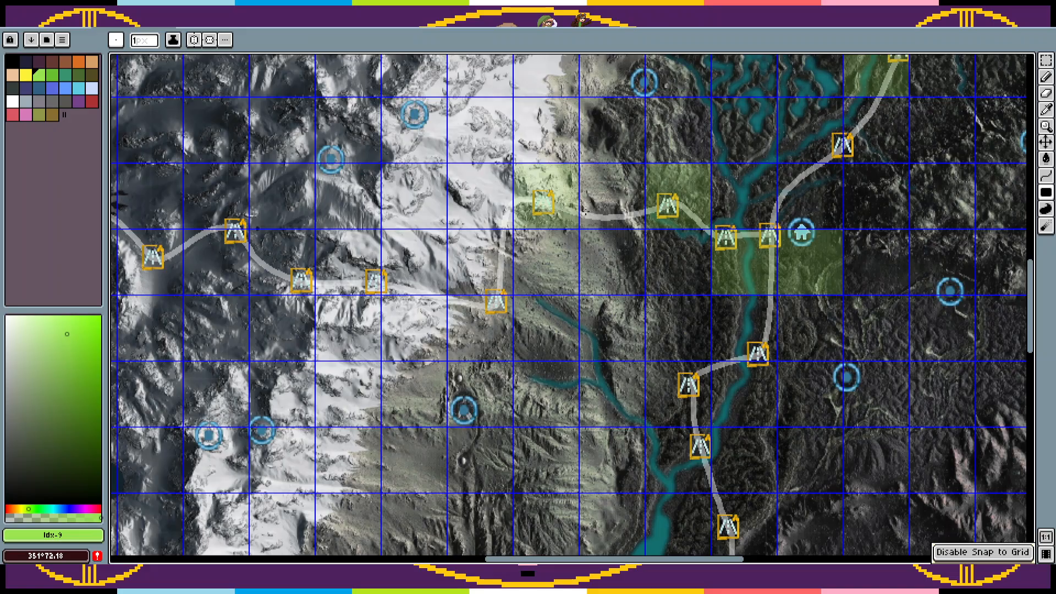
Step: Fill the two stacked grid squares around the group of three circle markers in the southeast green
{"action": "left_click_drag", "start_coordinate": [771, 258], "coordinate": [267, 282]}
{"action": "left_click_drag", "start_coordinate": [822, 262], "coordinate": [783, 364]}
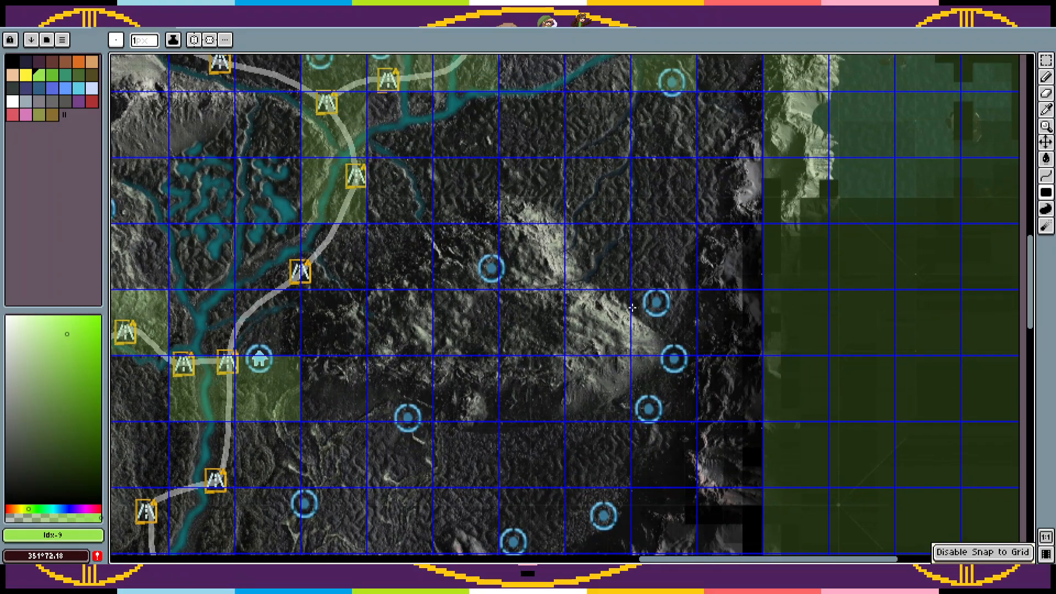
{"action": "left_click_drag", "start_coordinate": [661, 396], "coordinate": [694, 328]}
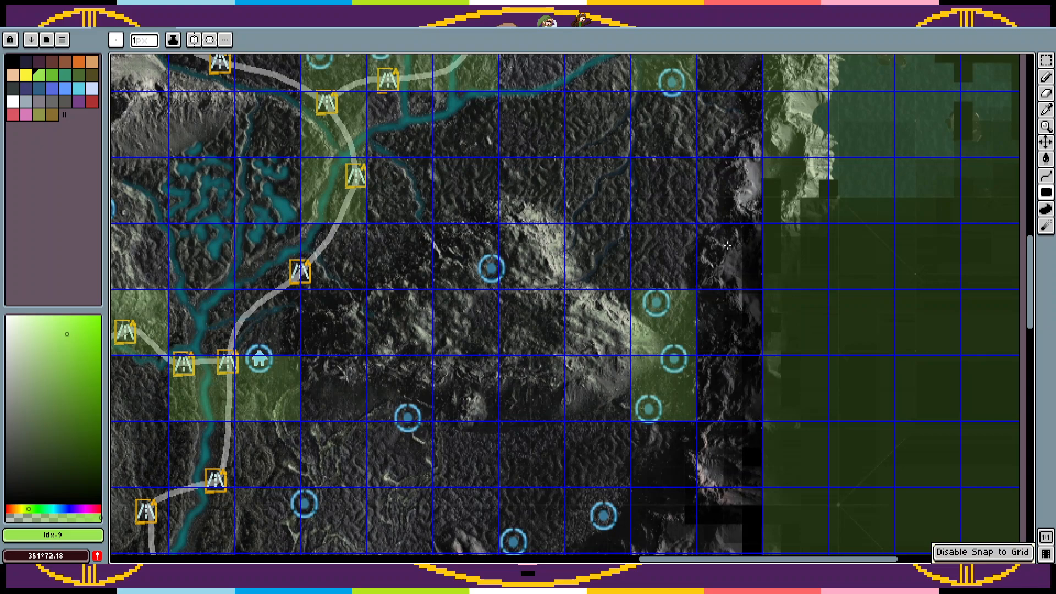
Step: Fill the northern map green, five rows deep, from the large crater's western side across to the green eastern strip
{"action": "left_click_drag", "start_coordinate": [745, 175], "coordinate": [747, 172]}
{"action": "left_click_drag", "start_coordinate": [772, 153], "coordinate": [698, 527]}
{"action": "left_click_drag", "start_coordinate": [718, 338], "coordinate": [722, 558]}
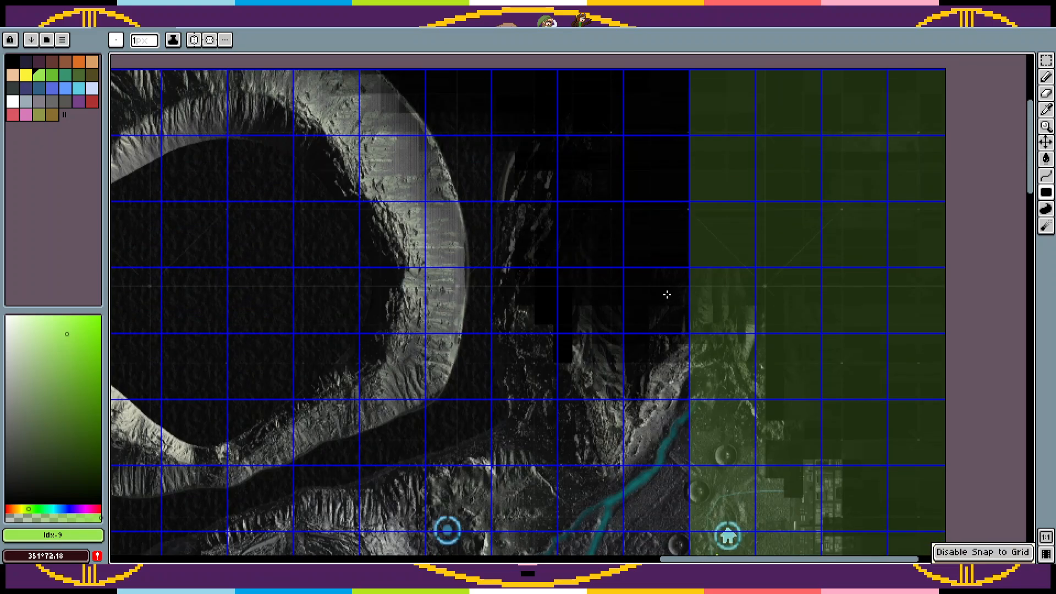
{"action": "left_click_drag", "start_coordinate": [667, 295], "coordinate": [814, 236]}
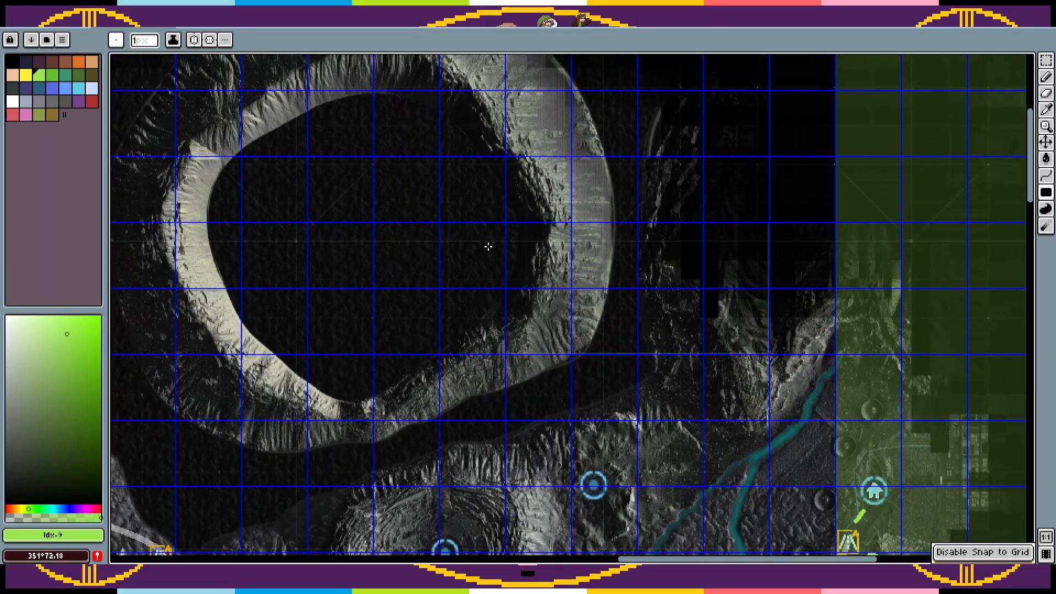
{"action": "left_click_drag", "start_coordinate": [747, 559], "coordinate": [507, 559]}
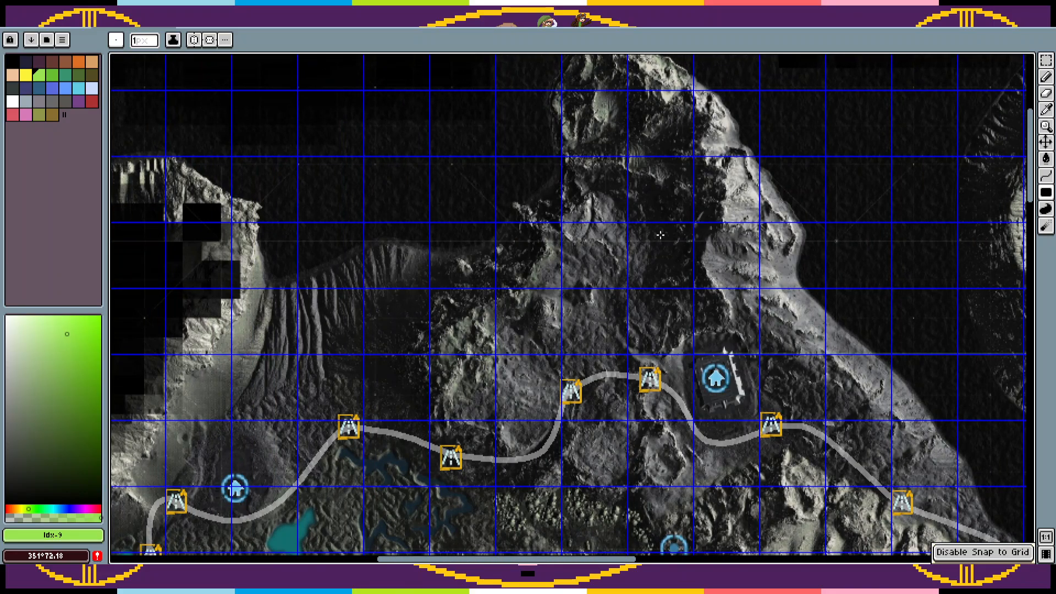
{"action": "scroll", "coordinate": [859, 87], "scroll_direction": "up", "scroll_amount": 2}
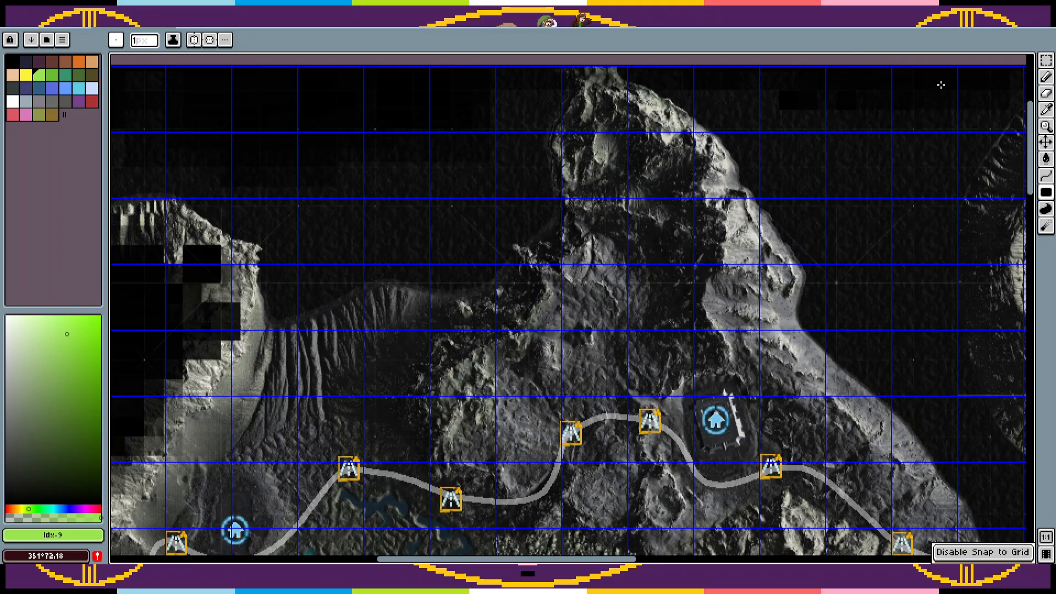
{"action": "left_click_drag", "start_coordinate": [941, 84], "coordinate": [942, 85]}
{"action": "left_click_drag", "start_coordinate": [965, 267], "coordinate": [132, 218]}
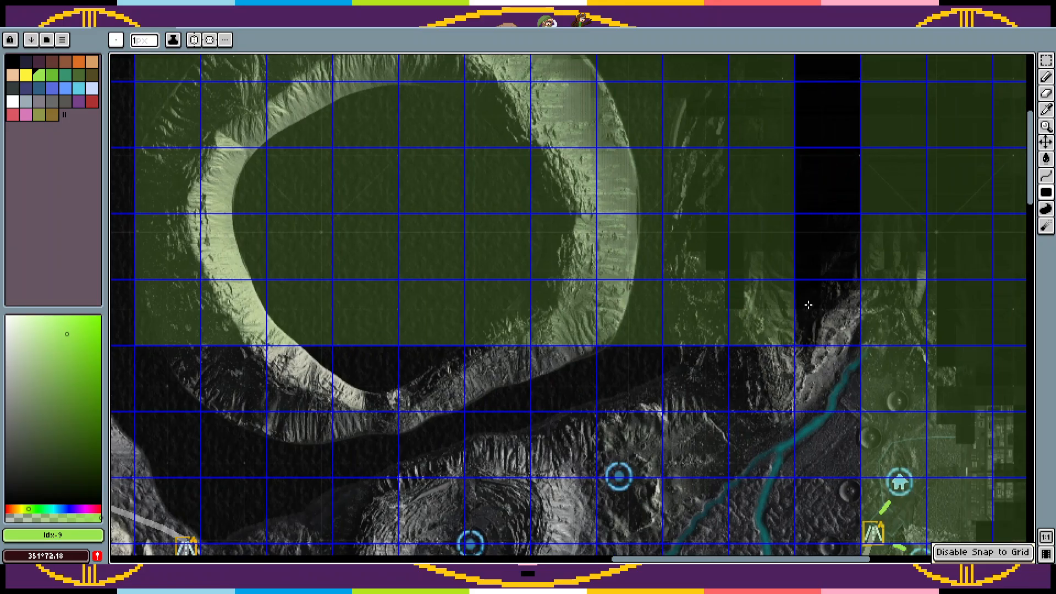
{"action": "left_click_drag", "start_coordinate": [821, 373], "coordinate": [850, 54]}
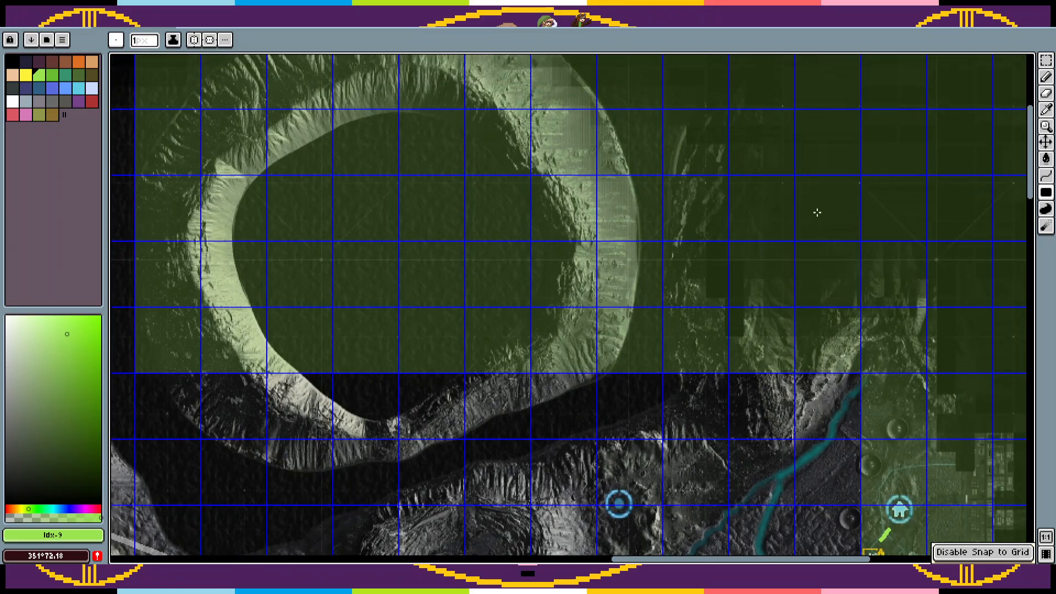
Step: Extend the green area one grid row south beneath the large crater, from near its western edge to the eastern strip
{"action": "left_click_drag", "start_coordinate": [815, 214], "coordinate": [828, 49]}
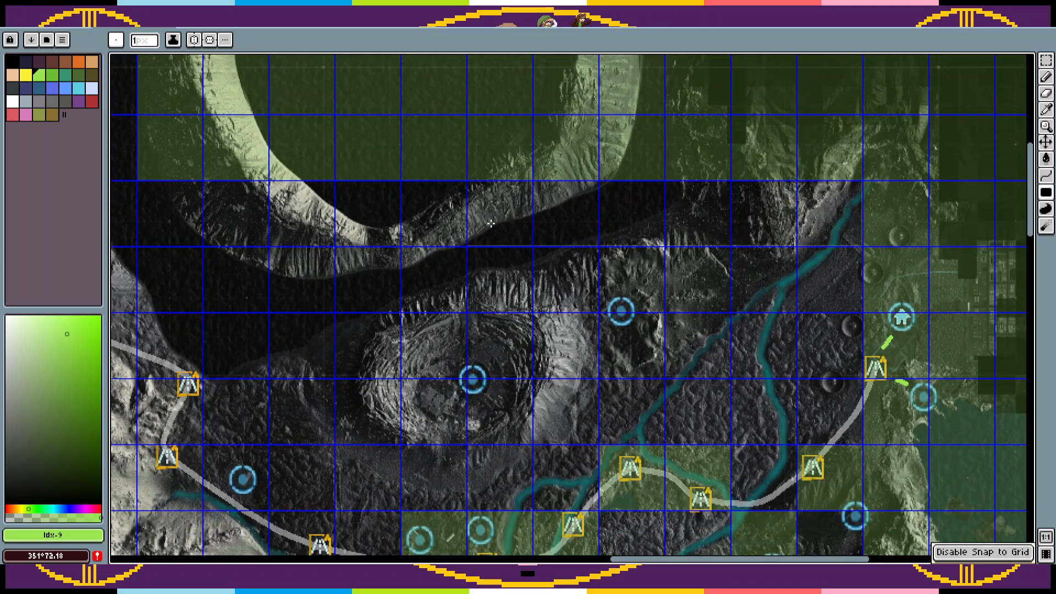
{"action": "left_click_drag", "start_coordinate": [434, 223], "coordinate": [858, 193]}
{"action": "left_click_drag", "start_coordinate": [554, 244], "coordinate": [878, 258]}
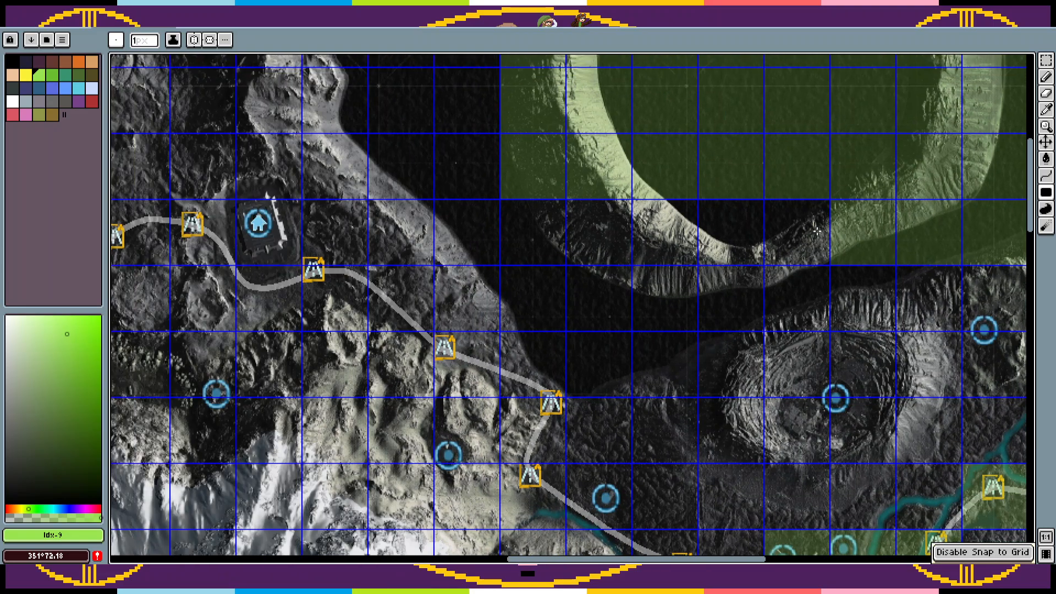
{"action": "left_click_drag", "start_coordinate": [817, 231], "coordinate": [512, 238]}
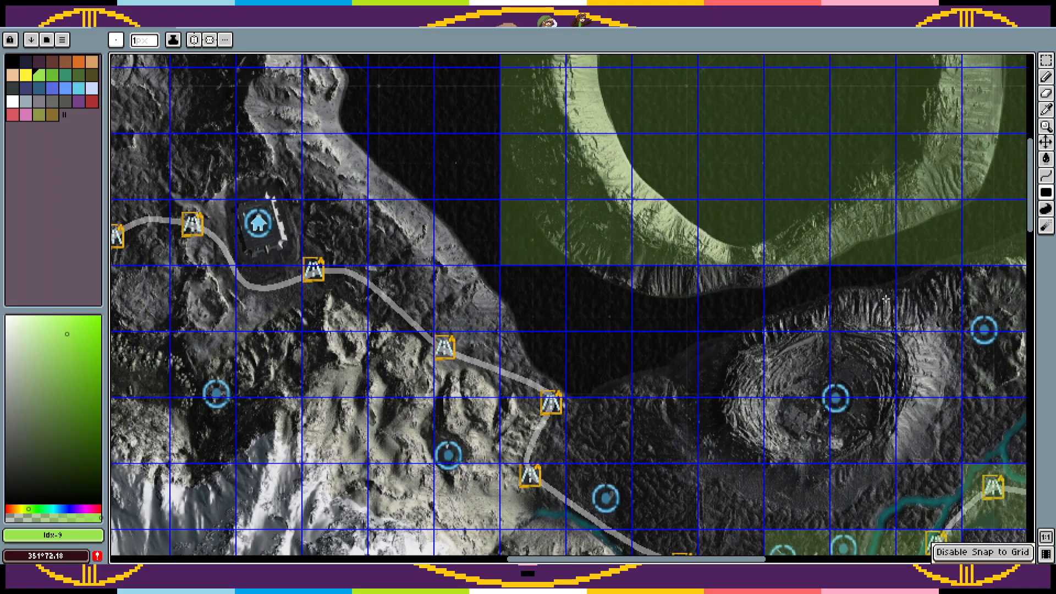
Step: Add a five-square green strip below the large crater and fill the four squares around the smaller crater's circle marker
{"action": "left_click_drag", "start_coordinate": [885, 300], "coordinate": [871, 297]}
{"action": "left_click_drag", "start_coordinate": [858, 390], "coordinate": [813, 285]}
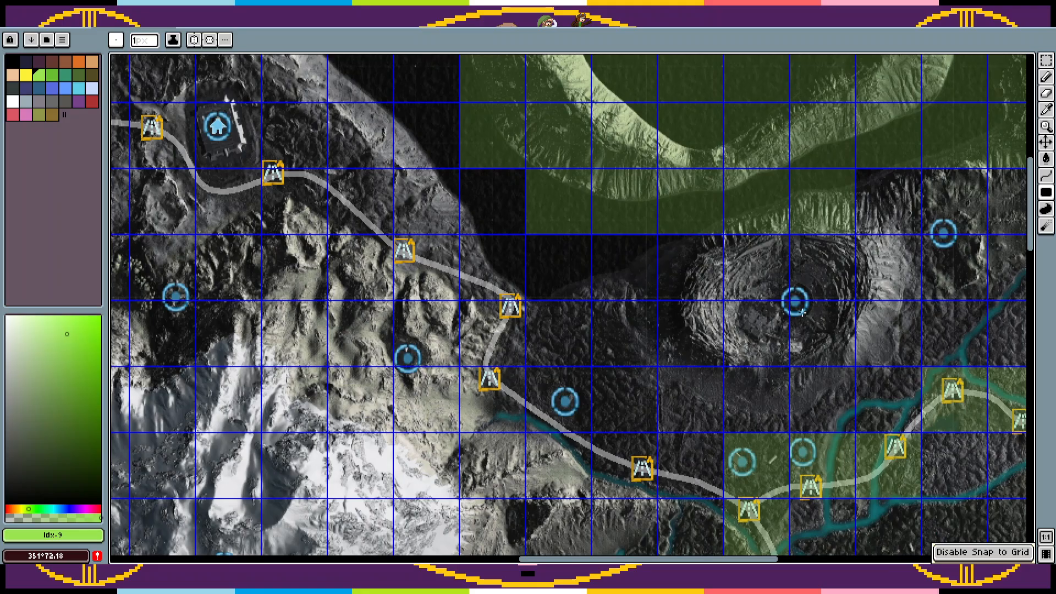
{"action": "left_click_drag", "start_coordinate": [829, 351], "coordinate": [732, 257]}
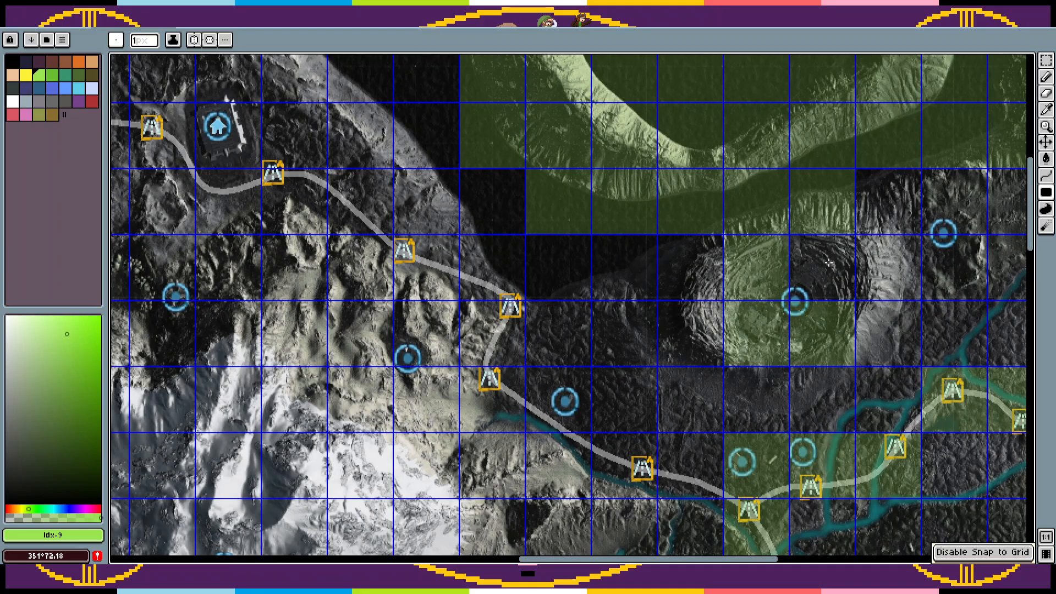
Step: Fill the missing grid square at the southwest corner of the green area around the large crater
{"action": "left_click_drag", "start_coordinate": [809, 284], "coordinate": [497, 277]}
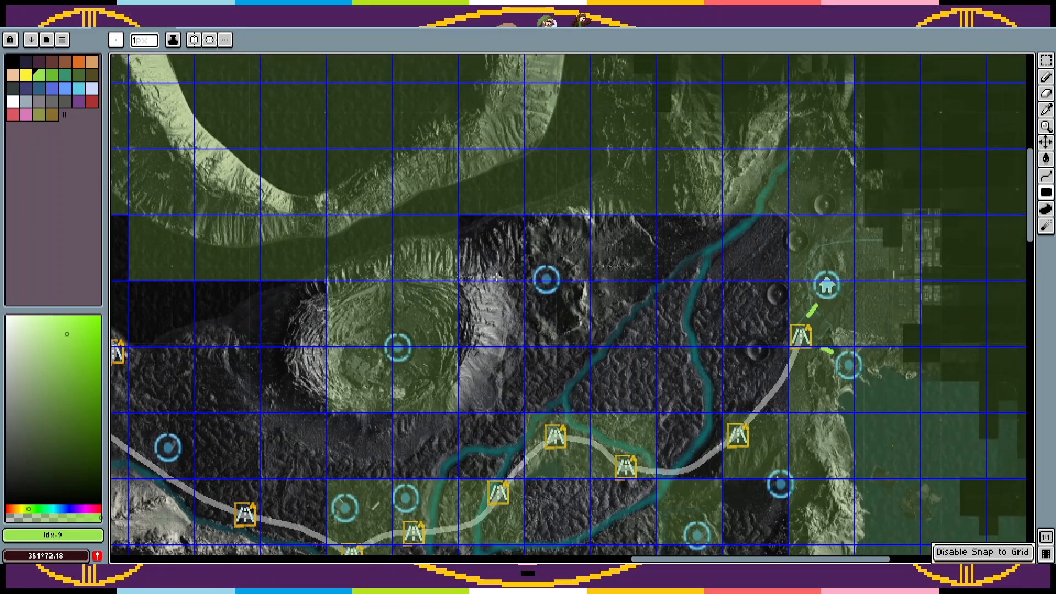
{"action": "left_click_drag", "start_coordinate": [424, 251], "coordinate": [741, 403]}
{"action": "left_click_drag", "start_coordinate": [767, 354], "coordinate": [698, 439]}
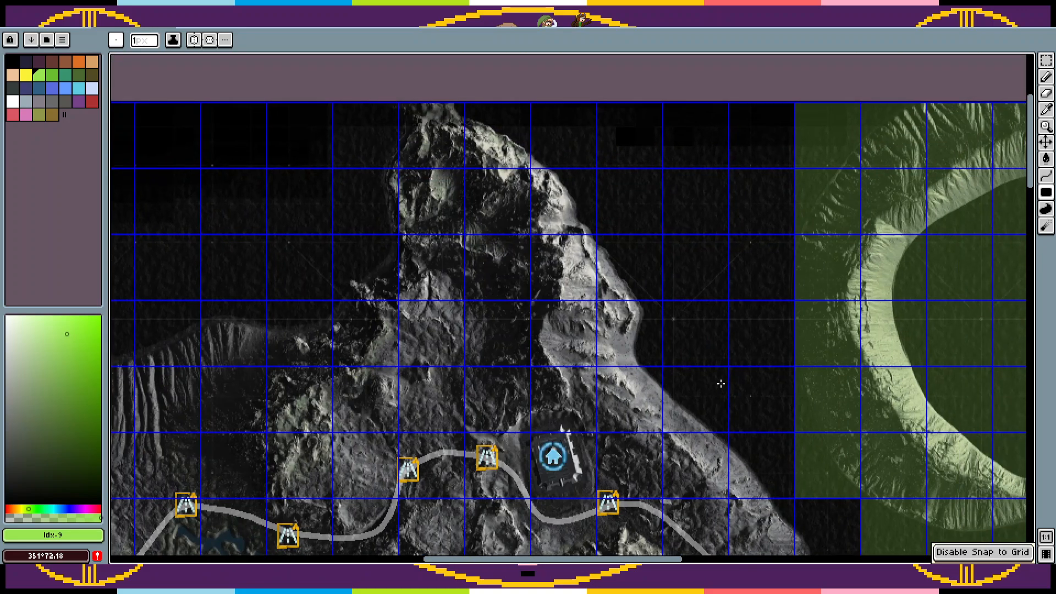
{"action": "left_click_drag", "start_coordinate": [817, 525], "coordinate": [773, 268]}
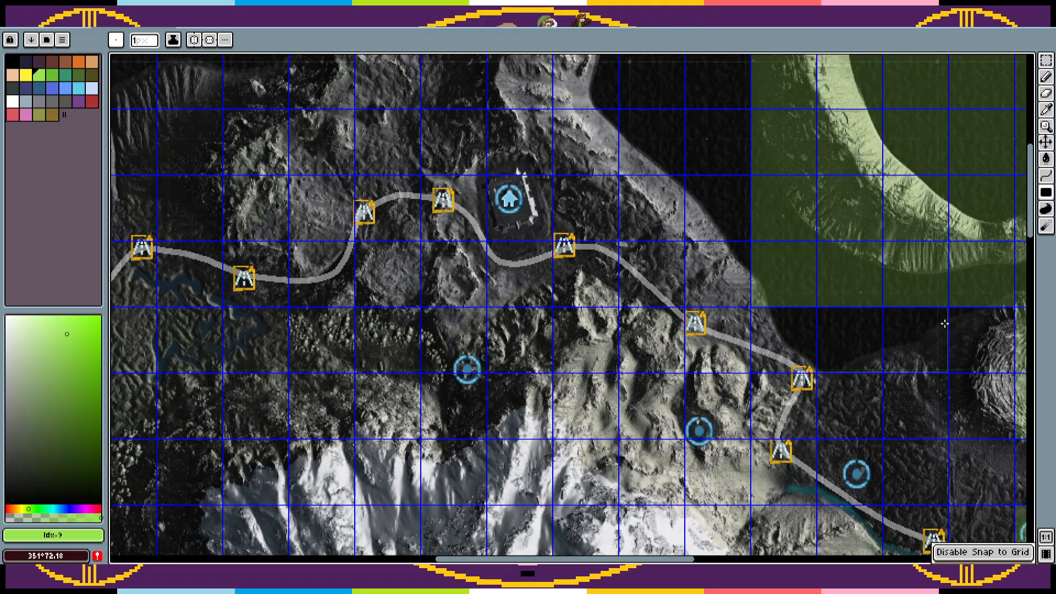
Step: Save the map file and delete the green "Good" layer, leaving the "Board game" layer active
{"action": "left_click_drag", "start_coordinate": [981, 323], "coordinate": [754, 218]}
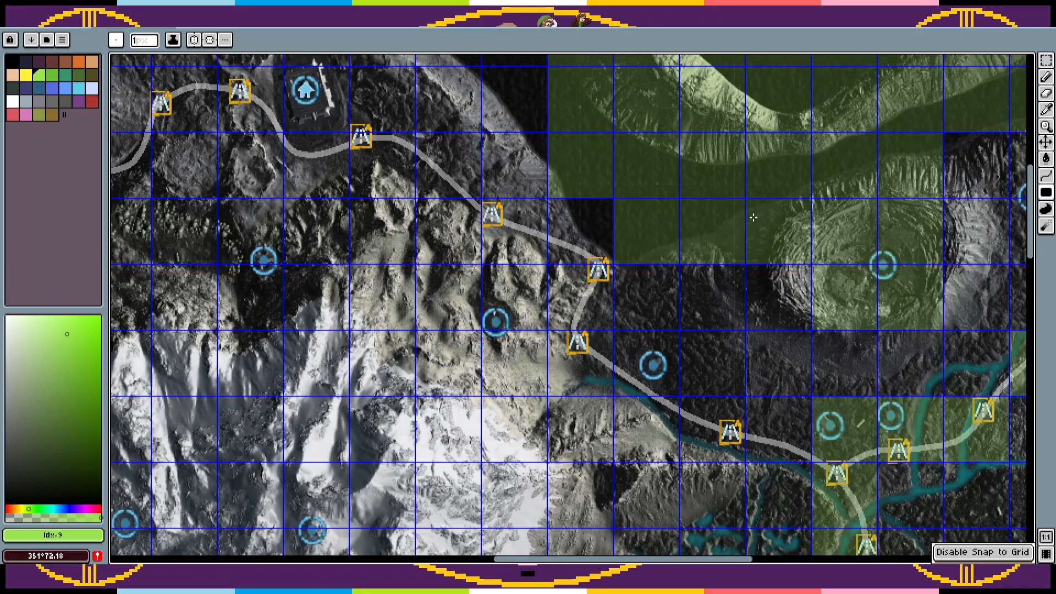
{"action": "left_click_drag", "start_coordinate": [667, 233], "coordinate": [198, 302]}
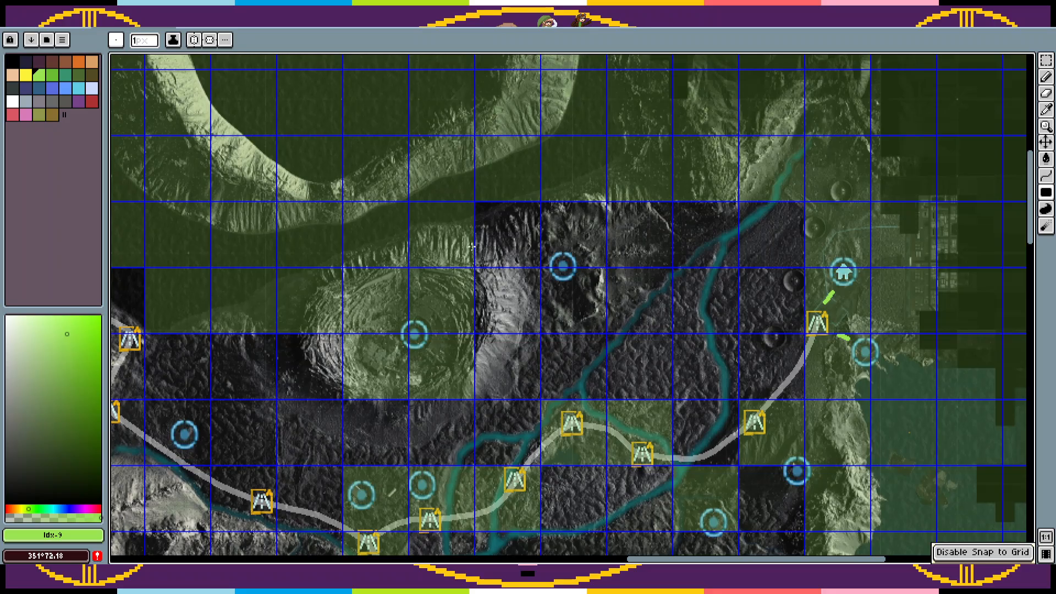
{"action": "key", "text": "ctrl+s"}
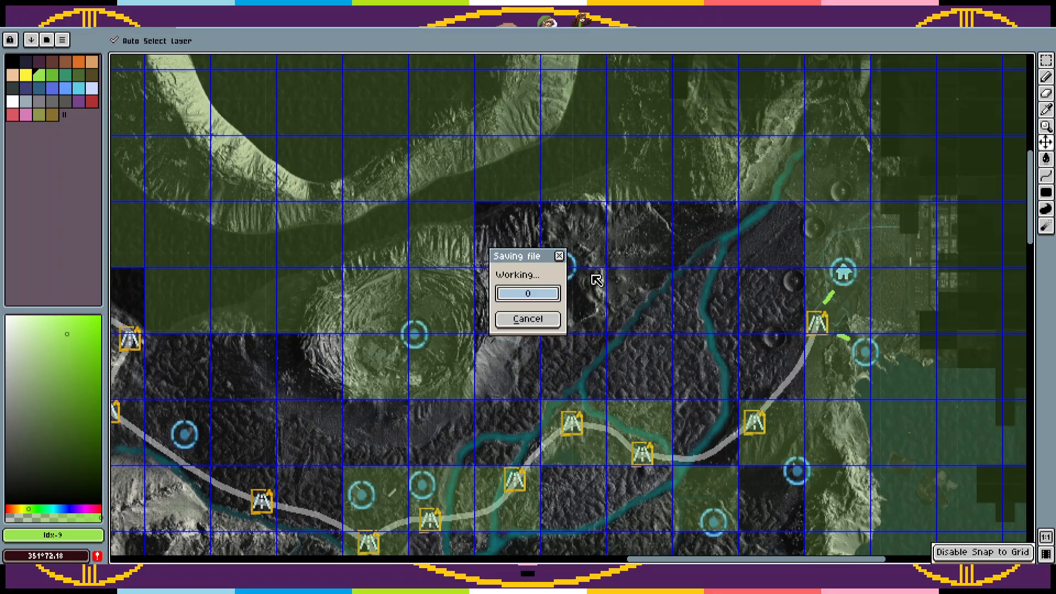
{"action": "key", "text": "Tab"}
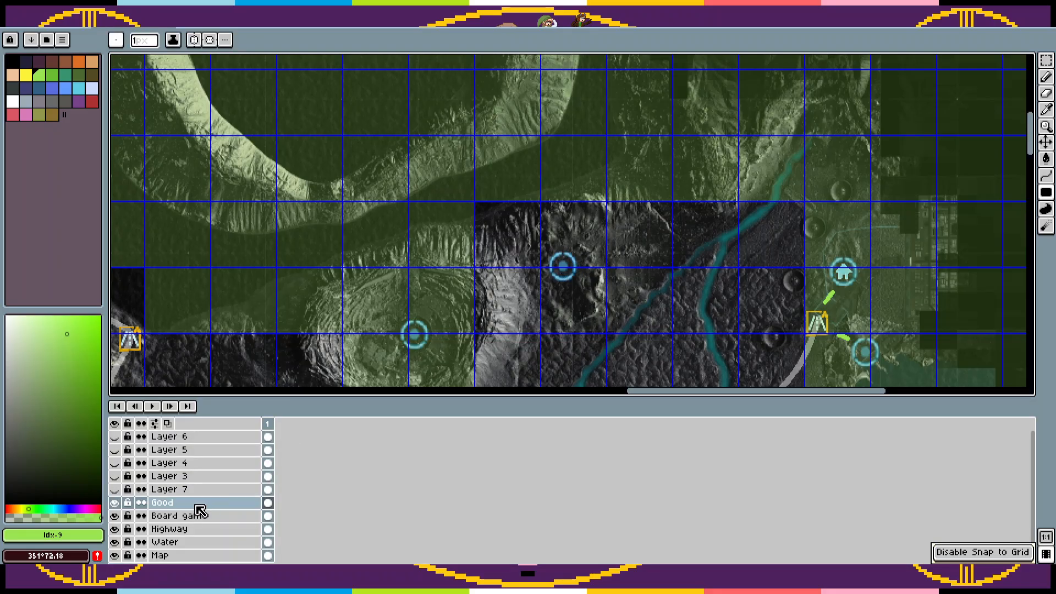
{"action": "key", "text": "Delete"}
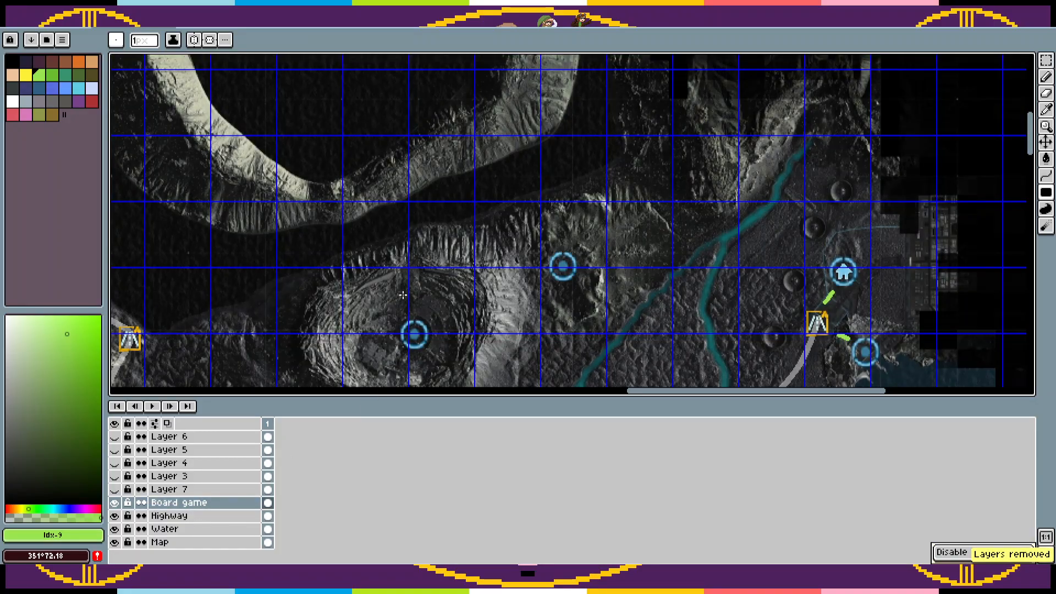
{"action": "key", "text": "Tab"}
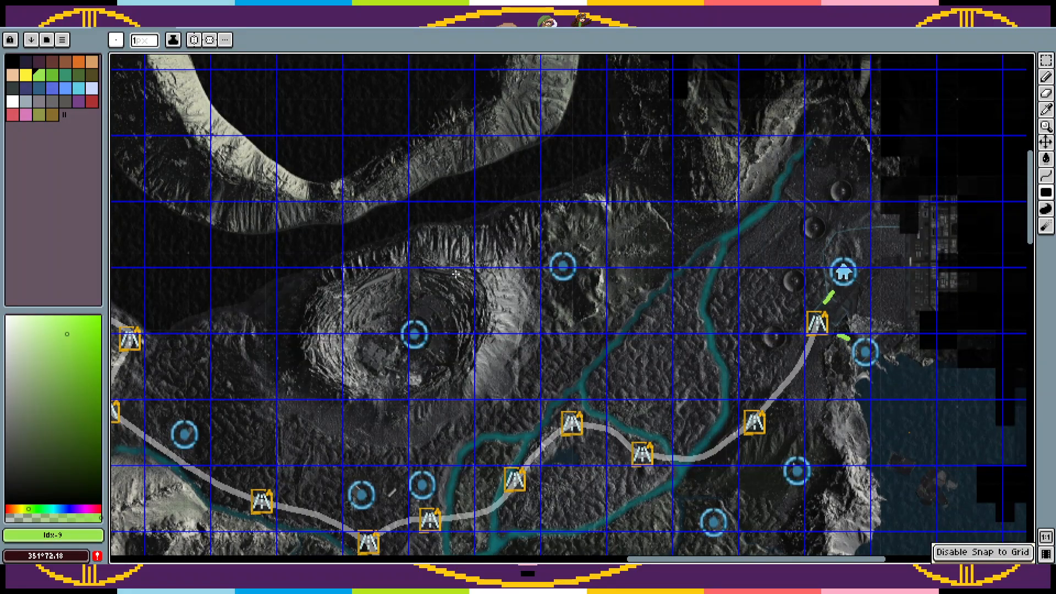
Step: Select and copy the circle marker inland of the eastern coast, just southeast of the nearby road marker
{"action": "left_click_drag", "start_coordinate": [633, 380], "coordinate": [419, 364]}
{"action": "key", "text": "m"}
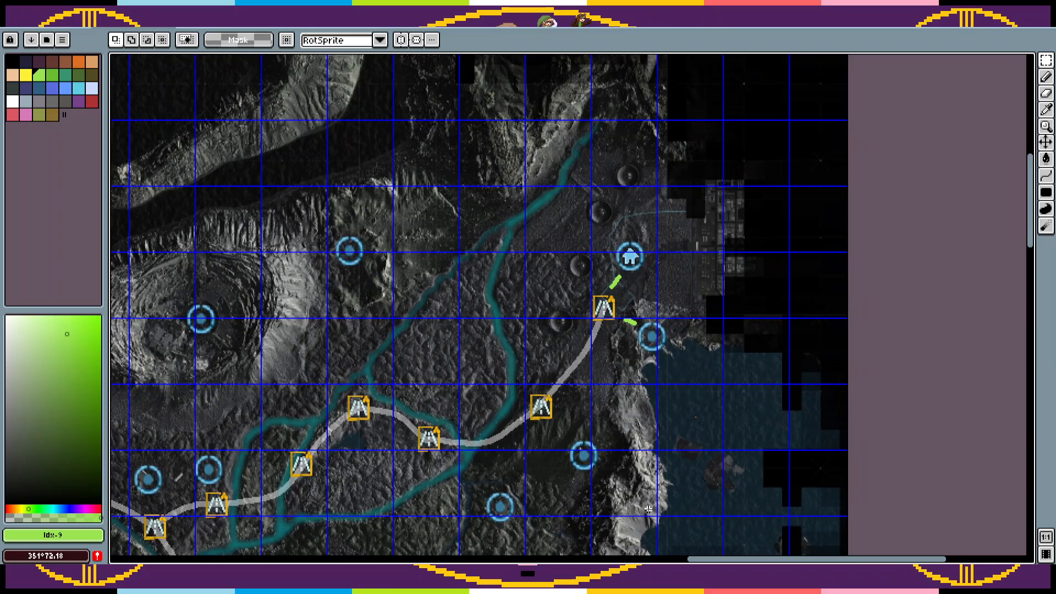
{"action": "left_click_drag", "start_coordinate": [632, 395], "coordinate": [565, 491]}
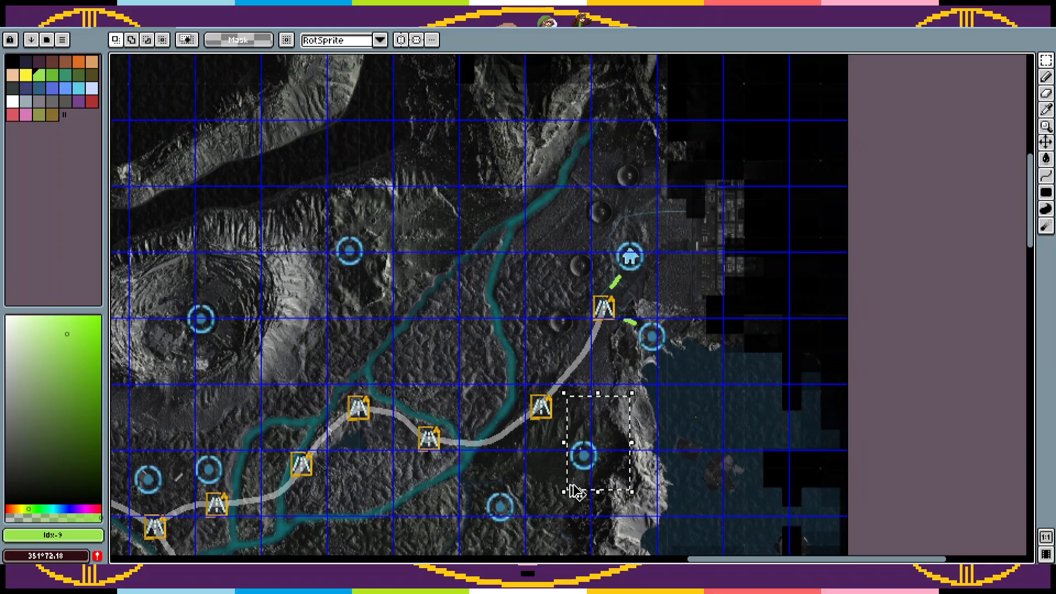
{"action": "left_click_drag", "start_coordinate": [660, 374], "coordinate": [698, 340]}
{"action": "left_click", "coordinate": [682, 330]}
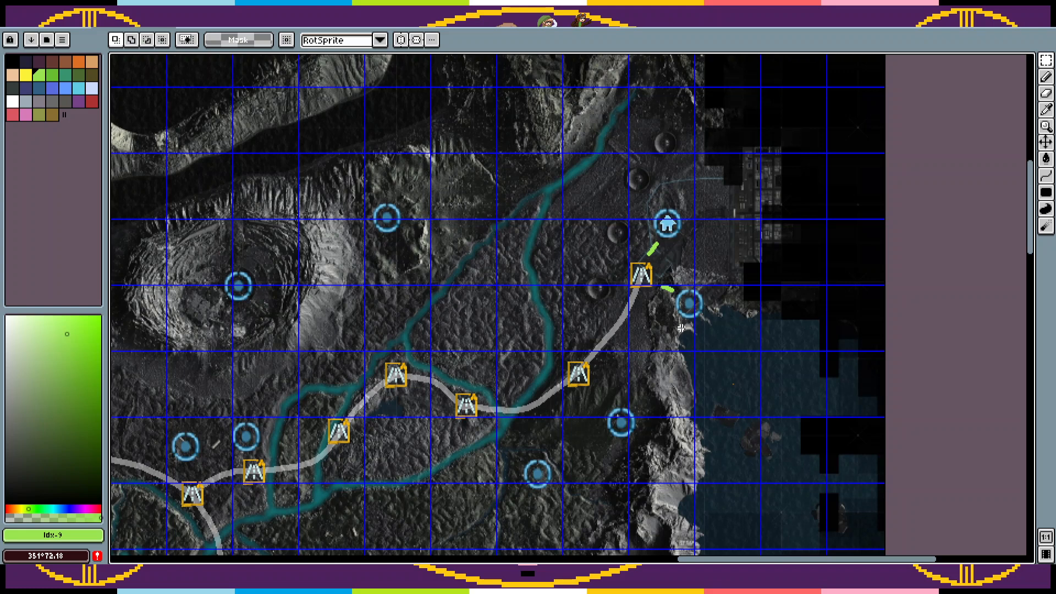
Step: Try pasting the circle marker west of the house marker with a green pencil stroke beside it, and undo both
{"action": "mouse_move", "coordinate": [864, 162]}
{"action": "left_mouse_down"}
{"action": "mouse_move", "coordinate": [483, 346]}
{"action": "mouse_move", "coordinate": [473, 385]}
{"action": "mouse_move", "coordinate": [446, 306]}
{"action": "mouse_move", "coordinate": [368, 464]}
{"action": "mouse_move", "coordinate": [378, 344]}
{"action": "mouse_move", "coordinate": [321, 349]}
{"action": "mouse_move", "coordinate": [308, 313]}
{"action": "mouse_move", "coordinate": [293, 439]}
{"action": "mouse_move", "coordinate": [288, 431]}
{"action": "left_mouse_up"}
{"action": "key", "text": "ctrl+v"}
{"action": "key", "text": "Return"}
{"action": "key", "text": "b"}
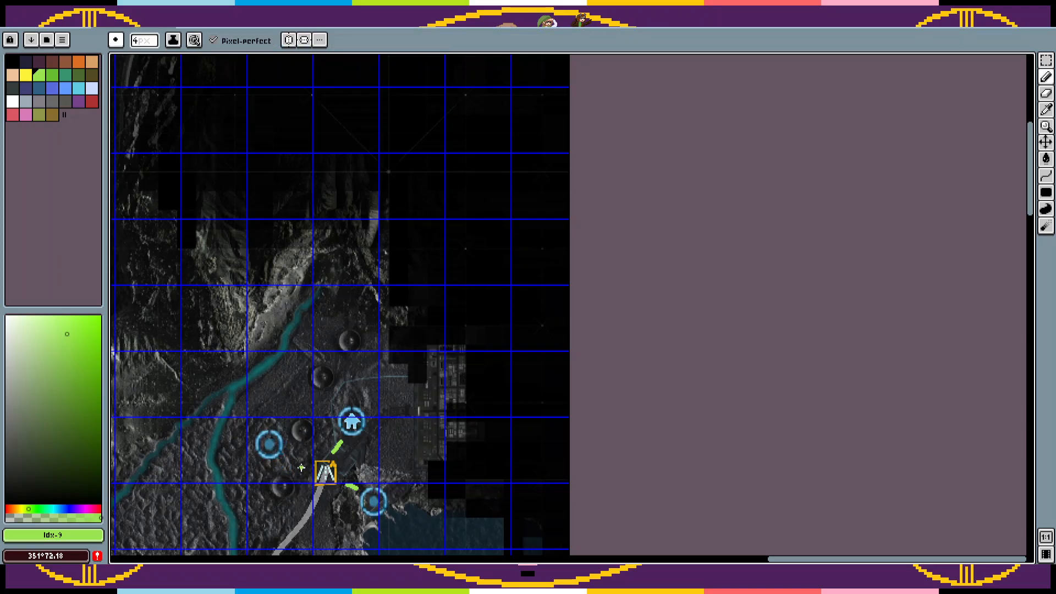
{"action": "left_click_drag", "start_coordinate": [303, 467], "coordinate": [288, 456]}
{"action": "key", "text": "ctrl+z"}
{"action": "key", "text": "ctrl+z"}
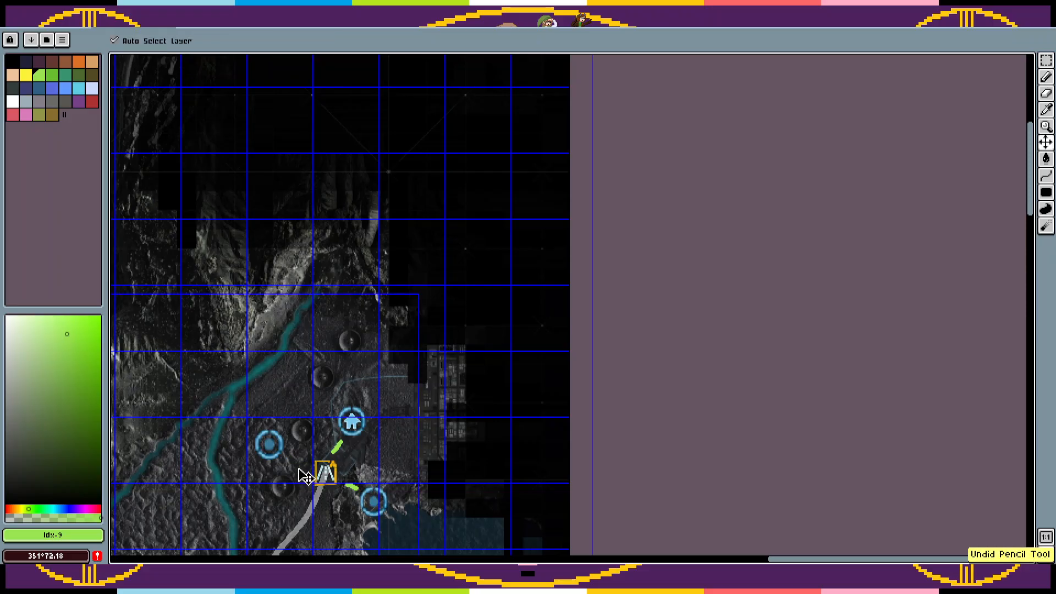
{"action": "left_click_drag", "start_coordinate": [301, 469], "coordinate": [552, 314]}
{"action": "key", "text": "ctrl+z"}
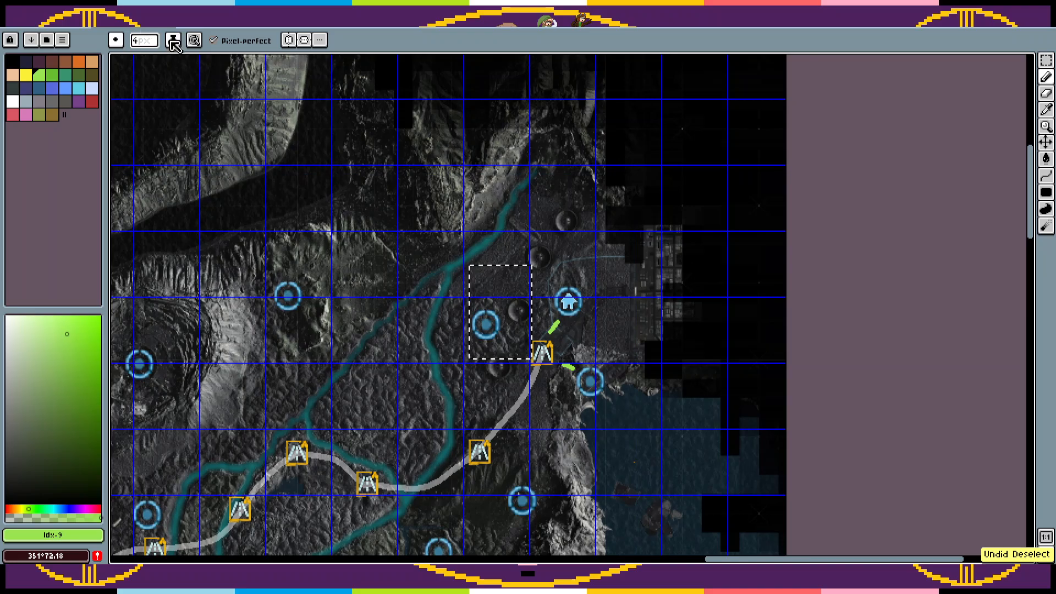
{"action": "key", "text": "ctrl+z"}
Step: Hide the blue grid over the map
{"action": "left_click", "coordinate": [204, 20]}
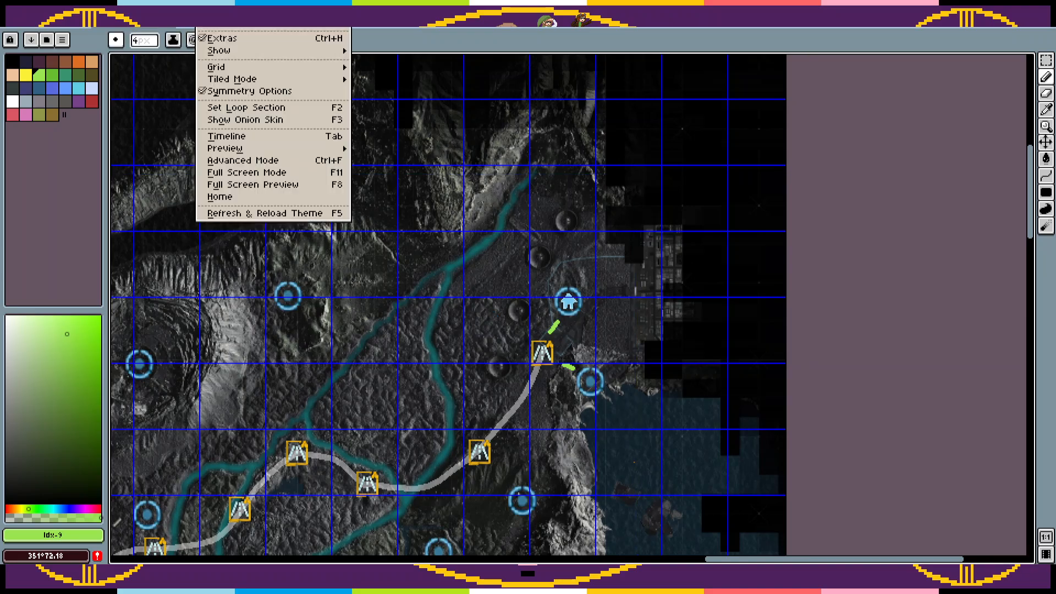
{"action": "mouse_move", "coordinate": [103, 21]}
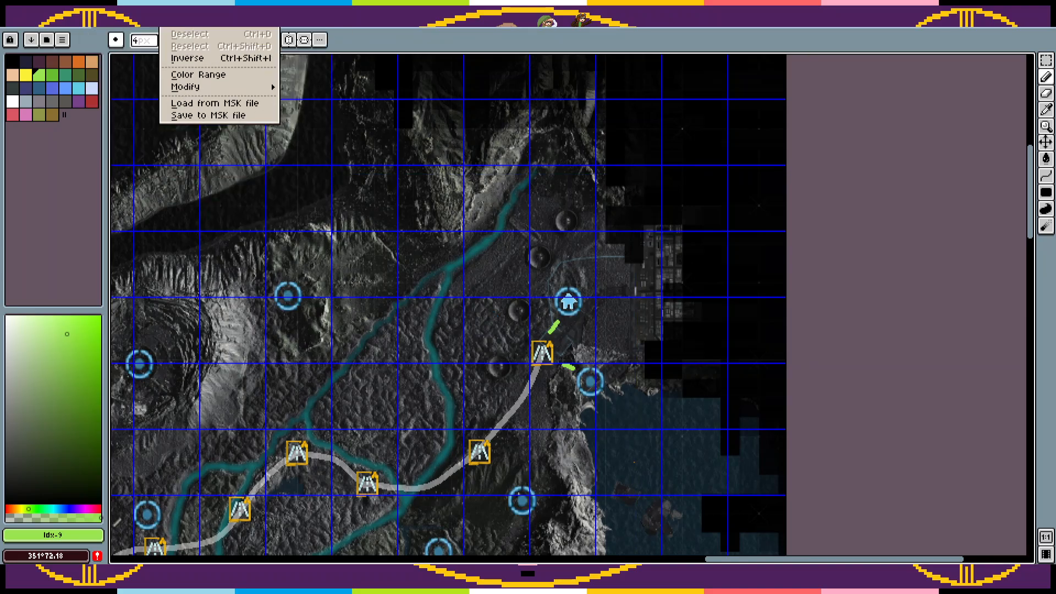
{"action": "mouse_move", "coordinate": [206, 21]}
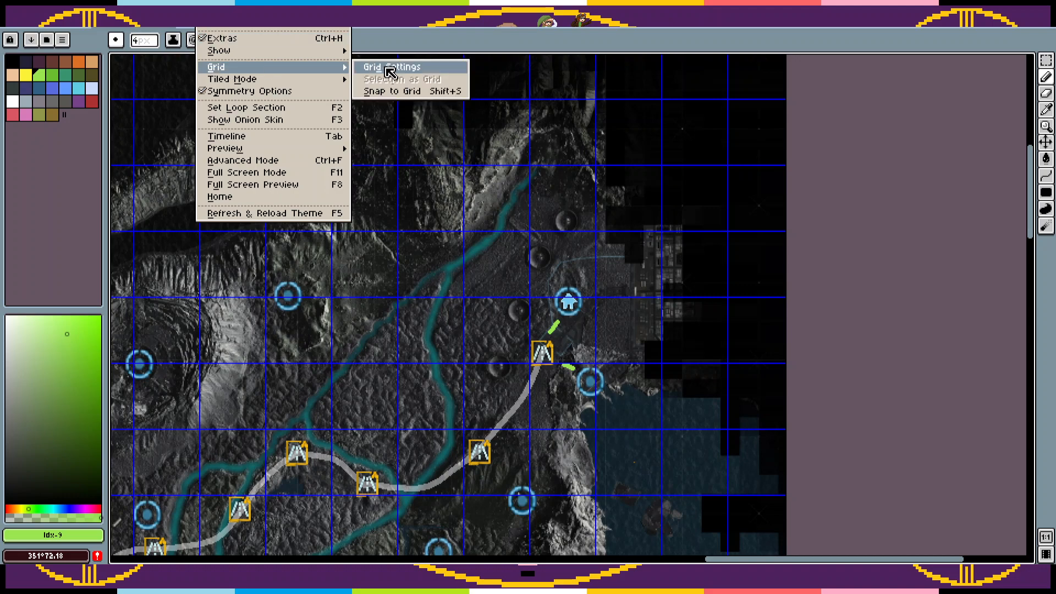
{"action": "mouse_move", "coordinate": [343, 58]}
{"action": "left_click", "coordinate": [405, 76]}
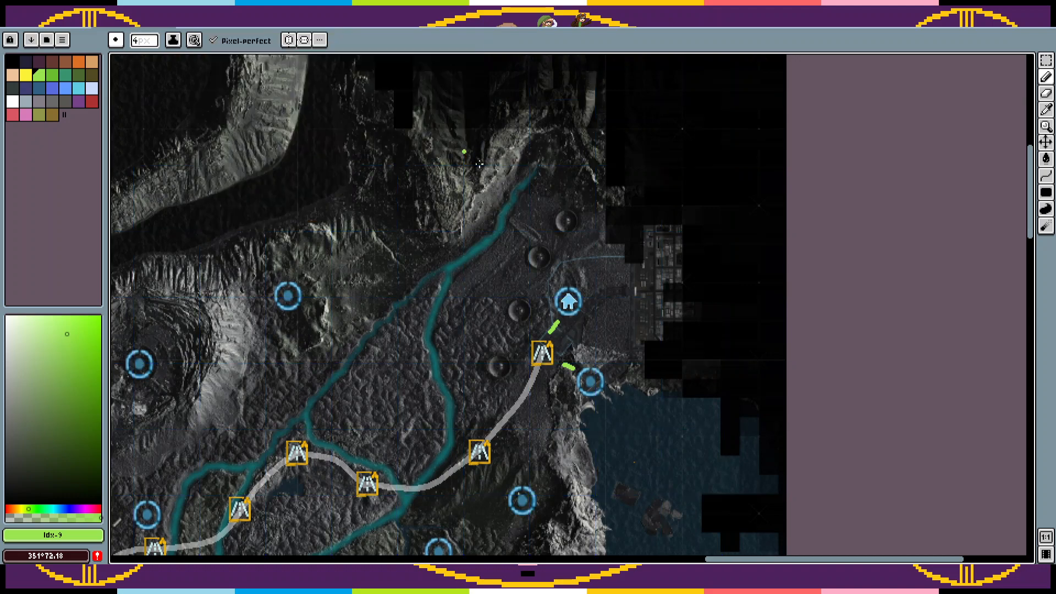
Step: Paste a copy of the circle marker between the two river branches, just south of where they split
{"action": "key", "text": "z"}
{"action": "left_click", "coordinate": [514, 365]}
{"action": "left_click_drag", "start_coordinate": [518, 361], "coordinate": [630, 382]}
{"action": "key", "text": "v"}
{"action": "key", "text": "ctrl+v"}
{"action": "left_click_drag", "start_coordinate": [630, 343], "coordinate": [558, 233]}
{"action": "key", "text": "ctrl+d"}
Step: Paste two more circle markers between the river branches, one near the eastern branch and one near the western branch
{"action": "key", "text": "ctrl+v"}
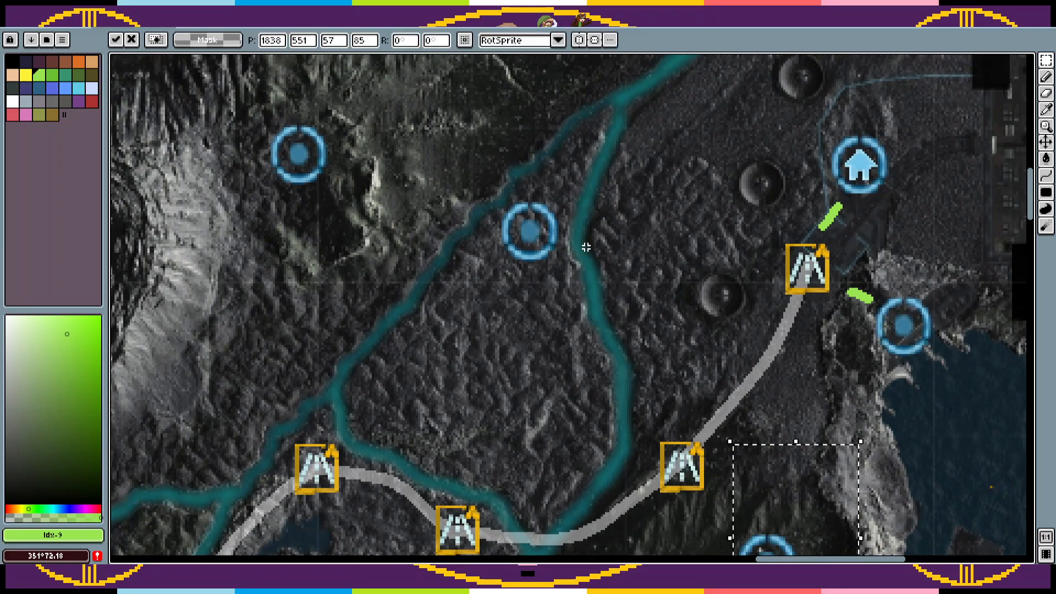
{"action": "left_click_drag", "start_coordinate": [794, 513], "coordinate": [590, 365]}
{"action": "key", "text": "ctrl+d"}
{"action": "key", "text": "ctrl+v"}
{"action": "left_click_drag", "start_coordinate": [598, 428], "coordinate": [444, 394]}
{"action": "key", "text": "ctrl+d"}
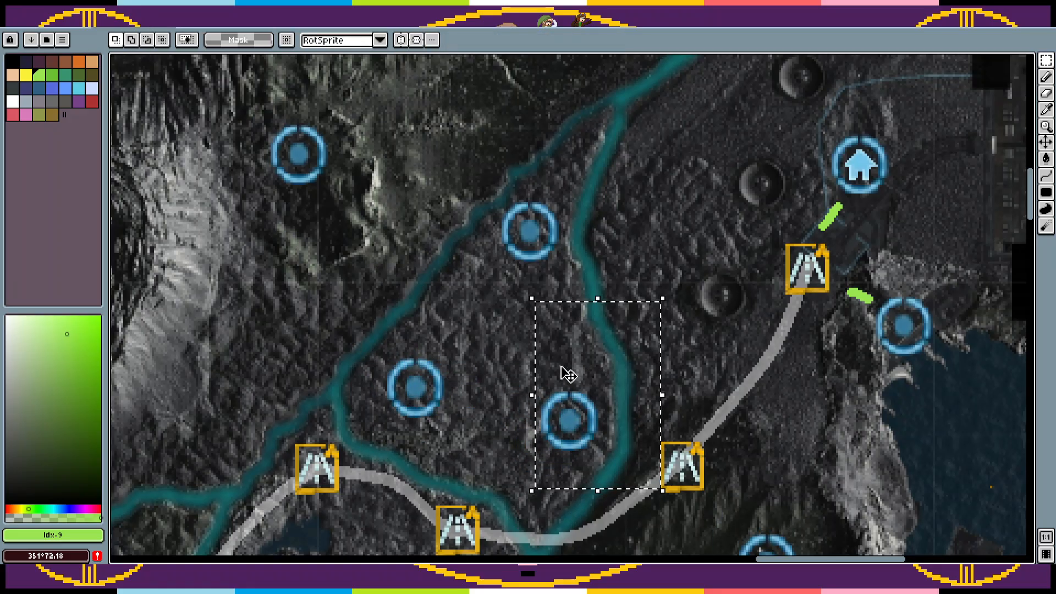
Step: Paste two circle markers east of the river, one above the other, just west of the small craters
{"action": "scroll", "coordinate": [631, 271], "scroll_direction": "up", "scroll_amount": 3}
{"action": "key", "text": "ctrl+v"}
{"action": "left_click_drag", "start_coordinate": [587, 471], "coordinate": [697, 328]}
{"action": "key", "text": "ctrl+d"}
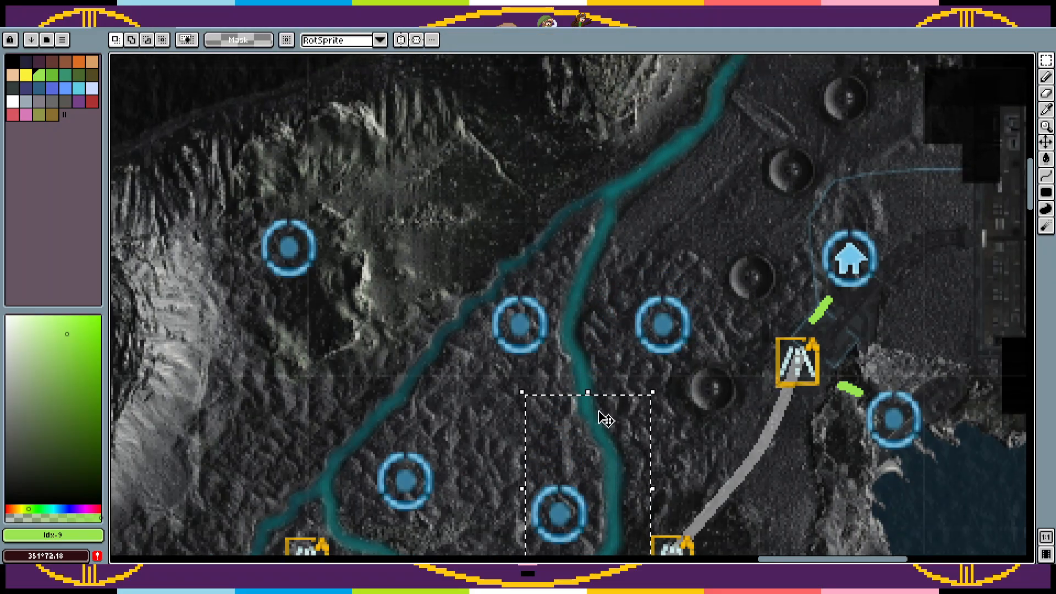
{"action": "key", "text": "ctrl+v"}
{"action": "left_click_drag", "start_coordinate": [678, 248], "coordinate": [702, 194]}
{"action": "key", "text": "Return"}
Step: Paste two circle markers northwest of the river, one near the river fork and one beside the existing marker east of the crater
{"action": "key", "text": "ctrl+v"}
{"action": "left_click_drag", "start_coordinate": [599, 446], "coordinate": [548, 116]}
{"action": "key", "text": "Return"}
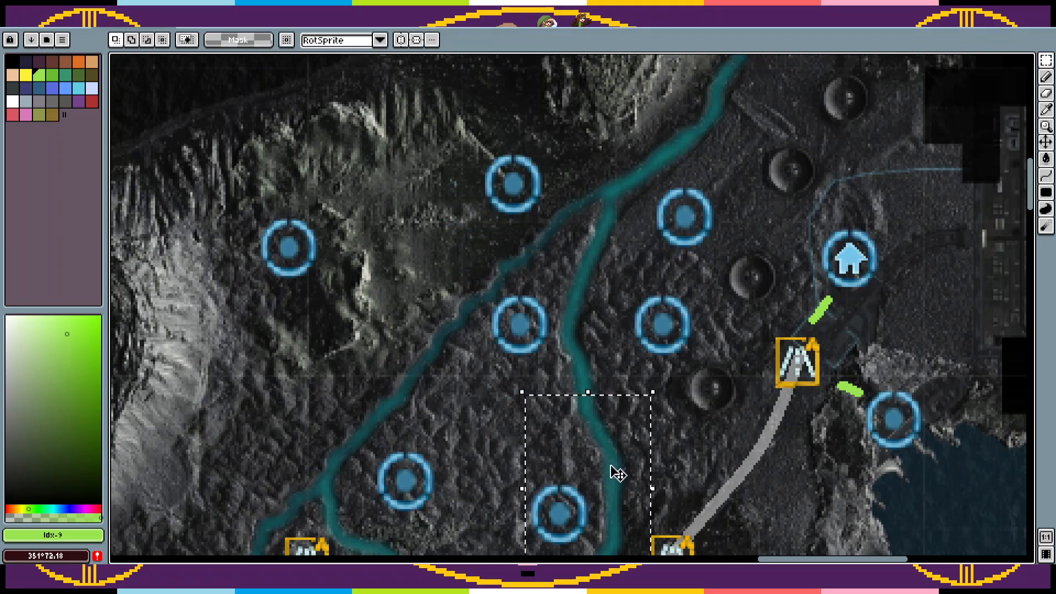
{"action": "key", "text": "ctrl+v"}
{"action": "left_click_drag", "start_coordinate": [605, 466], "coordinate": [456, 202]}
{"action": "key", "text": "space"}
{"action": "left_click_drag", "start_coordinate": [517, 332], "coordinate": [626, 181]}
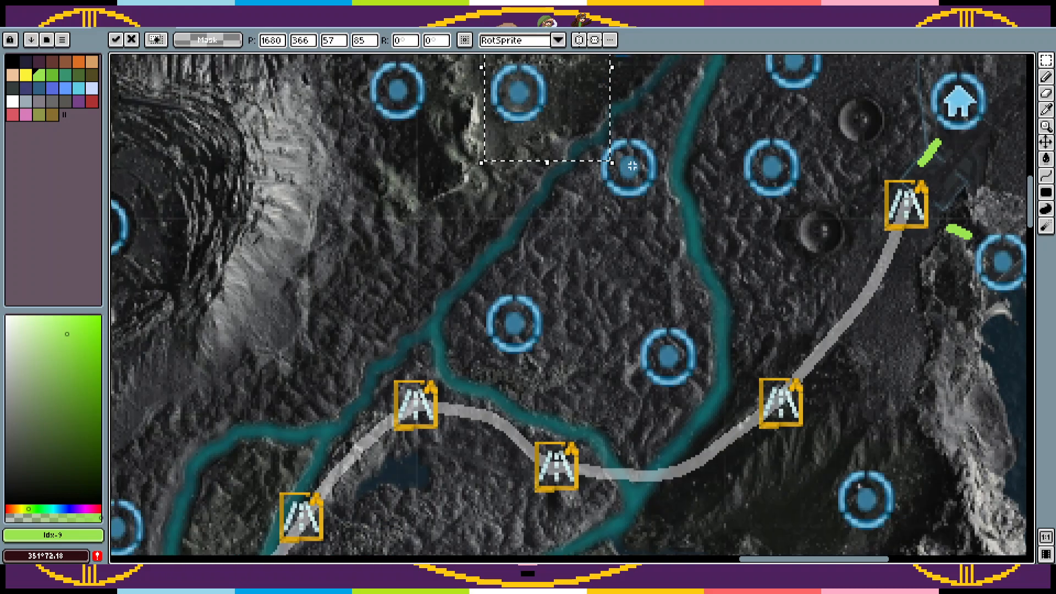
{"action": "key", "text": "z"}
{"action": "scroll", "coordinate": [622, 239], "scroll_direction": "down", "scroll_amount": 2}
{"action": "key", "text": "space"}
{"action": "left_click_drag", "start_coordinate": [622, 238], "coordinate": [567, 313]}
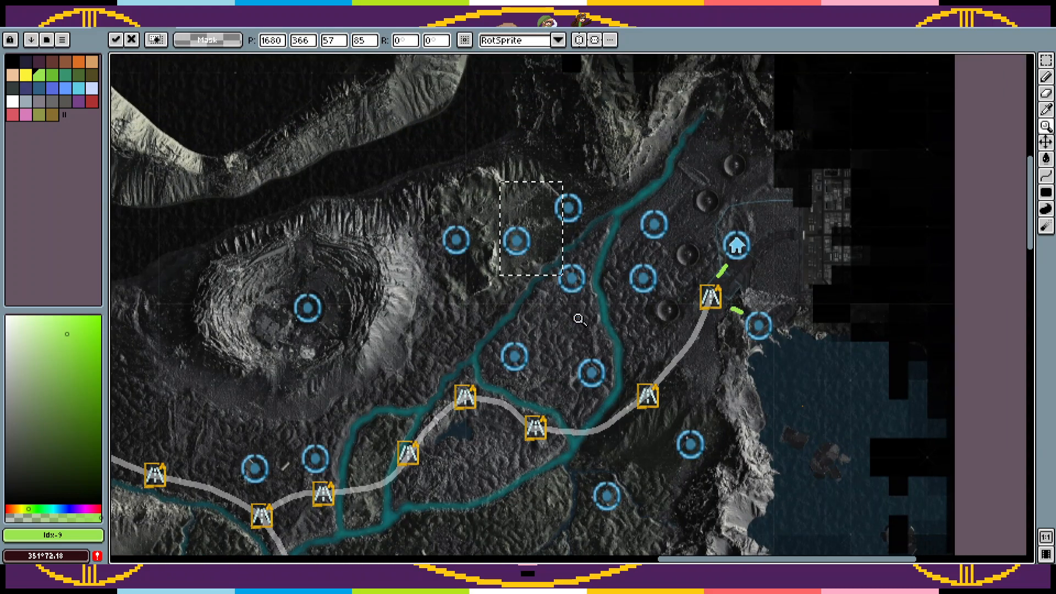
{"action": "key", "text": "b"}
{"action": "key", "text": "ctrl+d"}
Step: Paste a circle marker midway among the three markers between the river branches
{"action": "key", "text": "ctrl+v"}
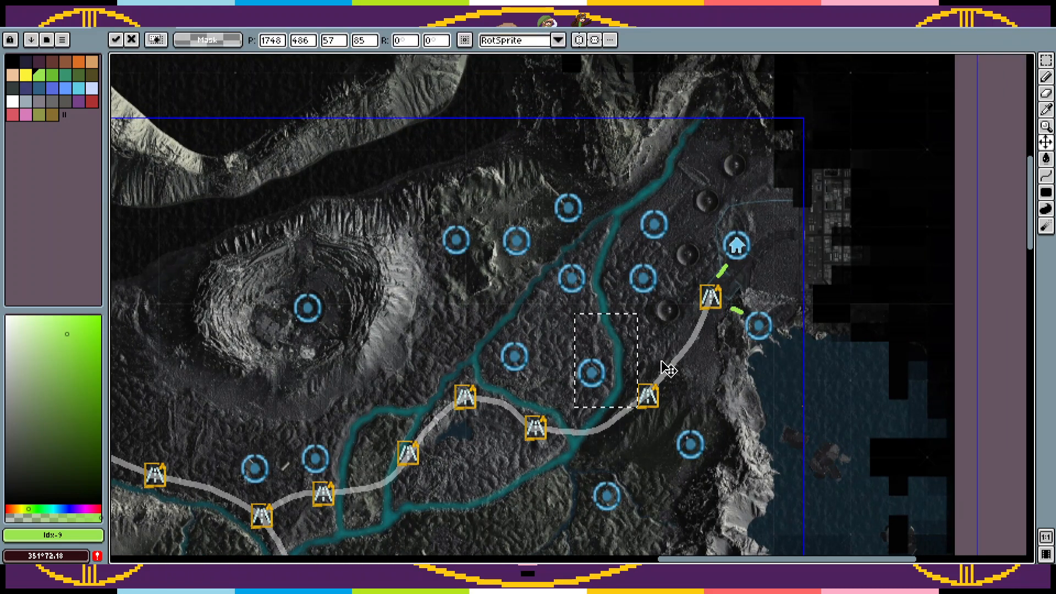
{"action": "left_click_drag", "start_coordinate": [608, 381], "coordinate": [575, 334]}
{"action": "key", "text": "ctrl+d"}
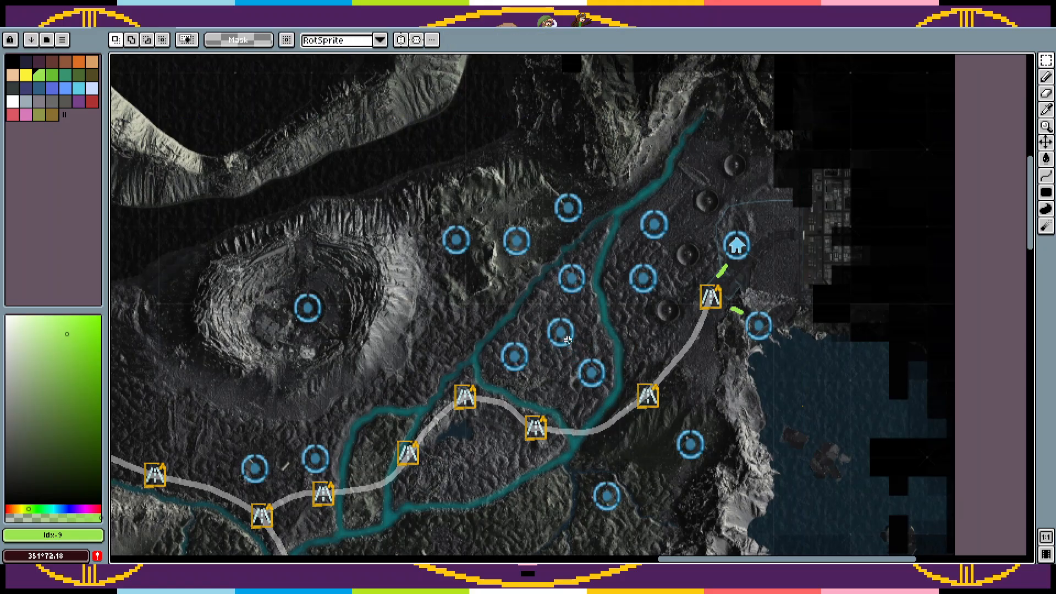
Step: Link the neighbouring circle markers around the river with short green 4 px pencil lines, reaching west to the marker east of the crater
{"action": "key", "text": "b"}
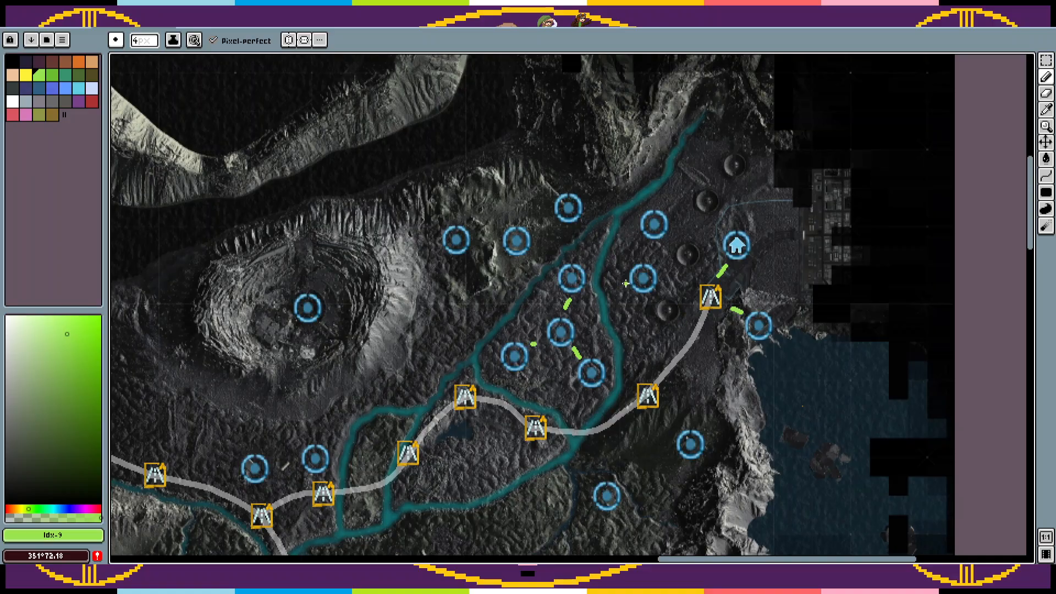
{"action": "left_click_drag", "start_coordinate": [622, 281], "coordinate": [599, 282]}
{"action": "mouse_move", "coordinate": [633, 215]}
{"action": "left_mouse_down"}
{"action": "mouse_move", "coordinate": [600, 203]}
{"action": "mouse_move", "coordinate": [548, 268]}
{"action": "left_mouse_up"}
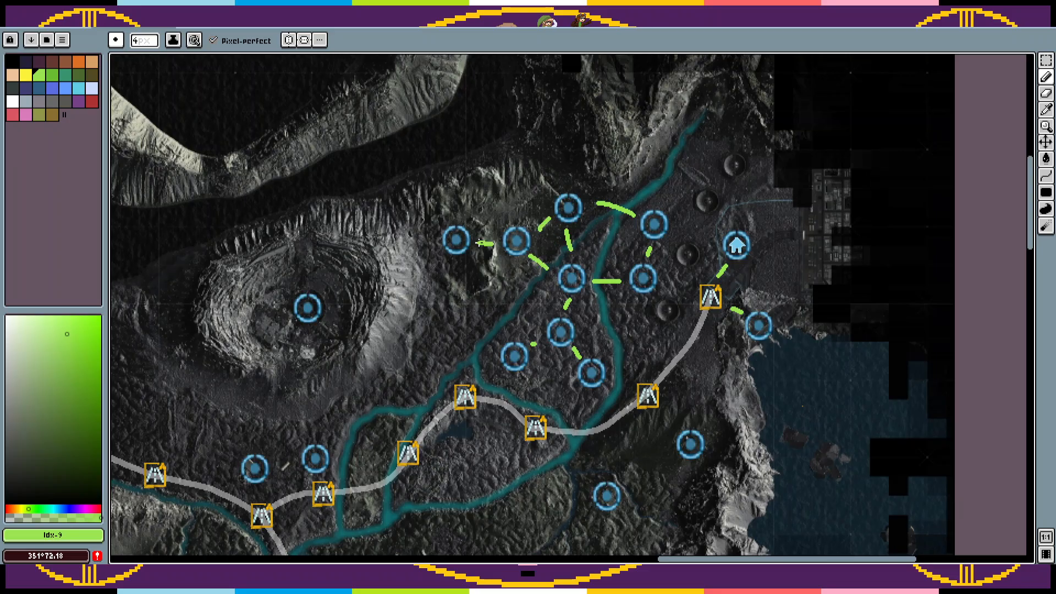
Step: Paste a circle marker on the road south of the northeasternmost road marker and another just west of it, east of the river
{"action": "key", "text": "ctrl+v"}
{"action": "left_click_drag", "start_coordinate": [613, 371], "coordinate": [707, 346]}
{"action": "key", "text": "ctrl+d"}
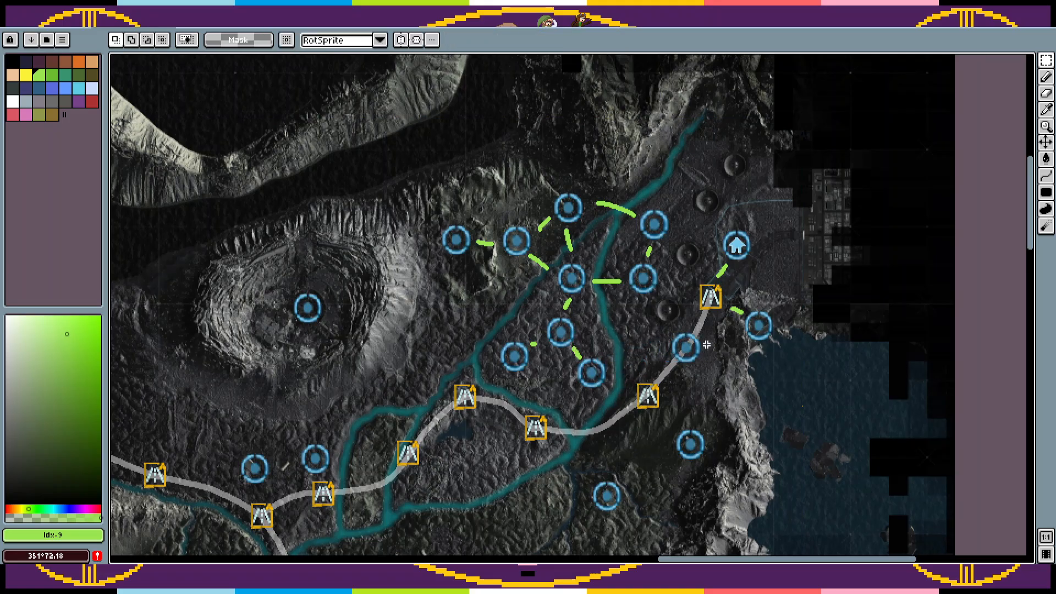
{"action": "key", "text": "ctrl+v"}
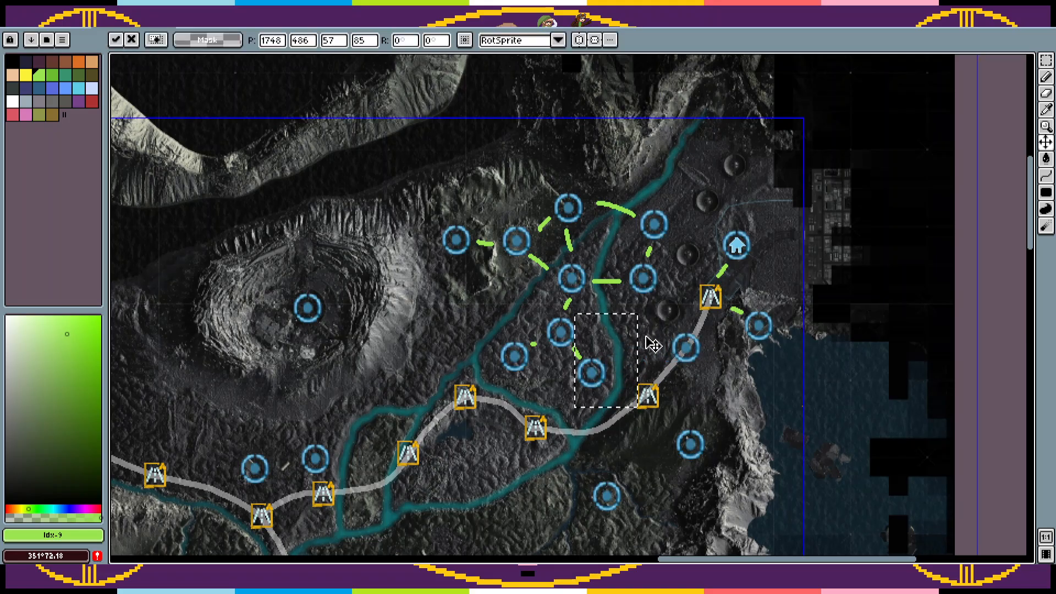
{"action": "left_click_drag", "start_coordinate": [605, 389], "coordinate": [649, 352]}
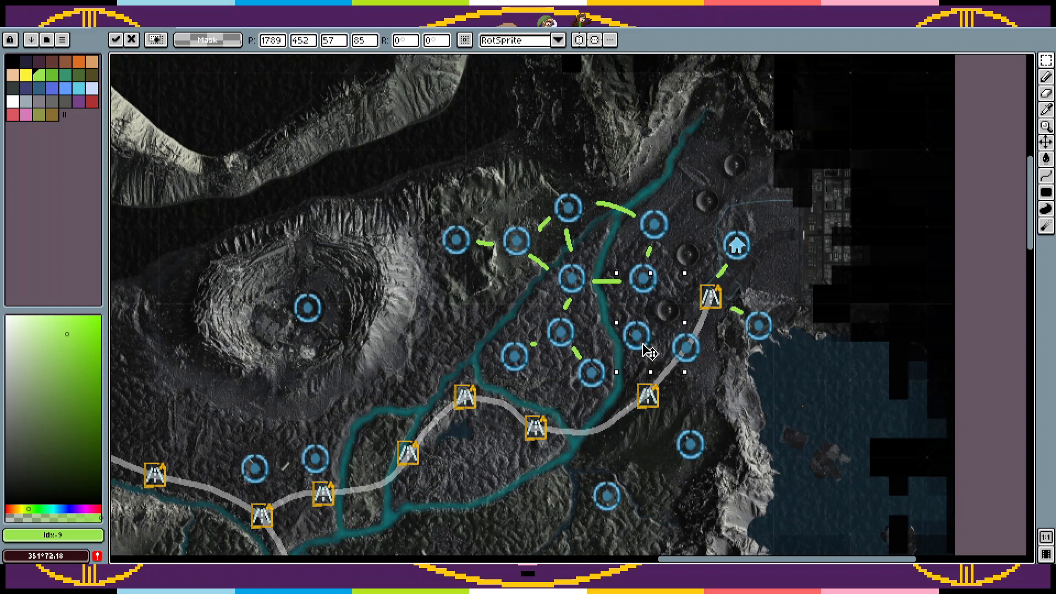
{"action": "key", "text": "ctrl+d"}
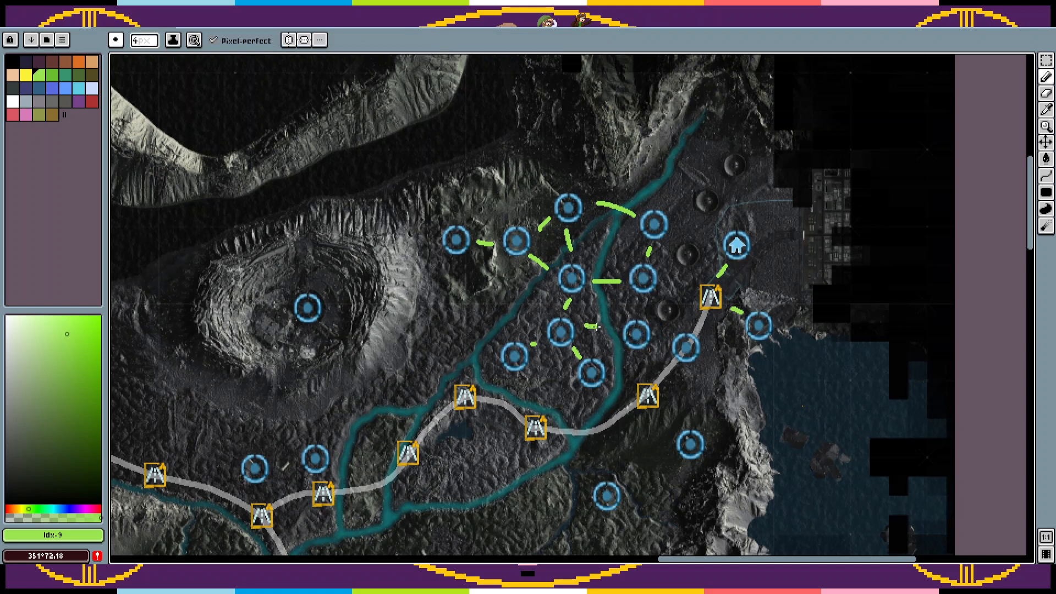
Step: Try drawing green link lines across the eastern river branch toward the newest circle marker, and undo them
{"action": "mouse_move", "coordinate": [597, 327]}
{"action": "left_mouse_down"}
{"action": "mouse_move", "coordinate": [612, 327]}
{"action": "mouse_move", "coordinate": [622, 357]}
{"action": "mouse_move", "coordinate": [609, 358]}
{"action": "left_mouse_up"}
{"action": "key", "text": "ctrl+z"}
{"action": "key", "text": "ctrl+z"}
{"action": "key", "text": "ctrl+z"}
{"action": "key", "text": "ctrl+z"}
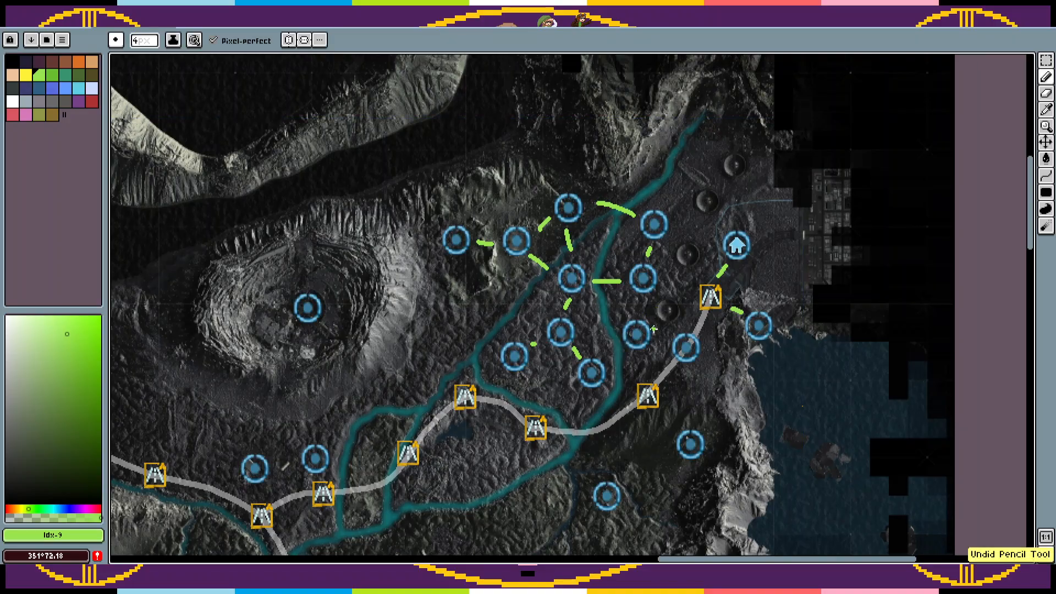
Step: Nudge the newest circle marker slightly northeast and draw green lines linking it and the road's circle marker to their neighbours
{"action": "key", "text": "m"}
{"action": "mouse_move", "coordinate": [659, 310]}
{"action": "left_mouse_down"}
{"action": "mouse_move", "coordinate": [614, 353]}
{"action": "mouse_move", "coordinate": [645, 330]}
{"action": "left_mouse_up"}
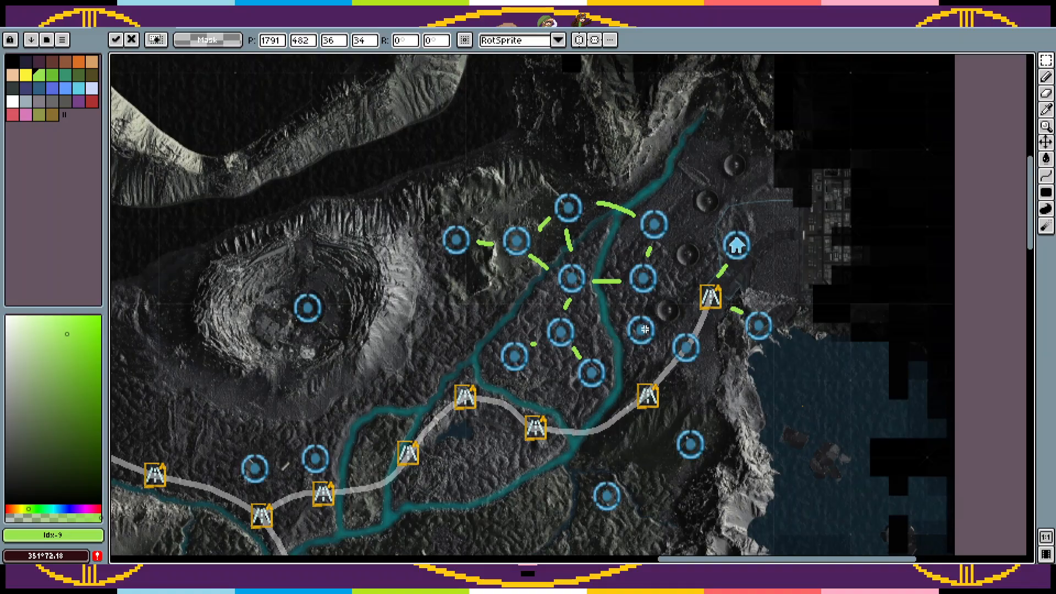
{"action": "key", "text": "ctrl+d"}
{"action": "key", "text": "b"}
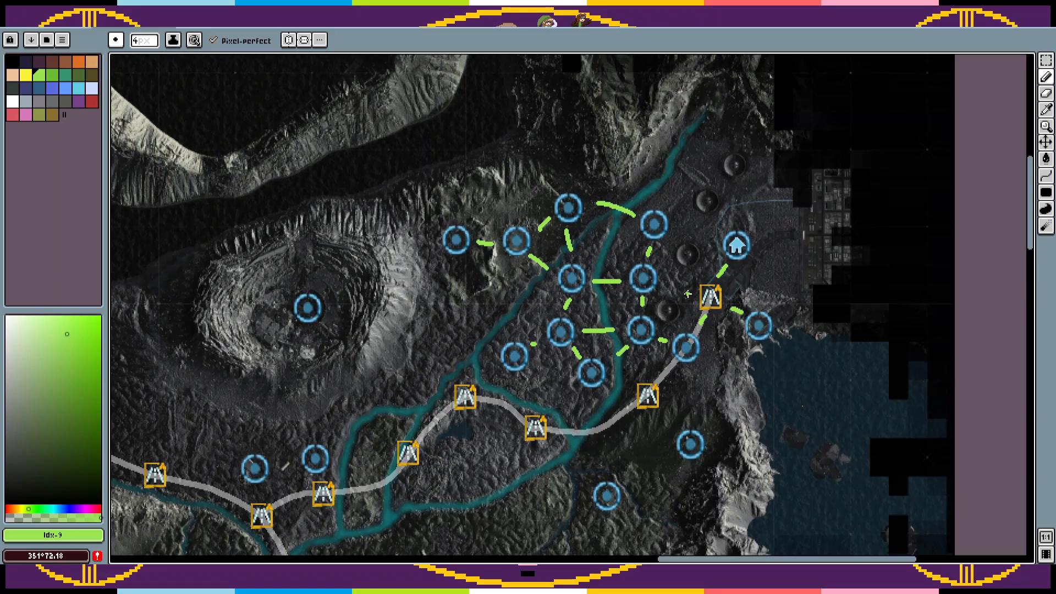
{"action": "left_click_drag", "start_coordinate": [721, 342], "coordinate": [737, 254]}
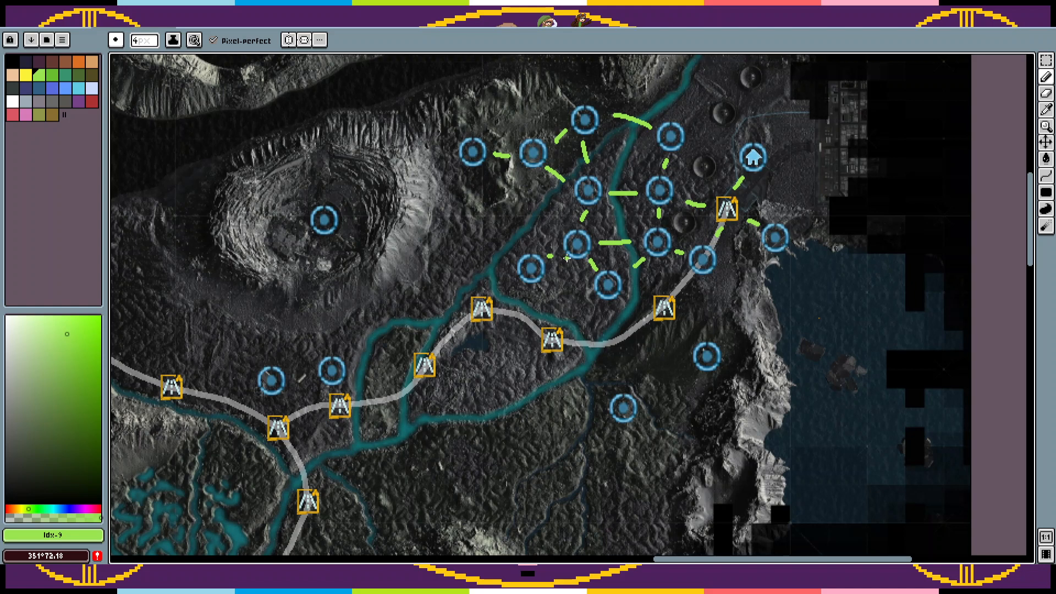
{"action": "key", "text": "ctrl+v"}
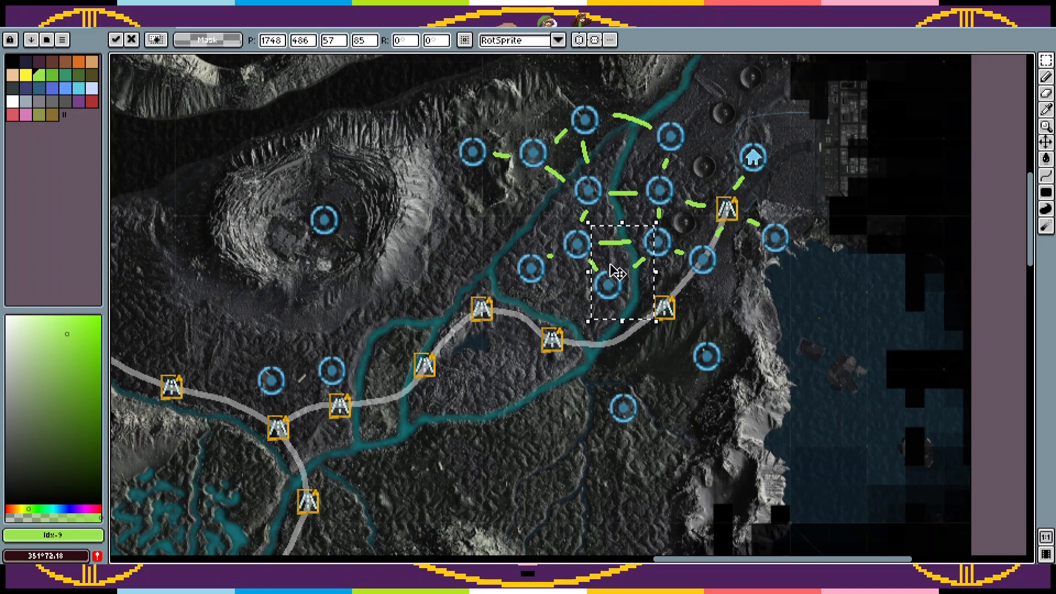
{"action": "left_click_drag", "start_coordinate": [605, 301], "coordinate": [532, 387]}
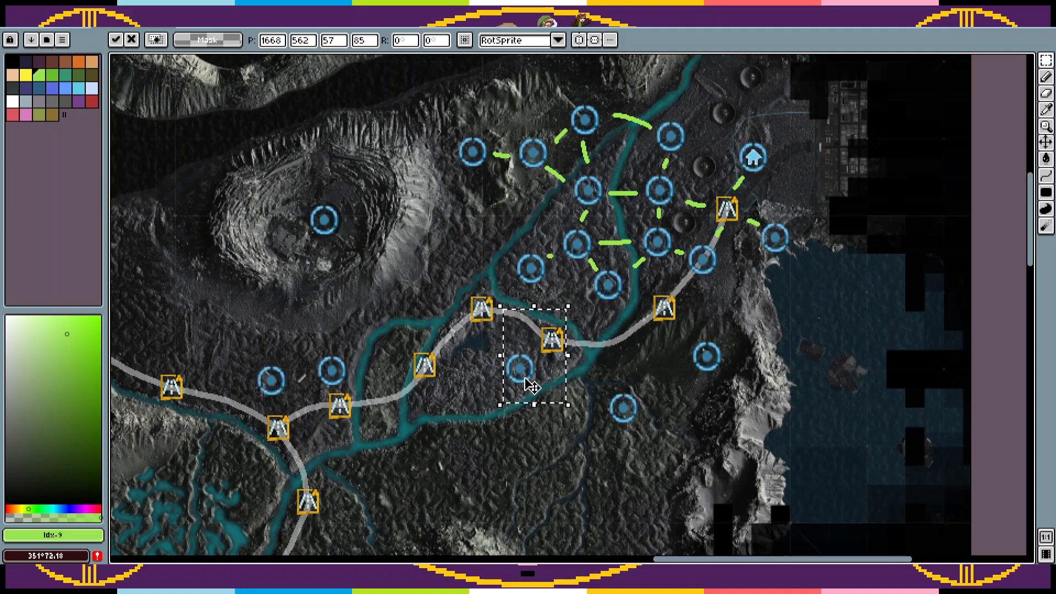
{"action": "key", "text": "ctrl+d"}
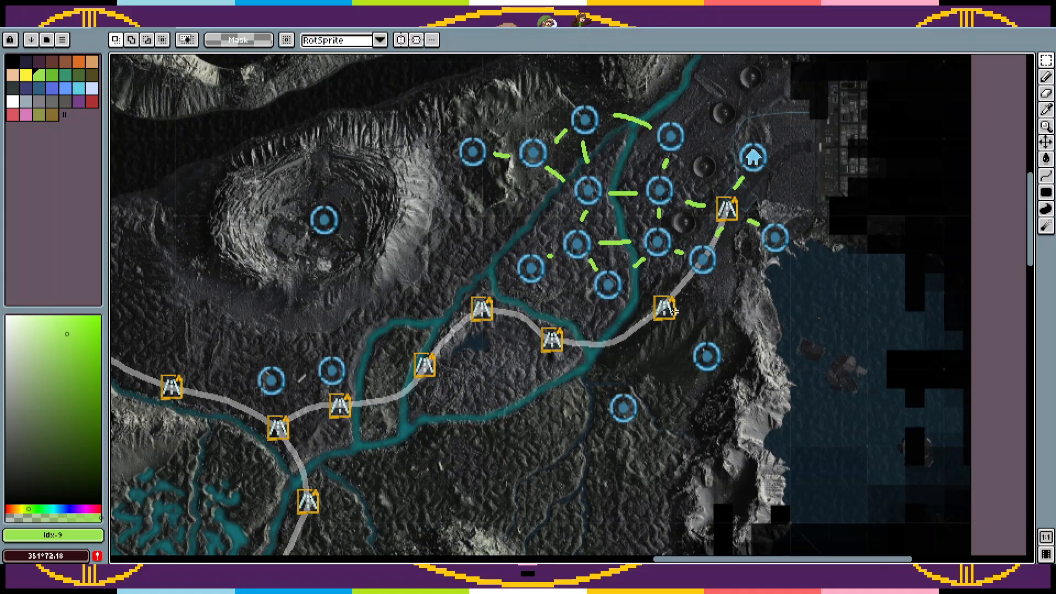
Step: Draw green links from the road marker east of the river to the circle marker across the river and the road's circle marker
{"action": "key", "text": "b"}
{"action": "left_click_drag", "start_coordinate": [624, 297], "coordinate": [643, 306]}
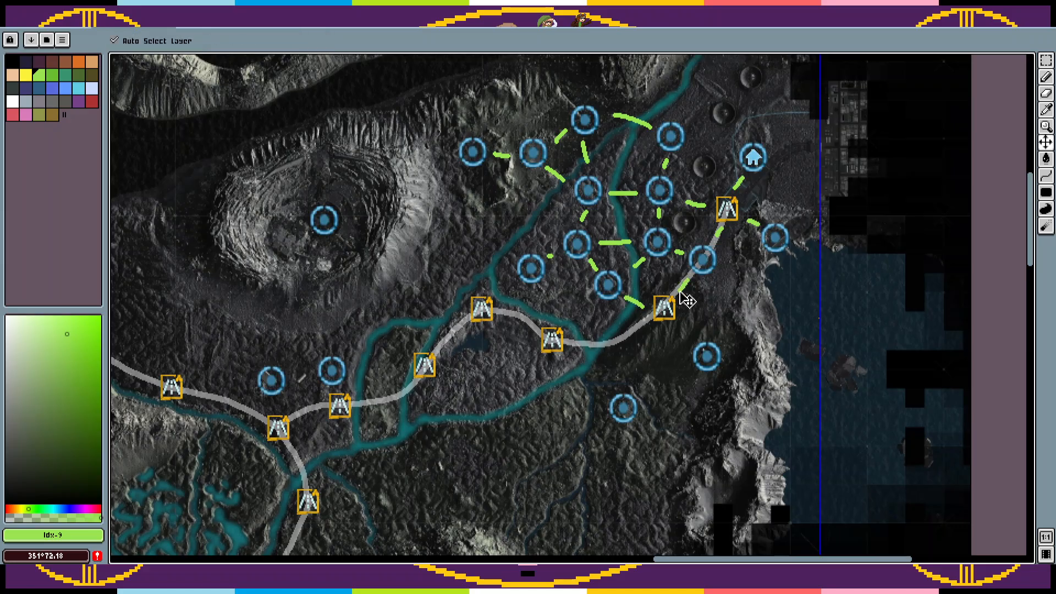
Step: Try a pasted, linked circle marker just south of the road's circle marker, and undo it
{"action": "key", "text": "ctrl+v"}
{"action": "left_click_drag", "start_coordinate": [632, 299], "coordinate": [731, 323]}
{"action": "key", "text": "Return"}
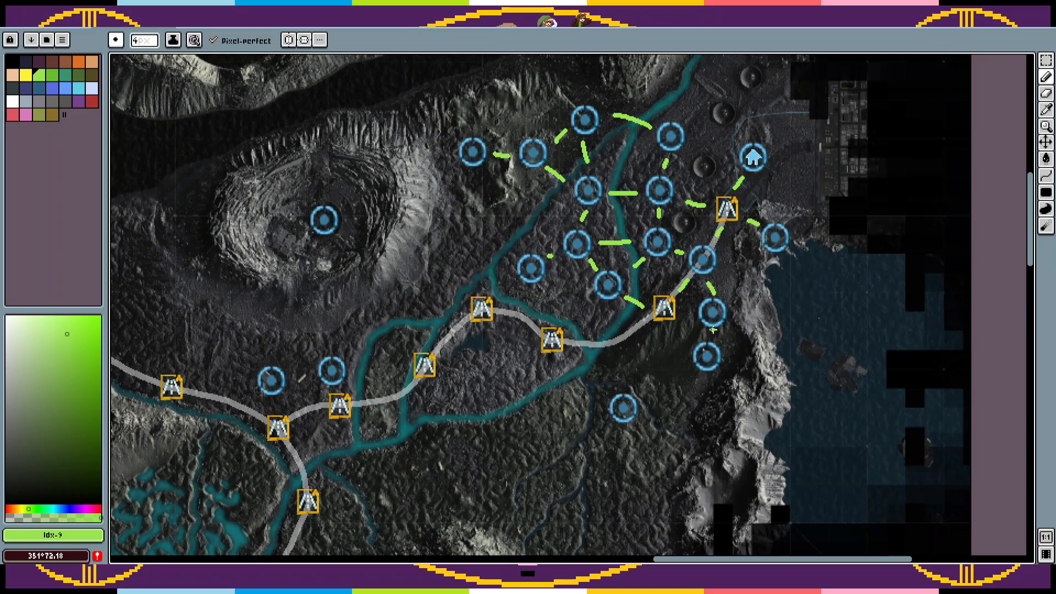
{"action": "key", "text": "ctrl+z"}
{"action": "key", "text": "ctrl+z"}
{"action": "key", "text": "ctrl+z"}
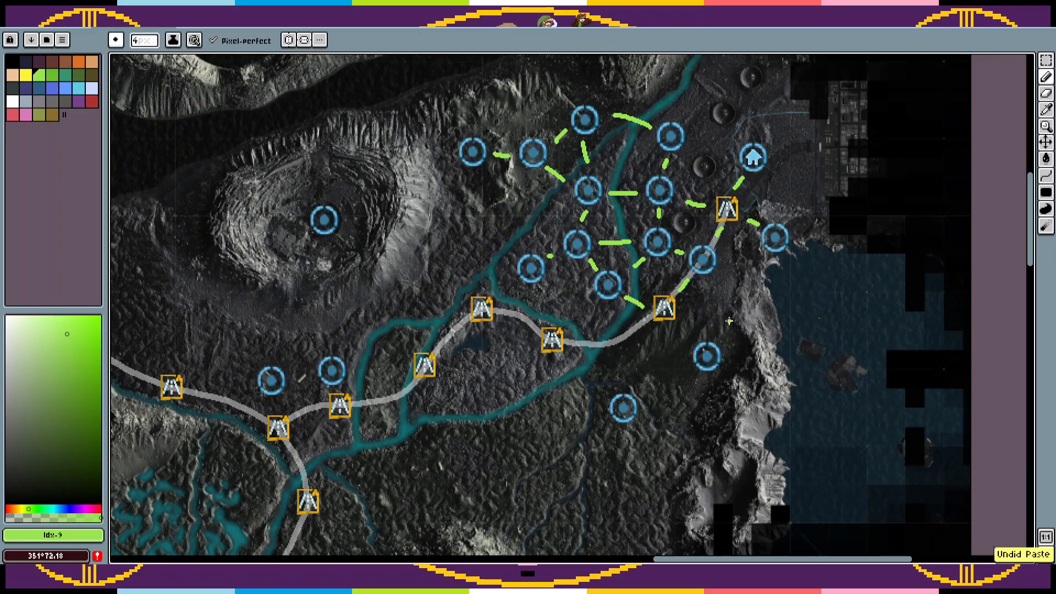
Step: Paste circle markers by the eastern cliffs and south of the road marker east of the river, and link them to their neighbours in green
{"action": "key", "text": "ctrl+v"}
{"action": "mouse_move", "coordinate": [627, 294]}
{"action": "left_mouse_down"}
{"action": "mouse_move", "coordinate": [772, 321]}
{"action": "mouse_move", "coordinate": [746, 309]}
{"action": "left_mouse_up"}
{"action": "key", "text": "ctrl+d"}
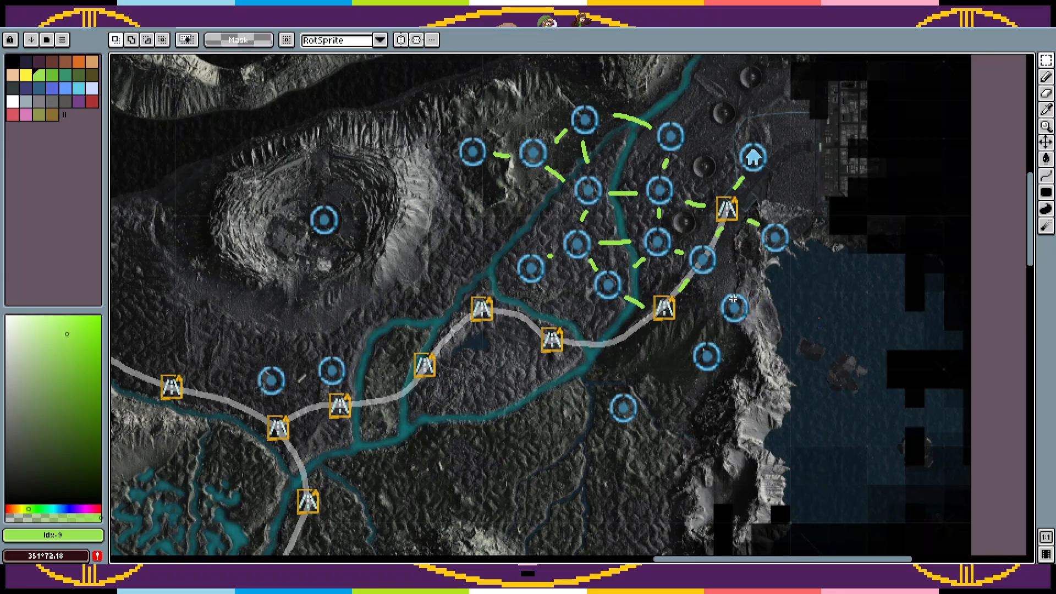
{"action": "key", "text": "b"}
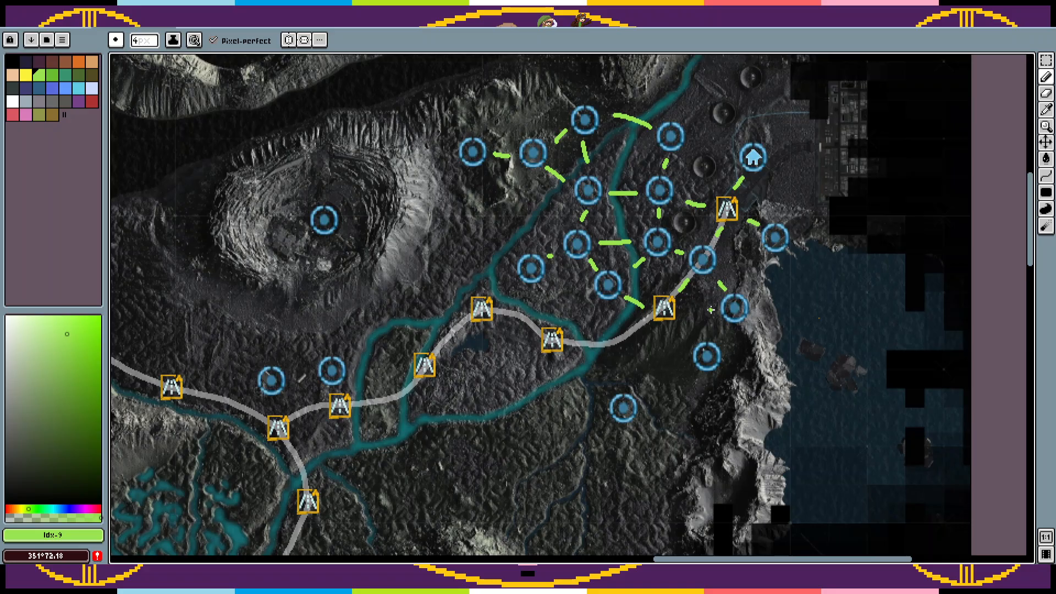
{"action": "mouse_move", "coordinate": [713, 305]}
{"action": "left_mouse_down"}
{"action": "mouse_move", "coordinate": [691, 307]}
{"action": "mouse_move", "coordinate": [655, 337]}
{"action": "mouse_move", "coordinate": [676, 372]}
{"action": "left_mouse_up"}
{"action": "key", "text": "ctrl+v"}
{"action": "key", "text": "b"}
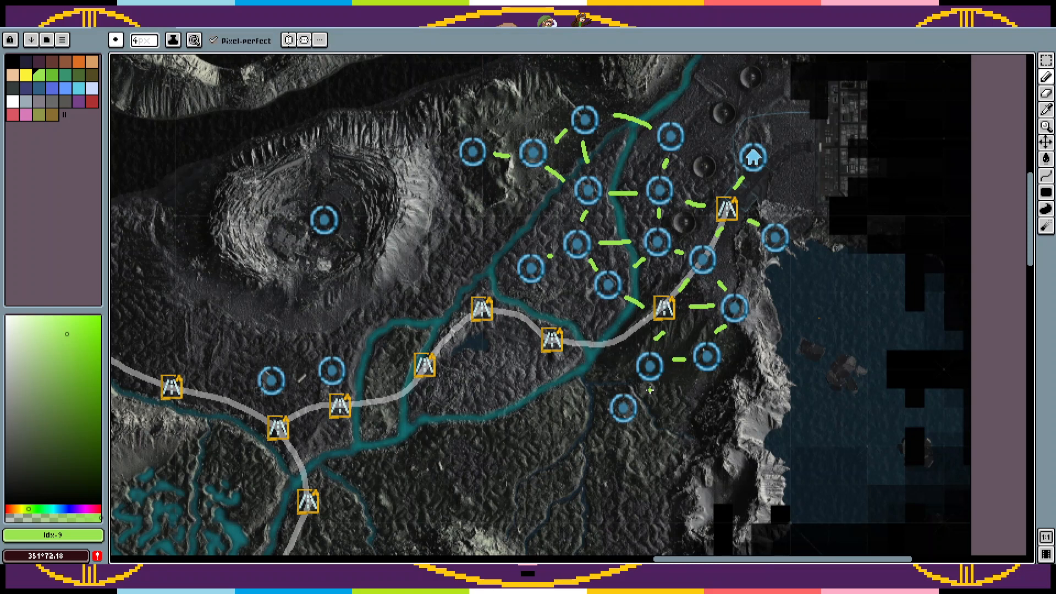
Step: Nudge the southernmost circle marker east of the river slightly south and link it in green to the circle marker northeast of it
{"action": "key", "text": "m"}
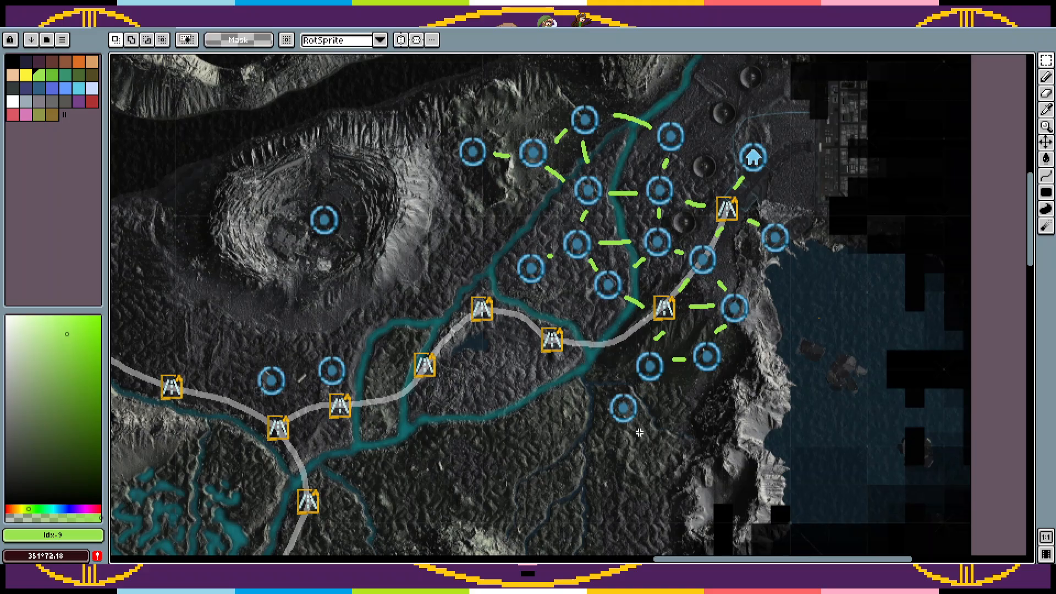
{"action": "mouse_move", "coordinate": [652, 434]}
{"action": "left_mouse_down"}
{"action": "mouse_move", "coordinate": [596, 389]}
{"action": "mouse_move", "coordinate": [628, 418]}
{"action": "left_mouse_up"}
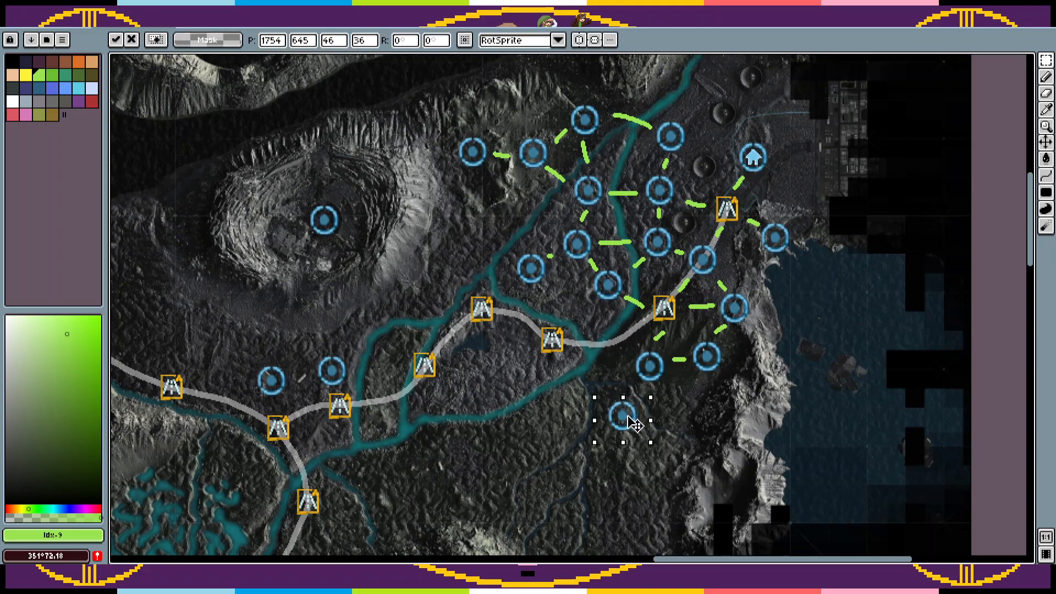
{"action": "key", "text": "ctrl+d"}
{"action": "key", "text": "b"}
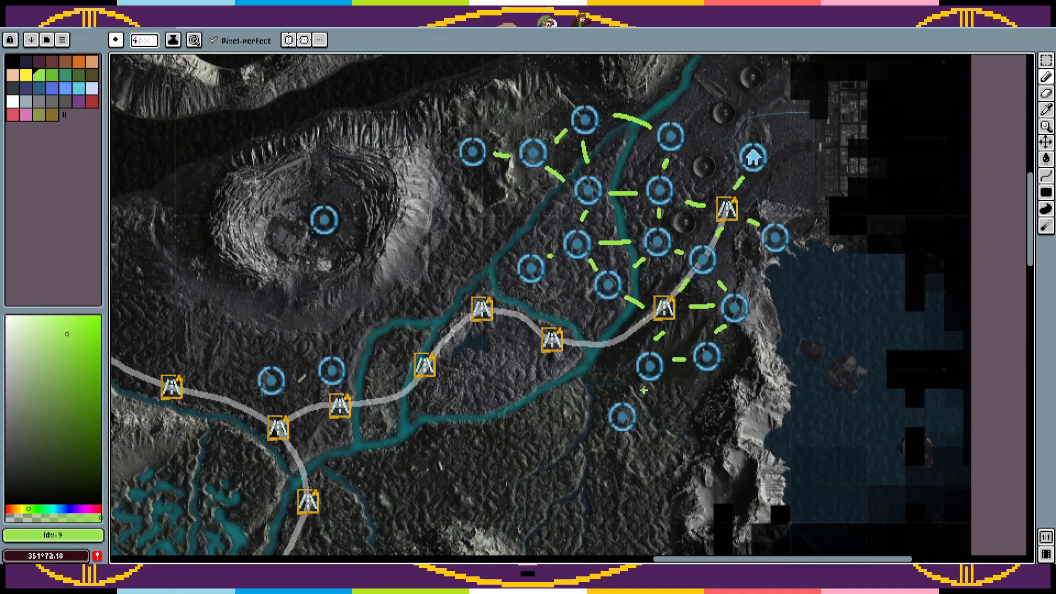
{"action": "left_click_drag", "start_coordinate": [632, 394], "coordinate": [759, 341]}
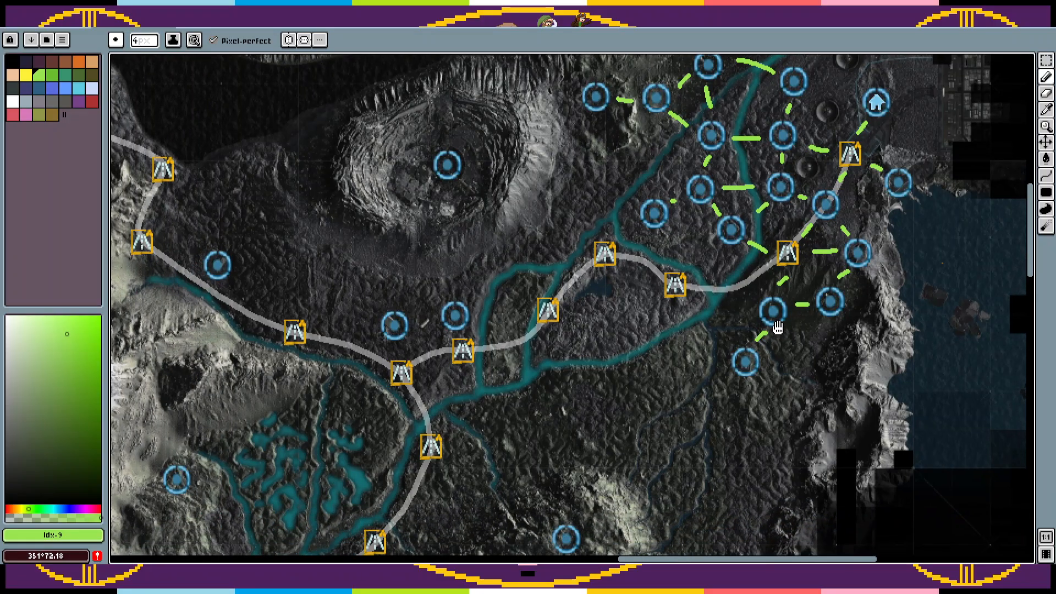
Step: Try a pasted, linked circle marker just north of the road's eastern river crossing, and undo it
{"action": "left_click_drag", "start_coordinate": [744, 298], "coordinate": [740, 327]}
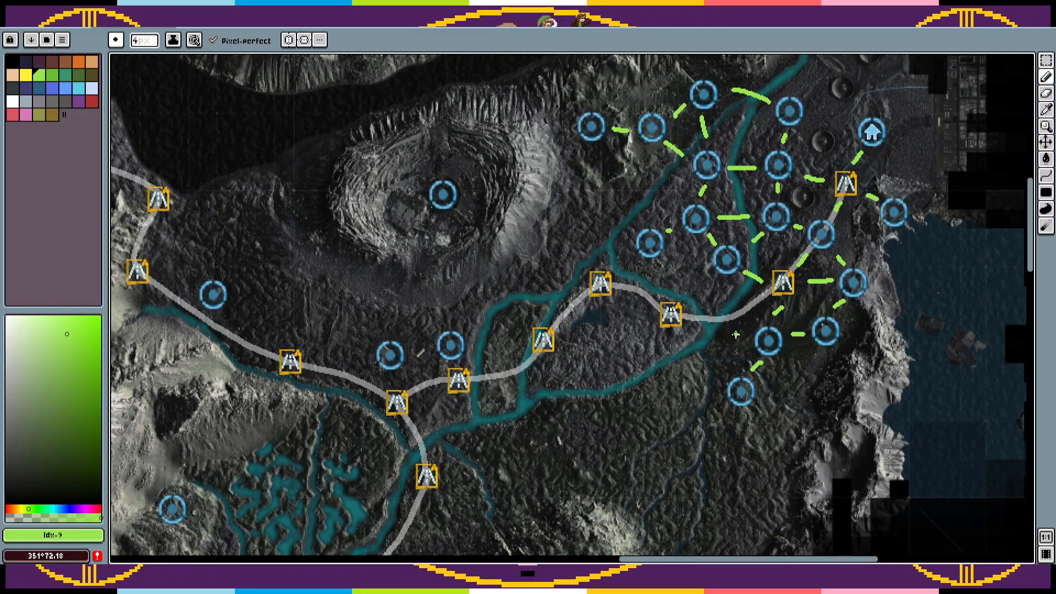
{"action": "key", "text": "ctrl+v"}
{"action": "mouse_move", "coordinate": [732, 266]}
{"action": "left_mouse_down"}
{"action": "mouse_move", "coordinate": [697, 278]}
{"action": "mouse_move", "coordinate": [725, 312]}
{"action": "left_mouse_up"}
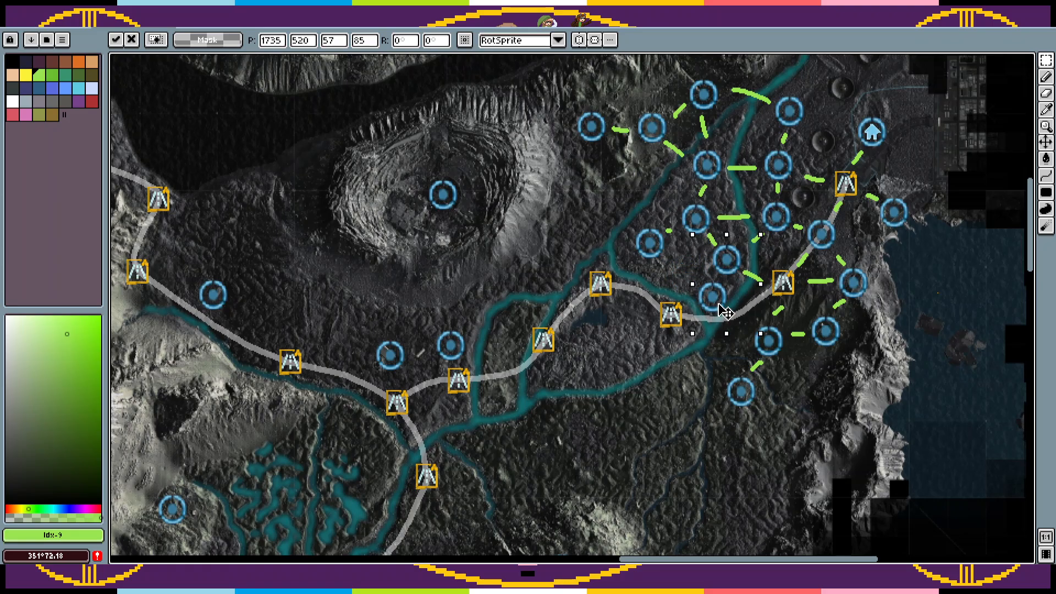
{"action": "key", "text": "Return"}
{"action": "key", "text": "b"}
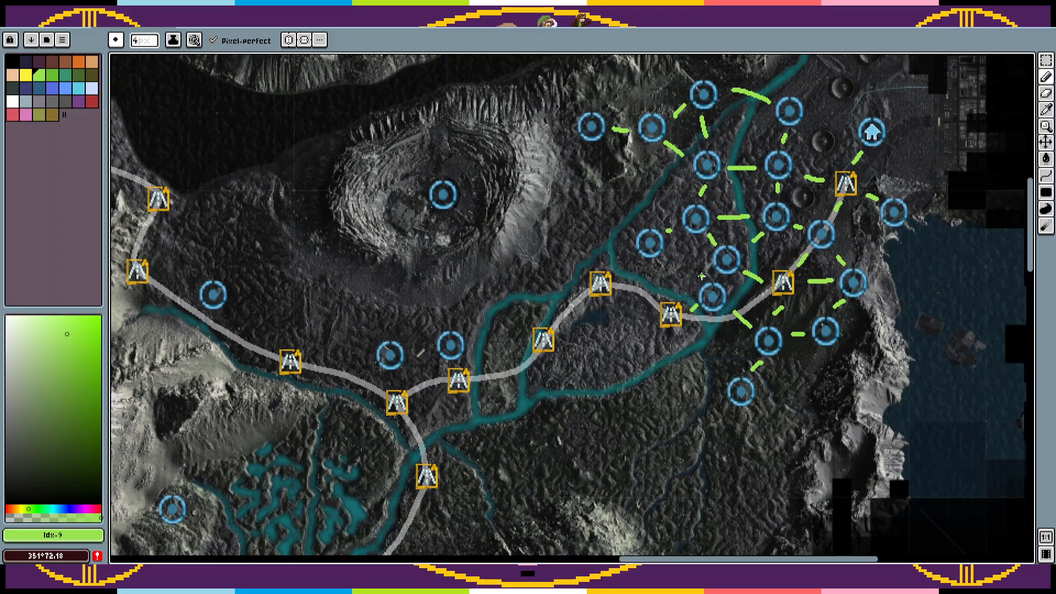
{"action": "key", "text": "ctrl+z"}
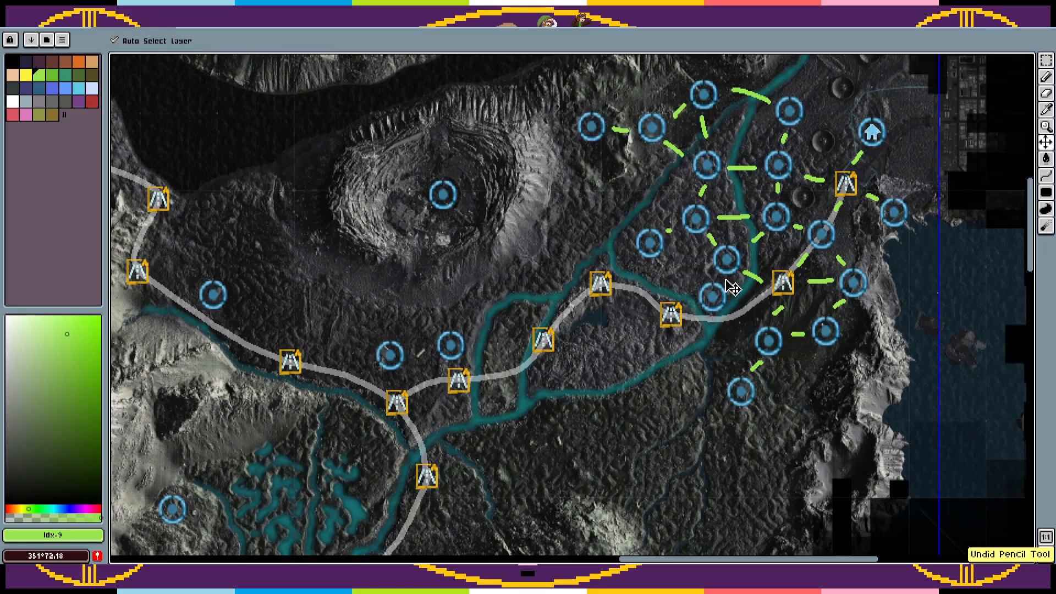
{"action": "key", "text": "ctrl+z"}
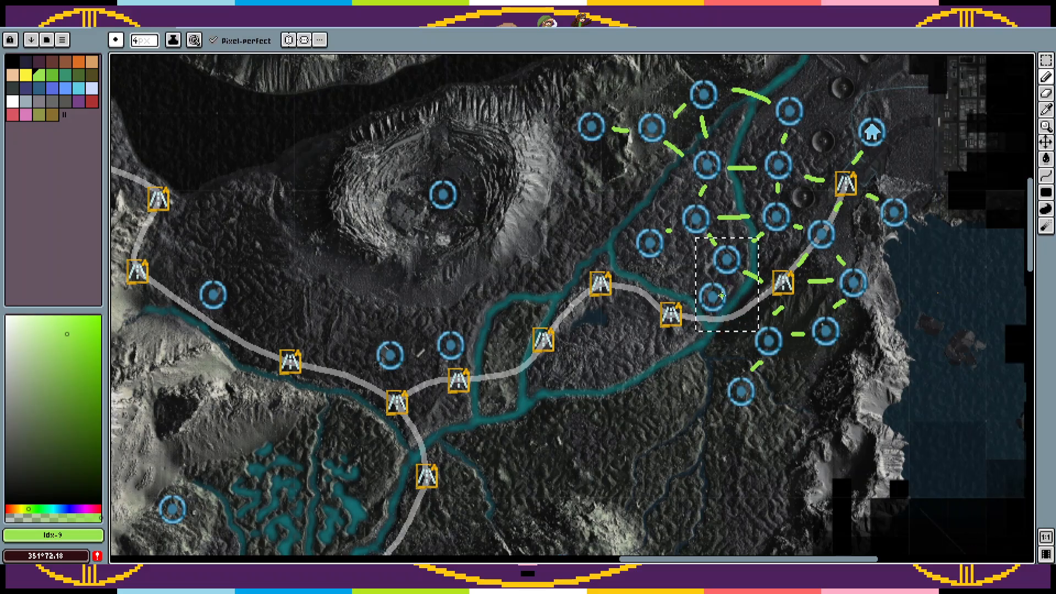
{"action": "key", "text": "ctrl+z"}
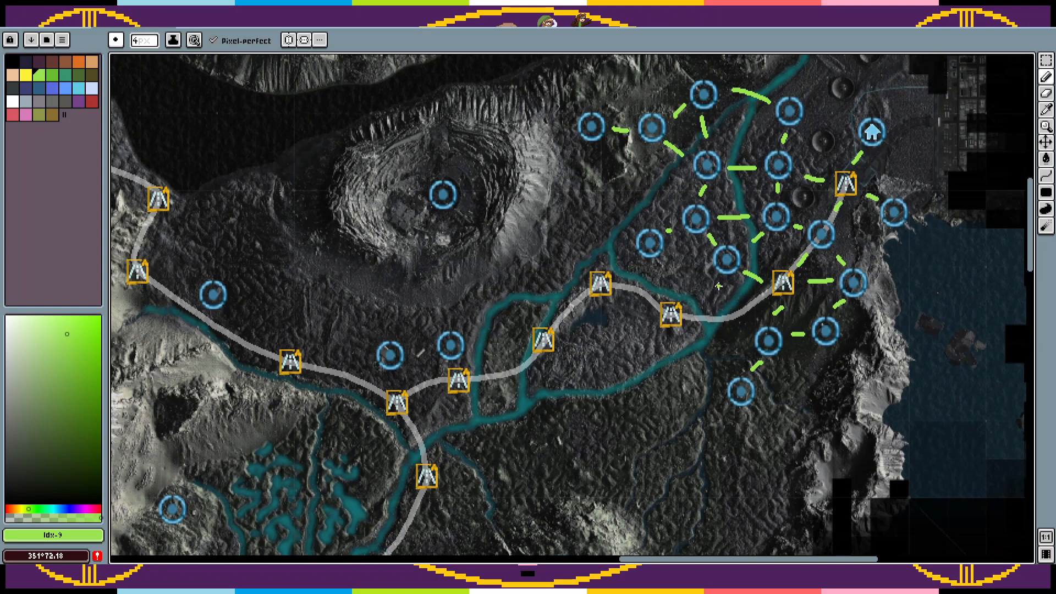
{"action": "key", "text": "w"}
{"action": "left_click", "coordinate": [749, 276]}
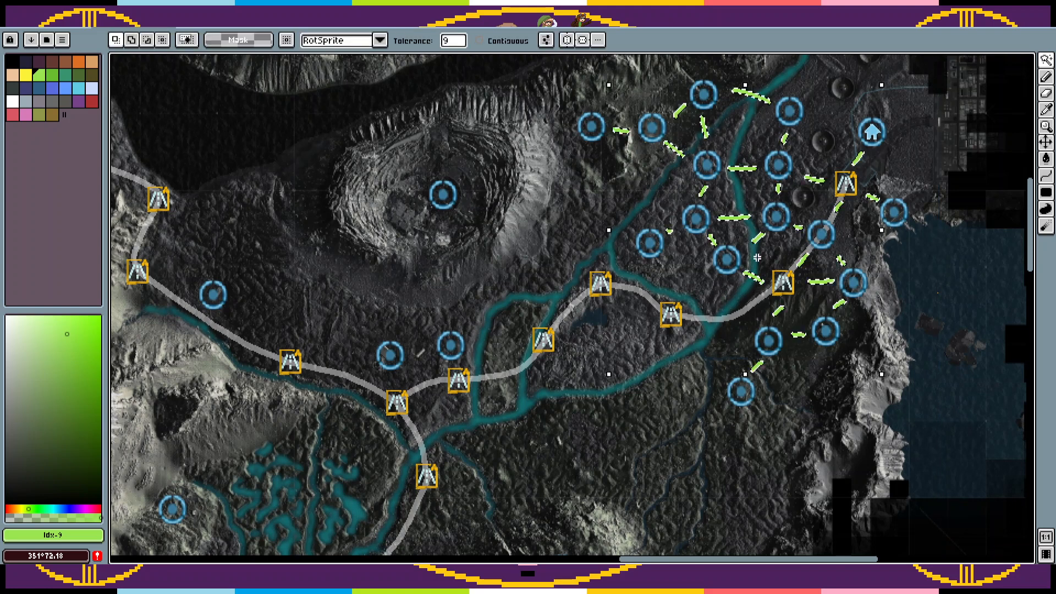
{"action": "key", "text": "Delete"}
{"action": "key", "text": "ctrl+z"}
{"action": "key", "text": "ctrl+d"}
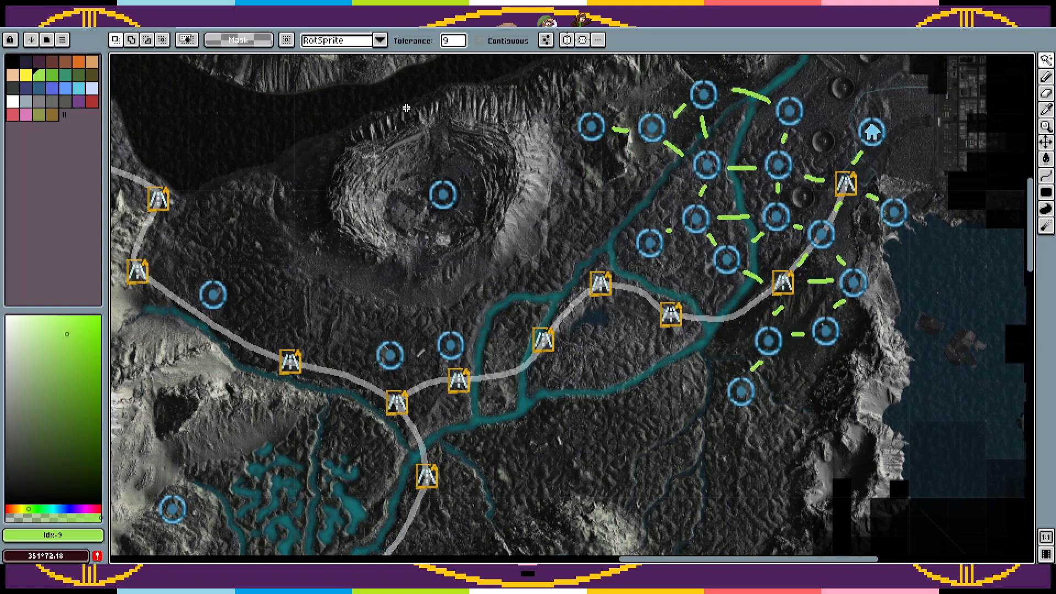
Step: Clear the green links around the circle marker north of the road's eastern river crossing using contiguous selection, and move that marker slightly southwest
{"action": "left_click", "coordinate": [495, 41]}
{"action": "key", "text": "m"}
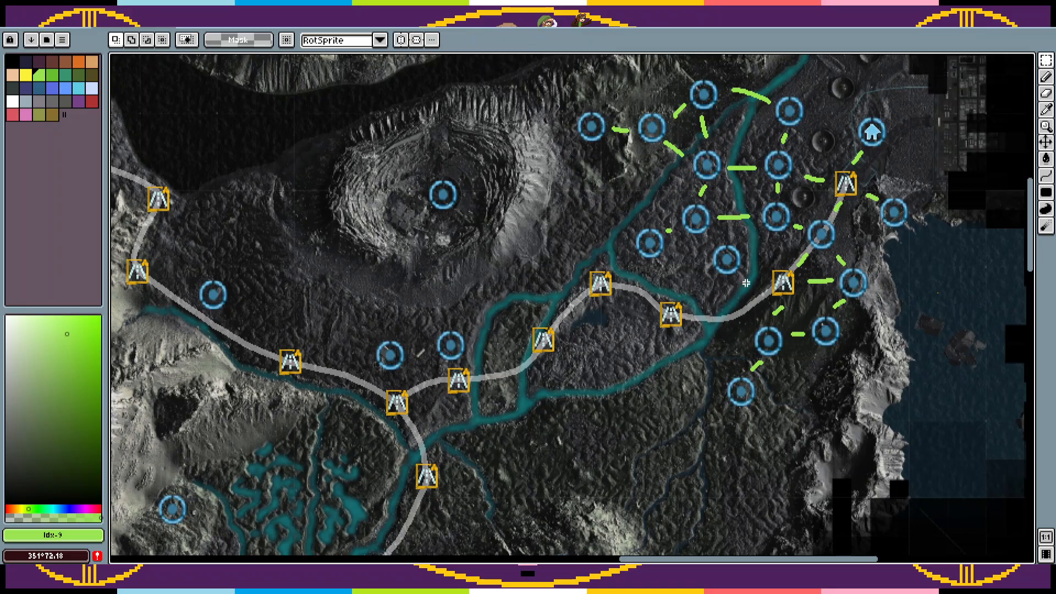
{"action": "left_click_drag", "start_coordinate": [752, 288], "coordinate": [707, 237]}
{"action": "left_click_drag", "start_coordinate": [734, 263], "coordinate": [725, 275]}
{"action": "key", "text": "ctrl+d"}
{"action": "key", "text": "b"}
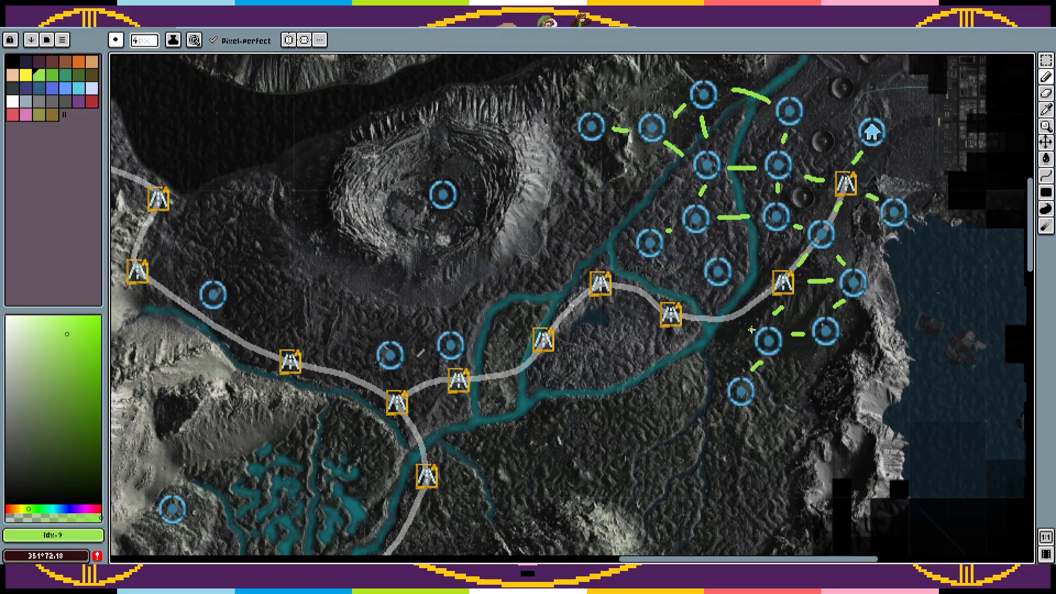
Step: Draw green links from the moved circle marker to its neighbours, and from the circle marker northwest of it to the two nearest road markers
{"action": "mouse_move", "coordinate": [749, 322]}
{"action": "left_mouse_down"}
{"action": "mouse_move", "coordinate": [729, 296]}
{"action": "mouse_move", "coordinate": [747, 272]}
{"action": "left_mouse_up"}
{"action": "left_click_drag", "start_coordinate": [765, 232], "coordinate": [735, 257]}
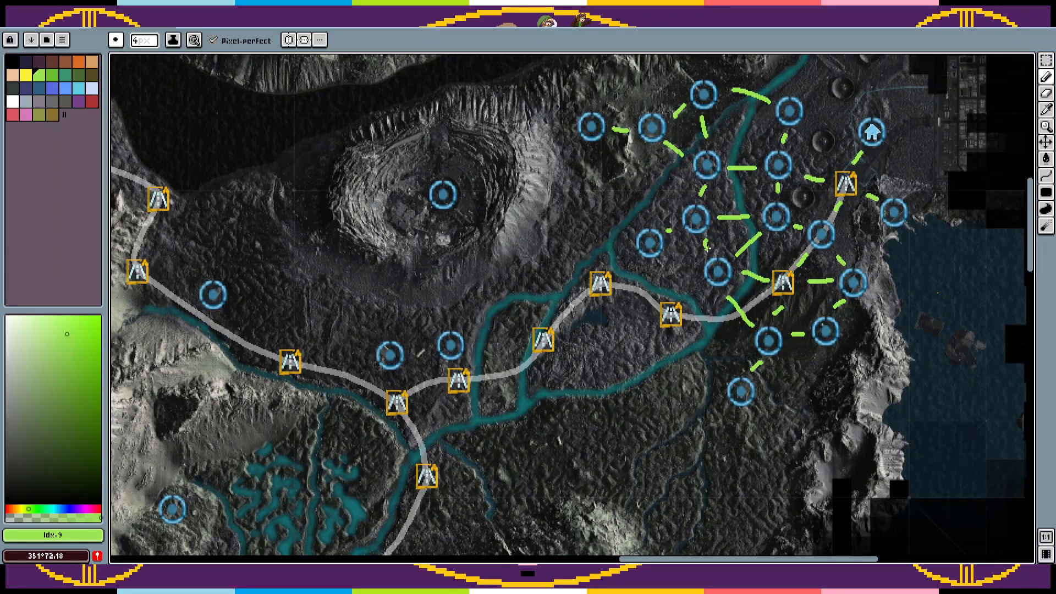
{"action": "left_click_drag", "start_coordinate": [703, 287], "coordinate": [691, 301]}
{"action": "mouse_move", "coordinate": [657, 266]}
{"action": "left_mouse_down"}
{"action": "mouse_move", "coordinate": [665, 298]}
{"action": "mouse_move", "coordinate": [618, 277]}
{"action": "left_mouse_up"}
{"action": "mouse_move", "coordinate": [703, 368]}
{"action": "left_mouse_down"}
{"action": "mouse_move", "coordinate": [703, 340]}
{"action": "mouse_move", "coordinate": [707, 350]}
{"action": "left_mouse_up"}
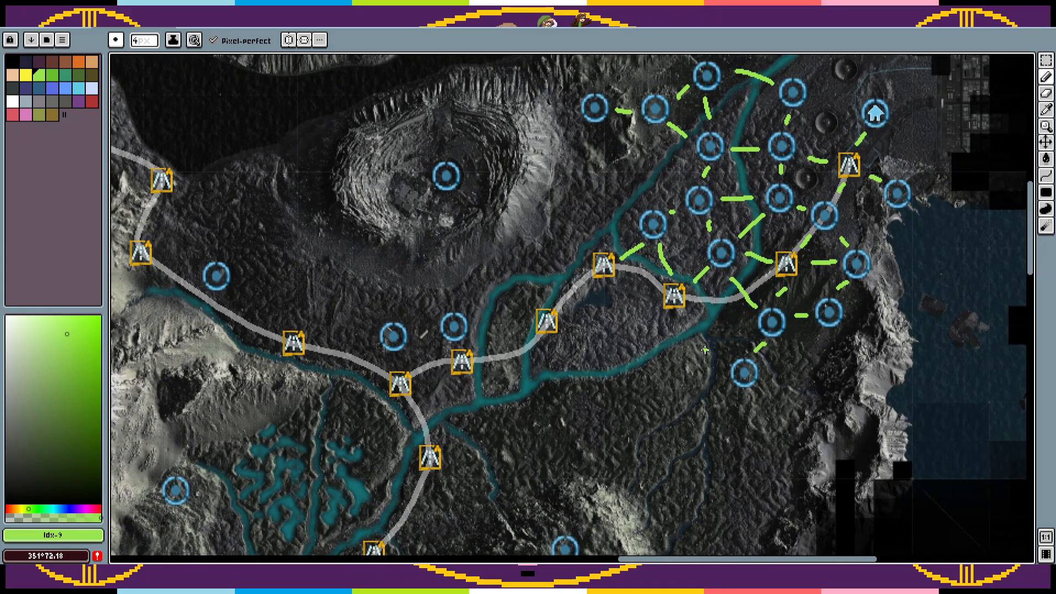
{"action": "key", "text": "ctrl+v"}
{"action": "left_click_drag", "start_coordinate": [741, 246], "coordinate": [694, 384]}
{"action": "key", "text": "ctrl+z"}
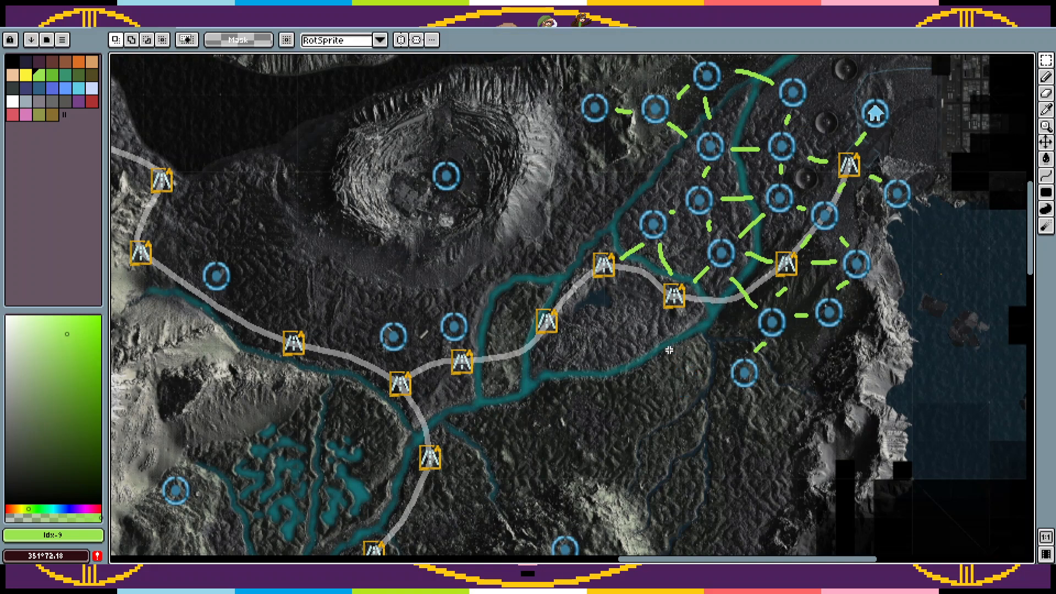
Step: Paste two circle markers between the crater and the river, south of the westernmost linked circle marker
{"action": "left_click_drag", "start_coordinate": [668, 348], "coordinate": [759, 416]}
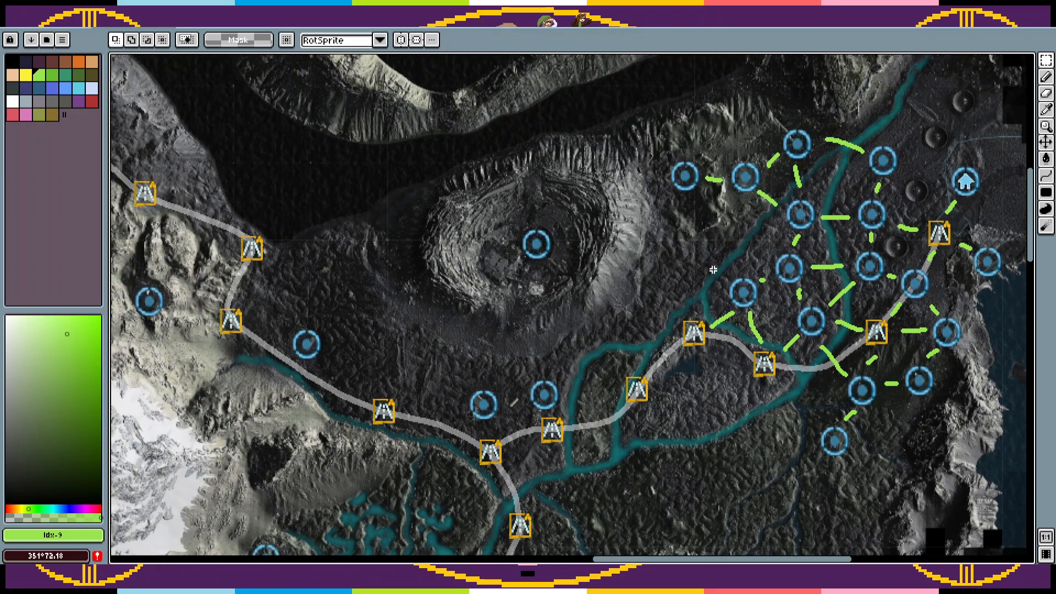
{"action": "key", "text": "ctrl+v"}
{"action": "left_click_drag", "start_coordinate": [825, 311], "coordinate": [685, 236]}
{"action": "key", "text": "ctrl+v"}
{"action": "left_click_drag", "start_coordinate": [814, 319], "coordinate": [663, 308]}
Step: Paste two circle markers south of the crater and two more between them and the river
{"action": "key", "text": "ctrl+v"}
{"action": "left_click_drag", "start_coordinate": [820, 324], "coordinate": [520, 327]}
{"action": "key", "text": "ctrl+v"}
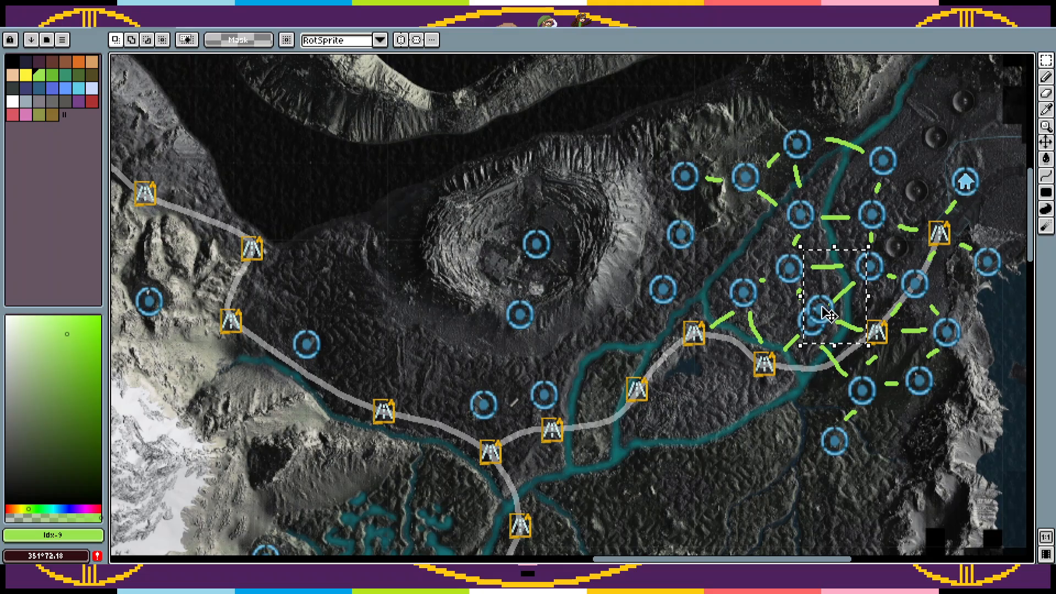
{"action": "left_click_drag", "start_coordinate": [820, 309], "coordinate": [516, 366]}
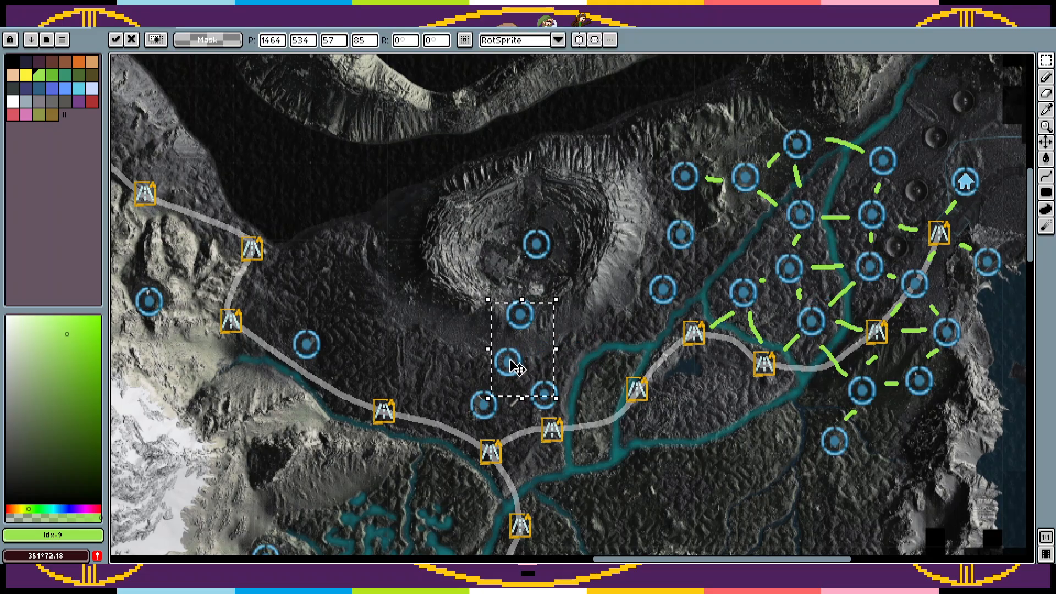
{"action": "key", "text": "ctrl+v"}
{"action": "left_click_drag", "start_coordinate": [793, 327], "coordinate": [560, 353]}
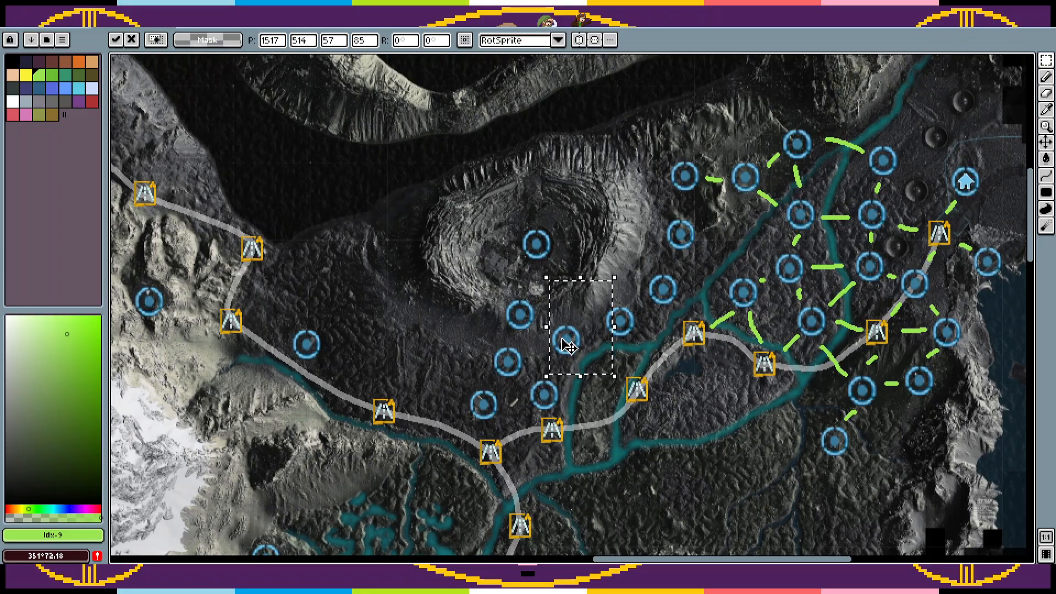
{"action": "key", "text": "ctrl+d"}
Step: Draw green links from the crater's circle marker south through the neighbouring circle markers to the road marker at the junction
{"action": "key", "text": "b"}
{"action": "left_click_drag", "start_coordinate": [536, 269], "coordinate": [528, 290]}
{"action": "left_click_drag", "start_coordinate": [514, 336], "coordinate": [534, 357]}
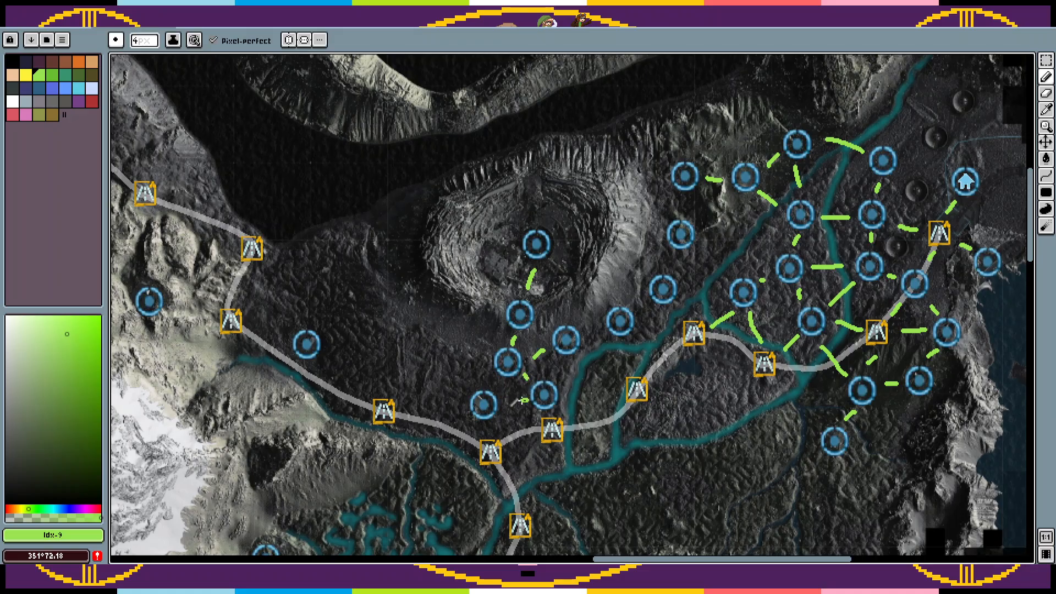
{"action": "mouse_move", "coordinate": [516, 387]}
{"action": "left_mouse_down"}
{"action": "mouse_move", "coordinate": [533, 344]}
{"action": "mouse_move", "coordinate": [513, 340]}
{"action": "mouse_move", "coordinate": [525, 363]}
{"action": "left_mouse_up"}
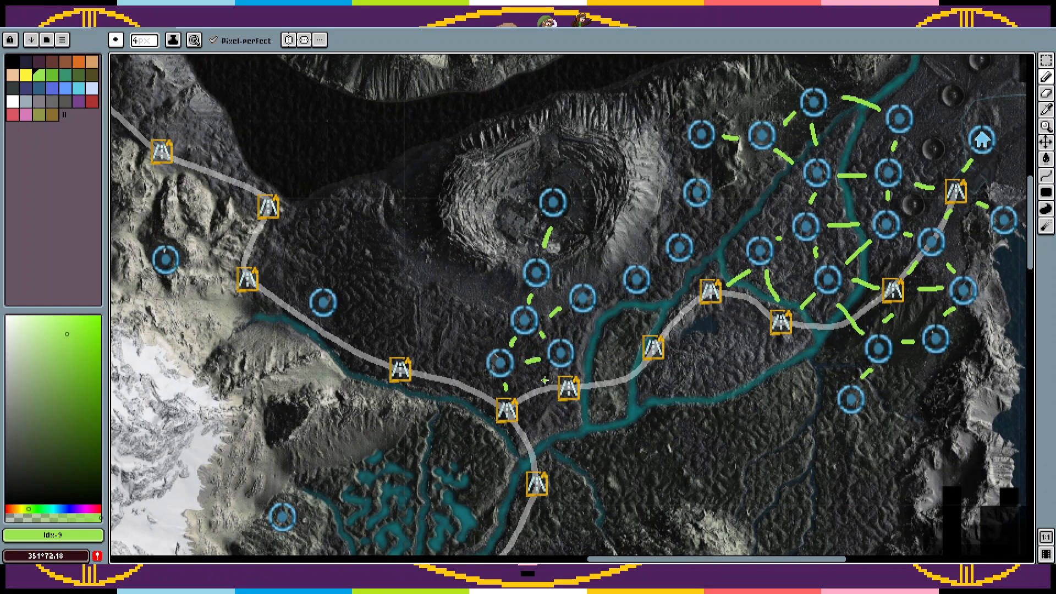
{"action": "key", "text": "ctrl+v"}
{"action": "left_click_drag", "start_coordinate": [841, 280], "coordinate": [556, 429]}
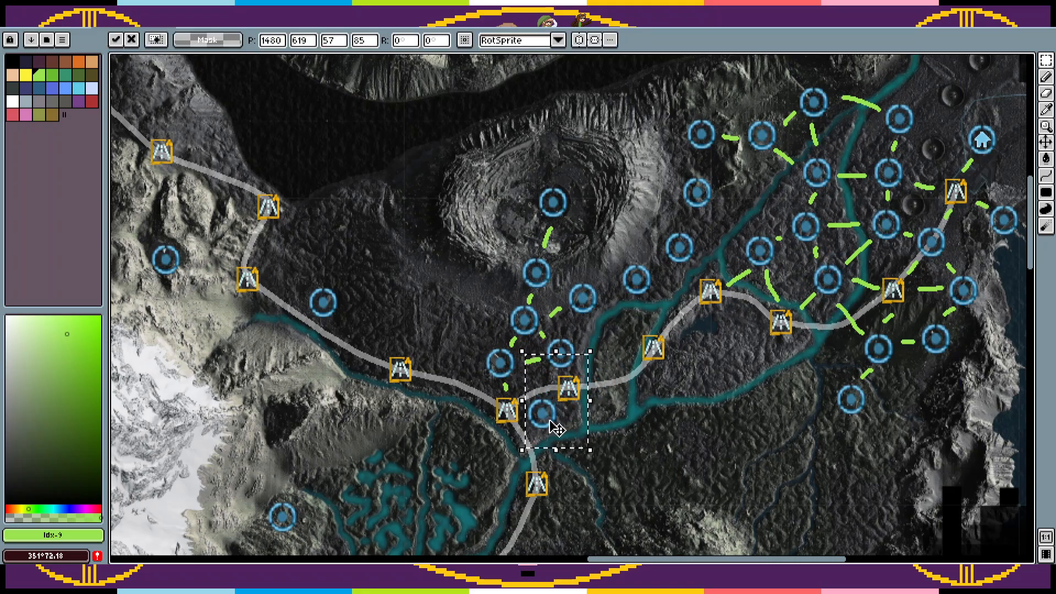
{"action": "key", "text": "Escape"}
{"action": "key", "text": "b"}
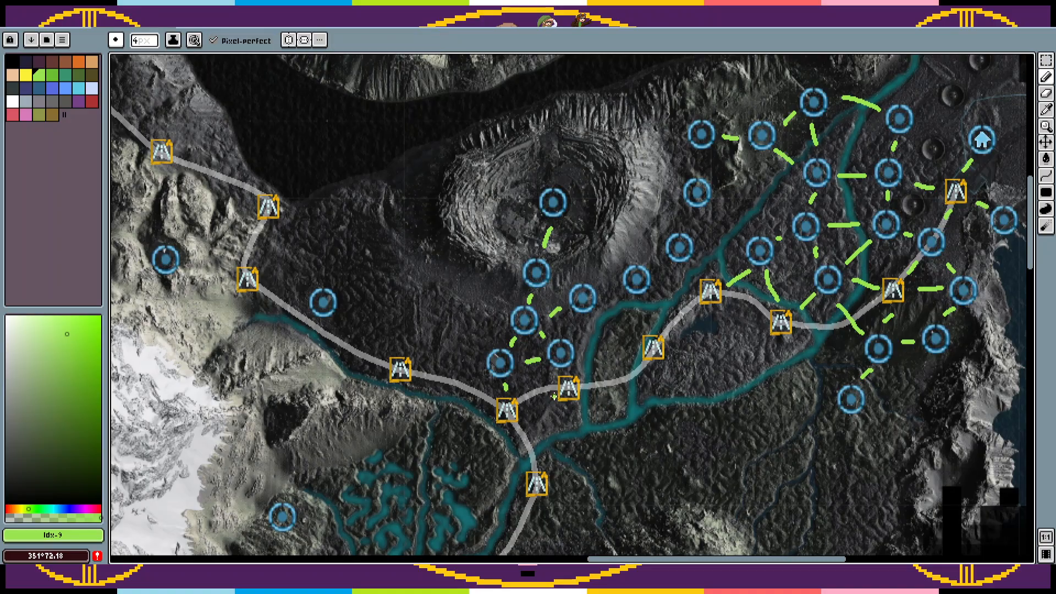
Step: Draw a green link between the junction road marker and the next road marker east, and paste a circle marker on the river island
{"action": "left_click_drag", "start_coordinate": [549, 390], "coordinate": [533, 399]}
{"action": "key", "text": "ctrl+v"}
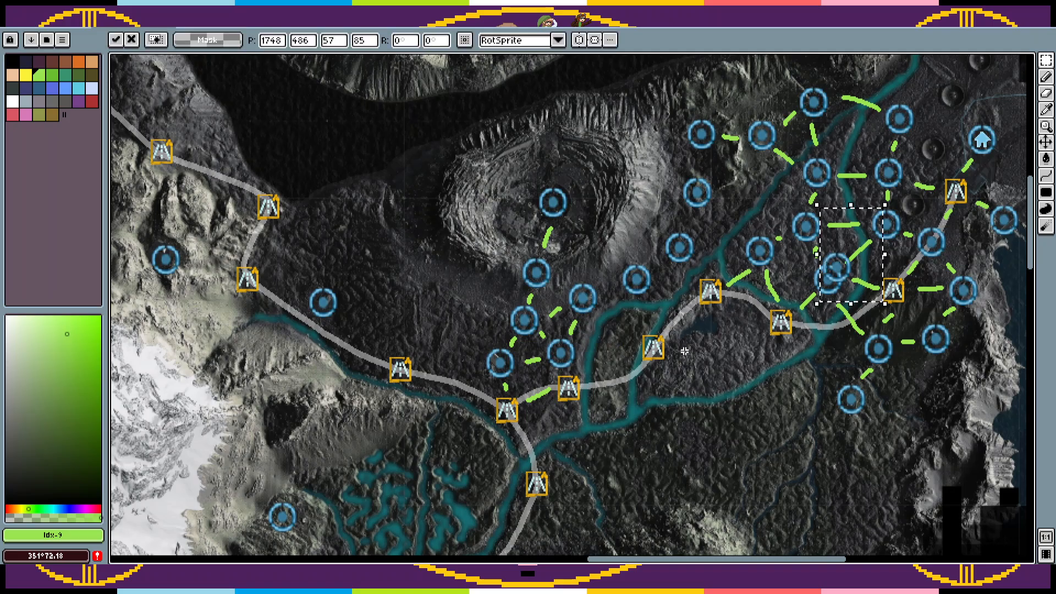
{"action": "left_click_drag", "start_coordinate": [844, 286], "coordinate": [629, 356]}
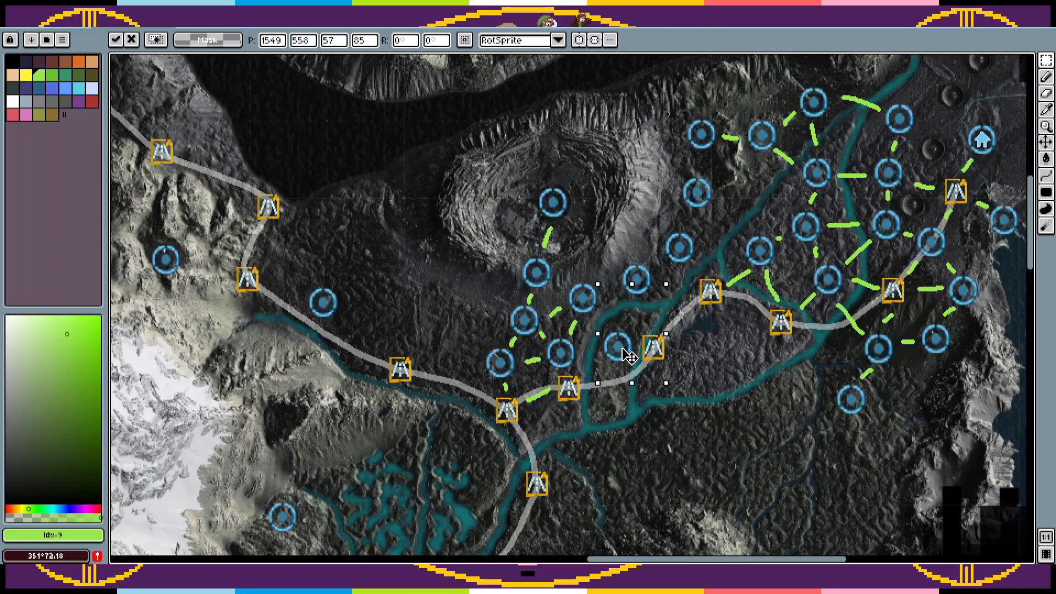
{"action": "key", "text": "ctrl+d"}
{"action": "key", "text": "b"}
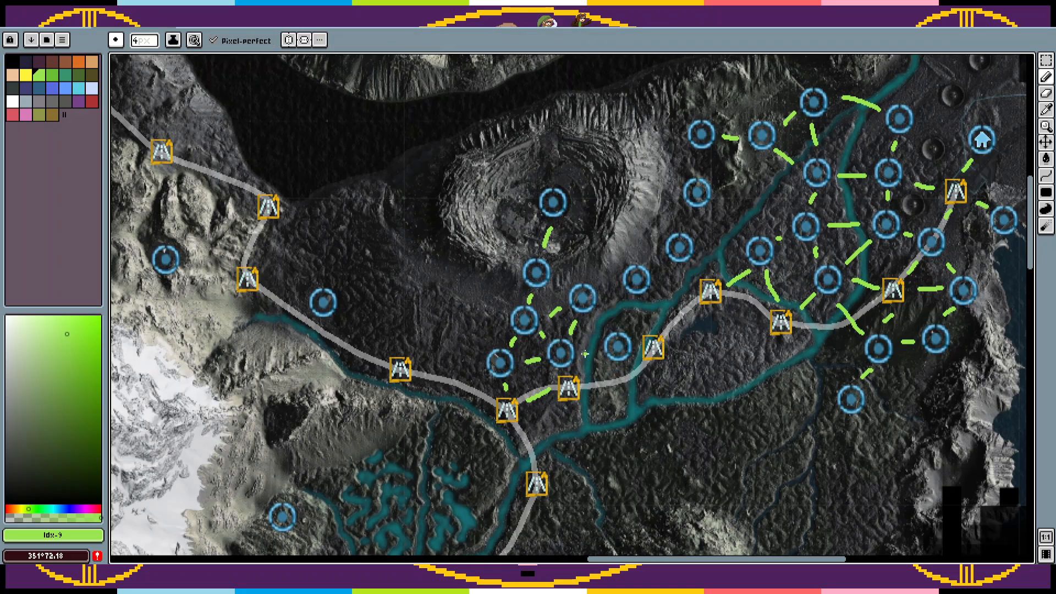
Step: Try a green link to the island's circle marker, and undo the recent pencil strokes
{"action": "left_click_drag", "start_coordinate": [594, 312], "coordinate": [597, 323]}
{"action": "key", "text": "ctrl+z"}
{"action": "key", "text": "ctrl+z"}
{"action": "key", "text": "ctrl+z"}
{"action": "key", "text": "ctrl+z"}
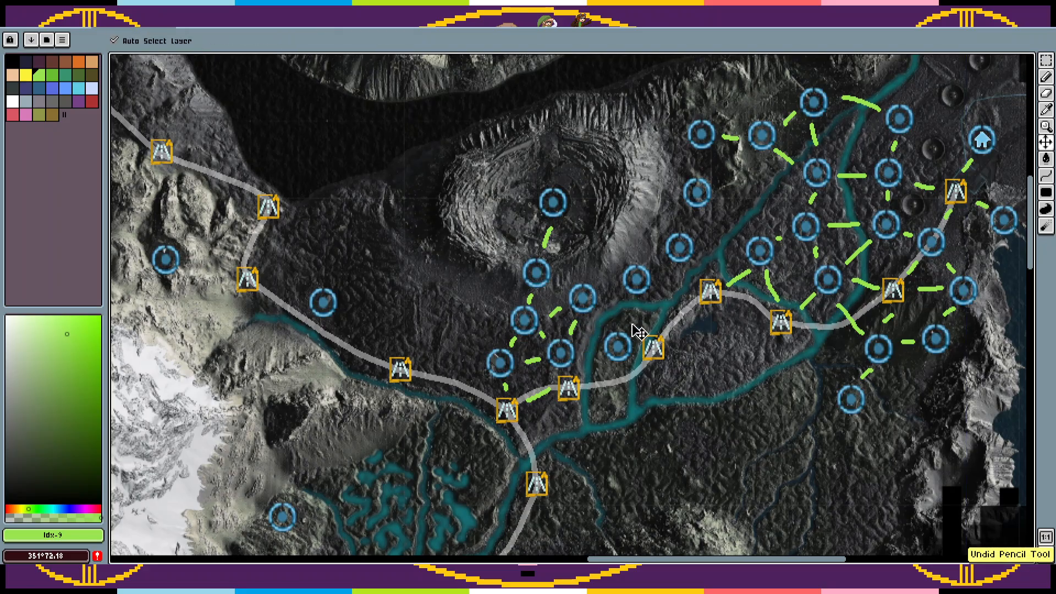
Step: Paste a circle marker on the island northwest of its road marker and draw green links from it to its neighbours
{"action": "key", "text": "ctrl+v"}
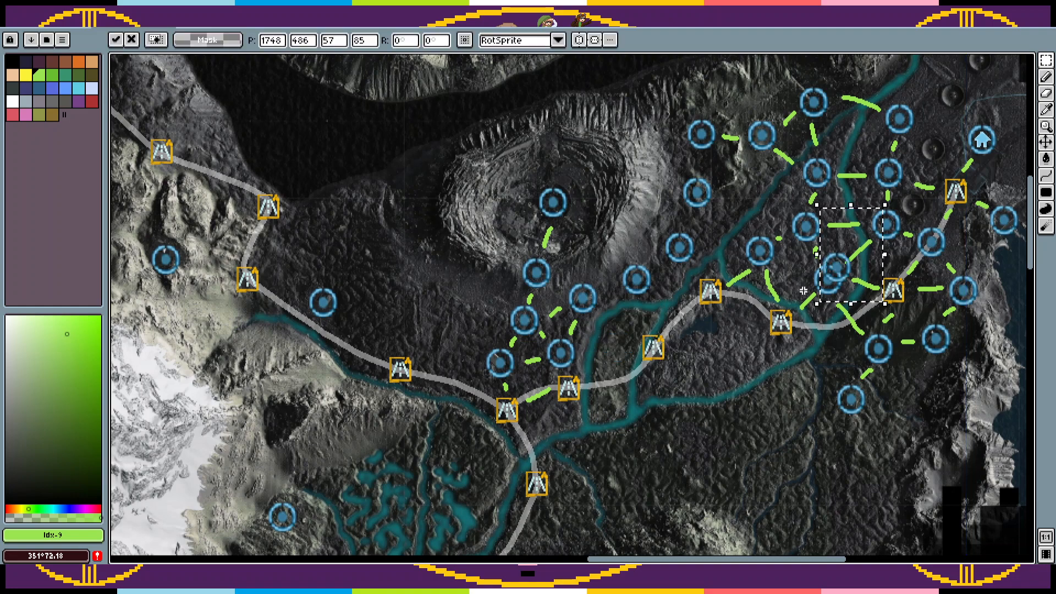
{"action": "mouse_move", "coordinate": [864, 274]}
{"action": "left_mouse_down"}
{"action": "mouse_move", "coordinate": [789, 305]}
{"action": "mouse_move", "coordinate": [643, 337]}
{"action": "left_mouse_up"}
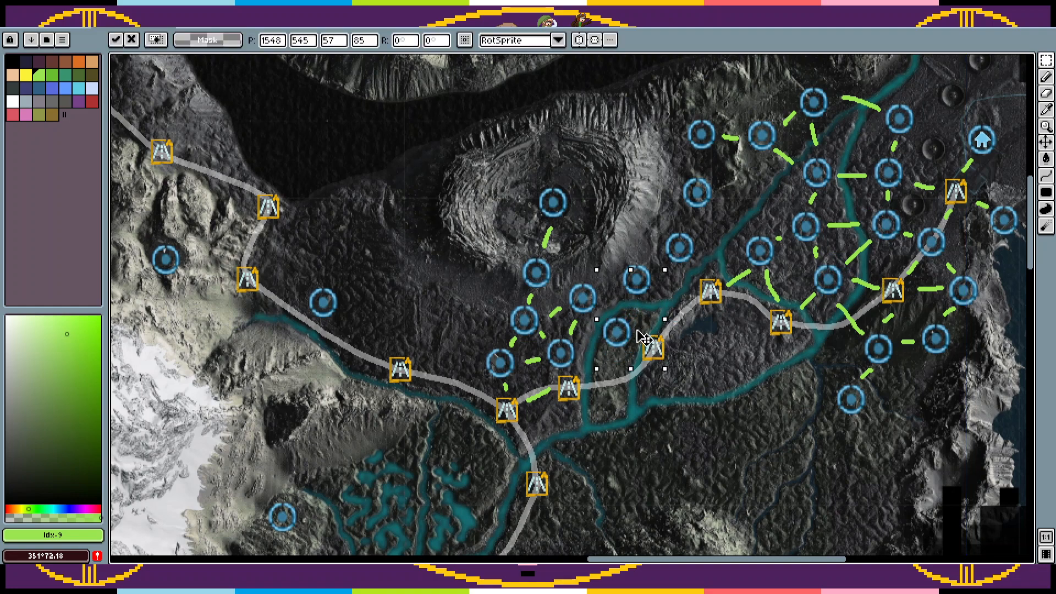
{"action": "key", "text": "Return"}
{"action": "key", "text": "b"}
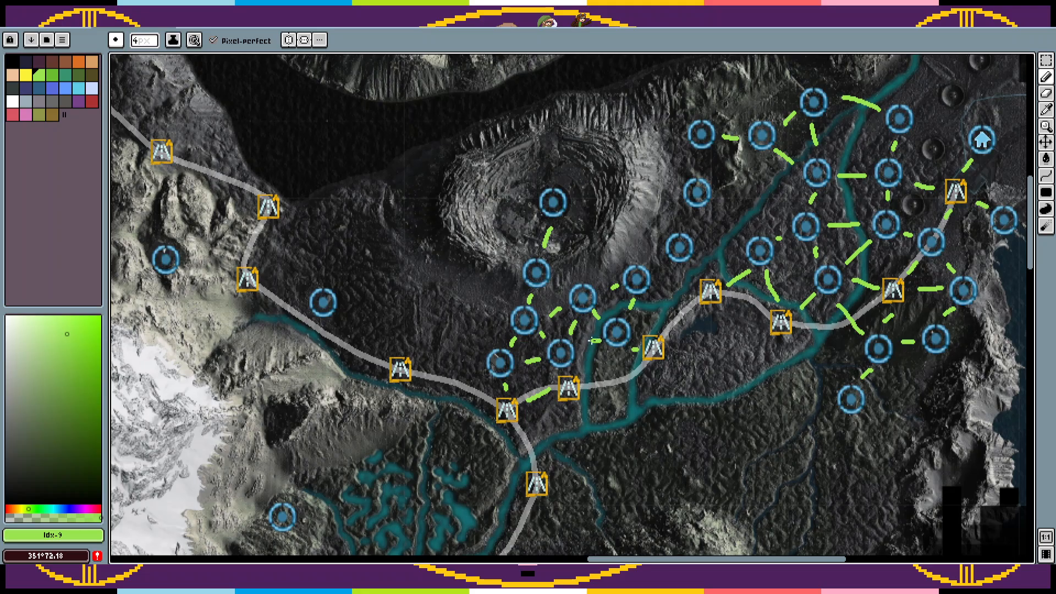
Step: Paste a circle marker on the island's southern end and link it in green to the island's other circle marker and road marker
{"action": "key", "text": "ctrl+v"}
{"action": "left_click_drag", "start_coordinate": [823, 273], "coordinate": [608, 406]}
{"action": "key", "text": "Return"}
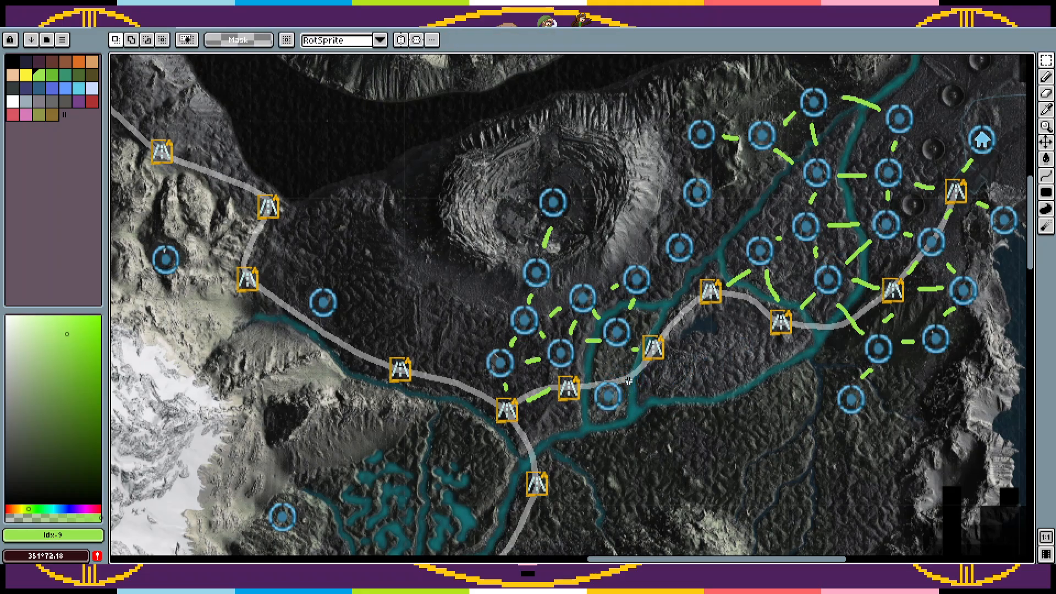
{"action": "key", "text": "b"}
{"action": "mouse_move", "coordinate": [643, 368]}
{"action": "left_mouse_down"}
{"action": "mouse_move", "coordinate": [625, 385]}
{"action": "mouse_move", "coordinate": [612, 369]}
{"action": "left_mouse_up"}
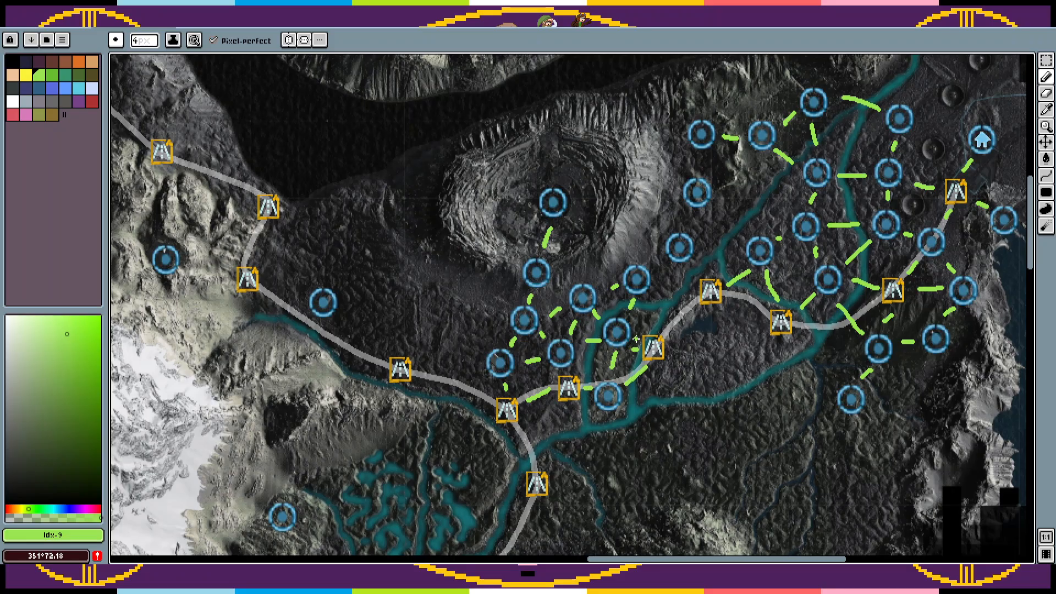
{"action": "key", "text": "ctrl+z"}
Step: Delete the green link between the junction road marker and the road marker east of it, and shift that eastern marker slightly southwest
{"action": "key", "text": "space"}
{"action": "scroll", "coordinate": [569, 410], "scroll_direction": "up", "scroll_amount": 2}
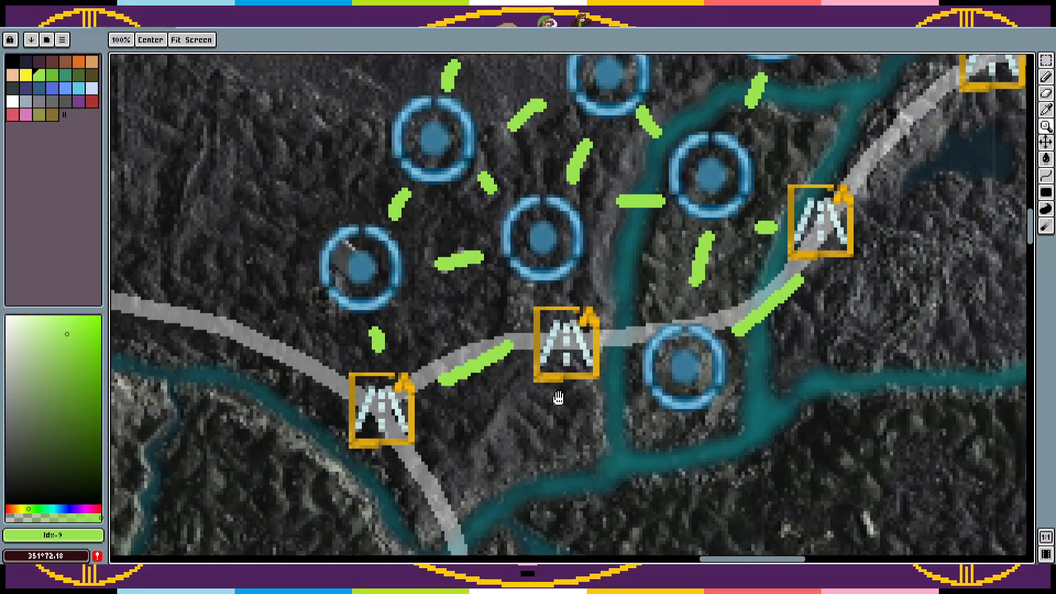
{"action": "left_click_drag", "start_coordinate": [559, 398], "coordinate": [573, 363]}
{"action": "key", "text": "m"}
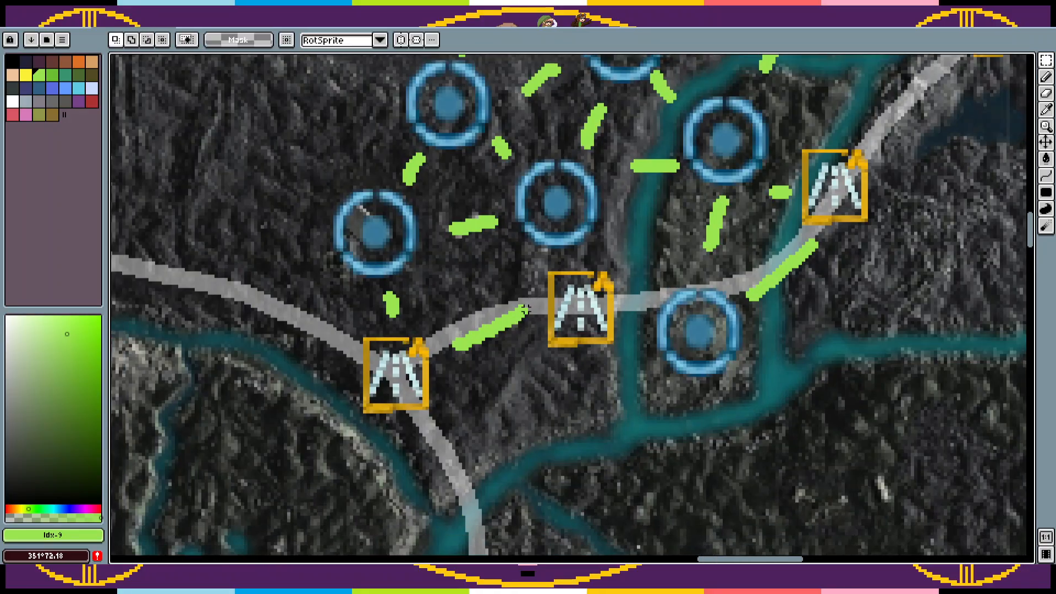
{"action": "left_click_drag", "start_coordinate": [533, 298], "coordinate": [460, 358]}
{"action": "key", "text": "Delete"}
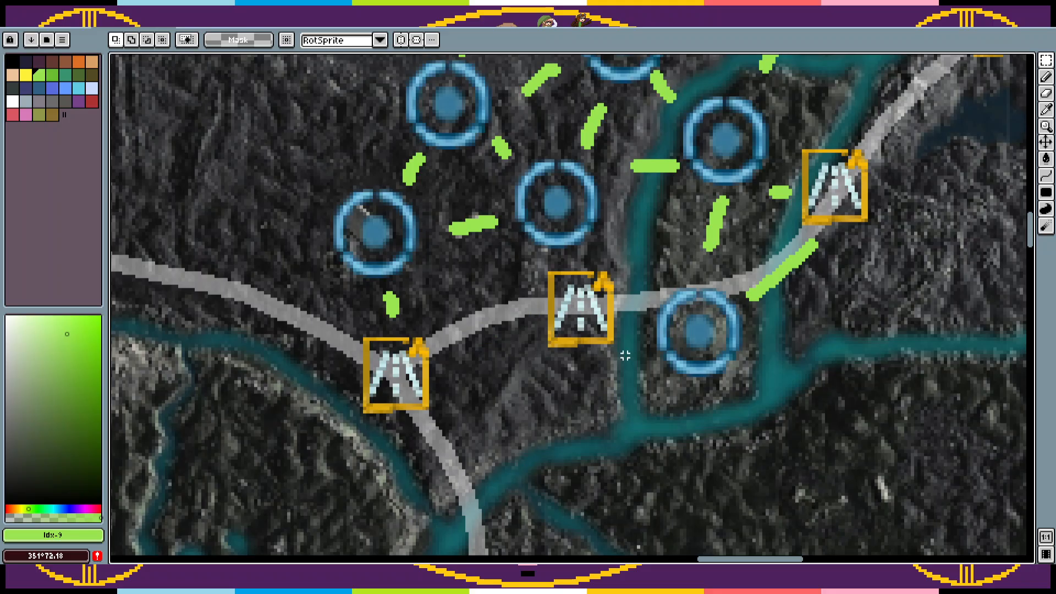
{"action": "left_click_drag", "start_coordinate": [625, 356], "coordinate": [533, 264]}
{"action": "mouse_move", "coordinate": [574, 308]}
{"action": "left_mouse_down"}
{"action": "mouse_move", "coordinate": [557, 324]}
{"action": "mouse_move", "coordinate": [458, 355]}
{"action": "left_mouse_up"}
{"action": "key", "text": "ctrl+d"}
Step: Draw green links from the shifted road marker to the junction road marker, the circle marker north and the circle marker east
{"action": "key", "text": "b"}
{"action": "left_click_drag", "start_coordinate": [561, 257], "coordinate": [561, 275]}
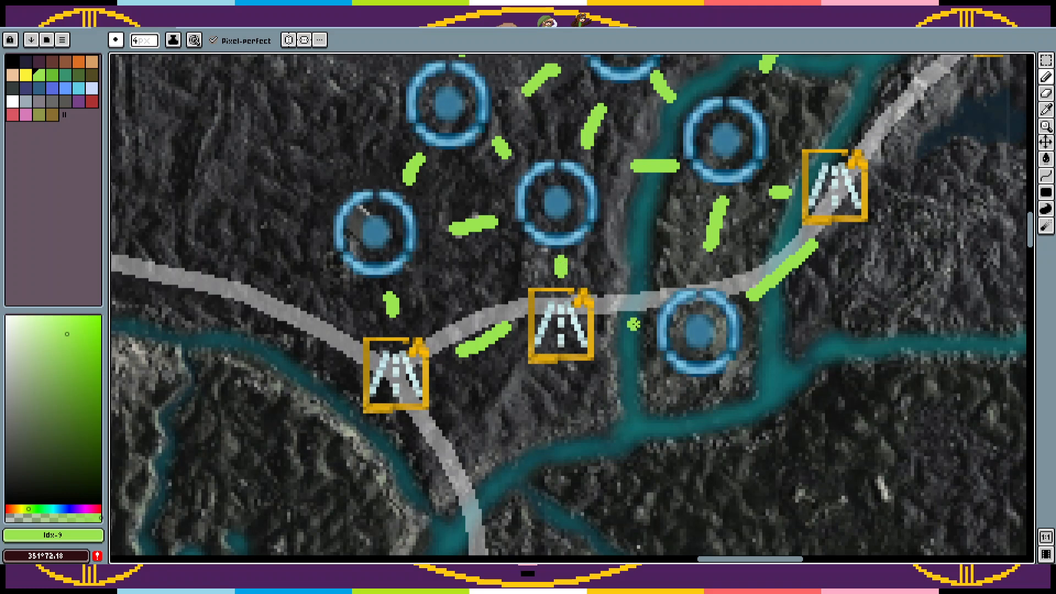
{"action": "left_click_drag", "start_coordinate": [643, 325], "coordinate": [621, 325]}
Step: Draw green links along the chain of circle markers east of the crater and from it across the river to the nearest markers
{"action": "key", "text": "z"}
{"action": "right_click", "coordinate": [654, 285]}
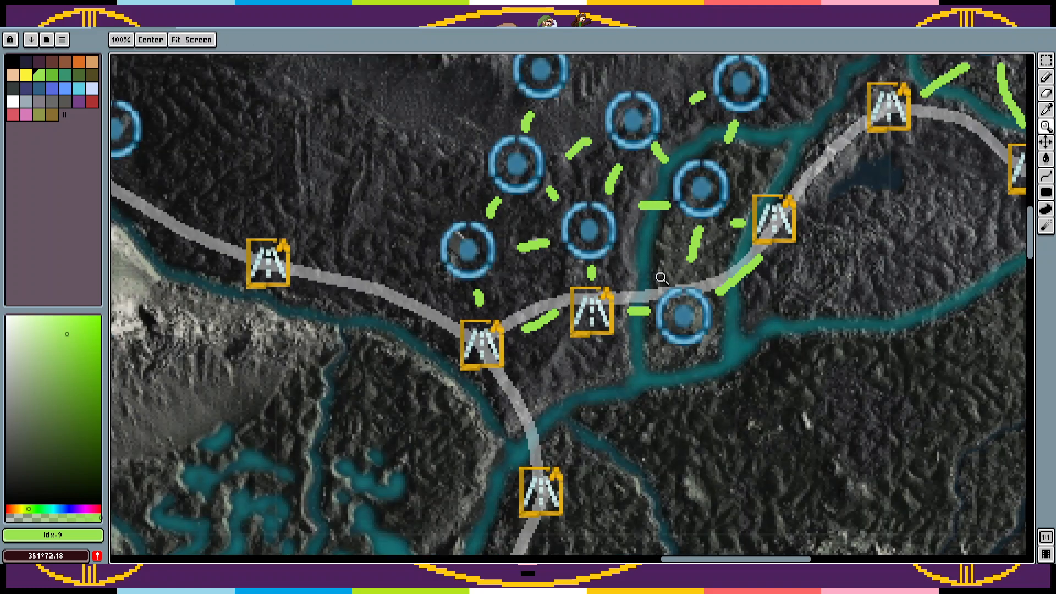
{"action": "left_click_drag", "start_coordinate": [661, 278], "coordinate": [593, 387]}
{"action": "right_click", "coordinate": [607, 377]}
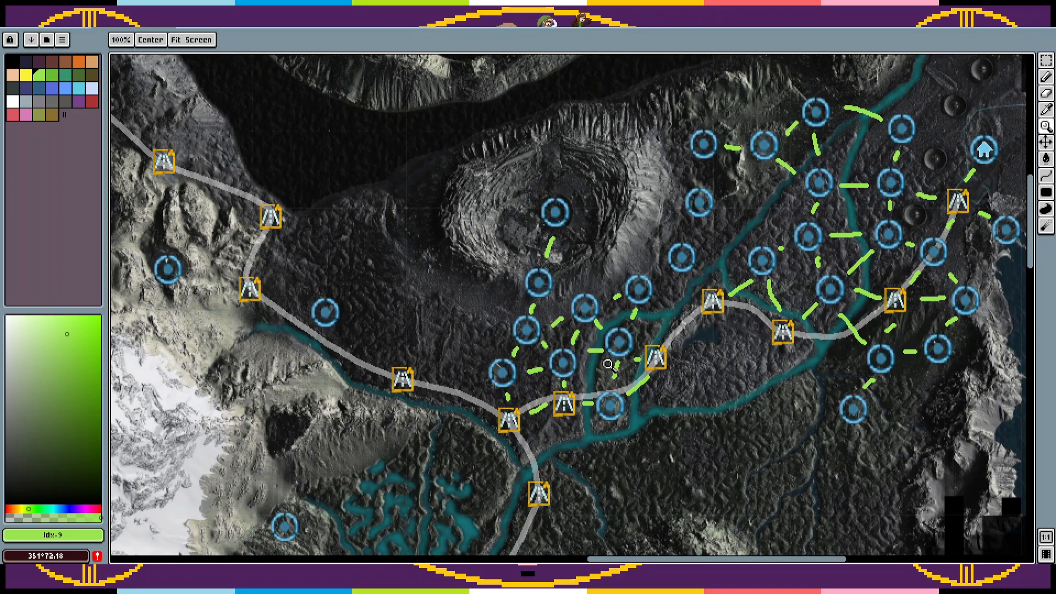
{"action": "key", "text": "b"}
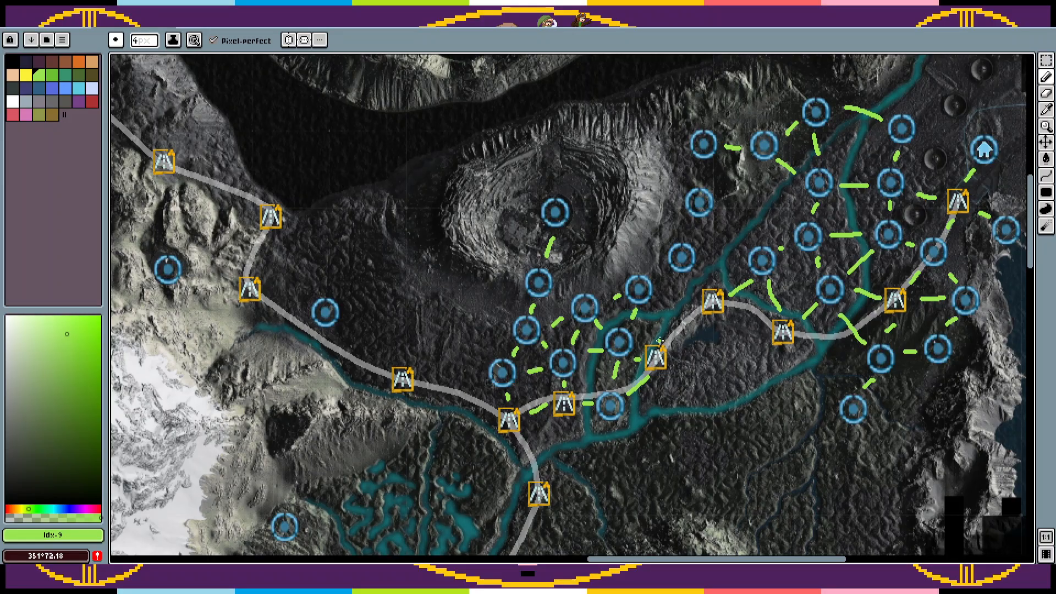
{"action": "left_click_drag", "start_coordinate": [663, 325], "coordinate": [621, 361]}
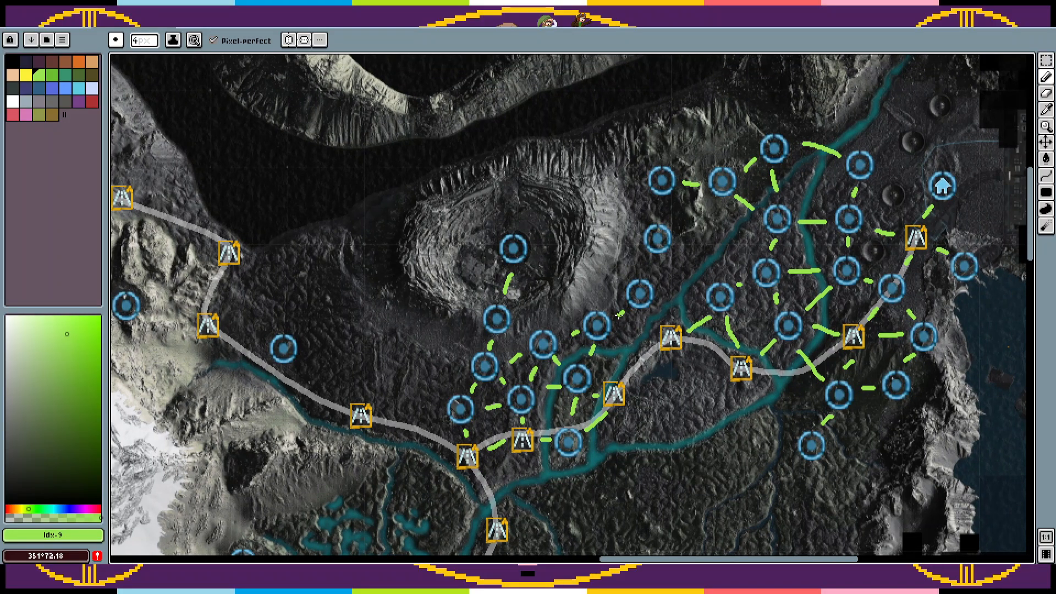
{"action": "mouse_move", "coordinate": [678, 297]}
{"action": "left_mouse_down"}
{"action": "mouse_move", "coordinate": [666, 341]}
{"action": "mouse_move", "coordinate": [690, 321]}
{"action": "mouse_move", "coordinate": [670, 303]}
{"action": "mouse_move", "coordinate": [635, 313]}
{"action": "left_mouse_up"}
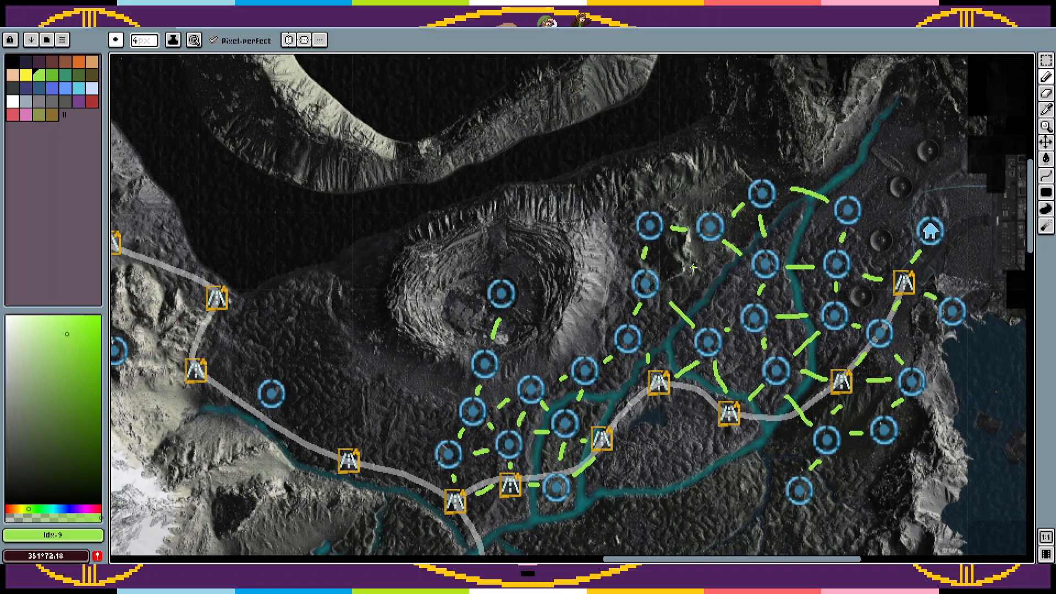
{"action": "key", "text": "ctrl+v"}
{"action": "left_click_drag", "start_coordinate": [775, 354], "coordinate": [690, 274]}
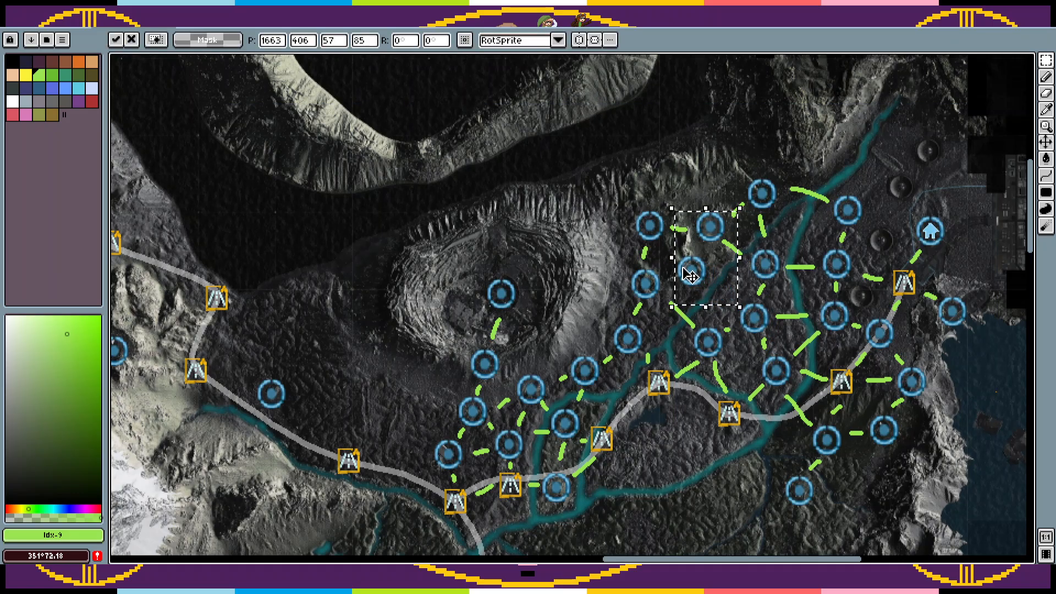
{"action": "key", "text": "Escape"}
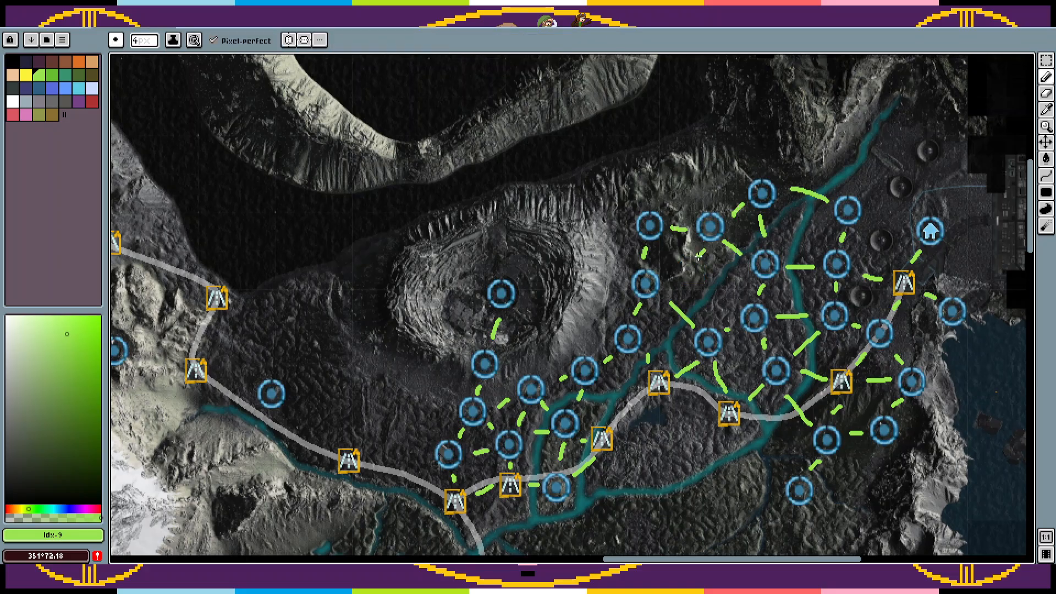
Step: Draw a green diagonal link between the two northern circle markers on the river's west bank
{"action": "left_click_drag", "start_coordinate": [699, 255], "coordinate": [671, 276]}
{"action": "left_click_drag", "start_coordinate": [764, 307], "coordinate": [692, 317]}
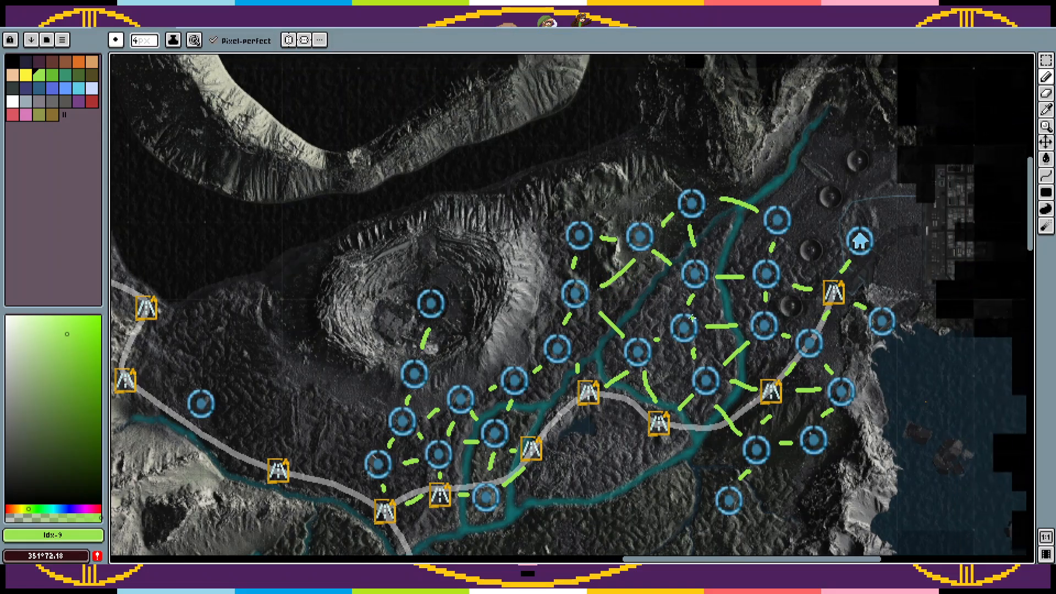
{"action": "left_click_drag", "start_coordinate": [674, 411], "coordinate": [683, 351]}
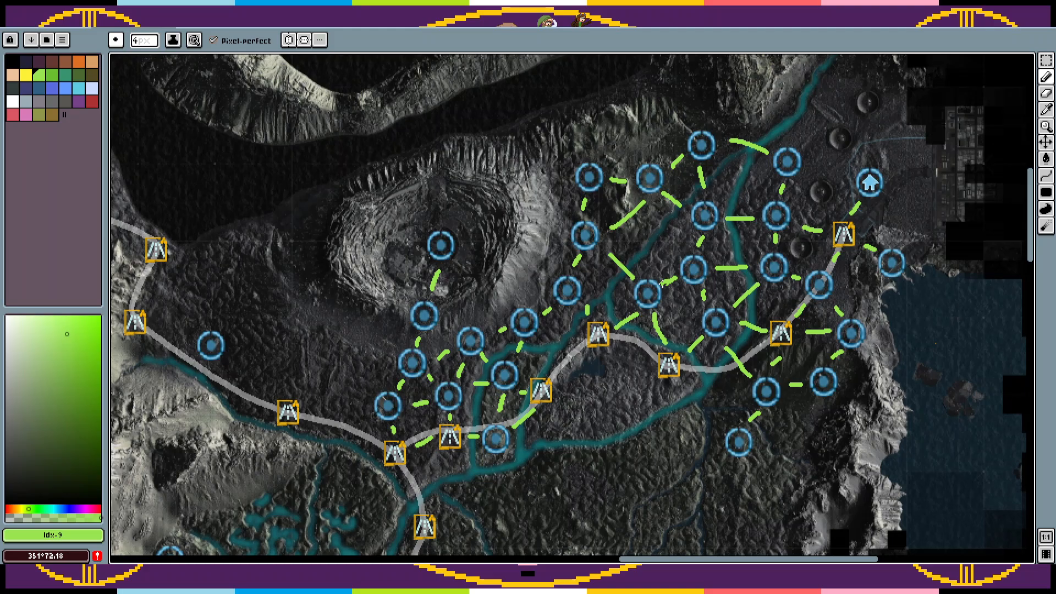
Step: Paste a circle marker on the land enclosed between the road and the river, south of the small lake
{"action": "scroll", "coordinate": [667, 296], "scroll_direction": "down", "scroll_amount": 3}
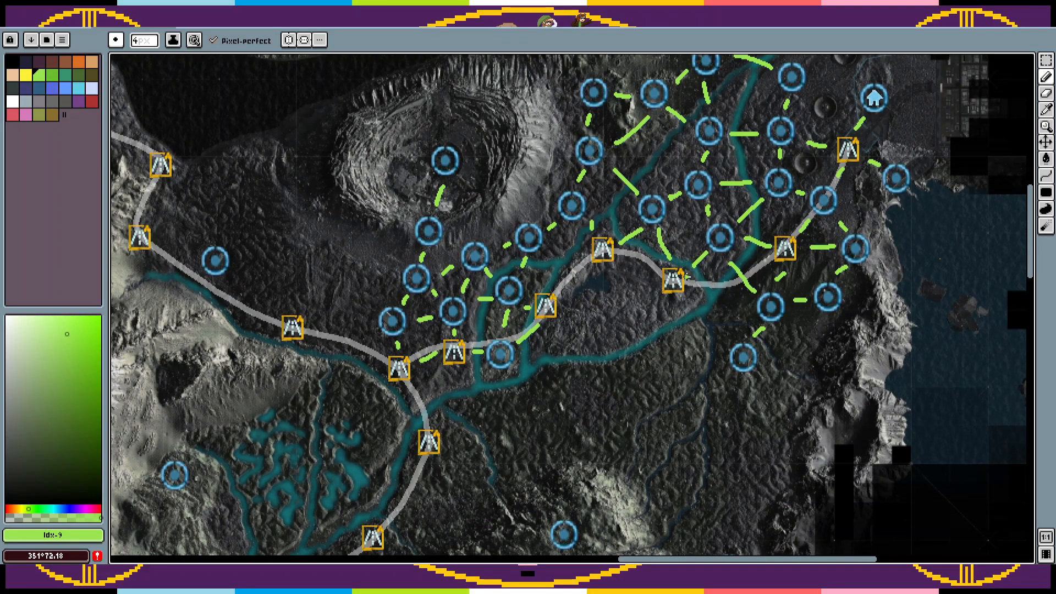
{"action": "scroll", "coordinate": [645, 372], "scroll_direction": "down", "scroll_amount": 1}
{"action": "key", "text": "ctrl+v"}
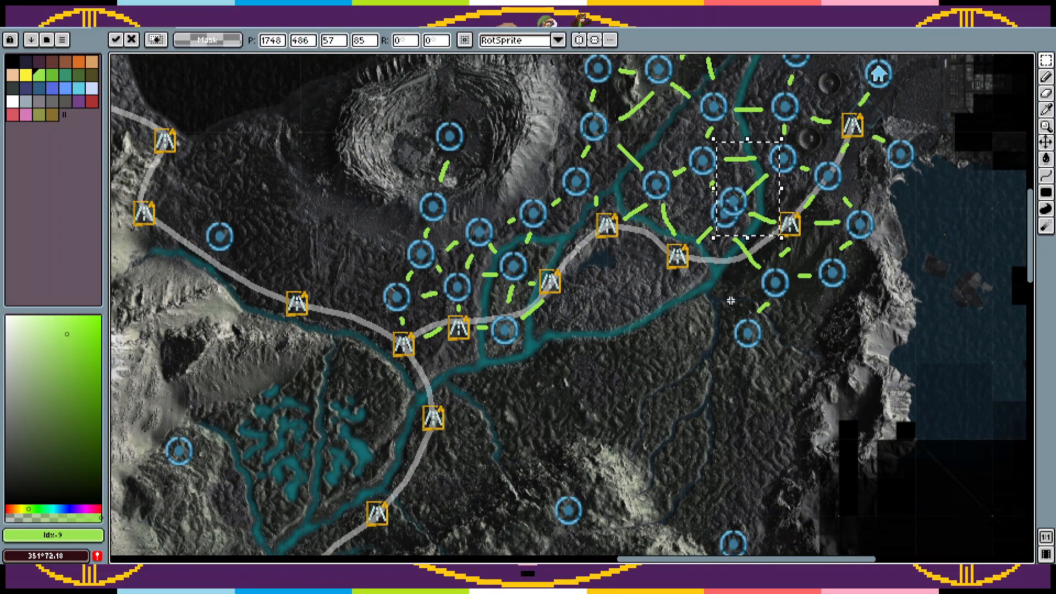
{"action": "mouse_move", "coordinate": [748, 208]}
{"action": "left_mouse_down"}
{"action": "mouse_move", "coordinate": [643, 305]}
{"action": "mouse_move", "coordinate": [625, 295]}
{"action": "mouse_move", "coordinate": [658, 268]}
{"action": "mouse_move", "coordinate": [589, 297]}
{"action": "left_mouse_up"}
{"action": "key", "text": "Return"}
Step: Draw green links from that circle marker to the road markers beside it and between the three road markers along that stretch
{"action": "key", "text": "b"}
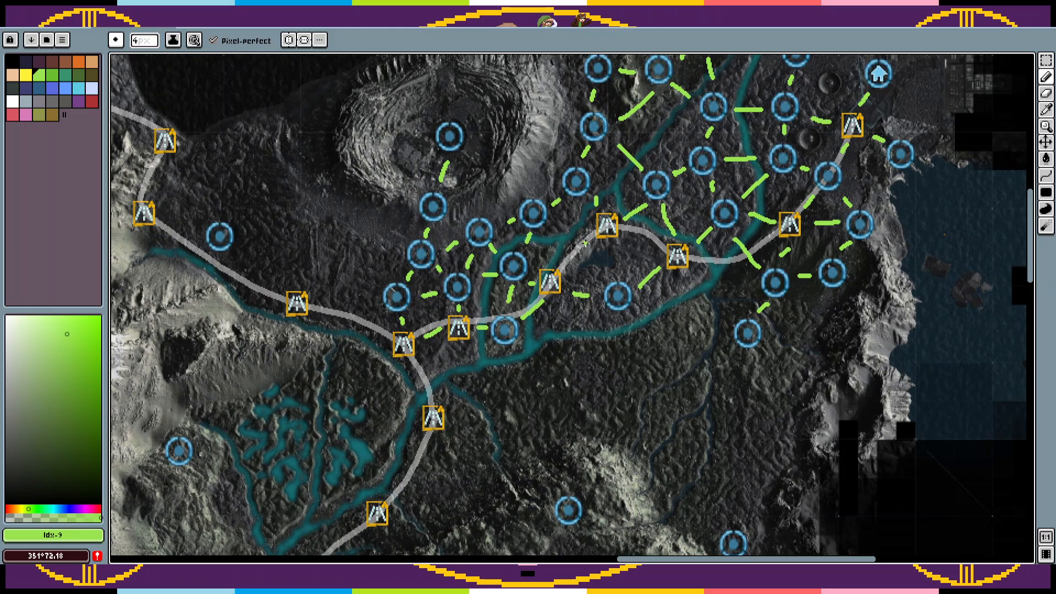
{"action": "left_click_drag", "start_coordinate": [579, 243], "coordinate": [562, 266]}
{"action": "left_click_drag", "start_coordinate": [622, 231], "coordinate": [646, 246]}
Step: Paste three circle markers south of the river, in a line running southwest from the linked circle marker near the east coast
{"action": "left_click_drag", "start_coordinate": [713, 327], "coordinate": [736, 259]}
{"action": "left_click_drag", "start_coordinate": [729, 223], "coordinate": [724, 236]}
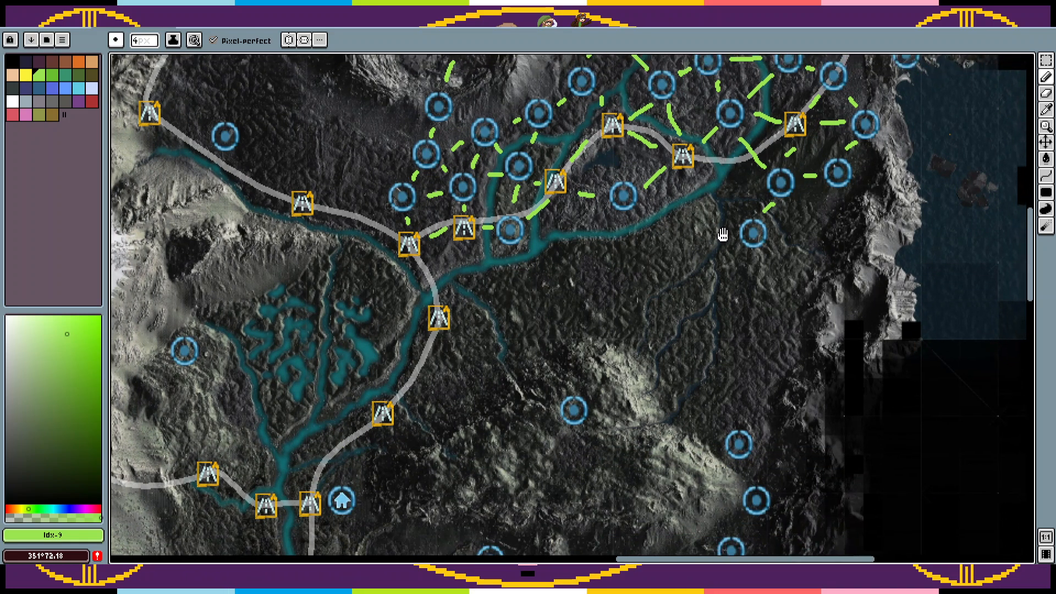
{"action": "key", "text": "ctrl+v"}
{"action": "mouse_move", "coordinate": [757, 125]}
{"action": "left_mouse_down"}
{"action": "mouse_move", "coordinate": [701, 268]}
{"action": "mouse_move", "coordinate": [716, 247]}
{"action": "left_mouse_up"}
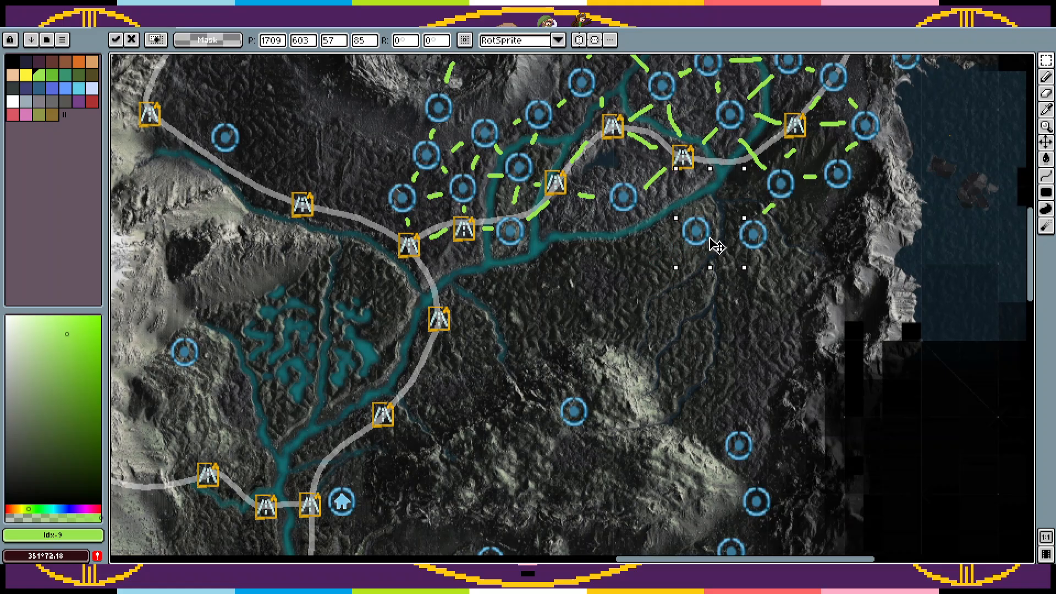
{"action": "left_click", "coordinate": [657, 271]}
{"action": "key", "text": "ctrl+v"}
{"action": "left_click_drag", "start_coordinate": [755, 110], "coordinate": [585, 299]}
{"action": "left_click", "coordinate": [625, 271]}
{"action": "key", "text": "ctrl+v"}
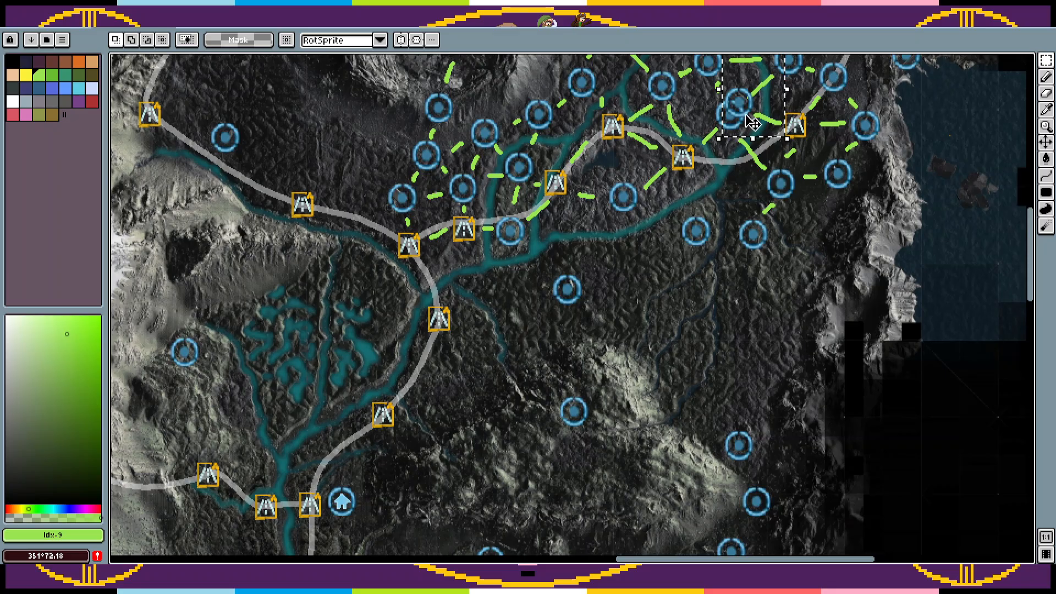
{"action": "mouse_move", "coordinate": [752, 122]}
{"action": "left_mouse_down"}
{"action": "mouse_move", "coordinate": [644, 286]}
{"action": "mouse_move", "coordinate": [649, 279]}
{"action": "left_mouse_up"}
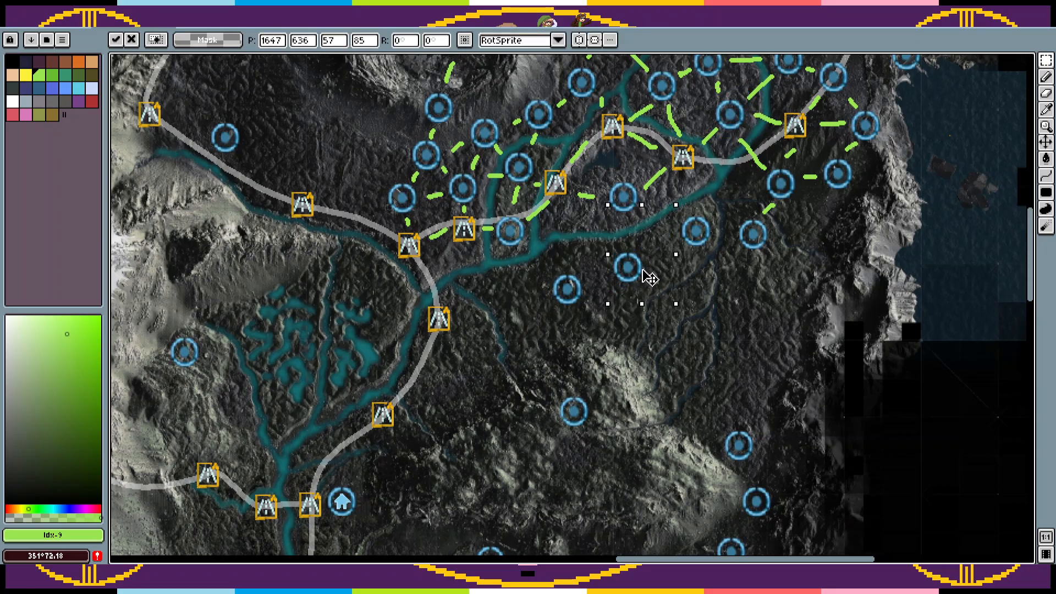
{"action": "left_click", "coordinate": [627, 295]}
Step: Paste two more circle markers further southwest, the last one beside the road between two road markers
{"action": "key", "text": "ctrl+v"}
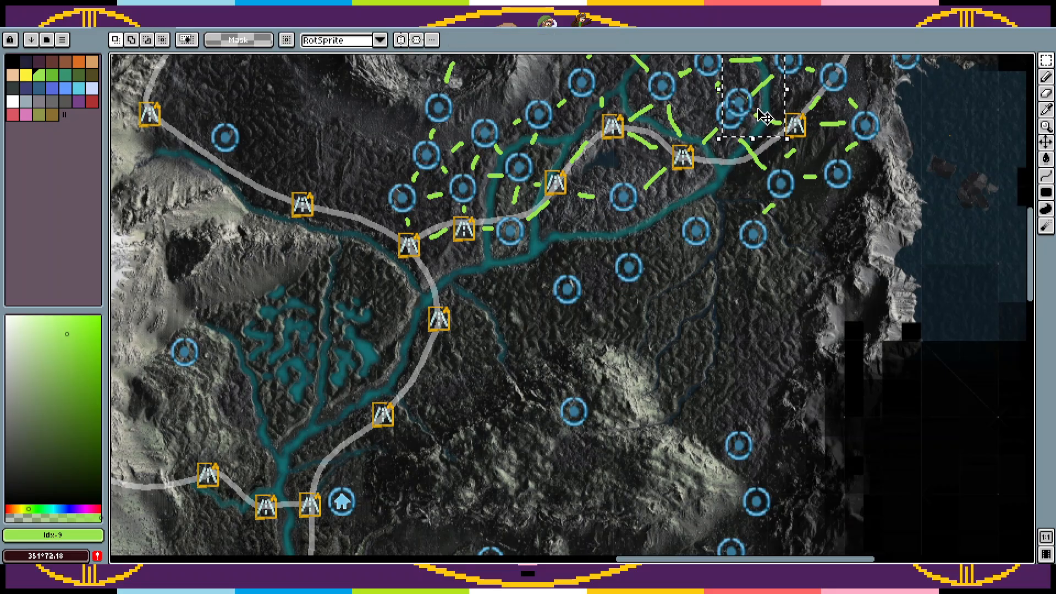
{"action": "left_click_drag", "start_coordinate": [764, 117], "coordinate": [557, 333]}
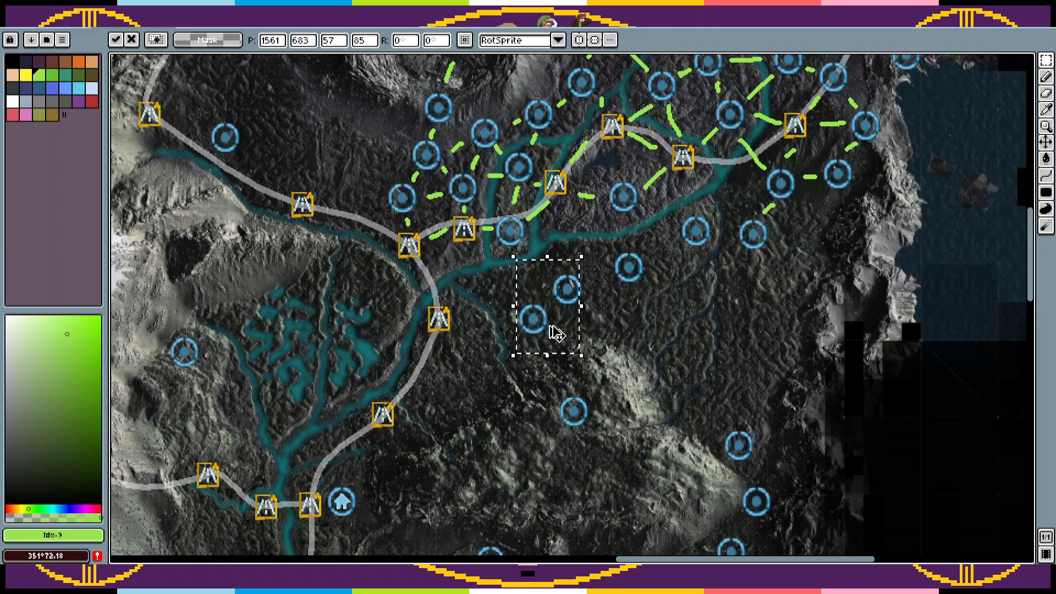
{"action": "key", "text": "ctrl+v"}
{"action": "left_click_drag", "start_coordinate": [744, 118], "coordinate": [474, 400]}
{"action": "left_click", "coordinate": [564, 355]}
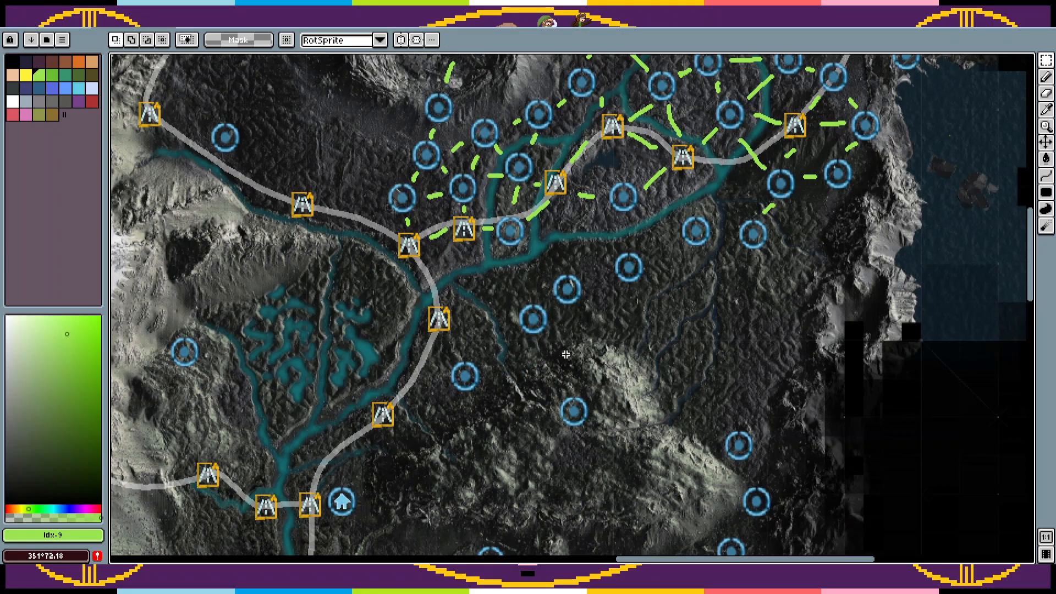
Step: Draw green links from the junction road marker to the road marker south of it, and on to the circle marker beside the road
{"action": "key", "text": "b"}
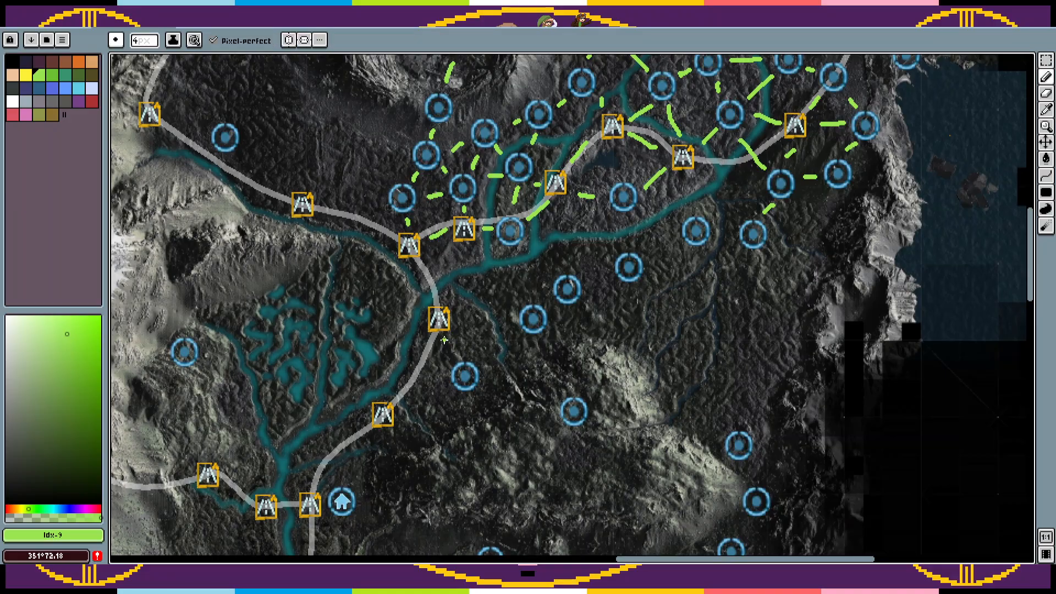
{"action": "left_click_drag", "start_coordinate": [423, 268], "coordinate": [442, 298]}
{"action": "key", "text": "ctrl+z"}
{"action": "left_click_drag", "start_coordinate": [422, 268], "coordinate": [428, 280]}
Step: Place circle markers between the southern road marker and the mountain's circle marker, and connect this chain with green links
{"action": "key", "text": "ctrl+v"}
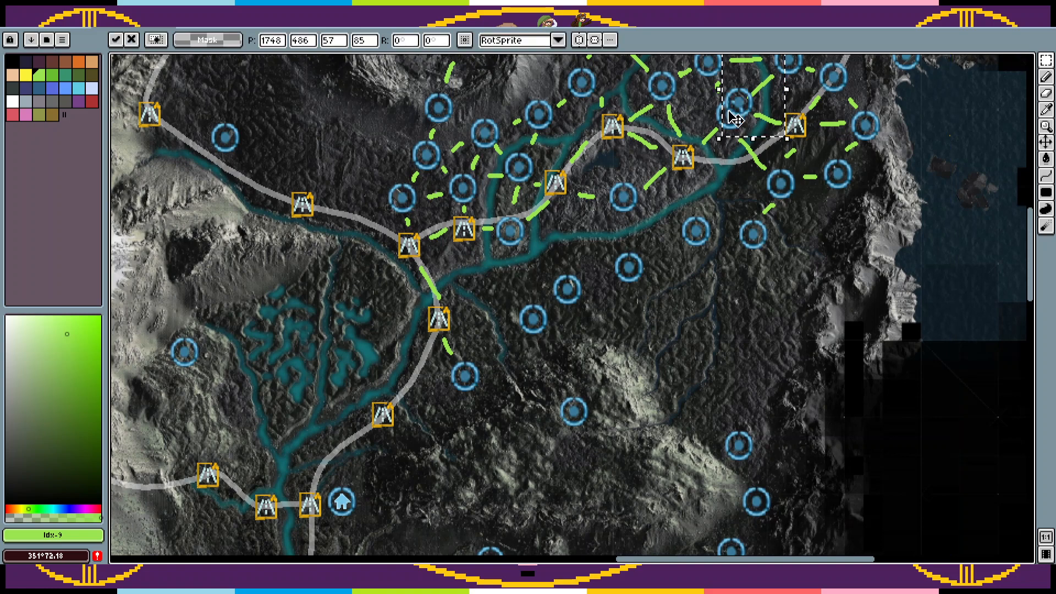
{"action": "mouse_move", "coordinate": [726, 122]}
{"action": "left_mouse_down"}
{"action": "mouse_move", "coordinate": [498, 300]}
{"action": "mouse_move", "coordinate": [512, 349]}
{"action": "mouse_move", "coordinate": [547, 345]}
{"action": "left_mouse_up"}
{"action": "key", "text": "Return"}
{"action": "key", "text": "ctrl+d"}
{"action": "key", "text": "b"}
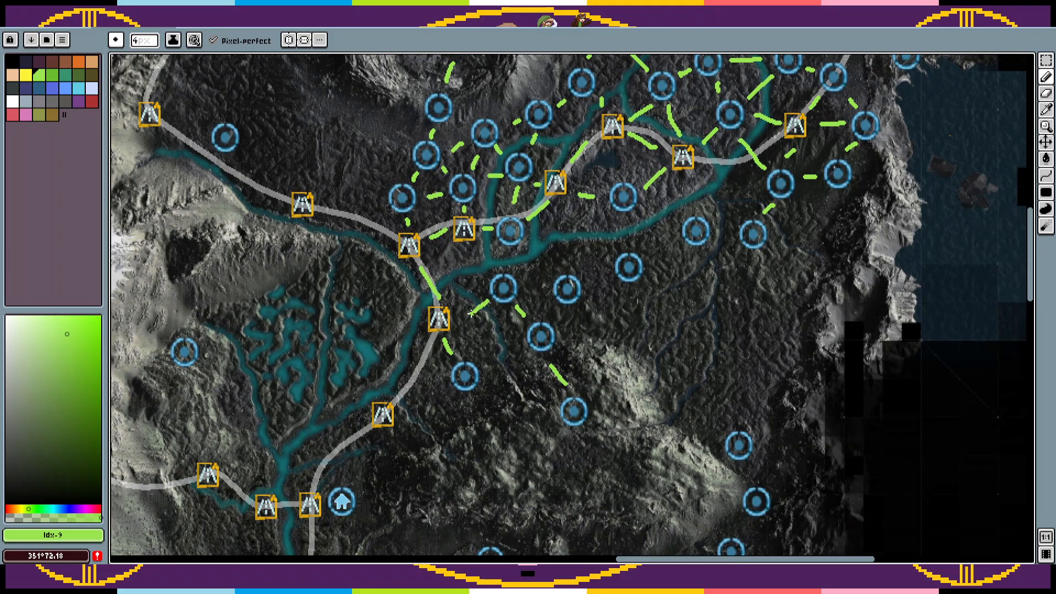
Step: Draw green links joining the circle markers in the row south of the river to each other and to the nearby markers north of it
{"action": "left_click_drag", "start_coordinate": [516, 342], "coordinate": [483, 360]}
{"action": "left_click_drag", "start_coordinate": [465, 251], "coordinate": [478, 279]}
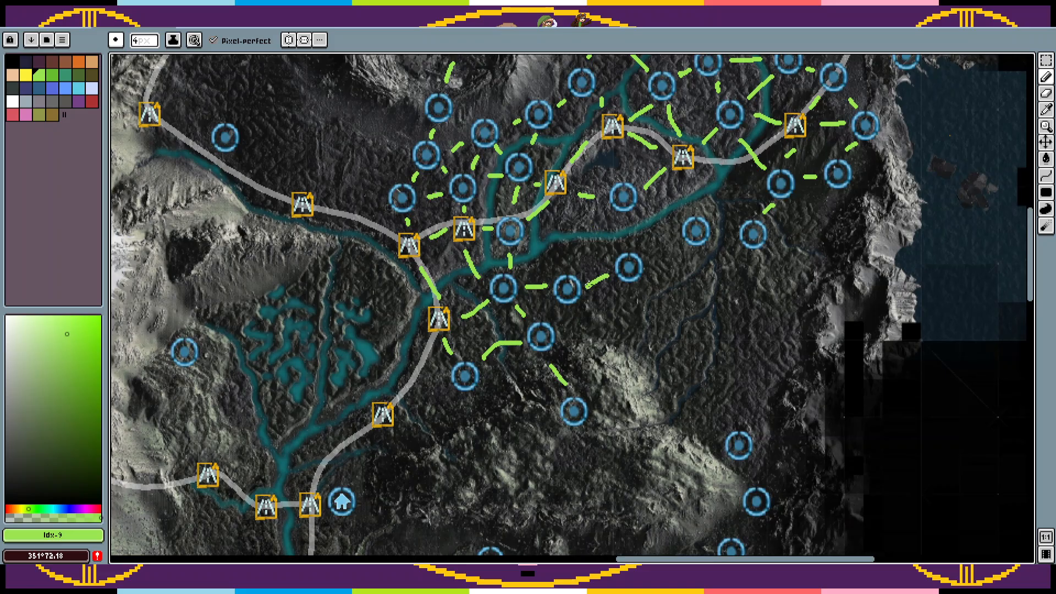
{"action": "mouse_move", "coordinate": [624, 221]}
{"action": "left_mouse_down"}
{"action": "mouse_move", "coordinate": [624, 240]}
{"action": "mouse_move", "coordinate": [654, 256]}
{"action": "left_mouse_up"}
{"action": "key", "text": "ctrl+v"}
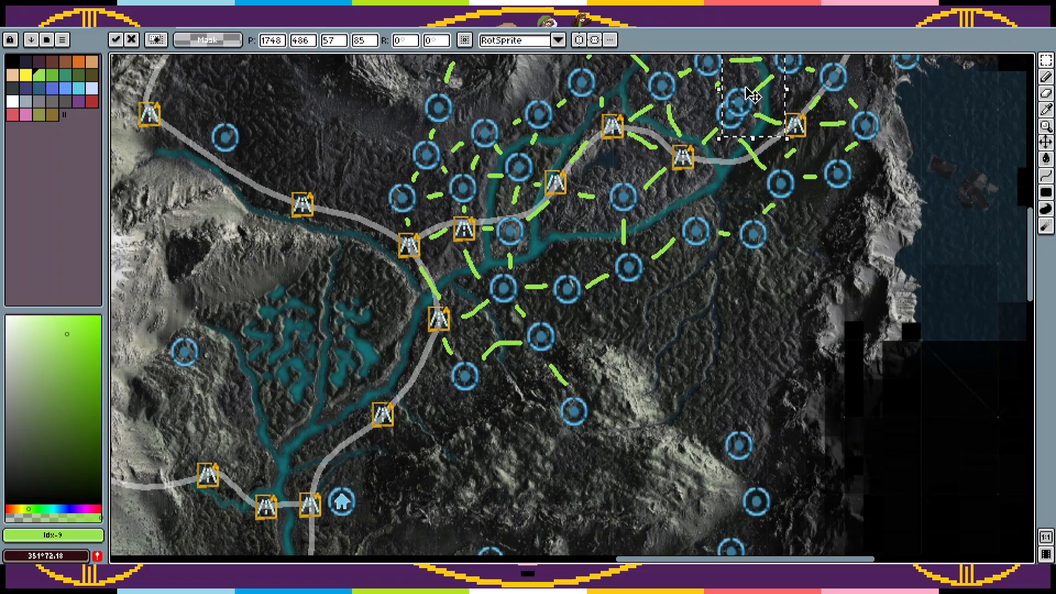
{"action": "left_click_drag", "start_coordinate": [746, 88], "coordinate": [697, 375]}
{"action": "key", "text": "ctrl+z"}
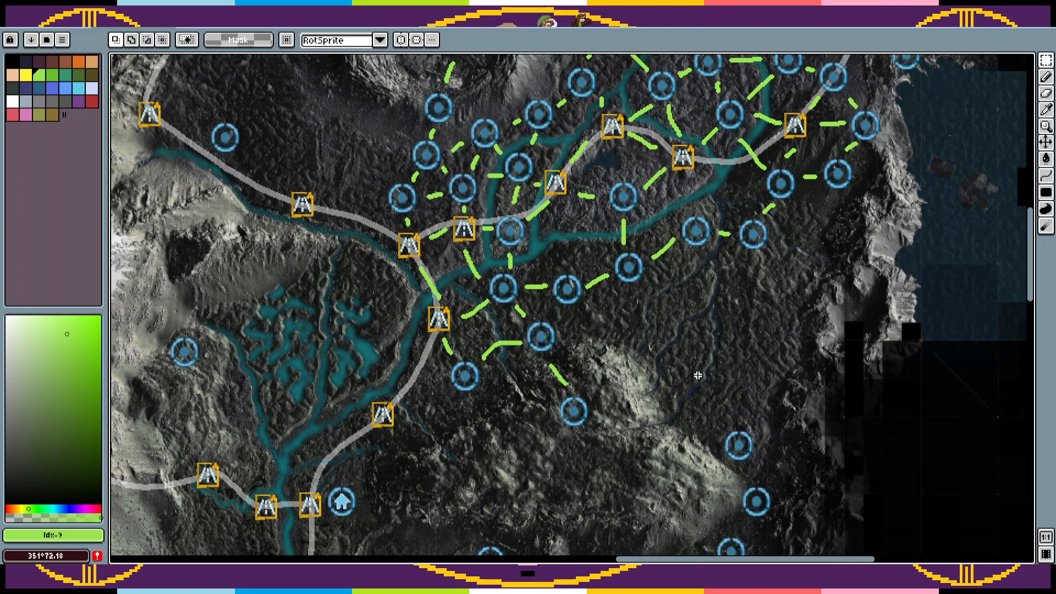
Step: Make the Water layer the active layer
{"action": "left_click_drag", "start_coordinate": [726, 336], "coordinate": [754, 229]}
{"action": "key", "text": "Tab"}
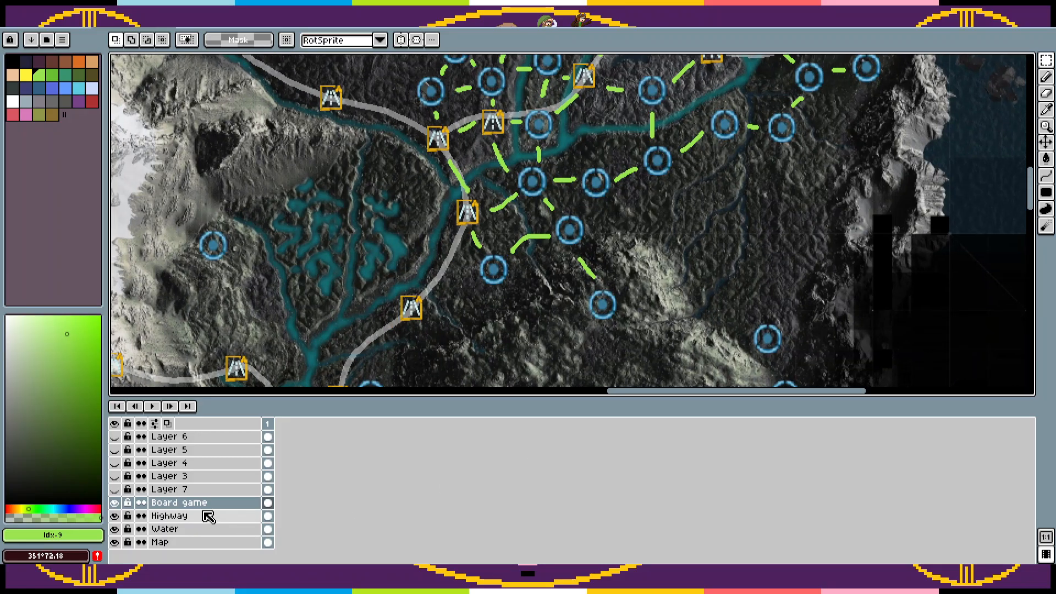
{"action": "right_click", "coordinate": [198, 529]}
{"action": "mouse_move", "coordinate": [278, 496]}
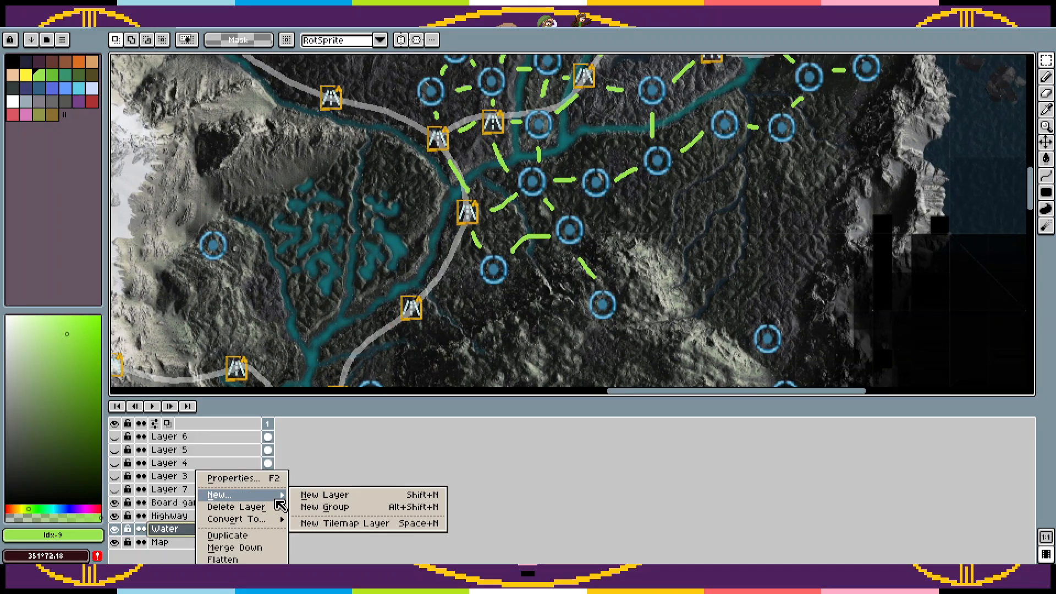
{"action": "left_click", "coordinate": [448, 523]}
{"action": "left_click", "coordinate": [626, 353]}
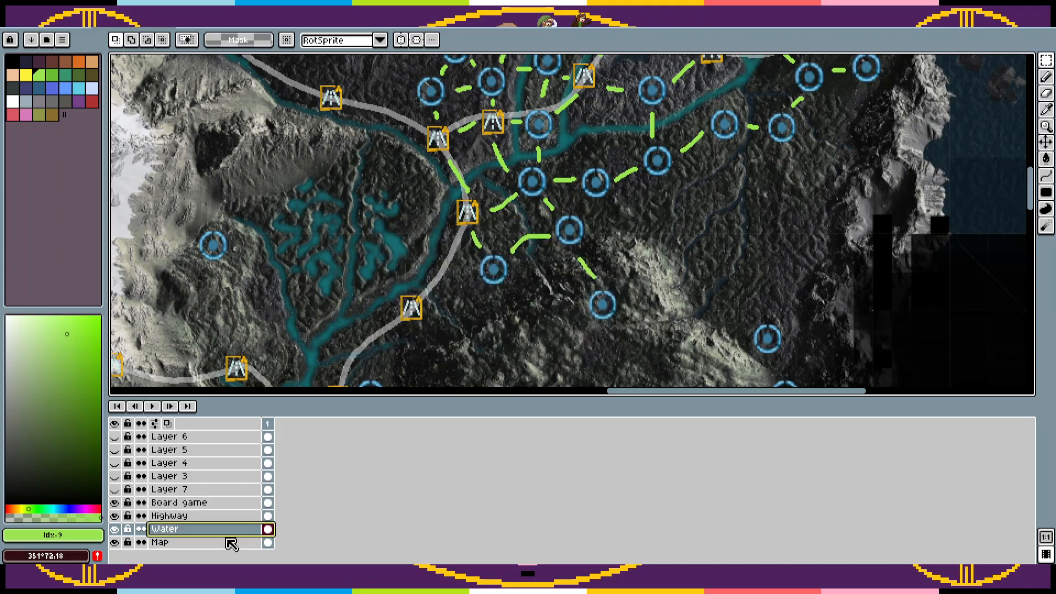
{"action": "key", "text": "Tab"}
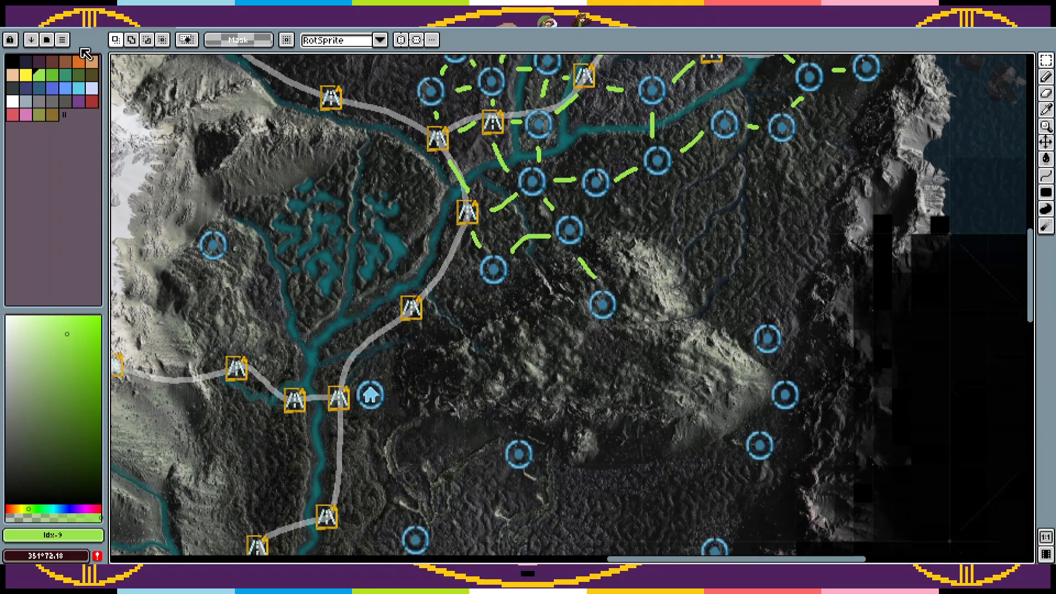
Step: Set the pencil colour to orange #df7126 with reduced opacity
{"action": "left_click", "coordinate": [81, 62]}
{"action": "key", "text": "b"}
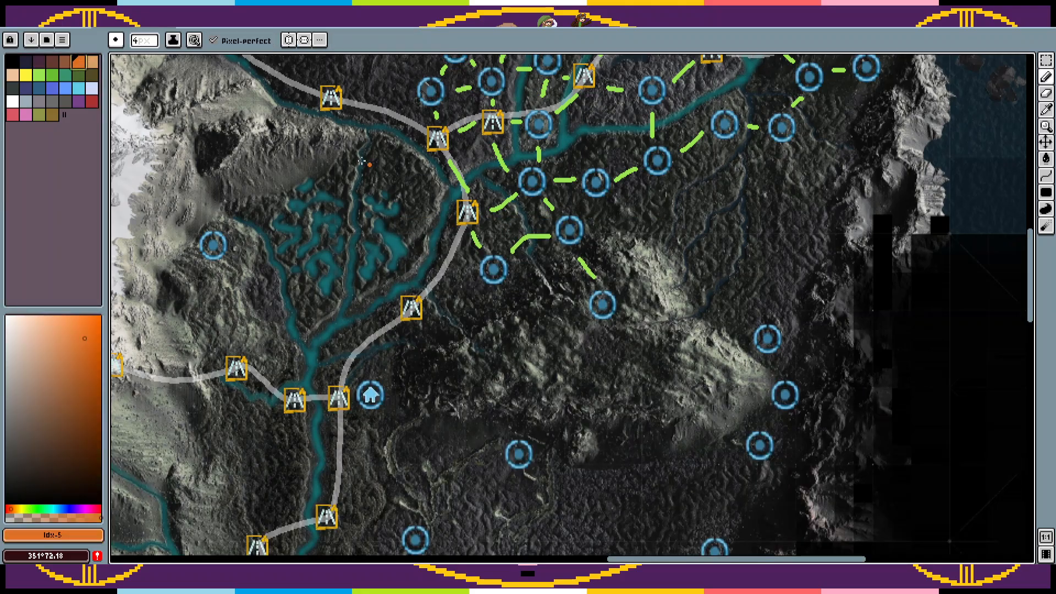
{"action": "key", "text": "Tab"}
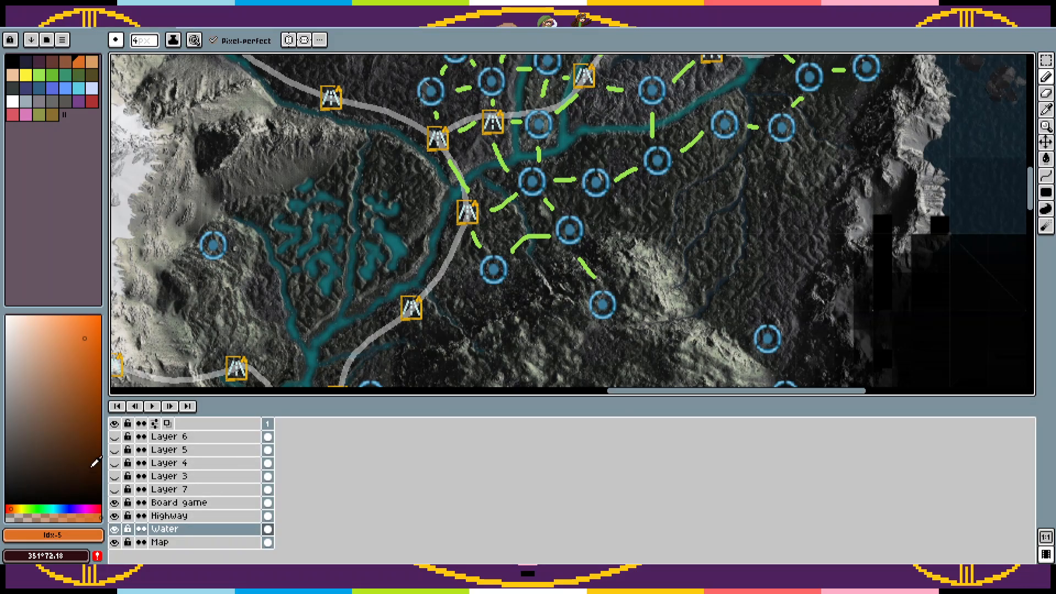
{"action": "scroll", "coordinate": [272, 328], "scroll_direction": "left", "scroll_amount": 3}
{"action": "scroll", "coordinate": [272, 327], "scroll_direction": "down", "scroll_amount": 2}
{"action": "key", "text": "Tab"}
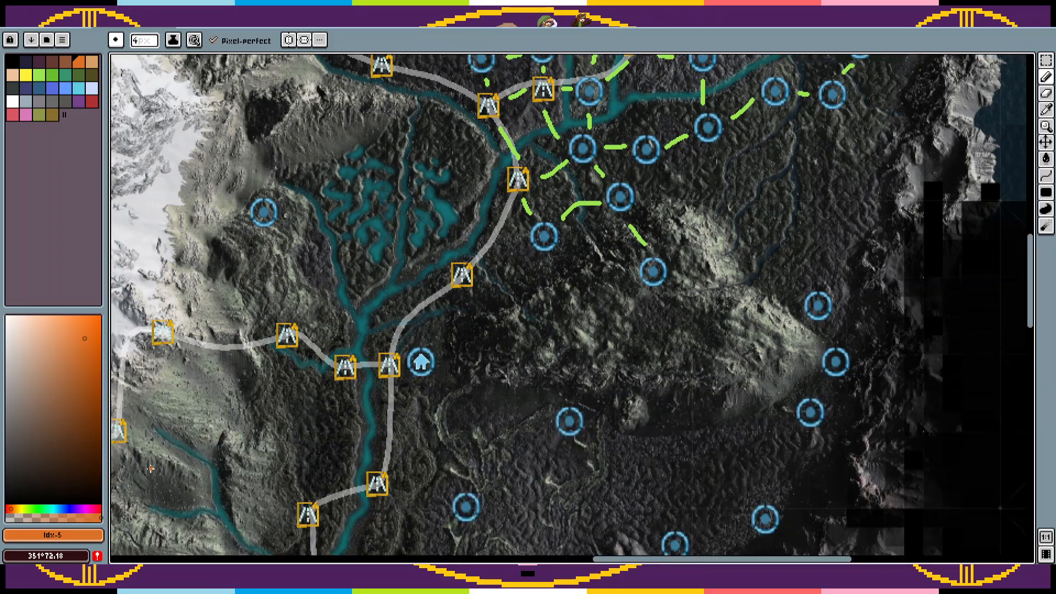
{"action": "left_click", "coordinate": [78, 514]}
{"action": "scroll", "coordinate": [443, 345], "scroll_direction": "up", "scroll_amount": 2}
{"action": "scroll", "coordinate": [443, 345], "scroll_direction": "right", "scroll_amount": 2}
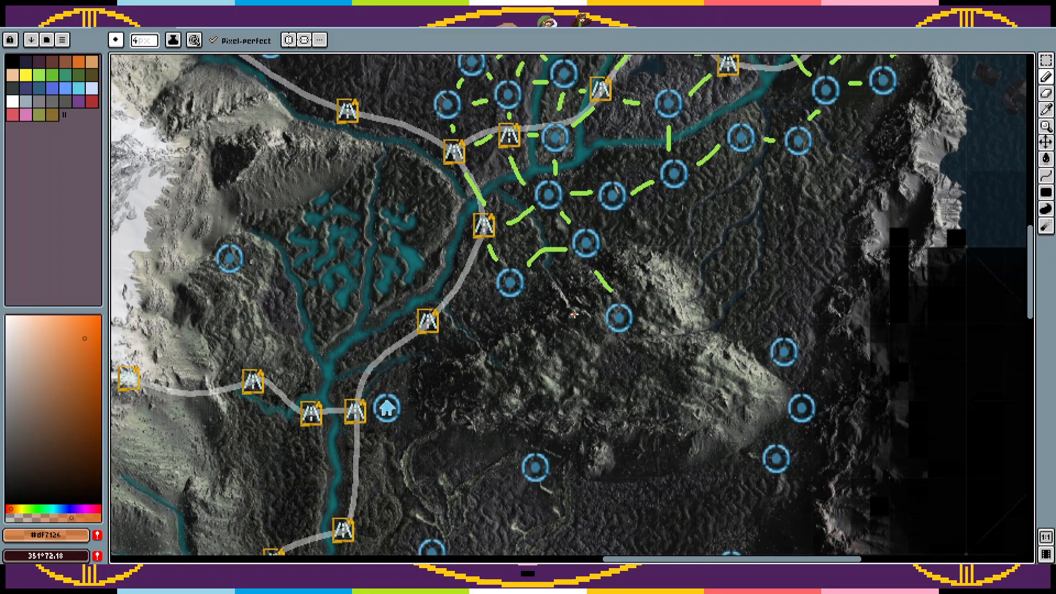
Step: Try to paint over the mountain area with a 31 px pencil in a paler, semi-transparent orange, and undo the stroke
{"action": "left_click", "coordinate": [137, 44]}
{"action": "left_click", "coordinate": [197, 57]}
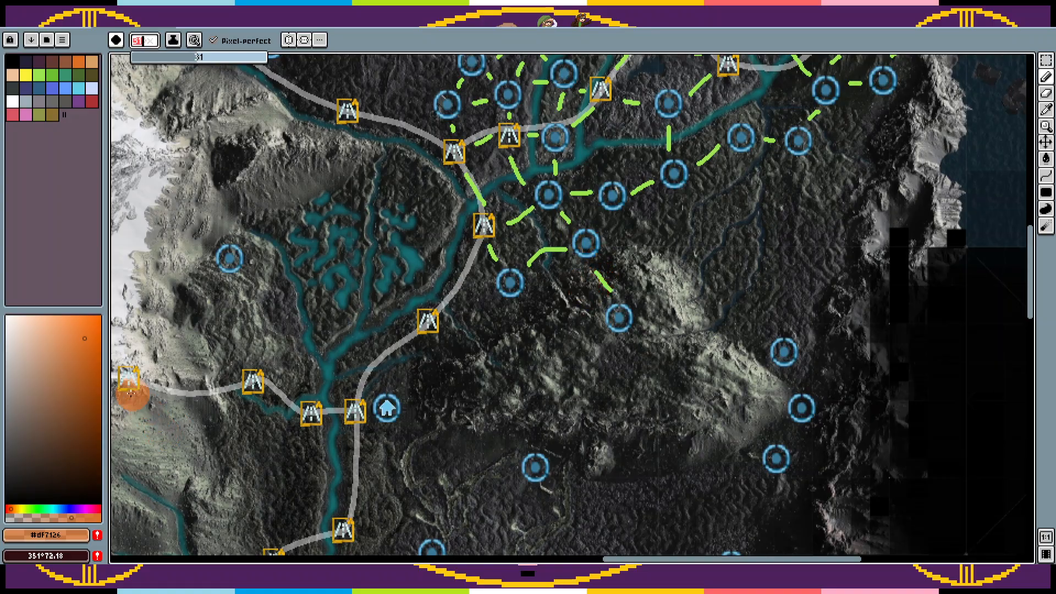
{"action": "left_click", "coordinate": [68, 350]}
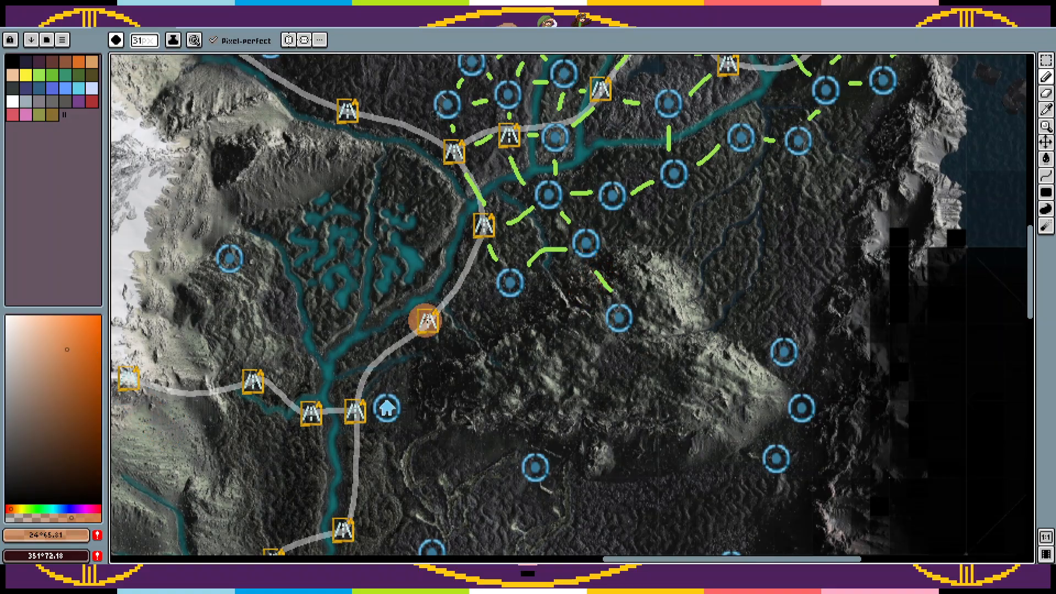
{"action": "mouse_move", "coordinate": [599, 282]}
{"action": "left_mouse_down"}
{"action": "mouse_move", "coordinate": [468, 366]}
{"action": "mouse_move", "coordinate": [473, 377]}
{"action": "mouse_move", "coordinate": [590, 442]}
{"action": "mouse_move", "coordinate": [650, 451]}
{"action": "mouse_move", "coordinate": [715, 434]}
{"action": "mouse_move", "coordinate": [730, 408]}
{"action": "left_mouse_up"}
{"action": "key", "text": "v"}
{"action": "key", "text": "ctrl+z"}
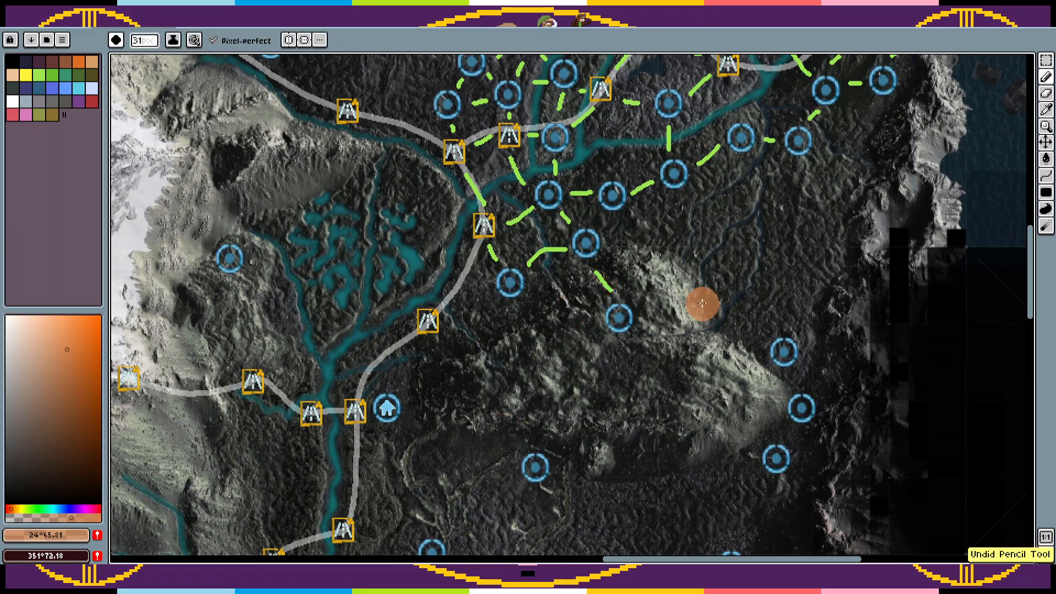
Step: Sample green #99e550 from an existing link and set the pencil size to 3 px
{"action": "left_click_drag", "start_coordinate": [701, 304], "coordinate": [605, 390]}
{"action": "key", "text": "alt"}
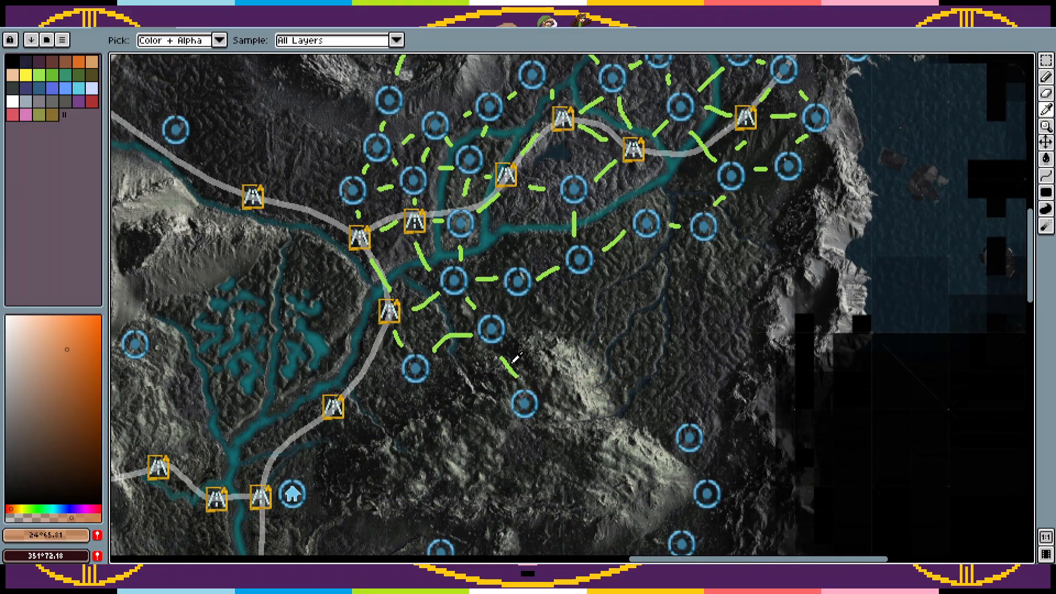
{"action": "left_click", "coordinate": [510, 362], "text": "alt"}
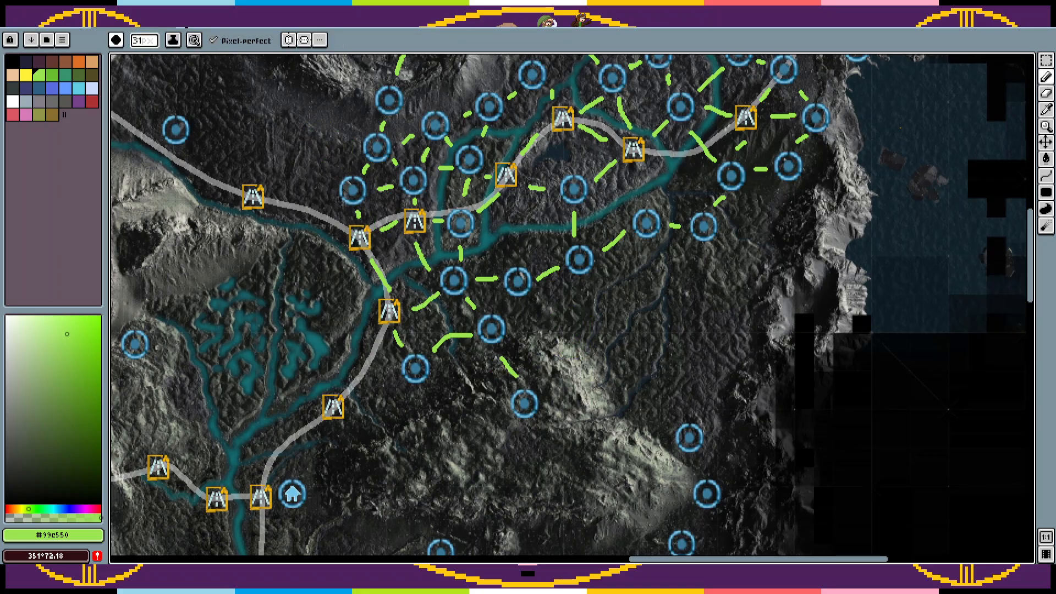
{"action": "left_click", "coordinate": [153, 44]}
{"action": "type", "text": "3"}
Step: Paste three circle markers in a column running south from the linked eastern circle to the circles beside the mountain
{"action": "left_click_drag", "start_coordinate": [592, 370], "coordinate": [588, 413]}
{"action": "key", "text": "ctrl+v"}
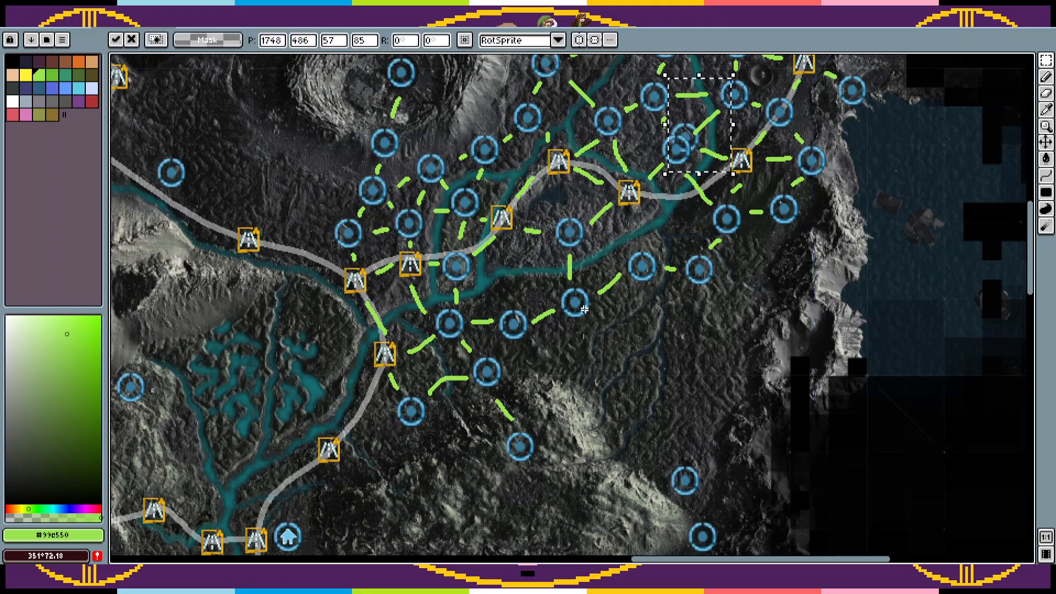
{"action": "mouse_move", "coordinate": [694, 151]}
{"action": "left_mouse_down"}
{"action": "mouse_move", "coordinate": [721, 332]}
{"action": "mouse_move", "coordinate": [687, 324]}
{"action": "mouse_move", "coordinate": [700, 331]}
{"action": "left_mouse_up"}
{"action": "key", "text": "ctrl+v"}
{"action": "mouse_move", "coordinate": [694, 134]}
{"action": "left_mouse_down"}
{"action": "mouse_move", "coordinate": [690, 393]}
{"action": "mouse_move", "coordinate": [700, 388]}
{"action": "left_mouse_up"}
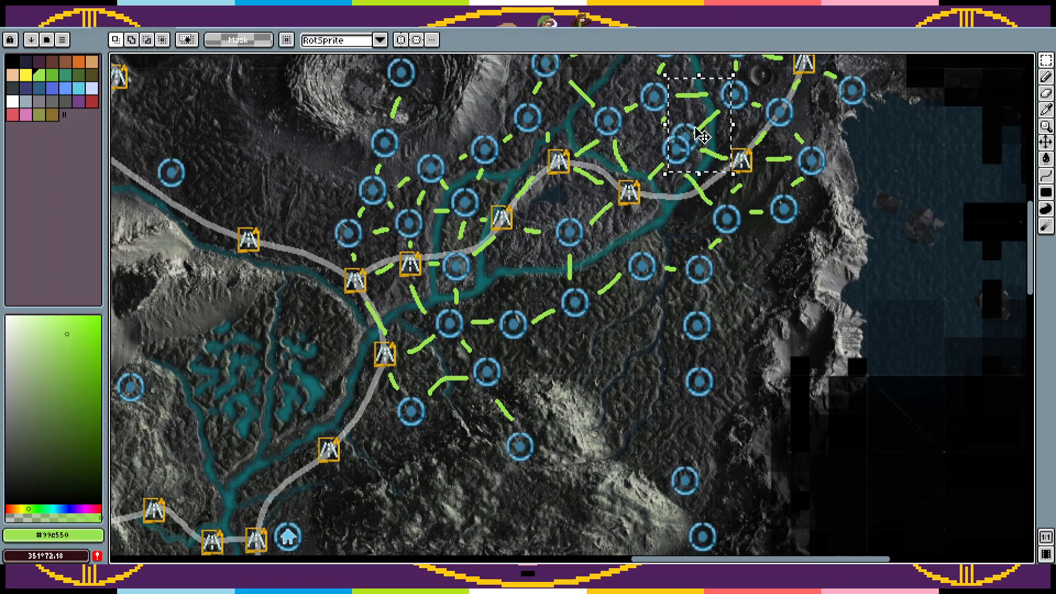
{"action": "left_click_drag", "start_coordinate": [691, 137], "coordinate": [692, 432]}
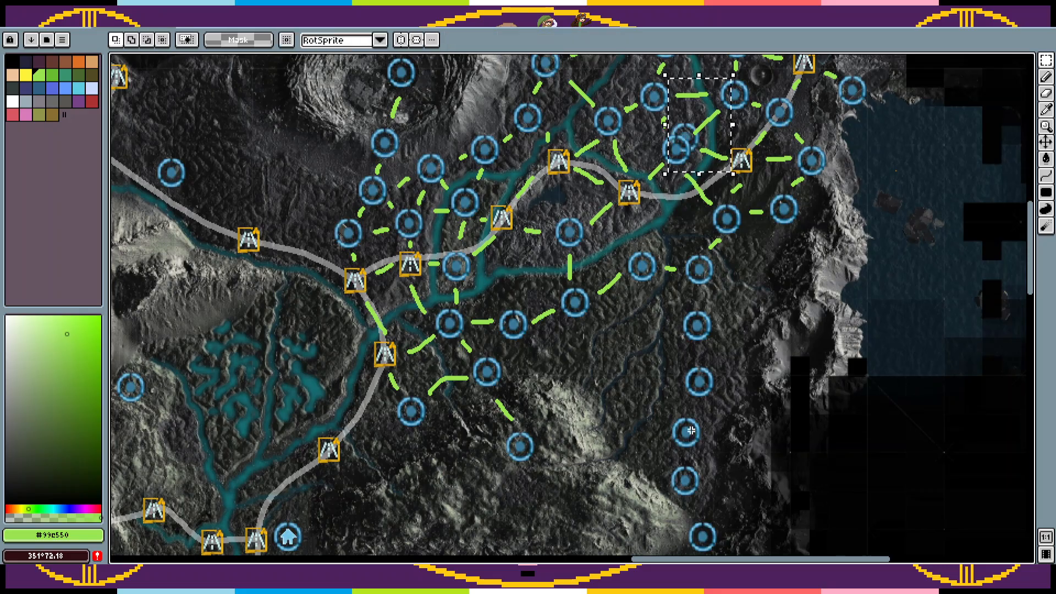
Step: Paste four more circle markers between the new eastern column and the mountain's northern slope
{"action": "key", "text": "ctrl+v"}
{"action": "mouse_move", "coordinate": [694, 145]}
{"action": "left_mouse_down"}
{"action": "mouse_move", "coordinate": [603, 412]}
{"action": "mouse_move", "coordinate": [649, 399]}
{"action": "mouse_move", "coordinate": [626, 421]}
{"action": "left_mouse_up"}
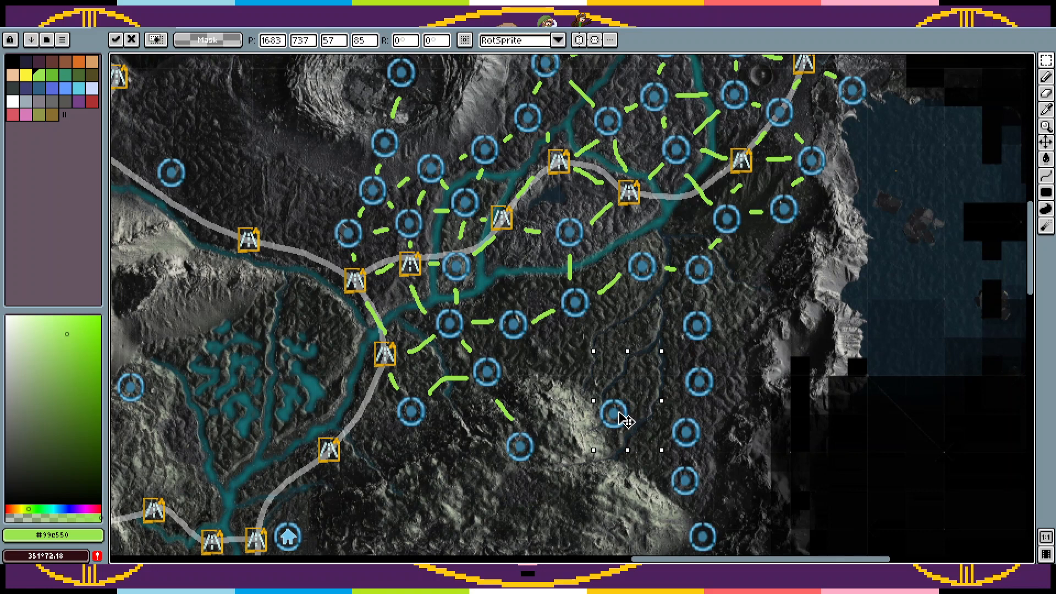
{"action": "key", "text": "ctrl+v"}
{"action": "left_click_drag", "start_coordinate": [683, 150], "coordinate": [578, 380]}
{"action": "key", "text": "ctrl+v"}
{"action": "left_click_drag", "start_coordinate": [696, 165], "coordinate": [648, 337]}
{"action": "key", "text": "ctrl+v"}
{"action": "mouse_move", "coordinate": [720, 144]}
{"action": "left_mouse_down"}
{"action": "mouse_move", "coordinate": [682, 391]}
{"action": "mouse_move", "coordinate": [671, 331]}
{"action": "left_mouse_up"}
{"action": "key", "text": "Return"}
Step: Connect the new circle markers to each other and their neighbours with green links, continuing south to the circles at the mountain's eastern tip
{"action": "key", "text": "b"}
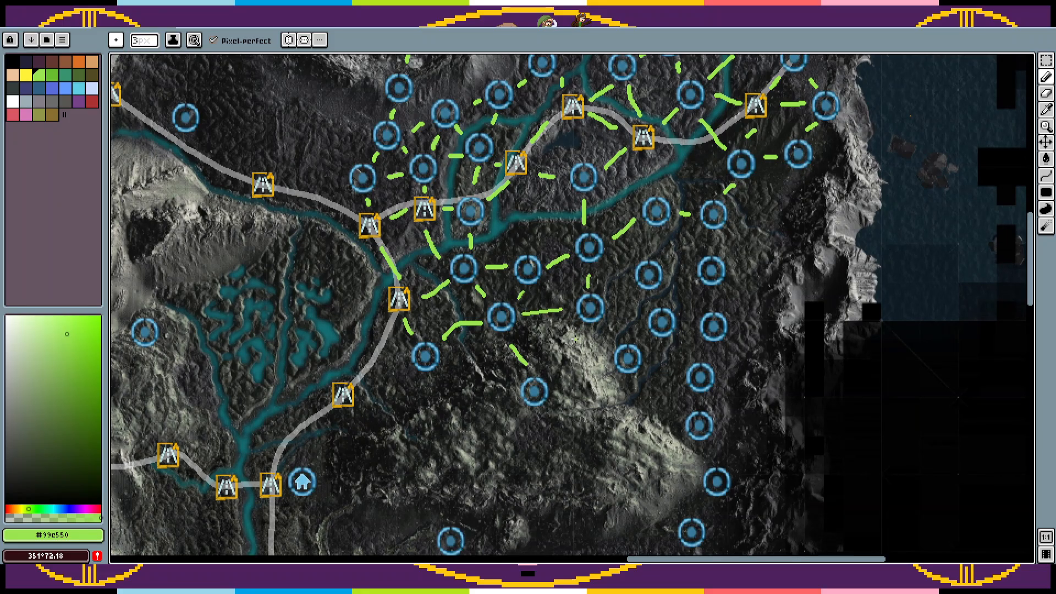
{"action": "left_click_drag", "start_coordinate": [607, 371], "coordinate": [568, 379]}
{"action": "left_click_drag", "start_coordinate": [579, 329], "coordinate": [554, 362]}
{"action": "key", "text": "ctrl+z"}
{"action": "left_click_drag", "start_coordinate": [615, 337], "coordinate": [607, 328]}
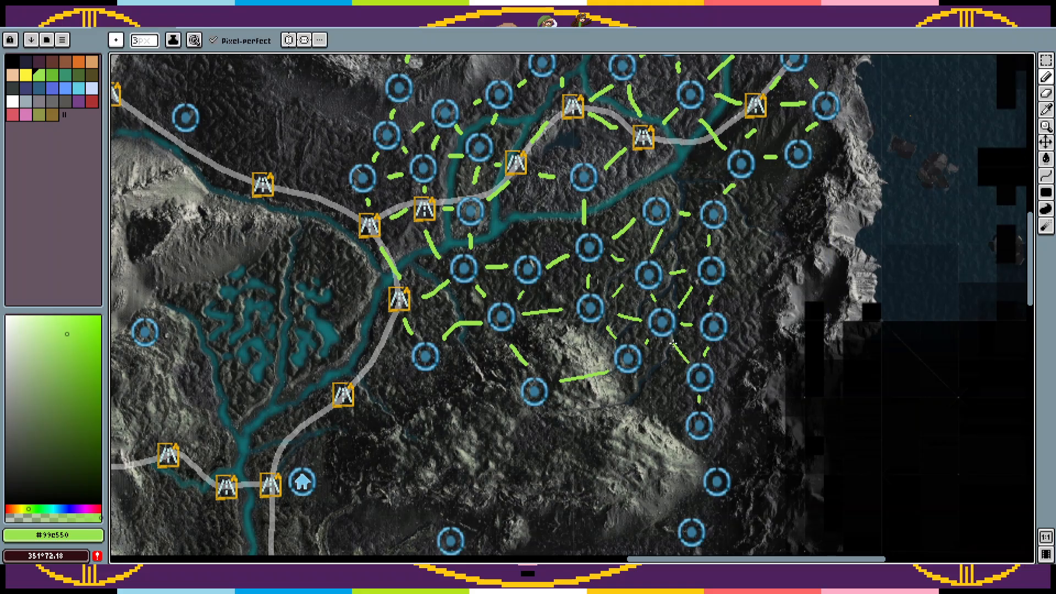
{"action": "scroll", "coordinate": [685, 352], "scroll_direction": "down", "scroll_amount": 3}
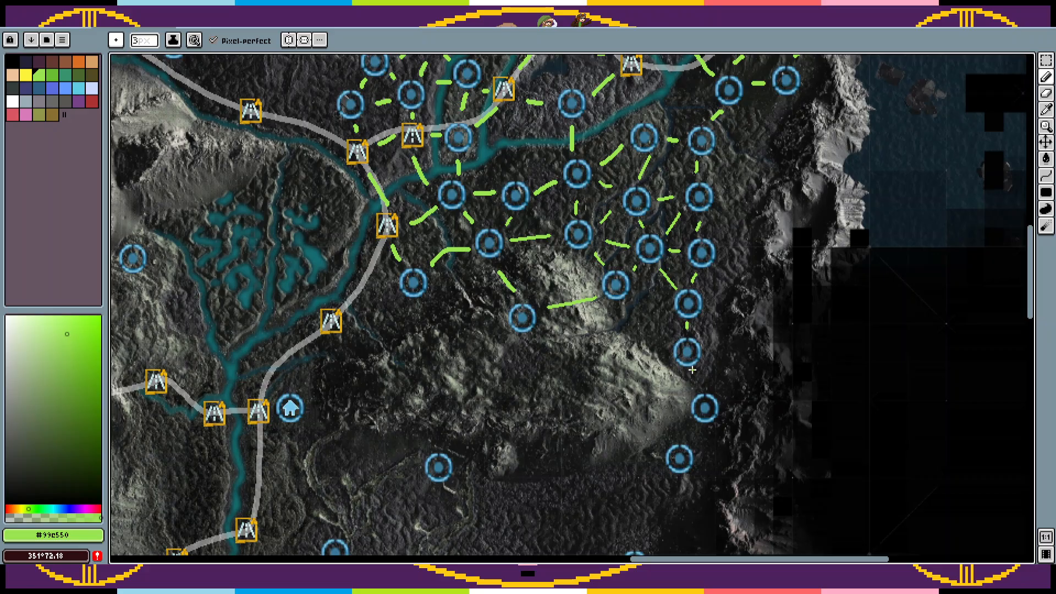
{"action": "scroll", "coordinate": [698, 382], "scroll_direction": "down", "scroll_amount": 2}
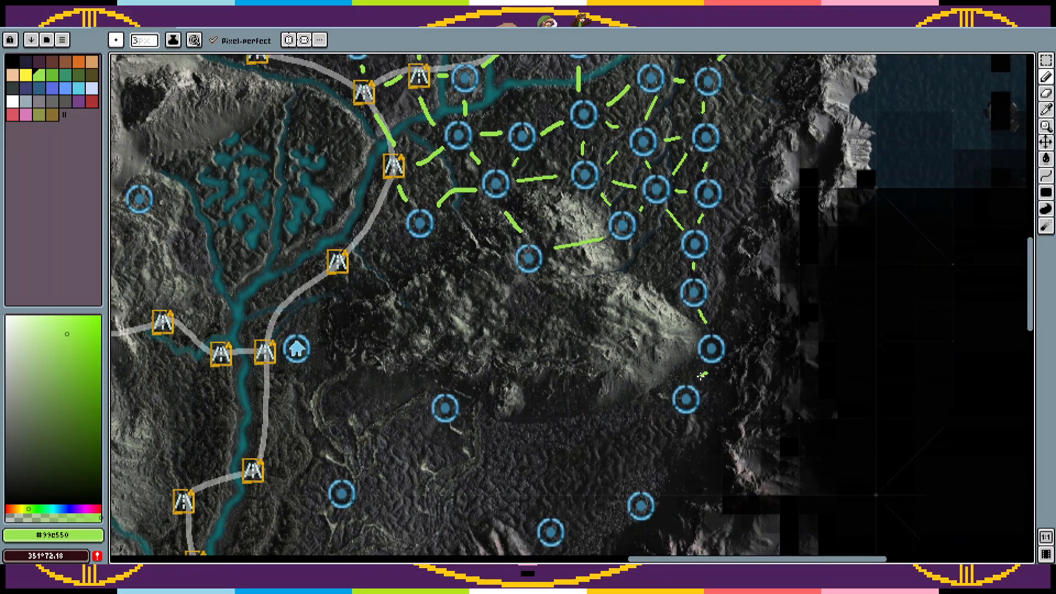
Step: Paste four circle markers across the mountain, between its linked northern circle and its eastern tip
{"action": "left_click_drag", "start_coordinate": [668, 335], "coordinate": [730, 376]}
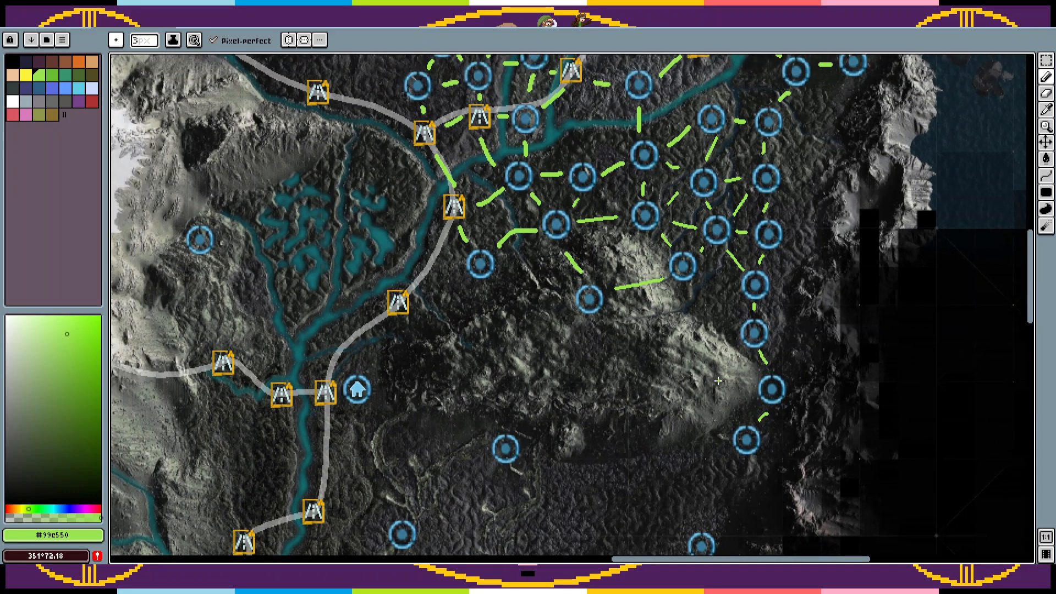
{"action": "key", "text": "ctrl+v"}
{"action": "mouse_move", "coordinate": [778, 332]}
{"action": "left_mouse_down"}
{"action": "mouse_move", "coordinate": [687, 379]}
{"action": "mouse_move", "coordinate": [699, 388]}
{"action": "left_mouse_up"}
{"action": "key", "text": "ctrl+v"}
{"action": "mouse_move", "coordinate": [754, 312]}
{"action": "left_mouse_down"}
{"action": "mouse_move", "coordinate": [642, 360]}
{"action": "mouse_move", "coordinate": [631, 341]}
{"action": "left_mouse_up"}
{"action": "key", "text": "ctrl+v"}
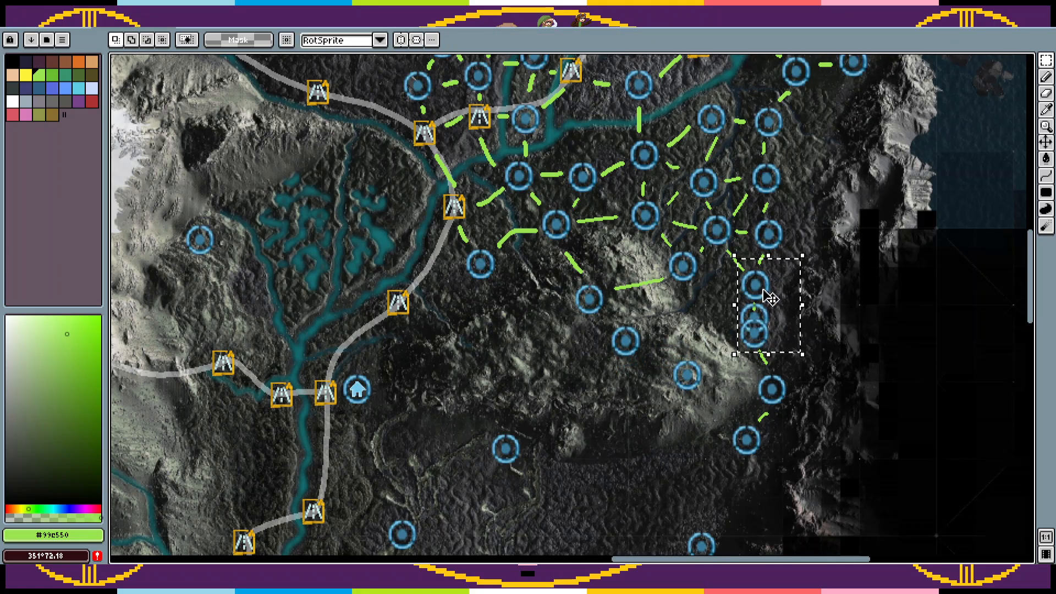
{"action": "mouse_move", "coordinate": [764, 292]}
{"action": "left_mouse_down"}
{"action": "mouse_move", "coordinate": [601, 347]}
{"action": "mouse_move", "coordinate": [548, 303]}
{"action": "left_mouse_up"}
{"action": "key", "text": "ctrl+v"}
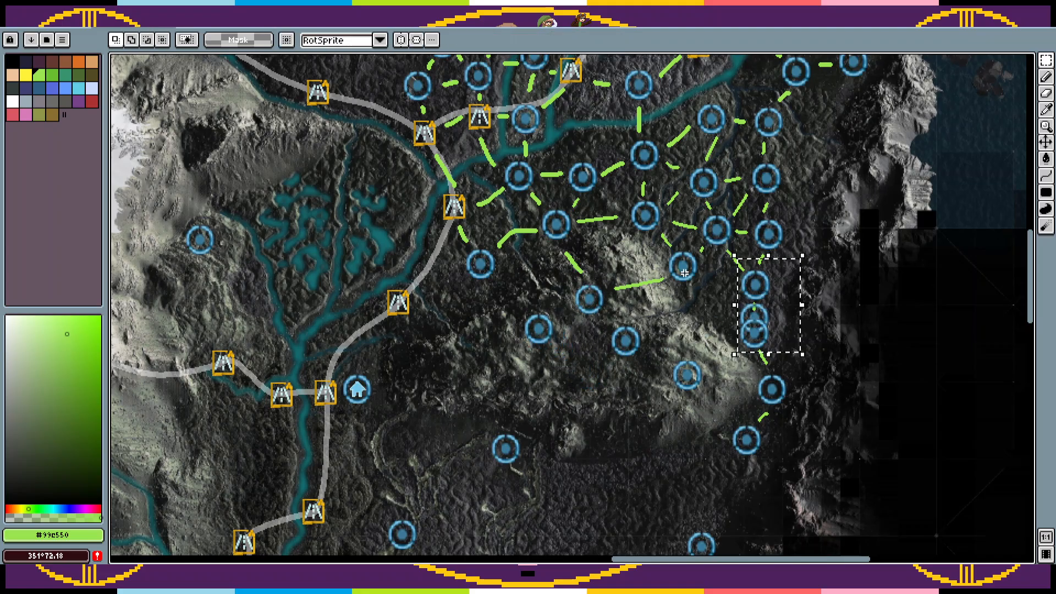
{"action": "mouse_move", "coordinate": [779, 312]}
{"action": "left_mouse_down"}
{"action": "mouse_move", "coordinate": [599, 369]}
{"action": "mouse_move", "coordinate": [551, 404]}
{"action": "mouse_move", "coordinate": [635, 398]}
{"action": "left_mouse_up"}
{"action": "key", "text": "Return"}
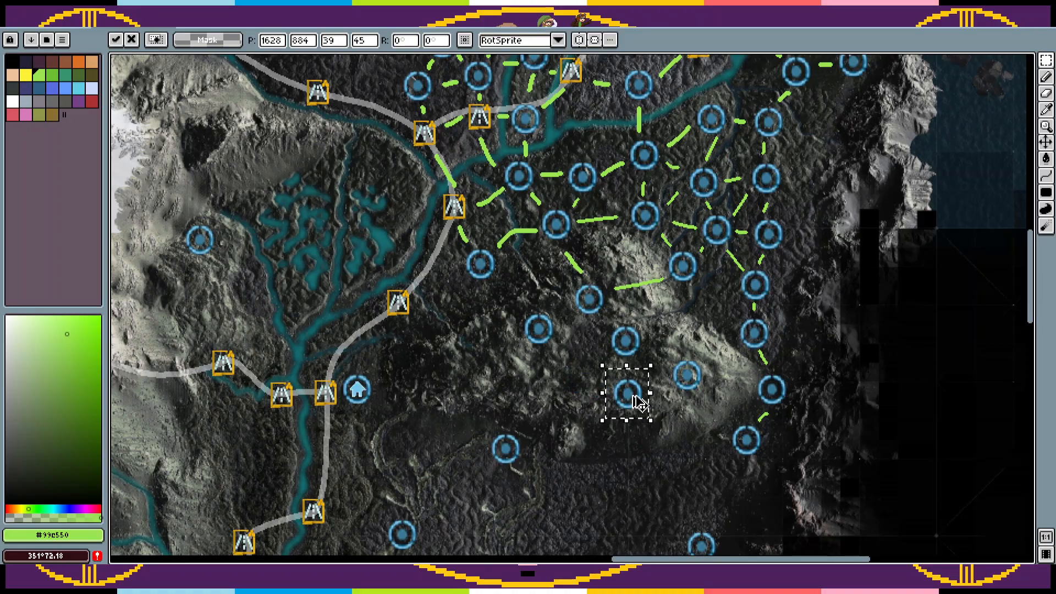
Step: Place two more circle markers on the mountain's western side and draw green links between the mountain circles and to the nearby road marker
{"action": "key", "text": "ctrl+v"}
{"action": "left_click_drag", "start_coordinate": [597, 365], "coordinate": [520, 350]}
{"action": "left_click", "coordinate": [549, 374]}
{"action": "left_click_drag", "start_coordinate": [553, 385], "coordinate": [580, 347]}
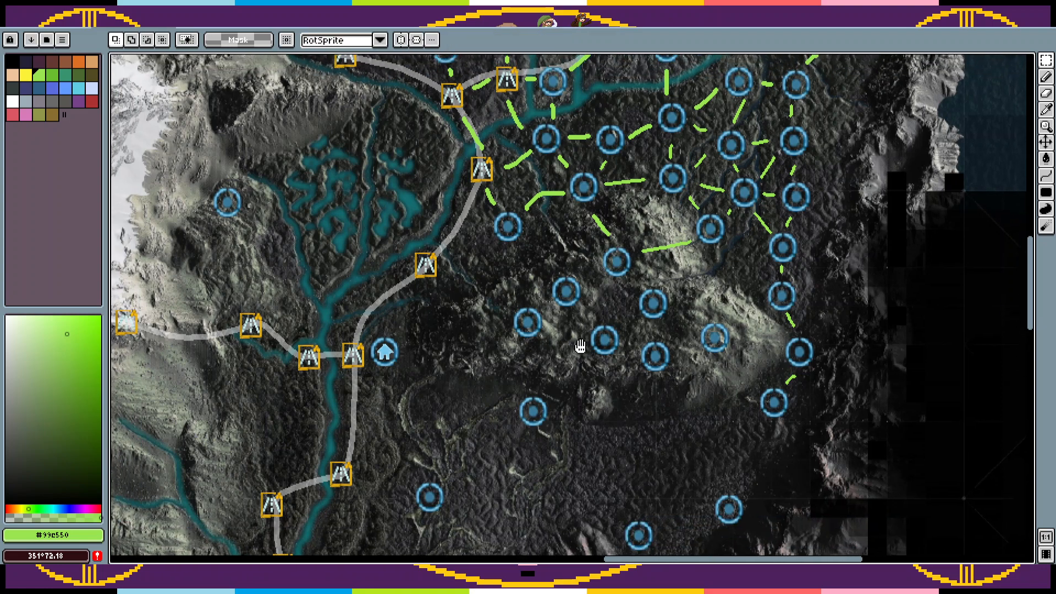
{"action": "mouse_move", "coordinate": [542, 305]}
{"action": "left_mouse_down"}
{"action": "mouse_move", "coordinate": [506, 345]}
{"action": "mouse_move", "coordinate": [525, 325]}
{"action": "left_mouse_up"}
{"action": "key", "text": "ctrl+d"}
{"action": "key", "text": "b"}
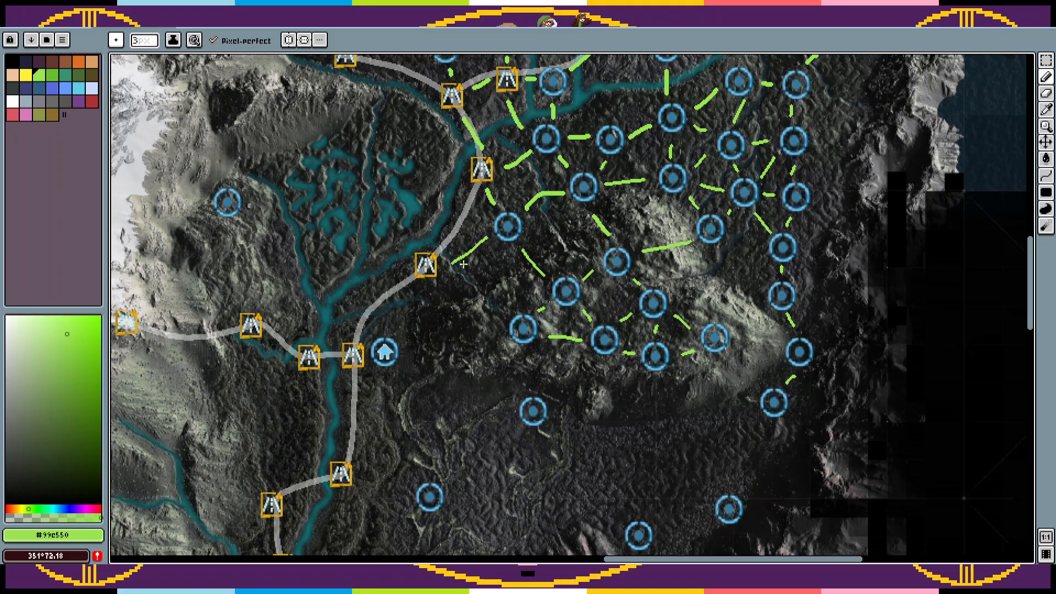
Step: Sample the river's dark teal beside the linked road marker as the pencil colour for the Water layer
{"action": "key", "text": "z"}
{"action": "left_click", "coordinate": [464, 264]}
{"action": "key", "text": "Tab"}
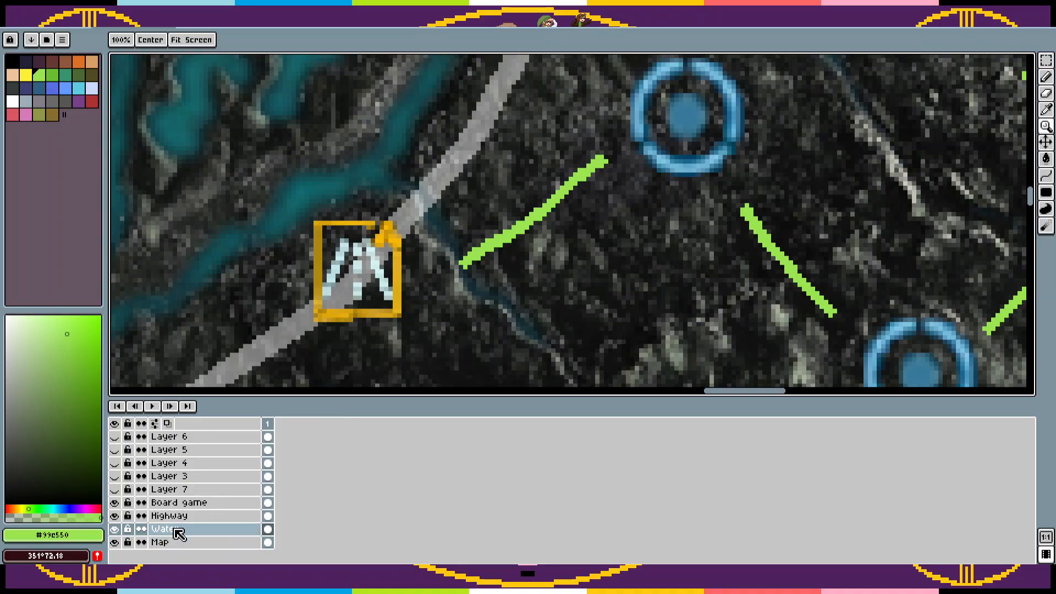
{"action": "key", "text": "Tab"}
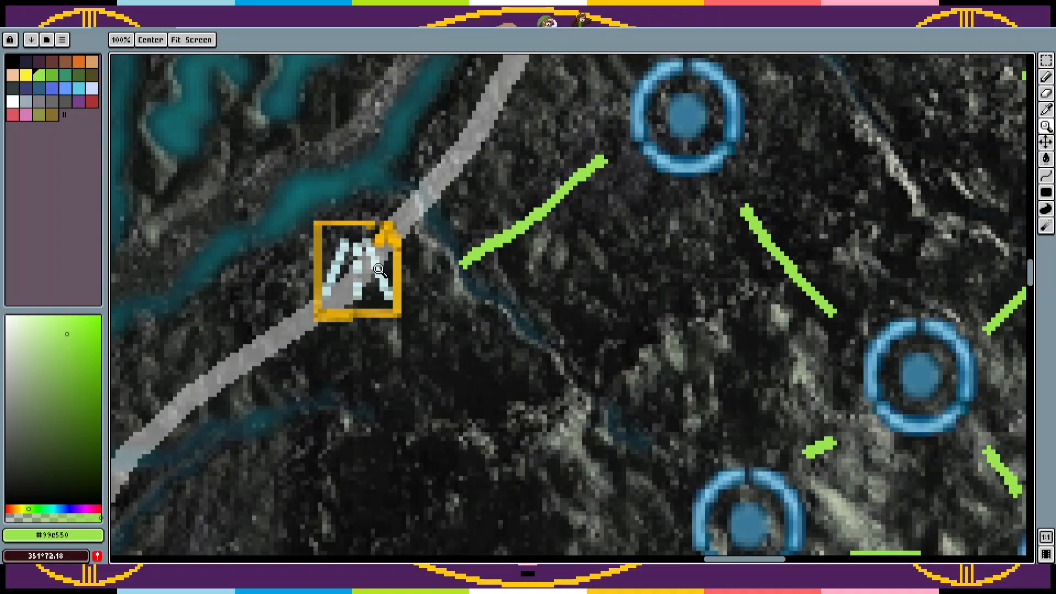
{"action": "key", "text": "i"}
{"action": "left_click", "coordinate": [379, 177]}
{"action": "key", "text": "b"}
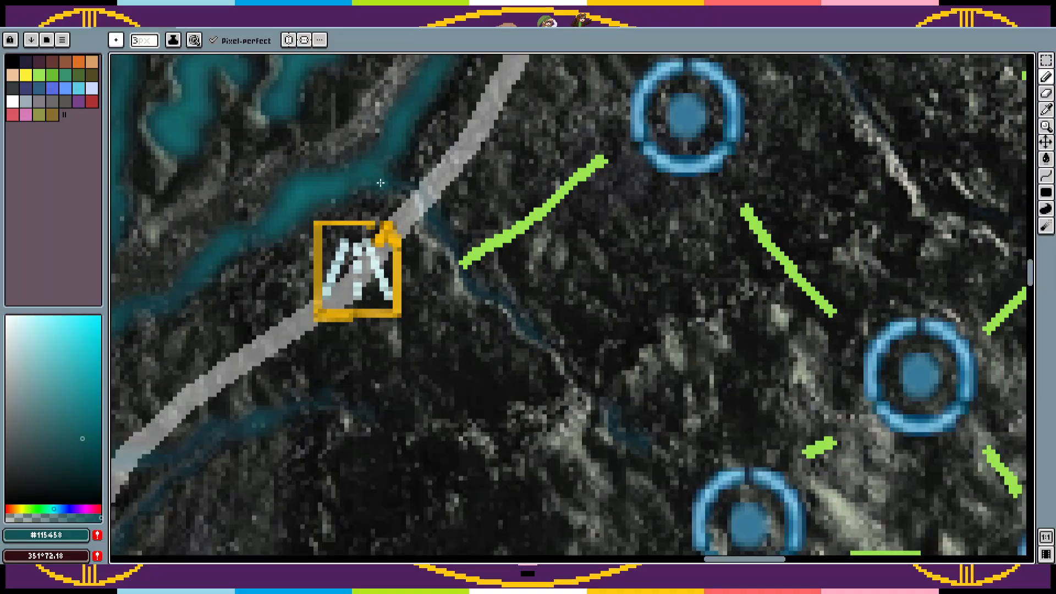
Step: Trace the faint stream in teal from the river southeast across the road, and thicken its line
{"action": "mouse_move", "coordinate": [381, 178]}
{"action": "left_mouse_down"}
{"action": "mouse_move", "coordinate": [433, 221]}
{"action": "mouse_move", "coordinate": [482, 298]}
{"action": "mouse_move", "coordinate": [646, 449]}
{"action": "left_mouse_up"}
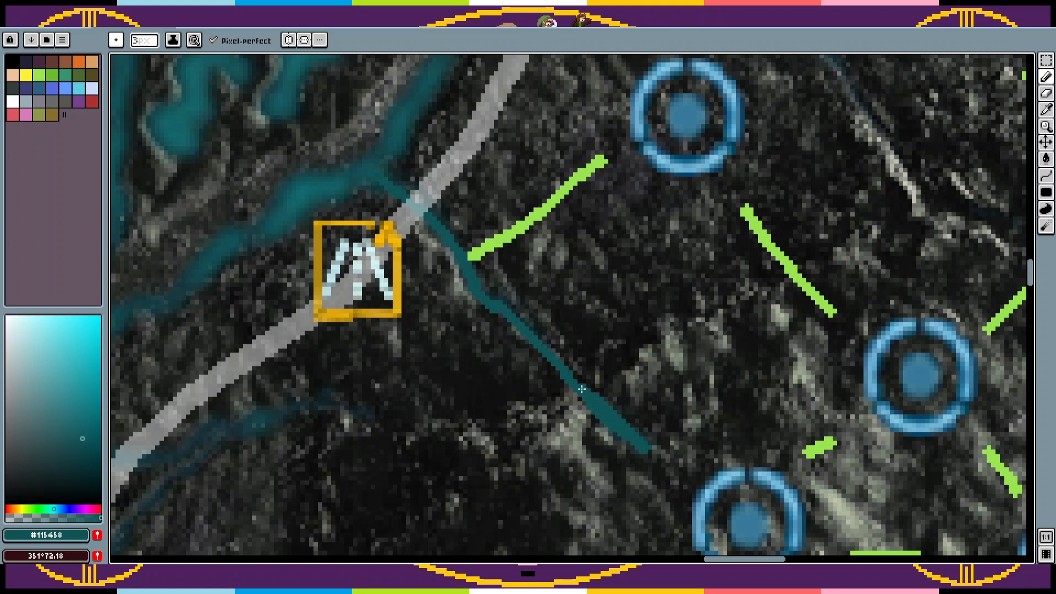
{"action": "left_click_drag", "start_coordinate": [540, 335], "coordinate": [483, 287]}
{"action": "left_click_drag", "start_coordinate": [455, 237], "coordinate": [392, 179]}
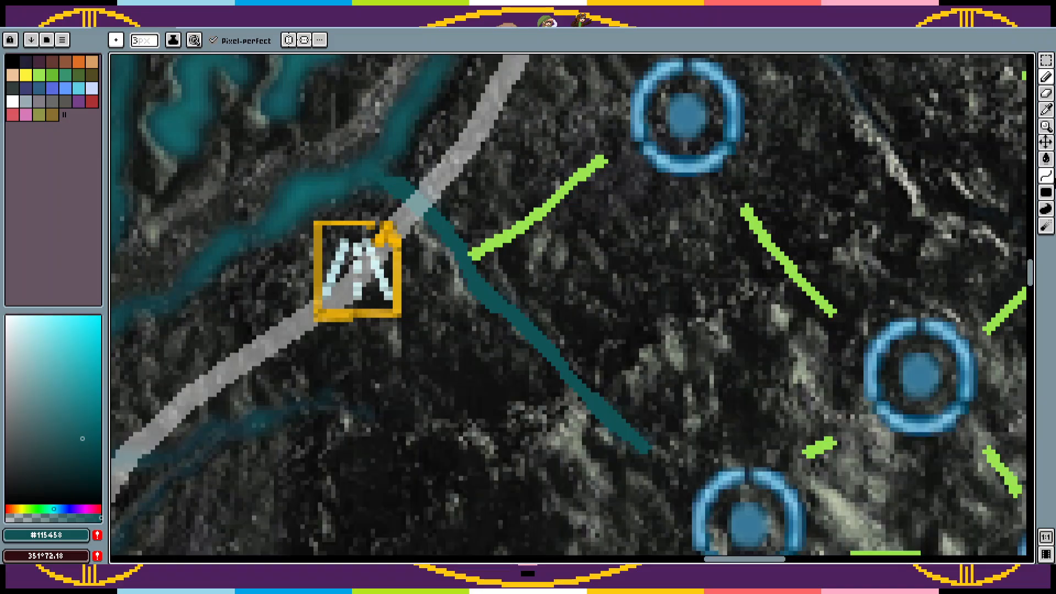
Step: Try to soften the traced teal stream southeast of the road with the Blur tool
{"action": "left_click", "coordinate": [1046, 226]}
{"action": "left_click", "coordinate": [1015, 228]}
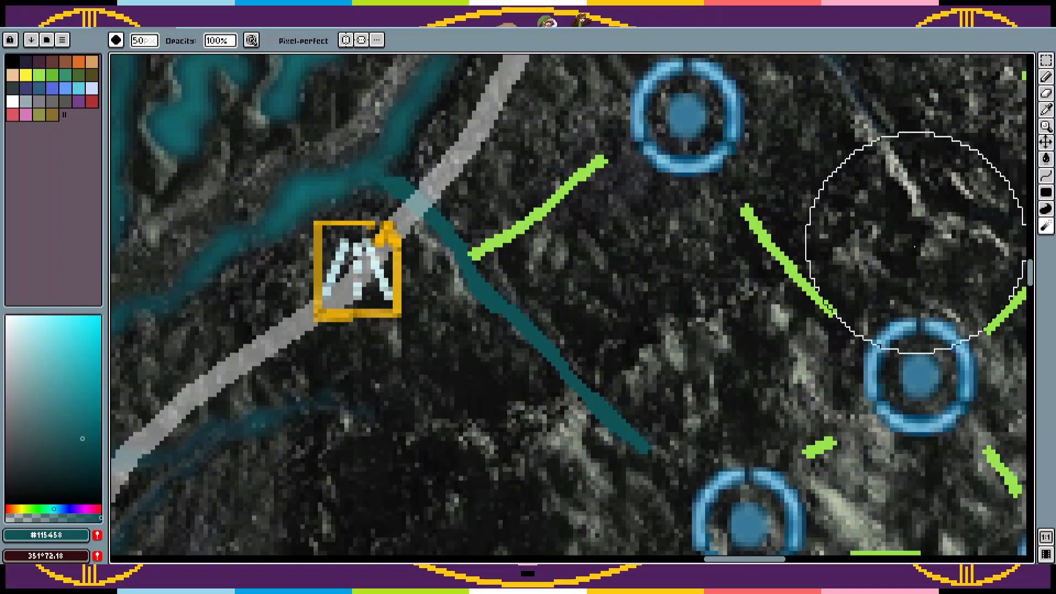
{"action": "mouse_move", "coordinate": [528, 349]}
{"action": "left_mouse_down"}
{"action": "mouse_move", "coordinate": [582, 355]}
{"action": "mouse_move", "coordinate": [459, 252]}
{"action": "mouse_move", "coordinate": [491, 278]}
{"action": "left_mouse_up"}
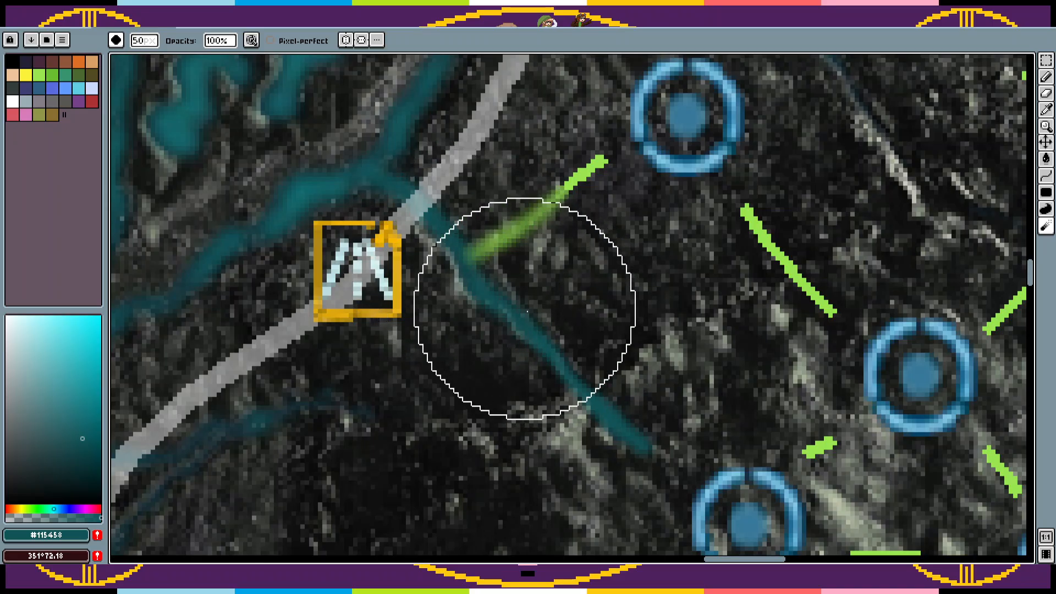
{"action": "key", "text": "z"}
{"action": "key", "text": "Tab"}
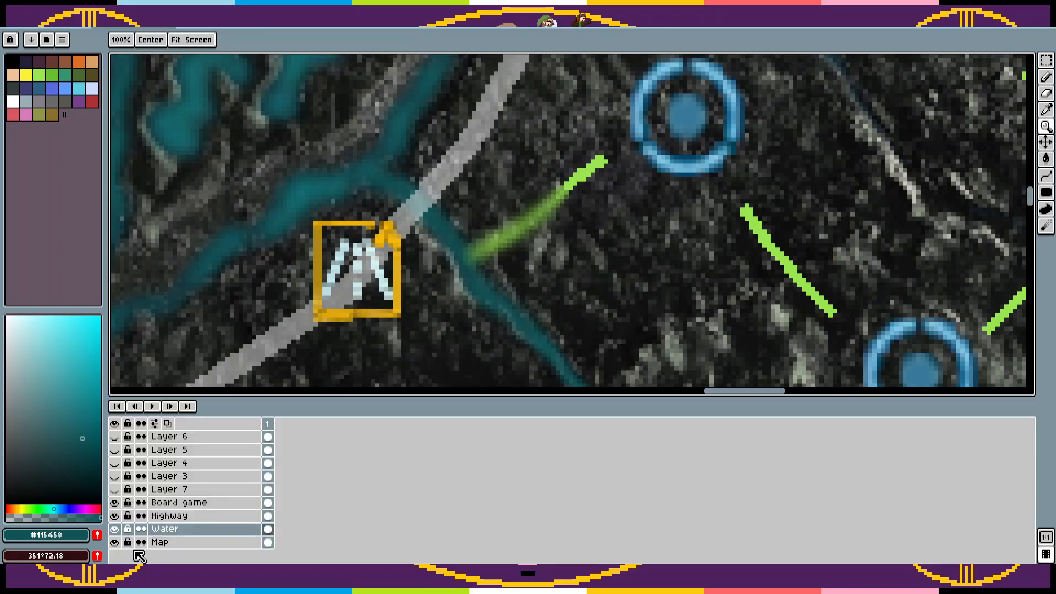
Step: Check which layer holds the nearby green link, and undo the blur and the teal stream strokes on the Water layer
{"action": "left_click", "coordinate": [171, 505]}
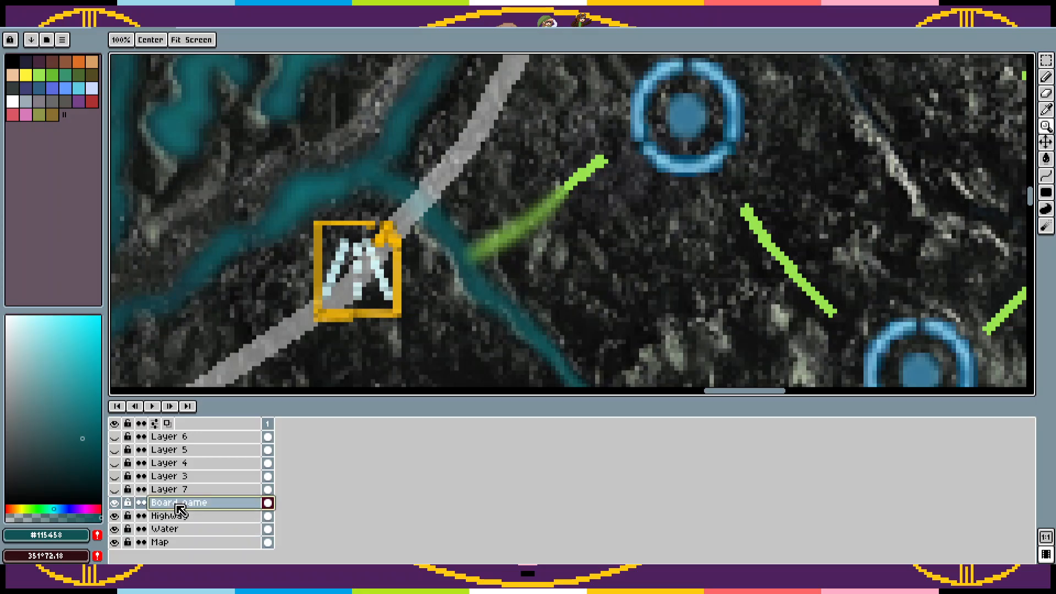
{"action": "key", "text": "Tab"}
{"action": "scroll", "coordinate": [505, 349], "scroll_direction": "down", "scroll_amount": 4}
{"action": "key", "text": "v"}
{"action": "key", "text": "z"}
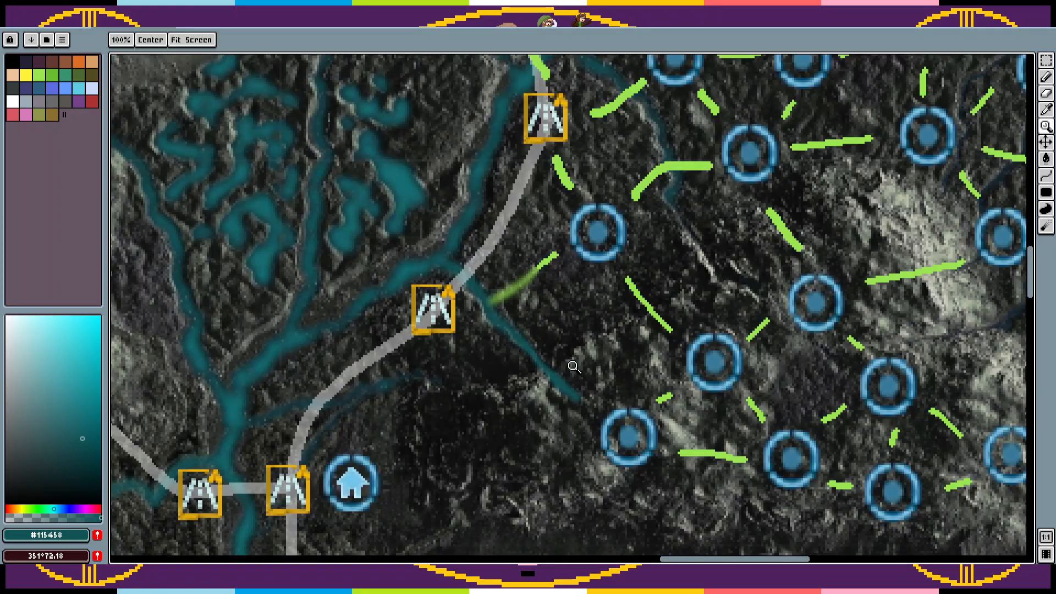
{"action": "scroll", "coordinate": [539, 363], "scroll_direction": "right", "scroll_amount": 3}
{"action": "key", "text": "Tab"}
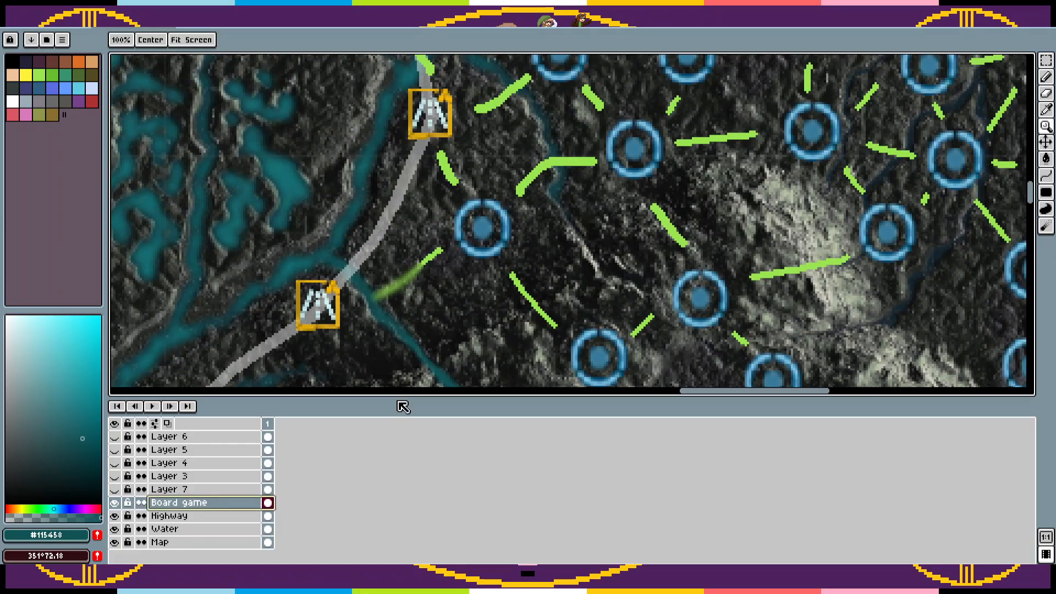
{"action": "left_click", "coordinate": [115, 529]}
{"action": "left_click", "coordinate": [115, 529]}
{"action": "key", "text": "ctrl+z"}
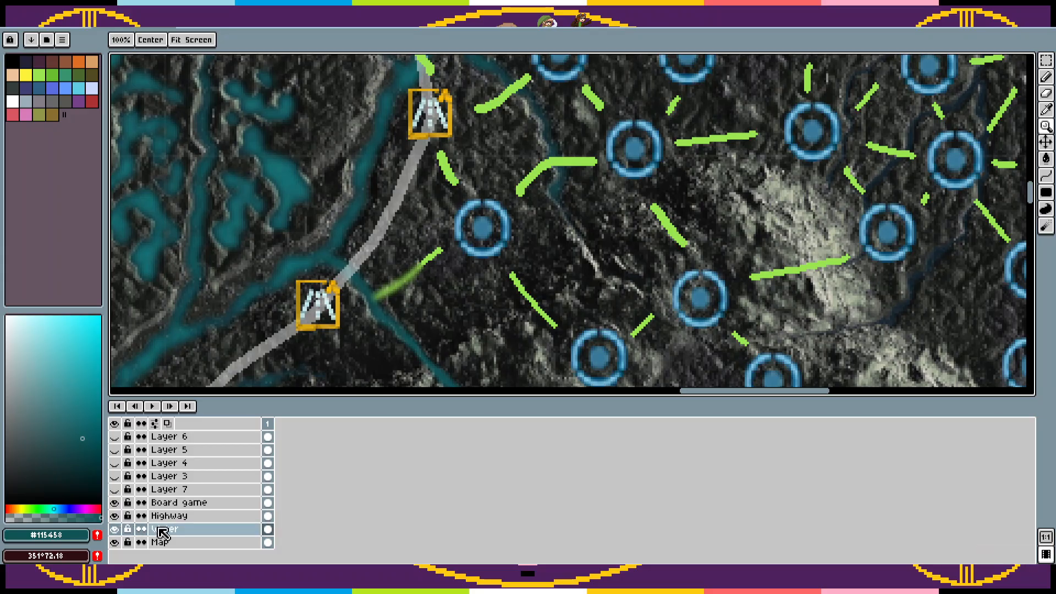
{"action": "key", "text": "ctrl+z"}
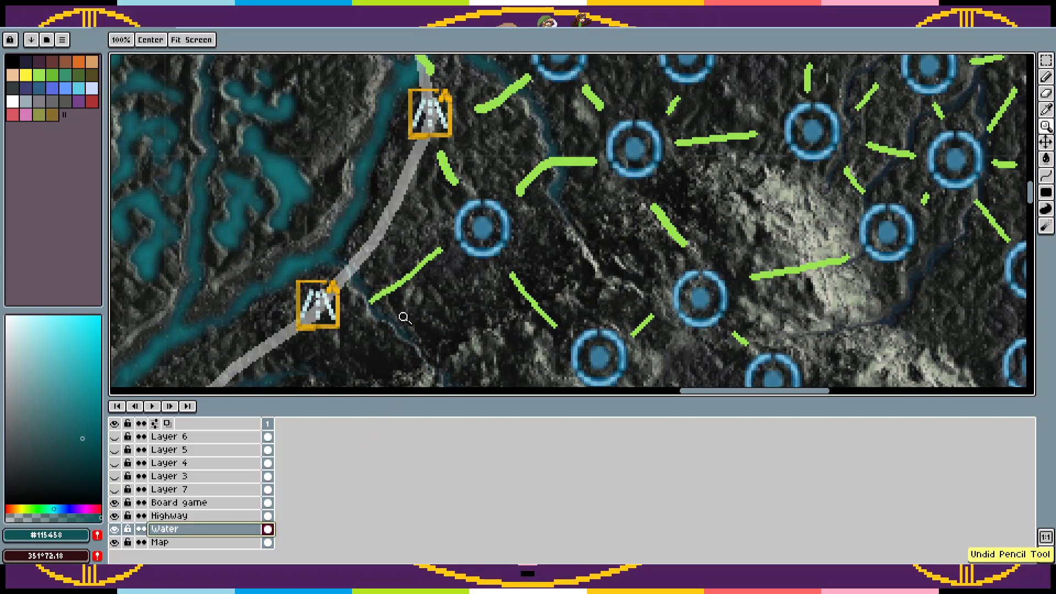
Step: Erase the green link beside the road marker from the Water layer and retrace the faint stream southeast across the road in teal
{"action": "key", "text": "e"}
{"action": "left_click_drag", "start_coordinate": [378, 299], "coordinate": [435, 252]}
{"action": "key", "text": "b"}
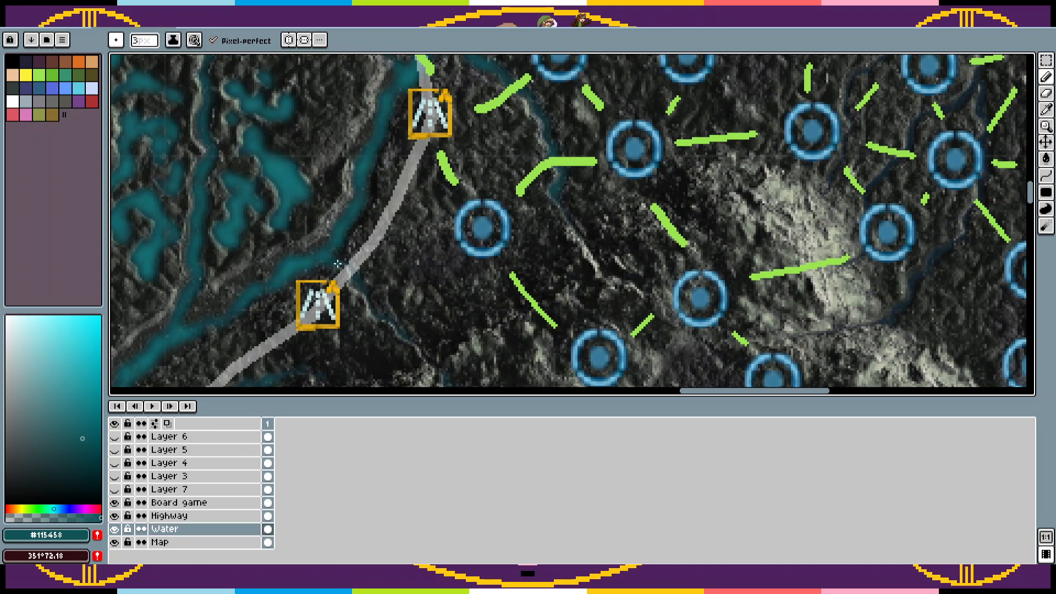
{"action": "left_click_drag", "start_coordinate": [338, 264], "coordinate": [399, 328]}
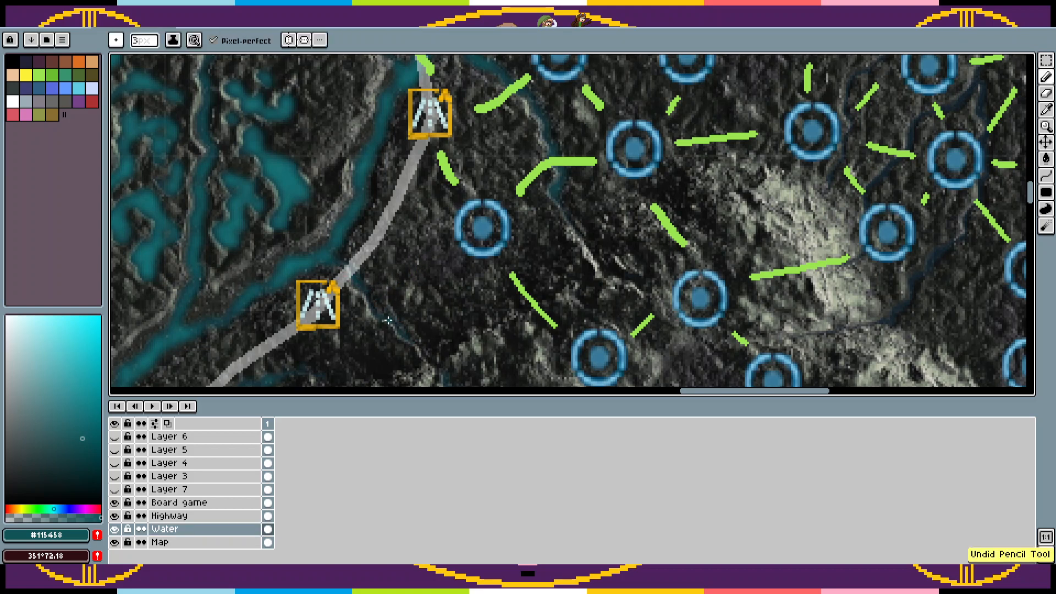
{"action": "scroll", "coordinate": [479, 264], "scroll_direction": "up", "scroll_amount": 3}
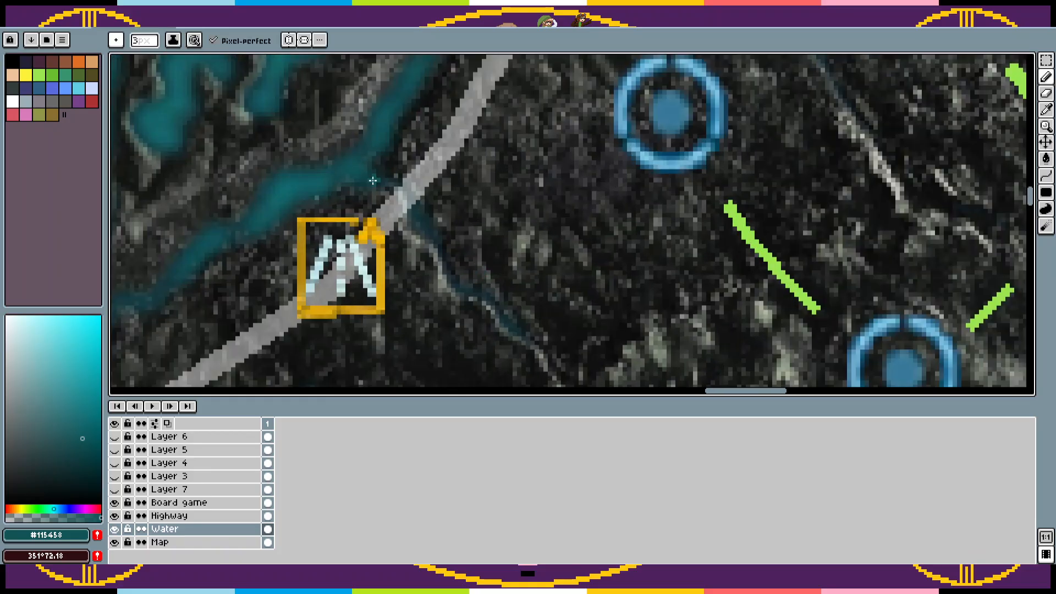
{"action": "mouse_move", "coordinate": [373, 180]}
{"action": "left_mouse_down"}
{"action": "mouse_move", "coordinate": [438, 240]}
{"action": "mouse_move", "coordinate": [487, 312]}
{"action": "left_mouse_up"}
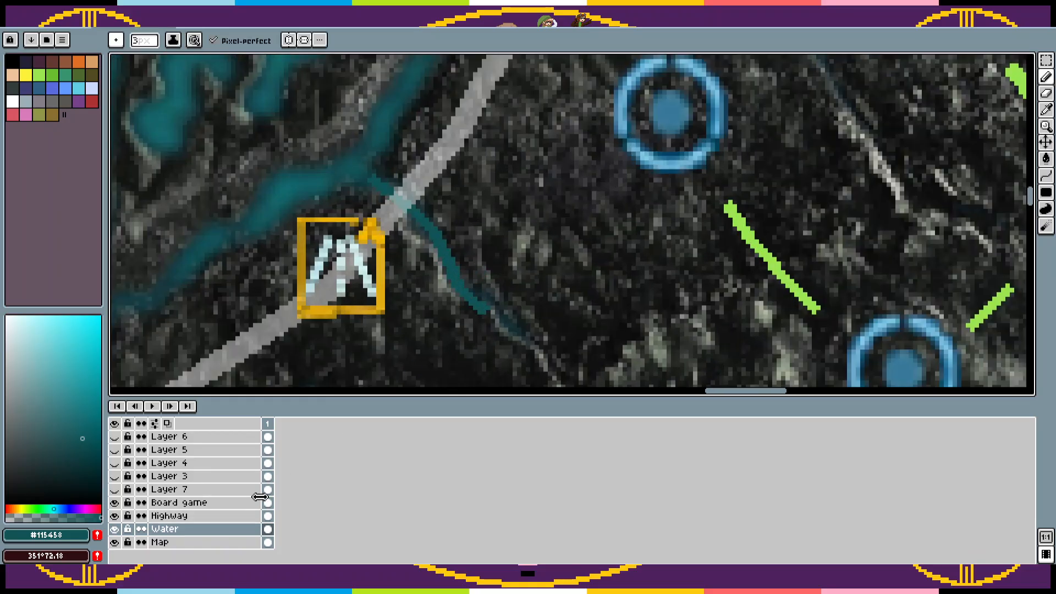
{"action": "key", "text": "Tab"}
{"action": "mouse_move", "coordinate": [638, 357]}
{"action": "left_mouse_down"}
{"action": "mouse_move", "coordinate": [596, 303]}
{"action": "mouse_move", "coordinate": [549, 271]}
{"action": "mouse_move", "coordinate": [418, 106]}
{"action": "mouse_move", "coordinate": [380, 82]}
{"action": "left_mouse_up"}
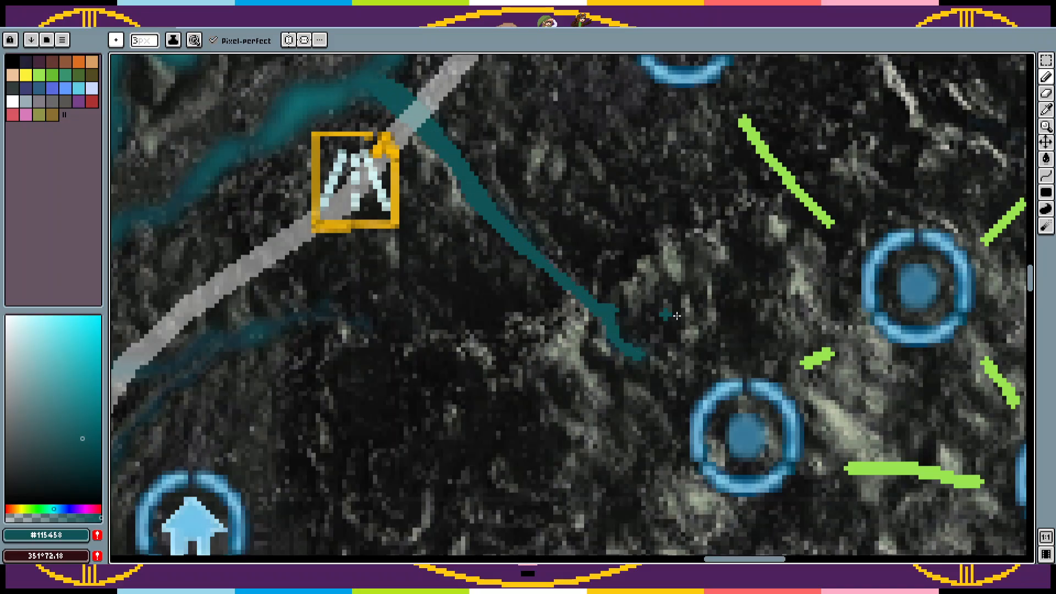
Step: Soften the retraced teal stream on the Water layer with the Blur tool
{"action": "left_click", "coordinate": [1015, 229]}
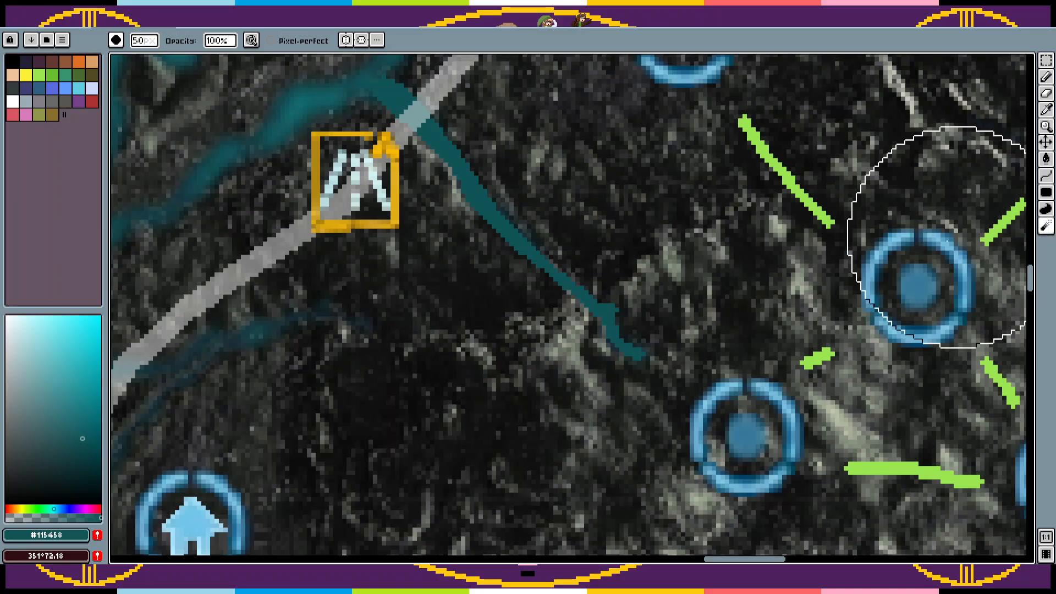
{"action": "mouse_move", "coordinate": [633, 350]}
{"action": "left_mouse_down"}
{"action": "mouse_move", "coordinate": [459, 165]}
{"action": "mouse_move", "coordinate": [422, 153]}
{"action": "mouse_move", "coordinate": [562, 294]}
{"action": "mouse_move", "coordinate": [451, 167]}
{"action": "mouse_move", "coordinate": [582, 289]}
{"action": "mouse_move", "coordinate": [421, 356]}
{"action": "left_mouse_up"}
{"action": "key", "text": "z"}
{"action": "right_click", "coordinate": [582, 289]}
{"action": "right_click", "coordinate": [588, 290]}
Step: Hide the Board game layer and cut the stray circle markers and green links around the mountain from the Water layer
{"action": "key", "text": "Tab"}
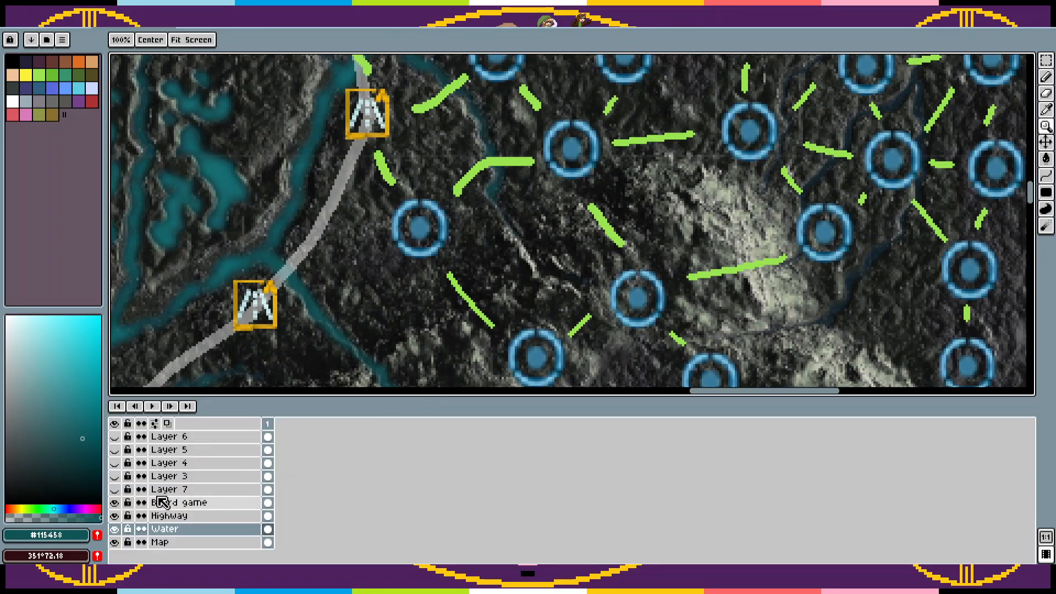
{"action": "left_click", "coordinate": [114, 503]}
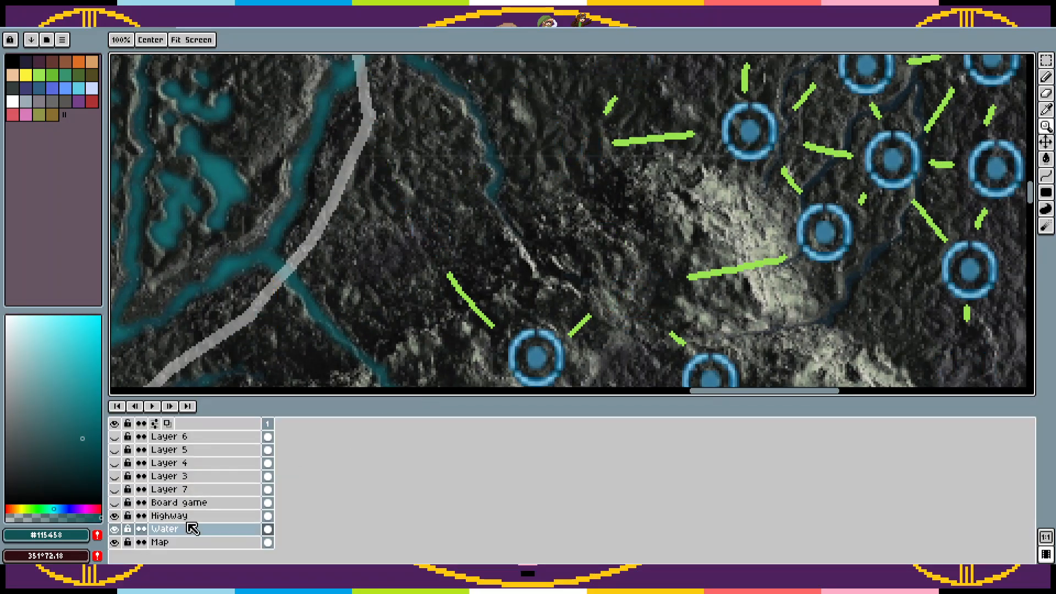
{"action": "key", "text": "Tab"}
{"action": "right_click", "coordinate": [603, 354]}
{"action": "left_click_drag", "start_coordinate": [604, 355], "coordinate": [566, 371]}
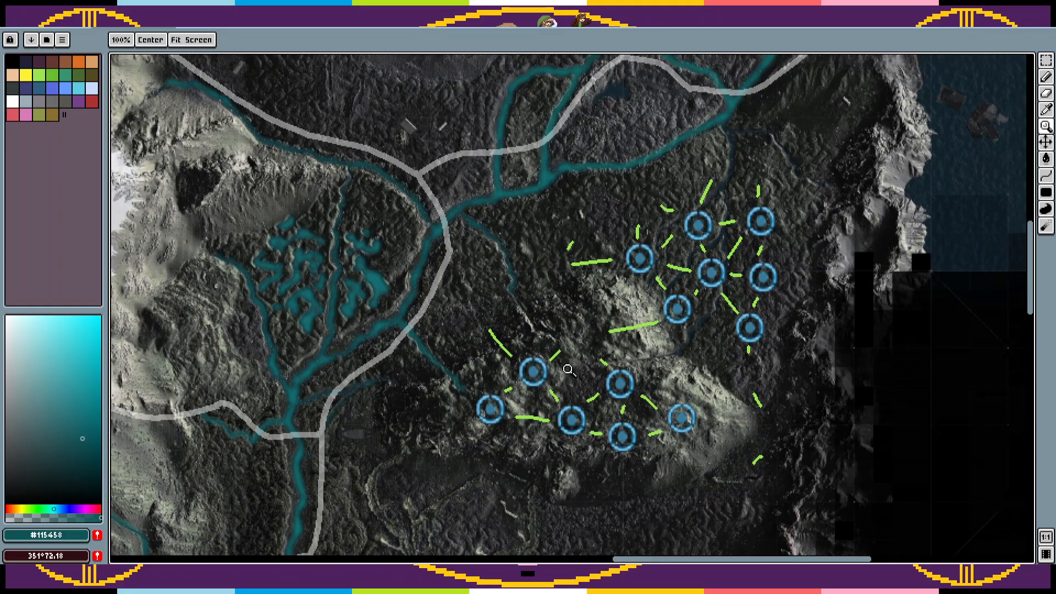
{"action": "key", "text": "m"}
{"action": "left_click_drag", "start_coordinate": [845, 498], "coordinate": [547, 198]}
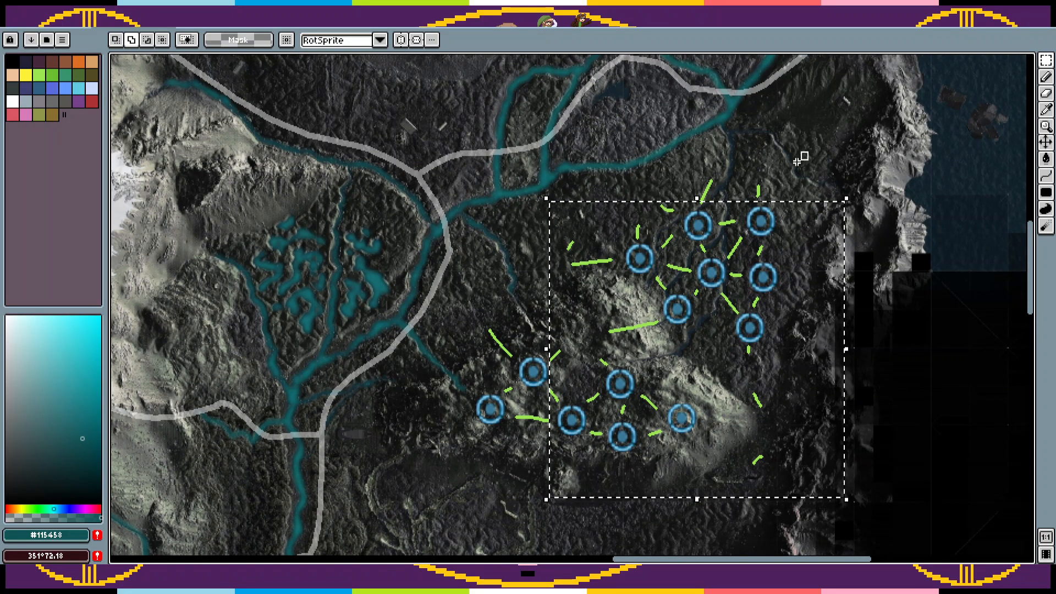
{"action": "left_click_drag", "start_coordinate": [808, 152], "coordinate": [696, 242]}
{"action": "left_click_drag", "start_coordinate": [644, 184], "coordinate": [696, 226]}
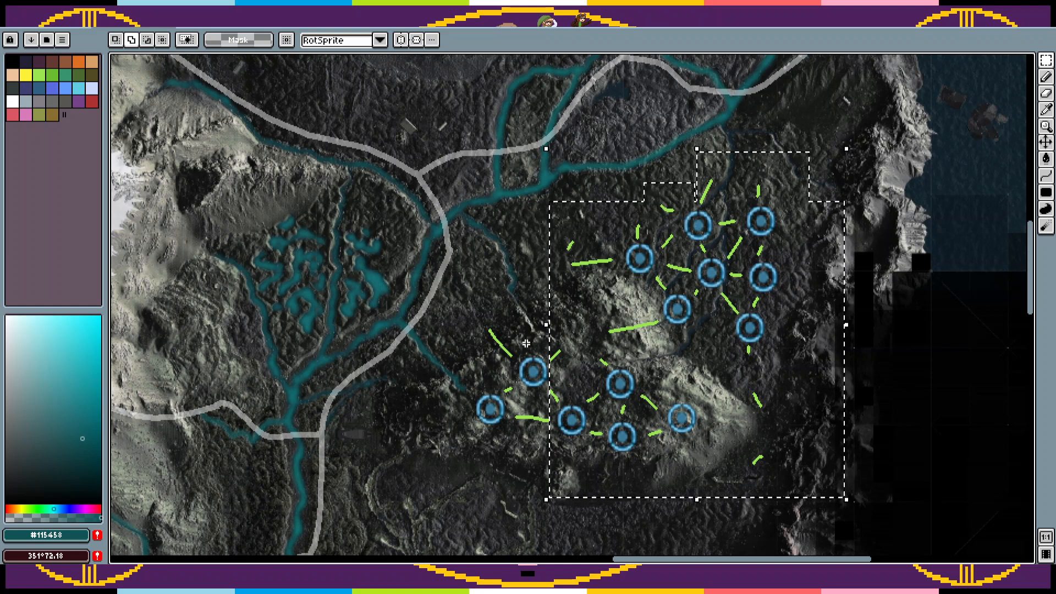
{"action": "left_click_drag", "start_coordinate": [479, 319], "coordinate": [590, 413]}
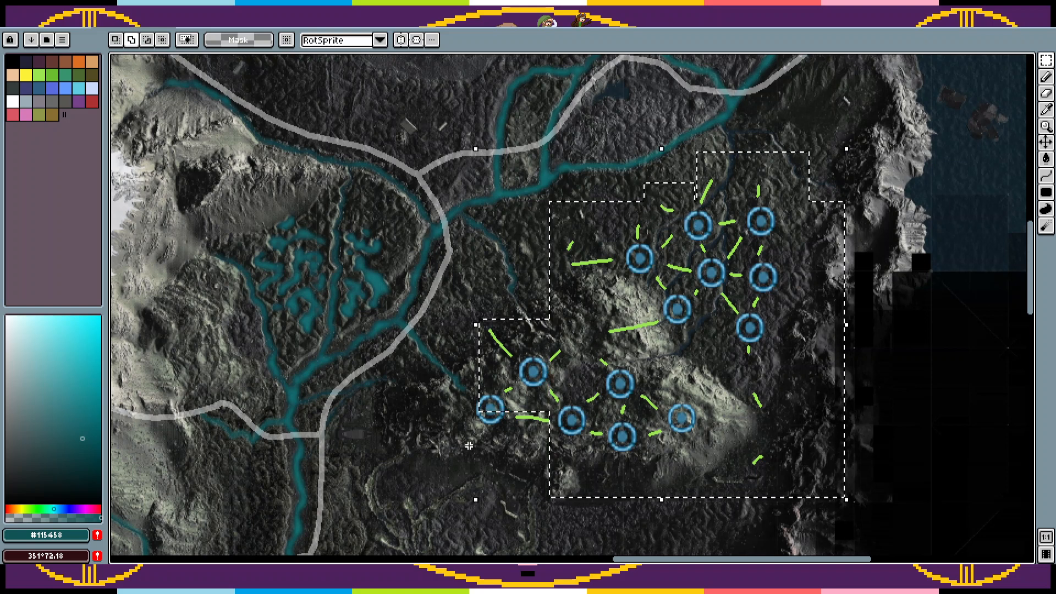
{"action": "left_click_drag", "start_coordinate": [466, 446], "coordinate": [587, 394]}
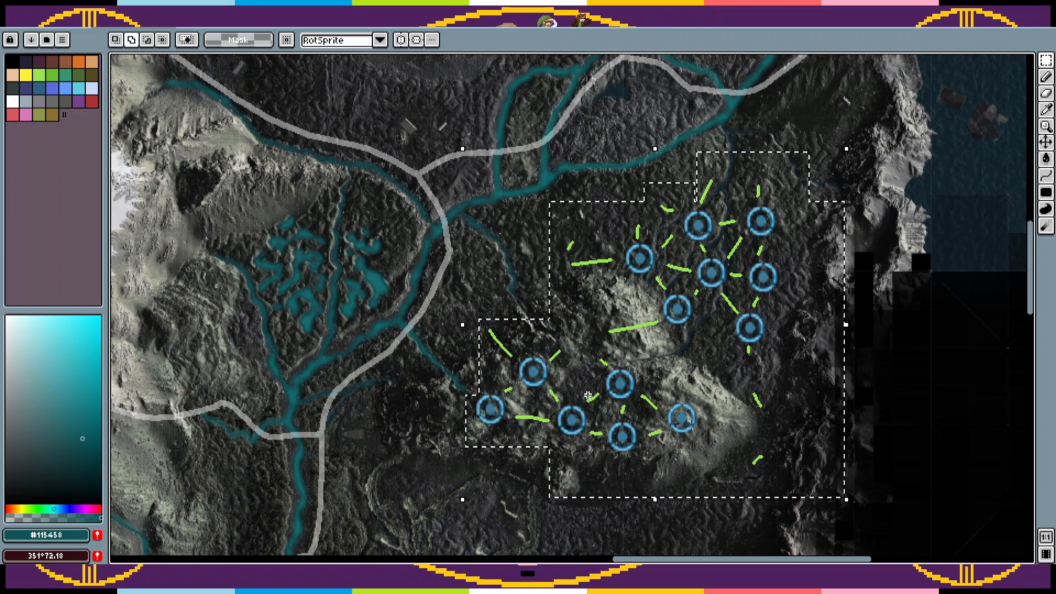
{"action": "key", "text": "ctrl+x"}
Step: Show the Board game layer again and paste the cut circles and links onto it in their original place
{"action": "key", "text": "Tab"}
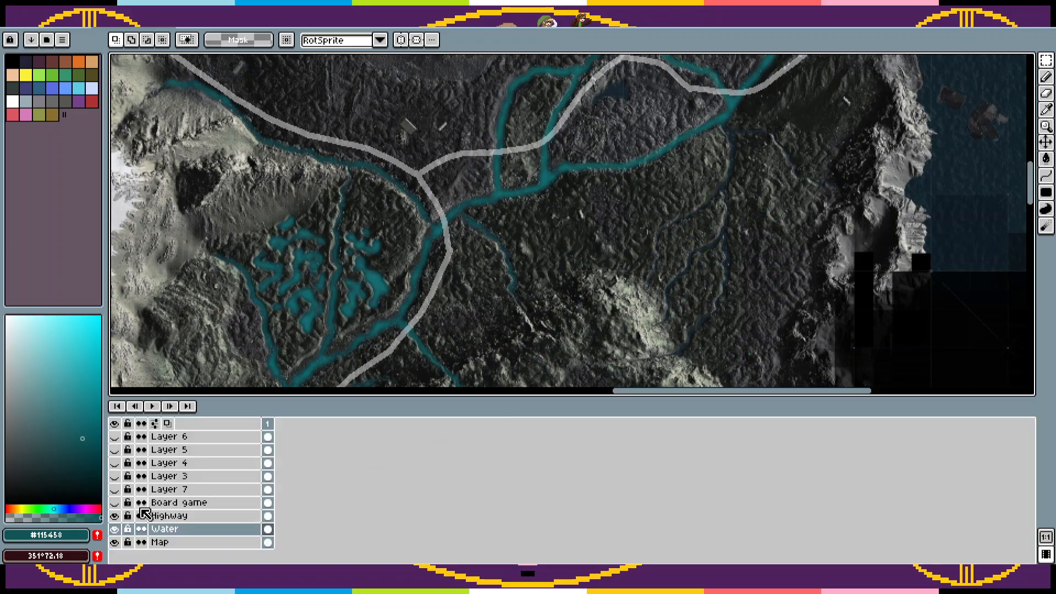
{"action": "left_click", "coordinate": [113, 502]}
{"action": "left_click", "coordinate": [239, 501]}
{"action": "key", "text": "ctrl+v"}
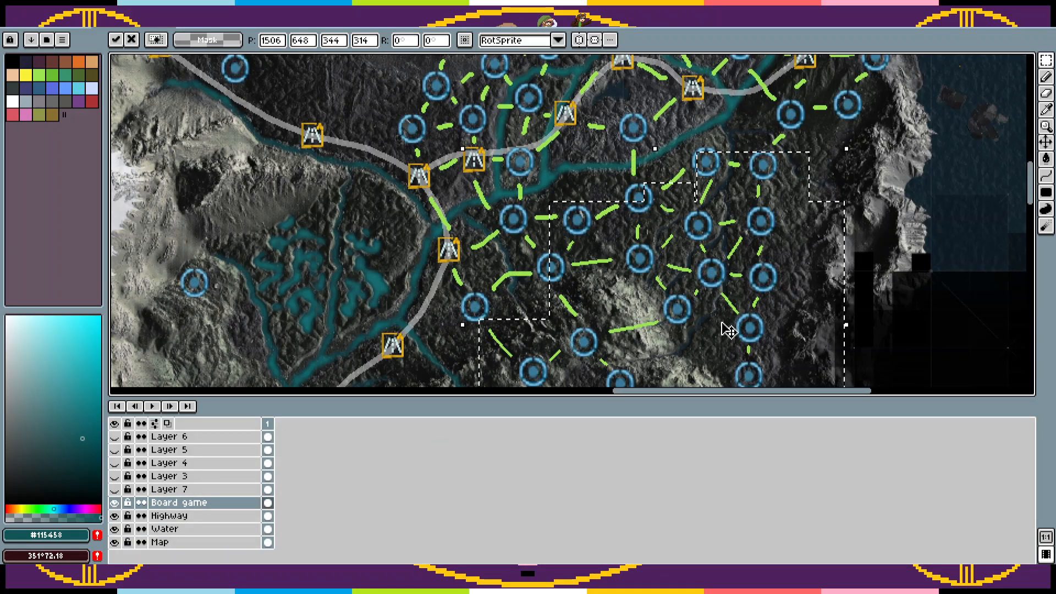
{"action": "key", "text": "ctrl+d"}
{"action": "left_click_drag", "start_coordinate": [721, 323], "coordinate": [684, 326]}
{"action": "key", "text": "Tab"}
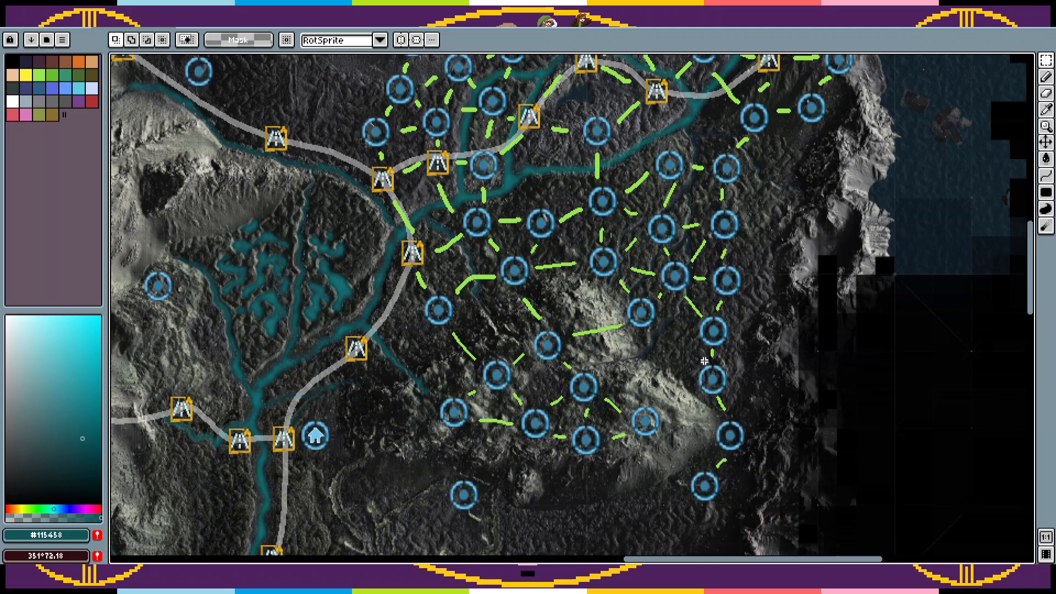
Step: Sample the link green and draw links from the road marker by the stream to the circle northeast and the mountain's westernmost circle
{"action": "key", "text": "i"}
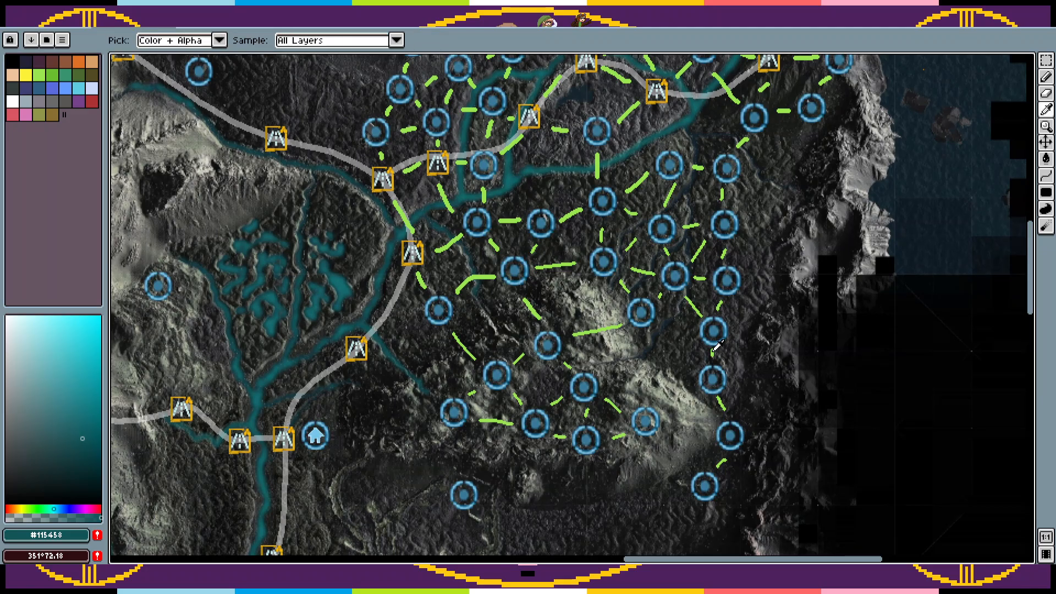
{"action": "left_click", "coordinate": [713, 349]}
{"action": "key", "text": "z"}
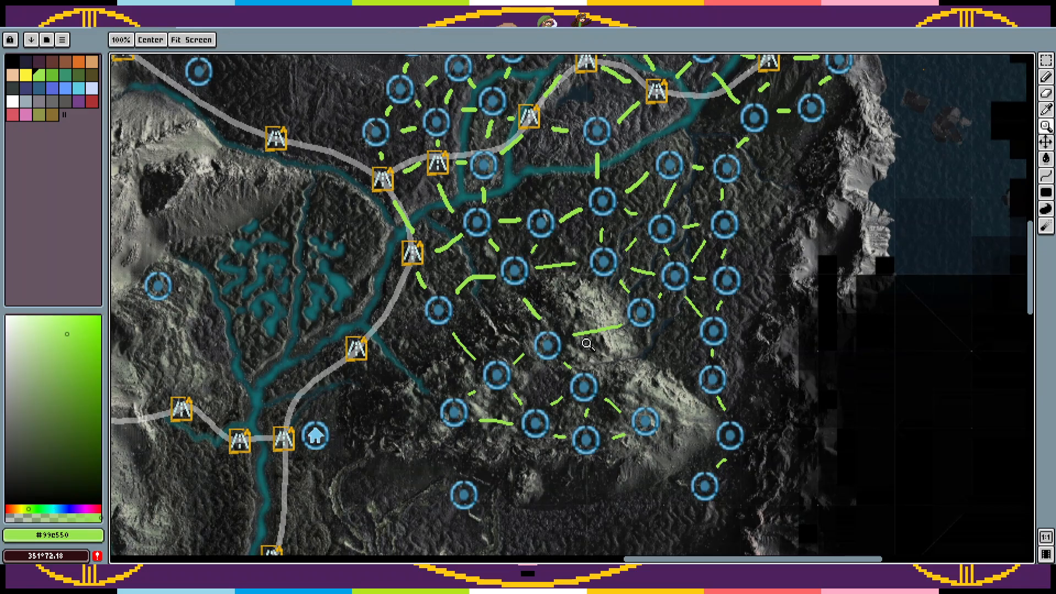
{"action": "left_click", "coordinate": [559, 338]}
{"action": "left_click_drag", "start_coordinate": [482, 359], "coordinate": [635, 302]}
{"action": "key", "text": "b"}
{"action": "left_click_drag", "start_coordinate": [466, 294], "coordinate": [369, 344]}
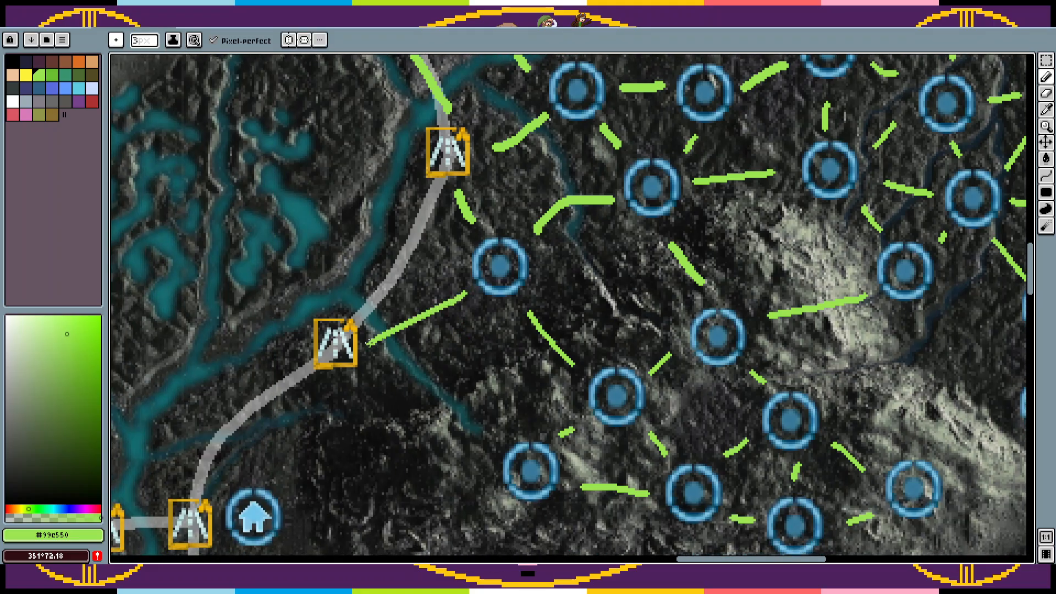
{"action": "left_click_drag", "start_coordinate": [451, 331], "coordinate": [486, 246]}
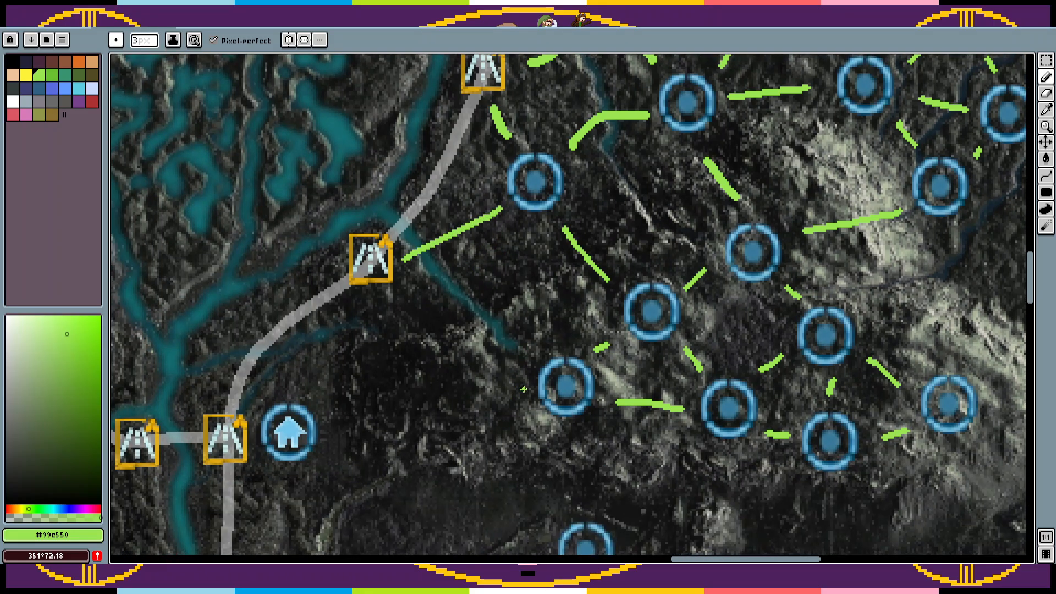
{"action": "left_click_drag", "start_coordinate": [507, 370], "coordinate": [415, 311]}
{"action": "key", "text": "z"}
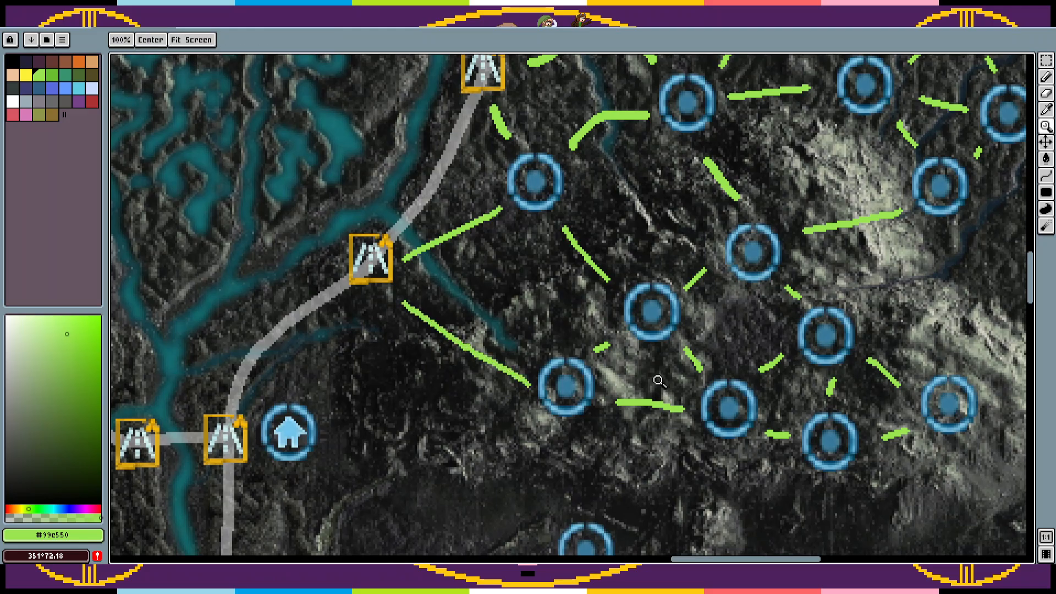
{"action": "right_click", "coordinate": [660, 378]}
{"action": "left_click_drag", "start_coordinate": [672, 372], "coordinate": [684, 275]}
{"action": "left_click", "coordinate": [558, 297]}
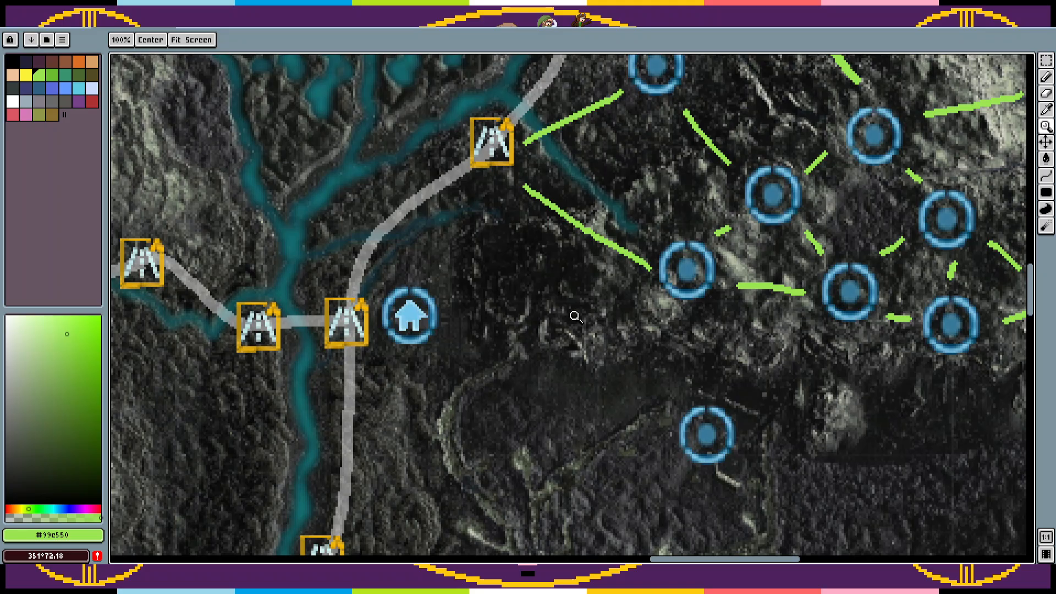
{"action": "key", "text": "ctrl+v"}
{"action": "key", "text": "ctrl+d"}
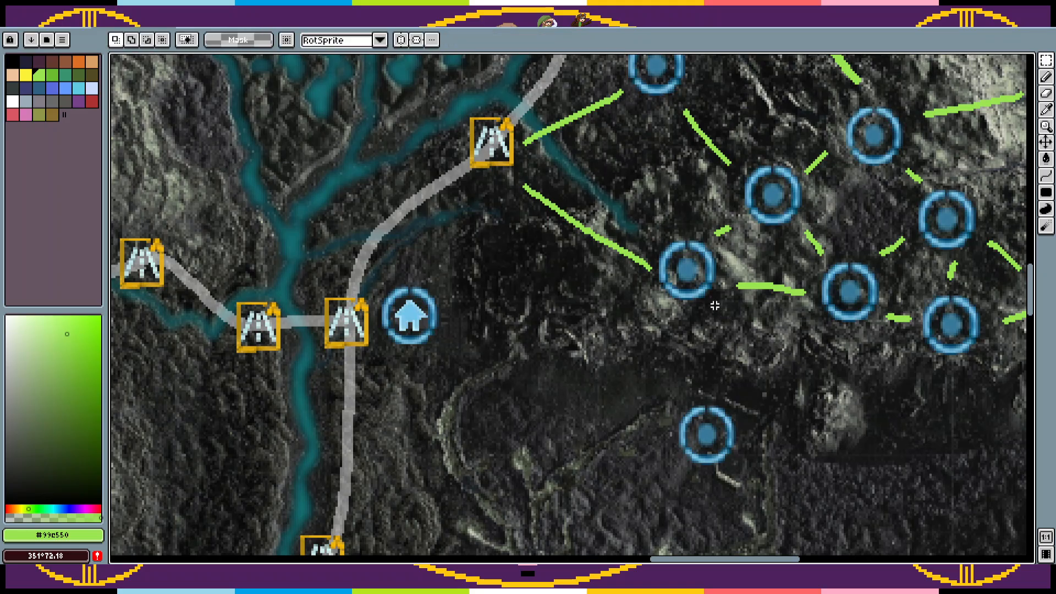
{"action": "key", "text": "ctrl+z"}
{"action": "key", "text": "ctrl+z"}
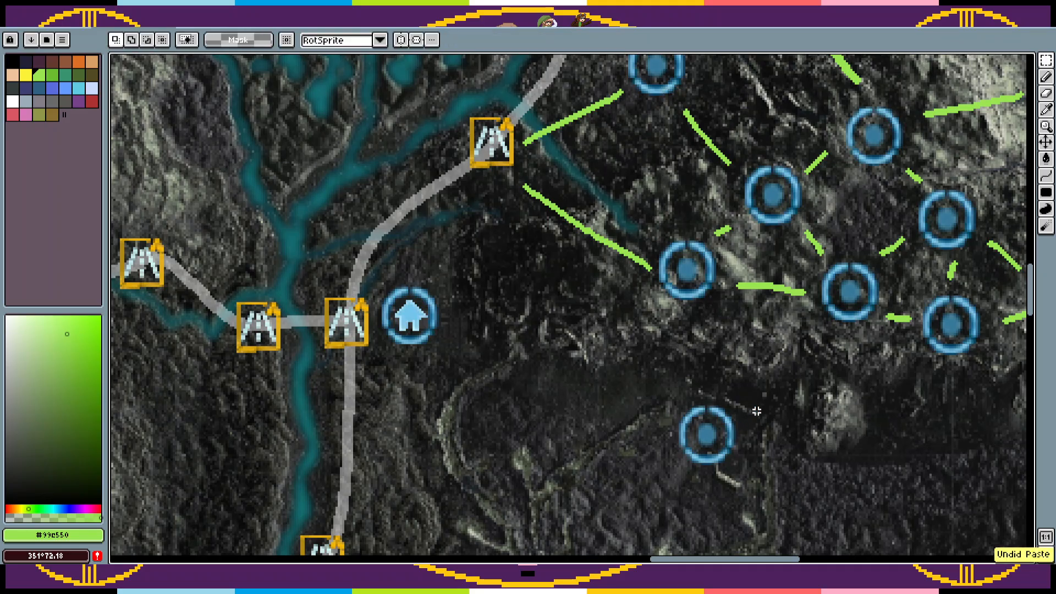
Step: Copy the lone circle marker south of the mountain to the spot between the house marker and the mountain's westernmost circle
{"action": "left_click_drag", "start_coordinate": [760, 385], "coordinate": [653, 483]}
{"action": "mouse_move", "coordinate": [707, 438]}
{"action": "left_mouse_down"}
{"action": "mouse_move", "coordinate": [525, 325]}
{"action": "mouse_move", "coordinate": [522, 290]}
{"action": "mouse_move", "coordinate": [531, 290]}
{"action": "left_mouse_up"}
{"action": "key", "text": "ctrl+d"}
Step: Draw green links from the new circle to the mountain's westernmost circle, the house marker and the road marker to the north
{"action": "key", "text": "b"}
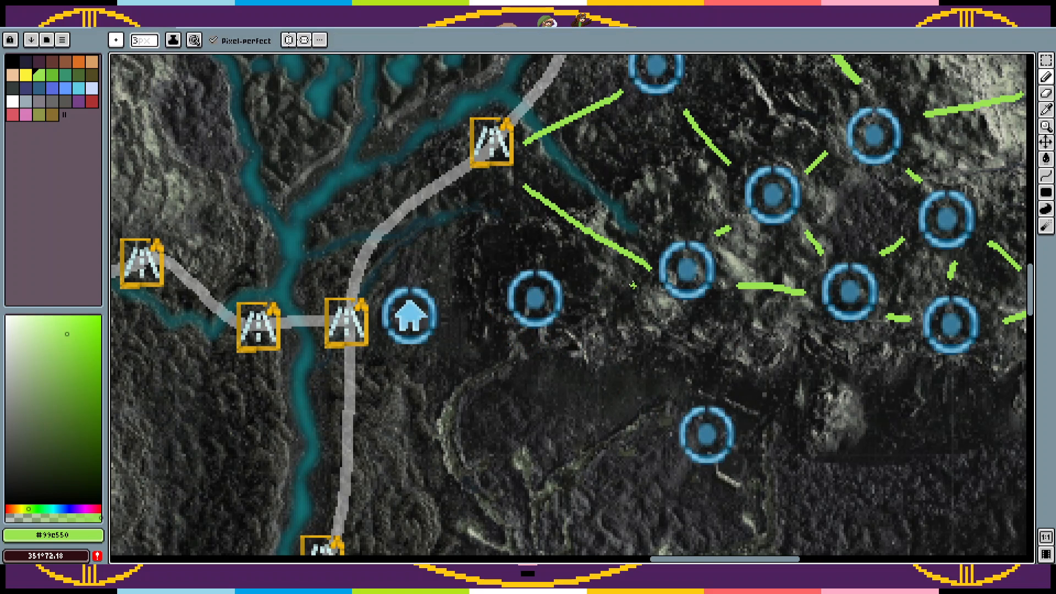
{"action": "left_click_drag", "start_coordinate": [642, 283], "coordinate": [579, 291]}
{"action": "left_click_drag", "start_coordinate": [453, 306], "coordinate": [480, 300]}
{"action": "left_click_drag", "start_coordinate": [500, 189], "coordinate": [517, 251]}
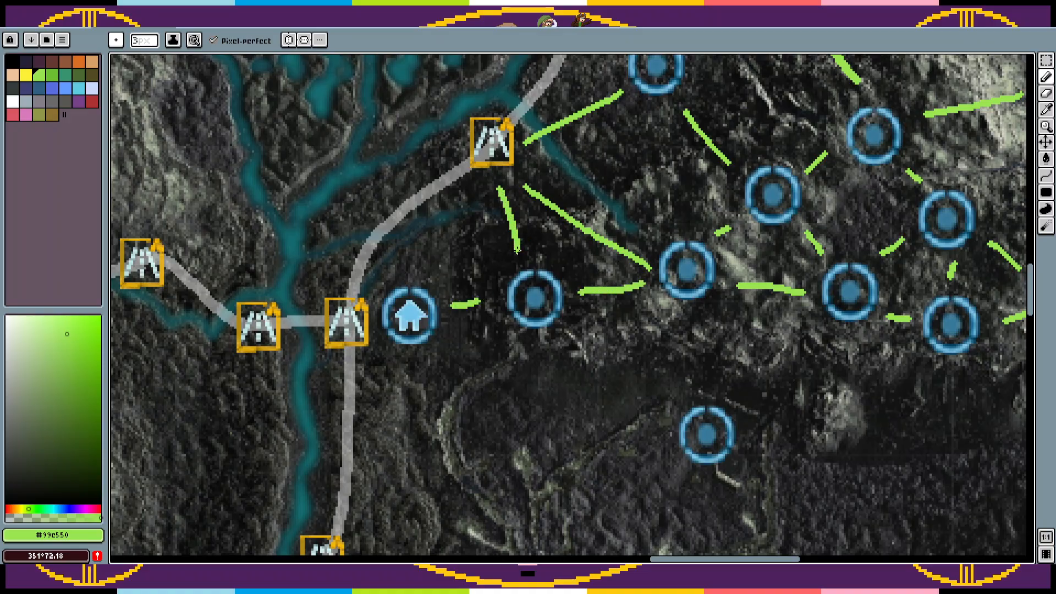
{"action": "key", "text": "z"}
{"action": "right_click", "coordinate": [682, 318]}
{"action": "left_click_drag", "start_coordinate": [715, 322], "coordinate": [491, 413]}
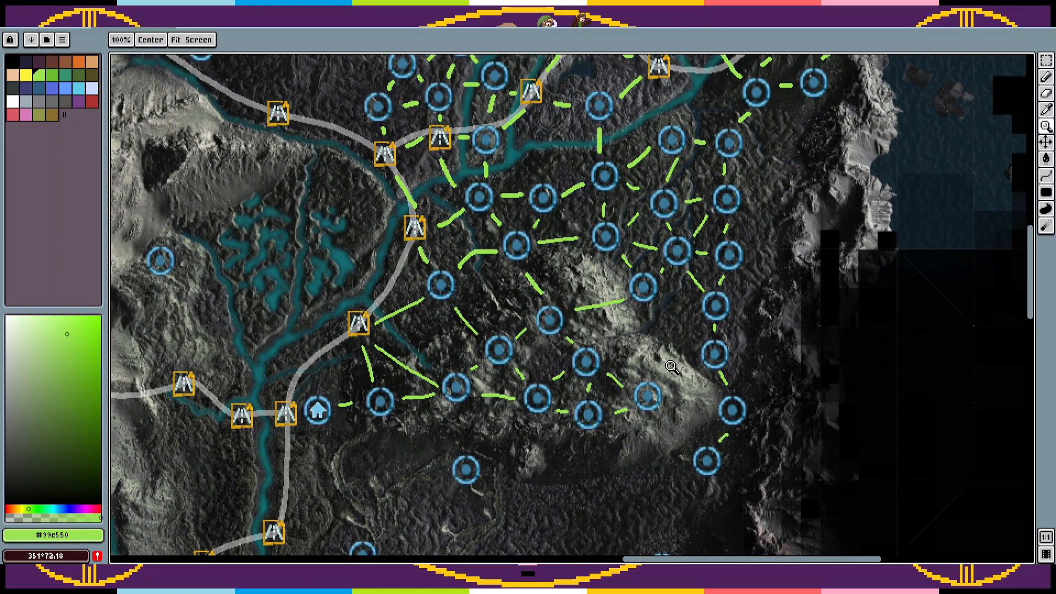
Step: Draw green links from the mountain's easternmost circle to the two circles east and southeast of it
{"action": "key", "text": "b"}
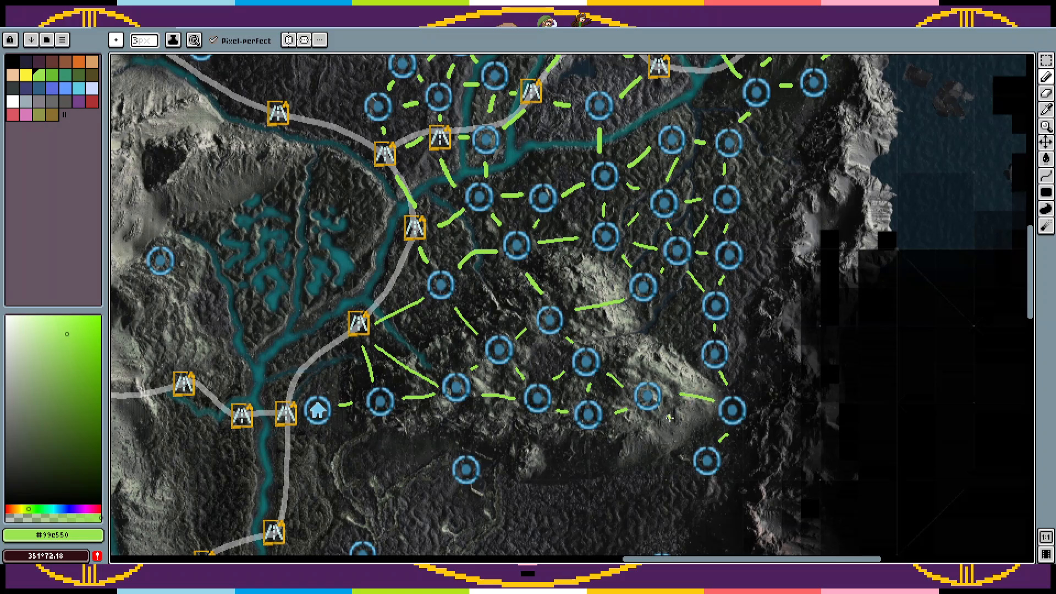
{"action": "left_click_drag", "start_coordinate": [653, 436], "coordinate": [765, 270]}
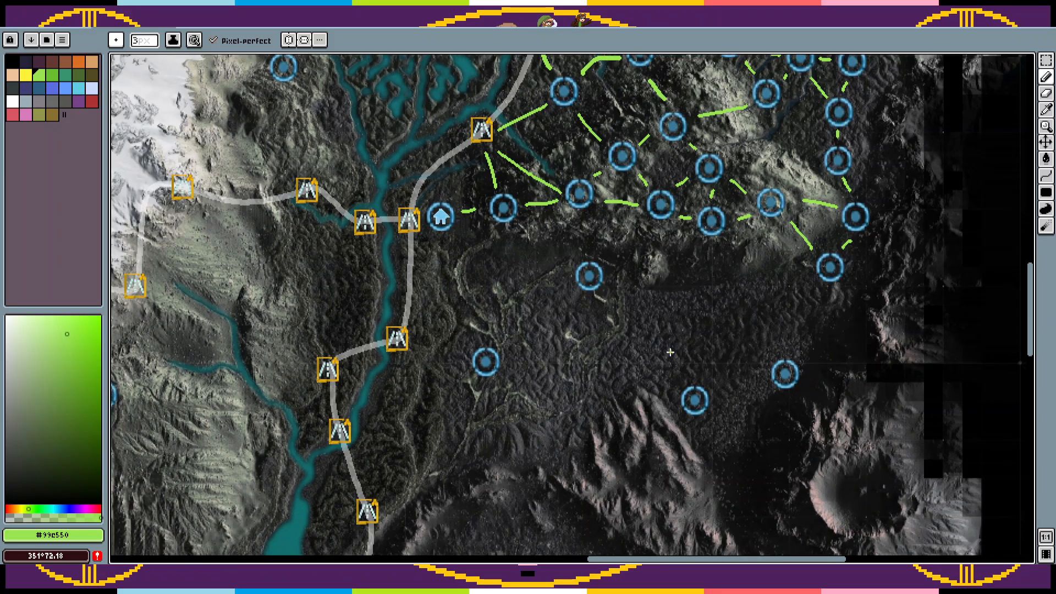
Step: Turn off Contiguous for the Magic Wand on the terrain map's layer, try selecting the dry riverbed's colour and deselect it
{"action": "key", "text": "z"}
{"action": "left_click", "coordinate": [591, 332]}
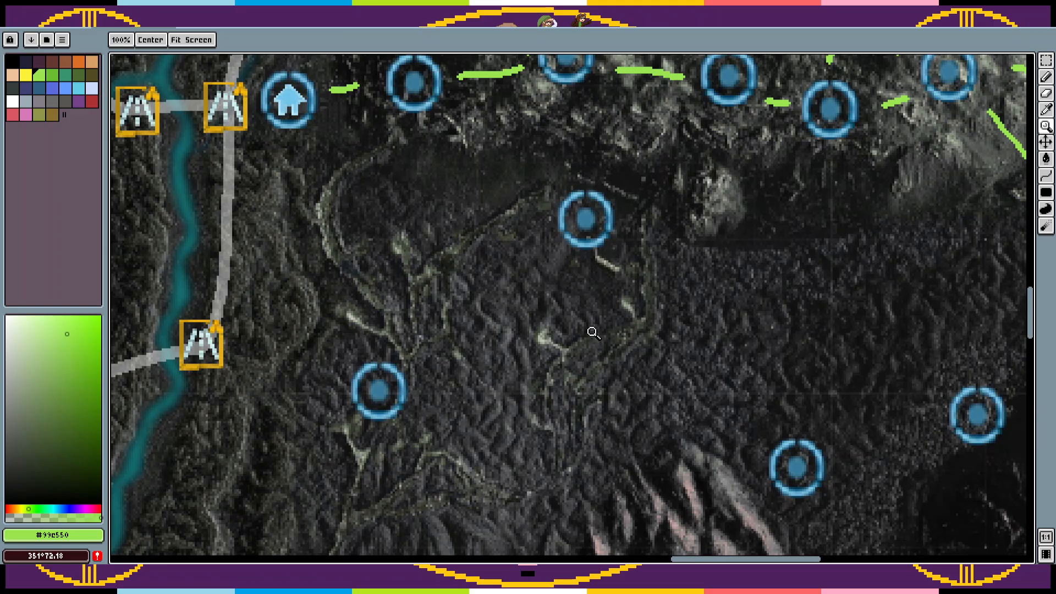
{"action": "key", "text": "Tab"}
{"action": "left_click", "coordinate": [221, 542]}
{"action": "key", "text": "Tab"}
{"action": "key", "text": "w"}
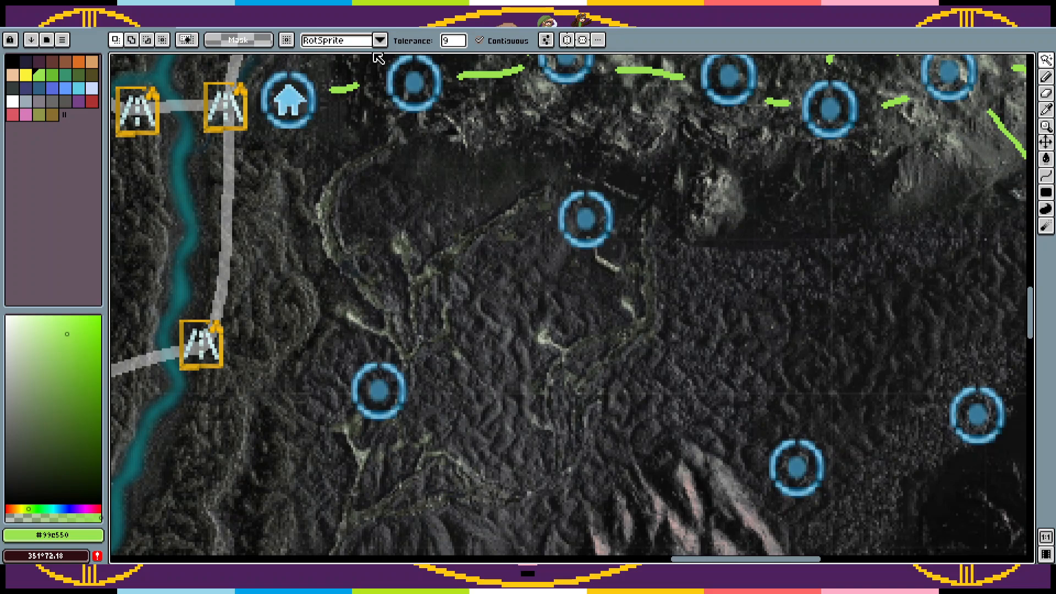
{"action": "left_click", "coordinate": [479, 41]}
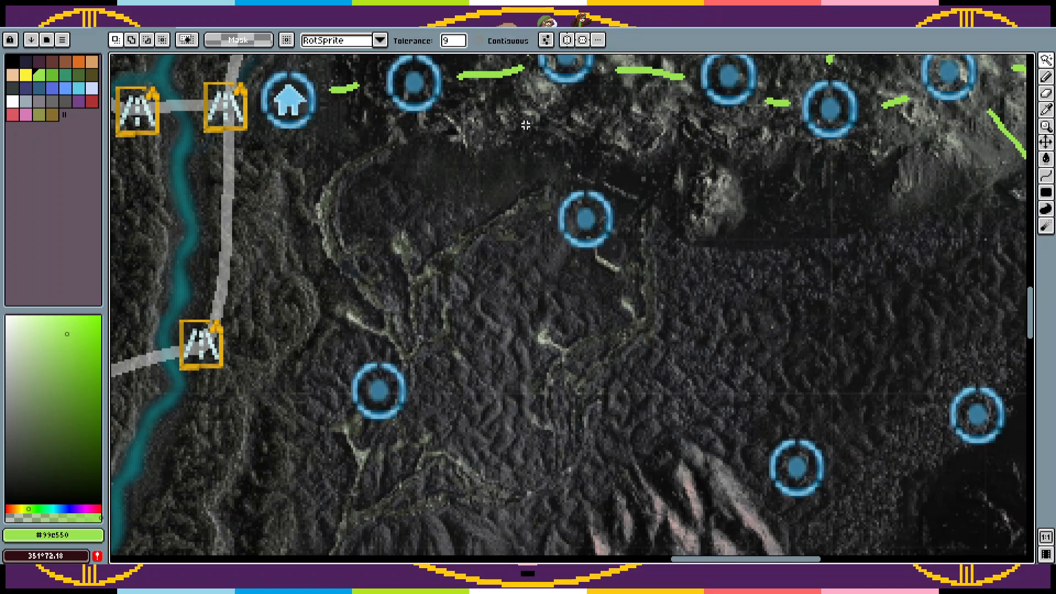
{"action": "left_click", "coordinate": [640, 319]}
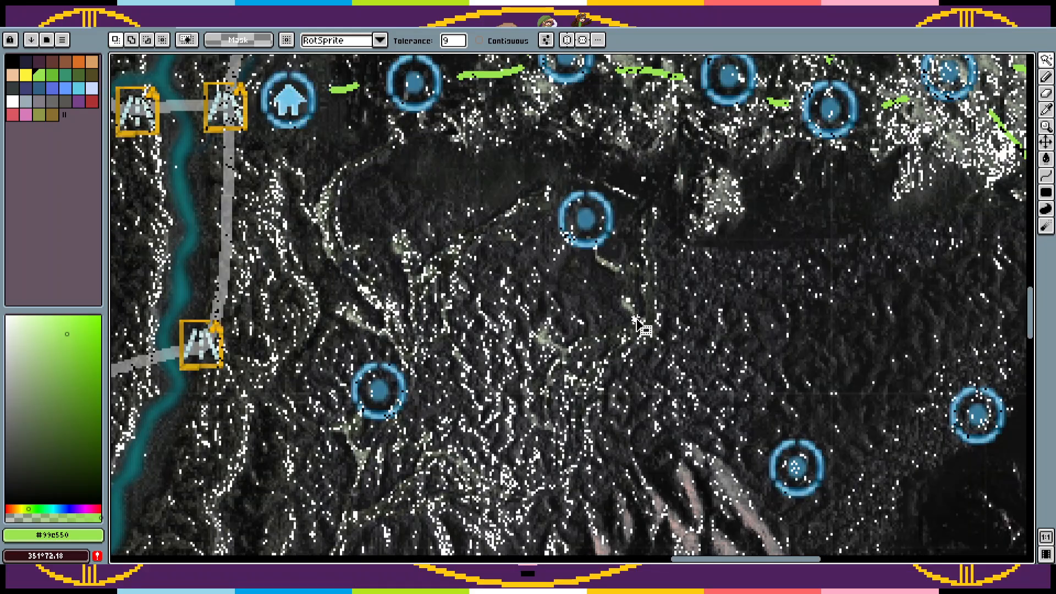
{"action": "key", "text": "ctrl+d"}
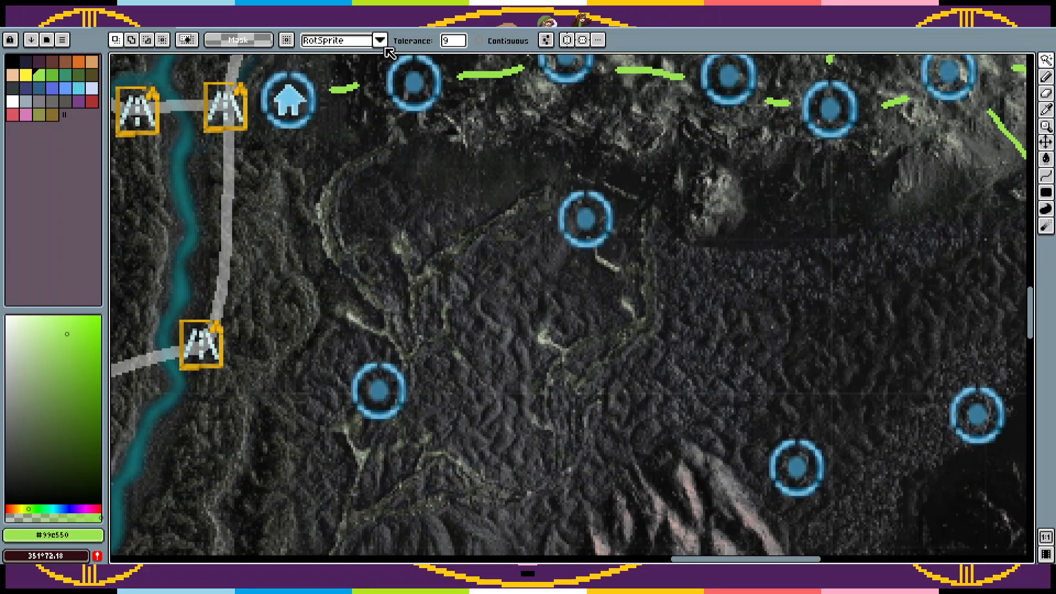
Step: Set the Magic Wand tolerance to 0 and select the pale patch's colour on the riverbed southeast of the lone circle
{"action": "scroll", "coordinate": [462, 281], "scroll_direction": "up", "scroll_amount": 1}
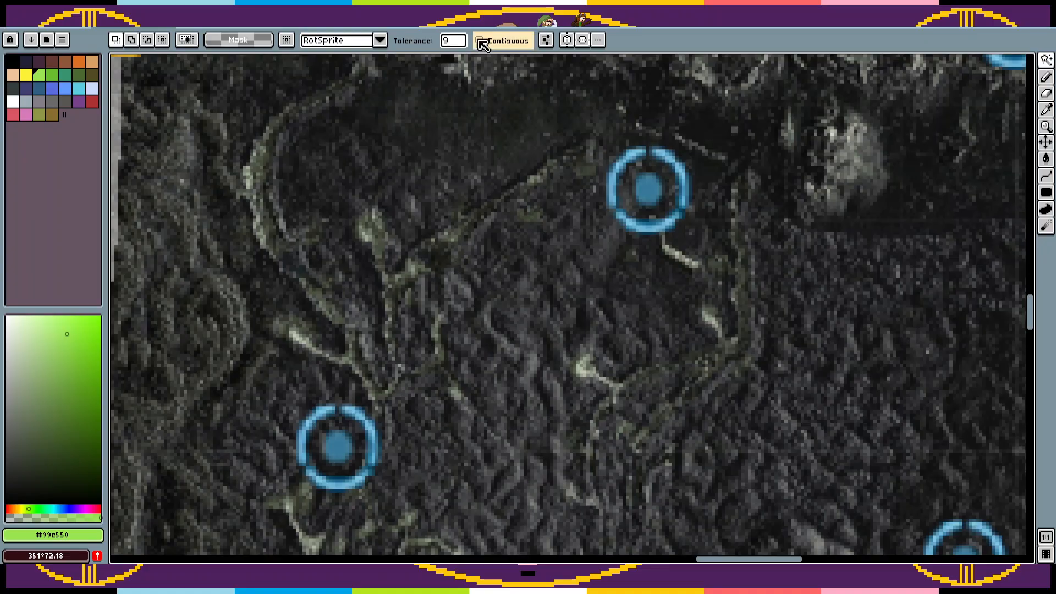
{"action": "left_click", "coordinate": [456, 42]}
{"action": "left_click_drag", "start_coordinate": [457, 59], "coordinate": [438, 63]}
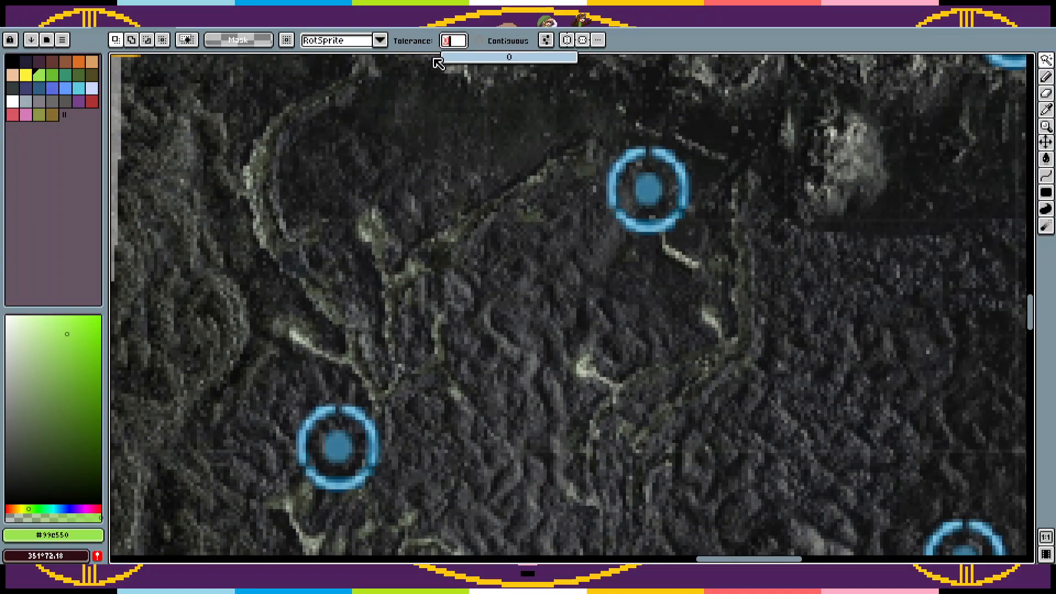
{"action": "left_click", "coordinate": [707, 310]}
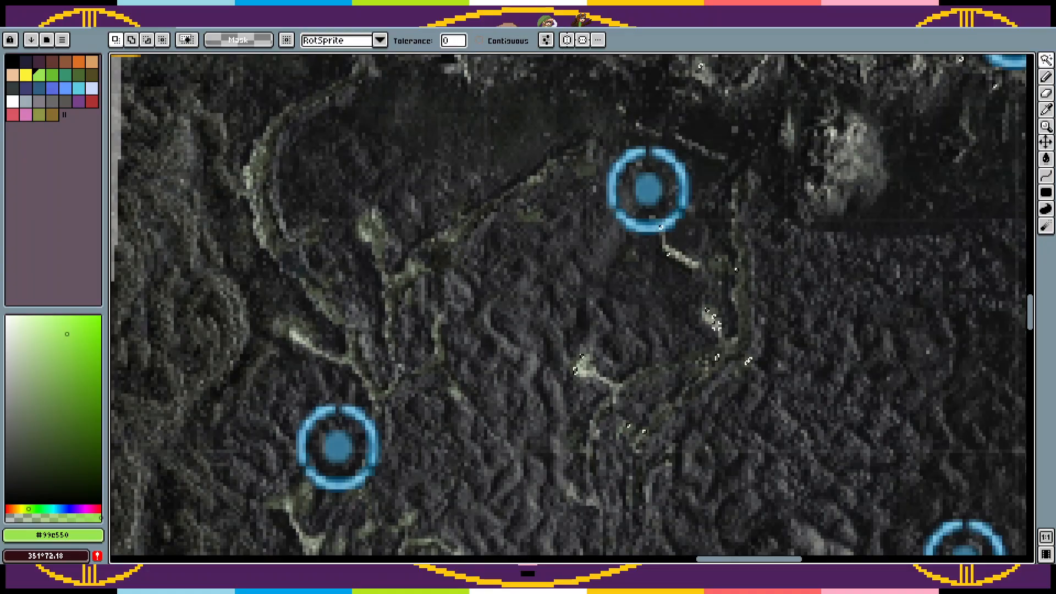
Step: Add more shades from the riverbed junction to the selection, undoing accidental moves of the selection edges
{"action": "key", "text": "shift"}
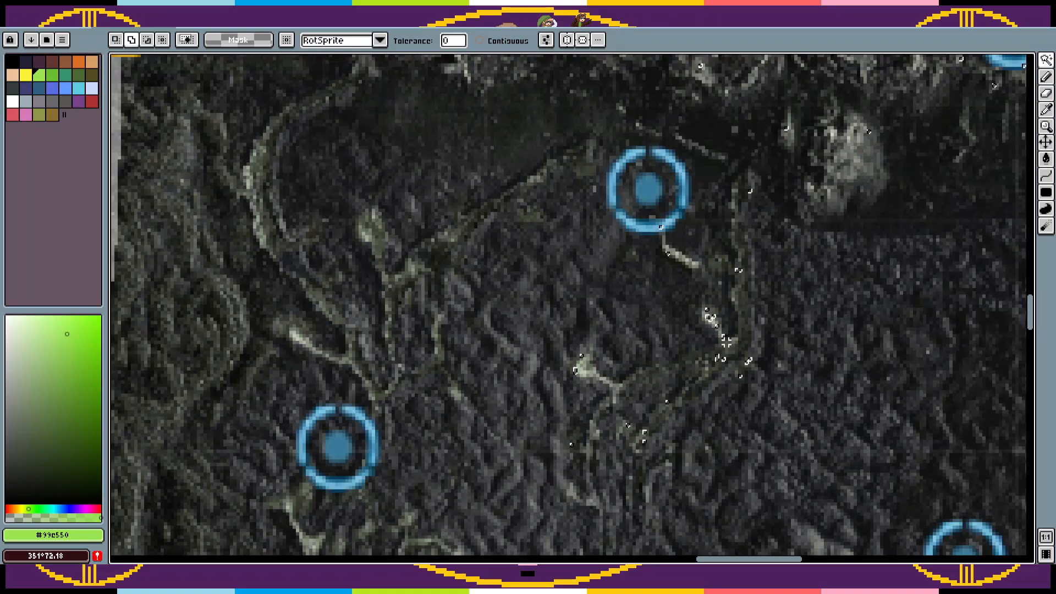
{"action": "left_click", "coordinate": [729, 353], "text": "shift"}
{"action": "left_click", "coordinate": [733, 356], "text": "shift"}
{"action": "left_click", "coordinate": [735, 352], "text": "shift"}
{"action": "left_click", "coordinate": [735, 347], "text": "shift"}
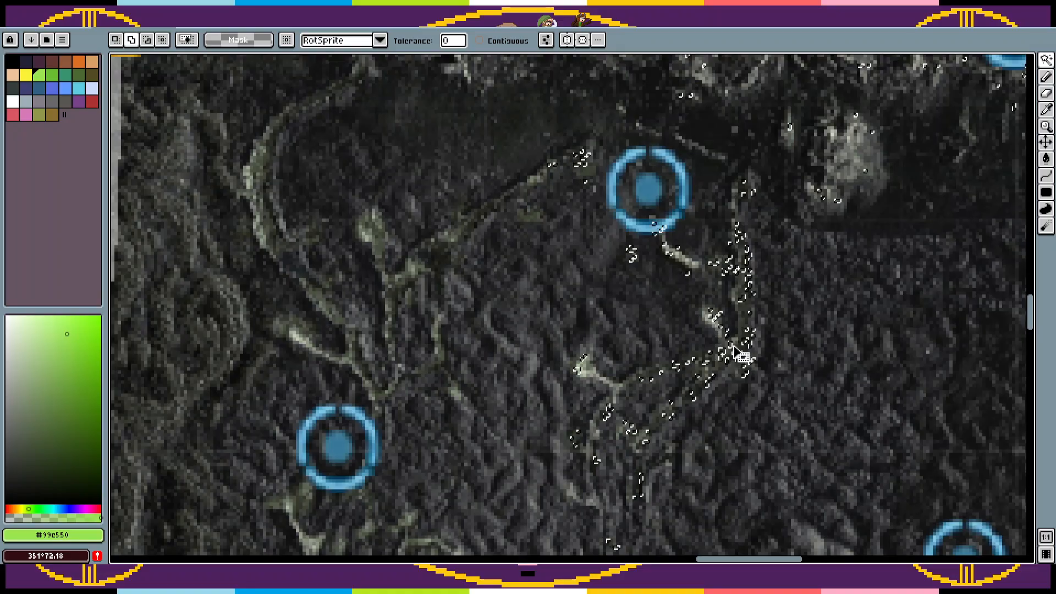
{"action": "key", "text": "ctrl+z"}
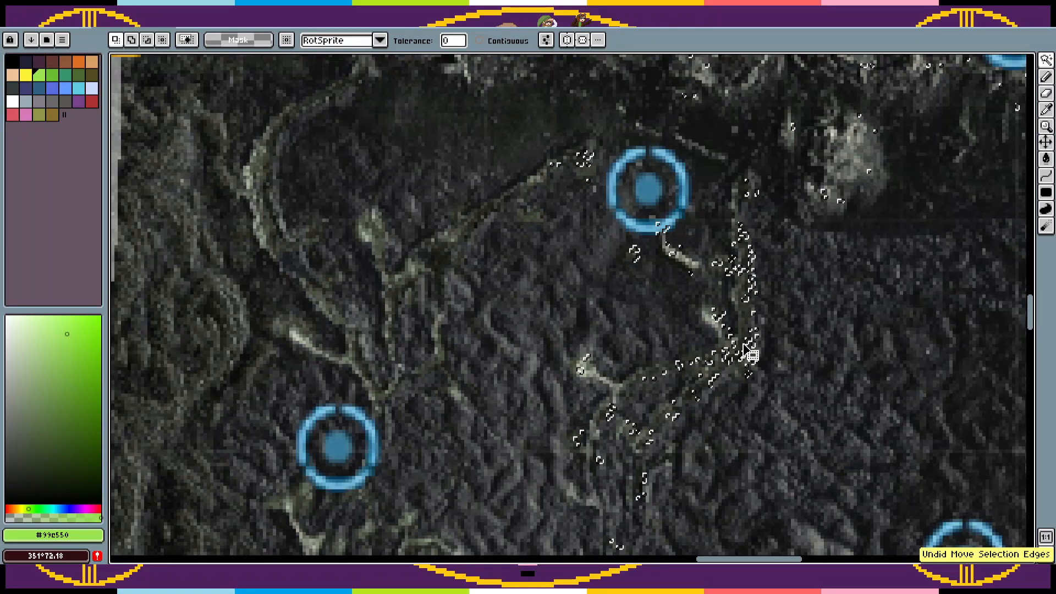
{"action": "key", "text": "ctrl+z"}
{"action": "key", "text": "ctrl+z"}
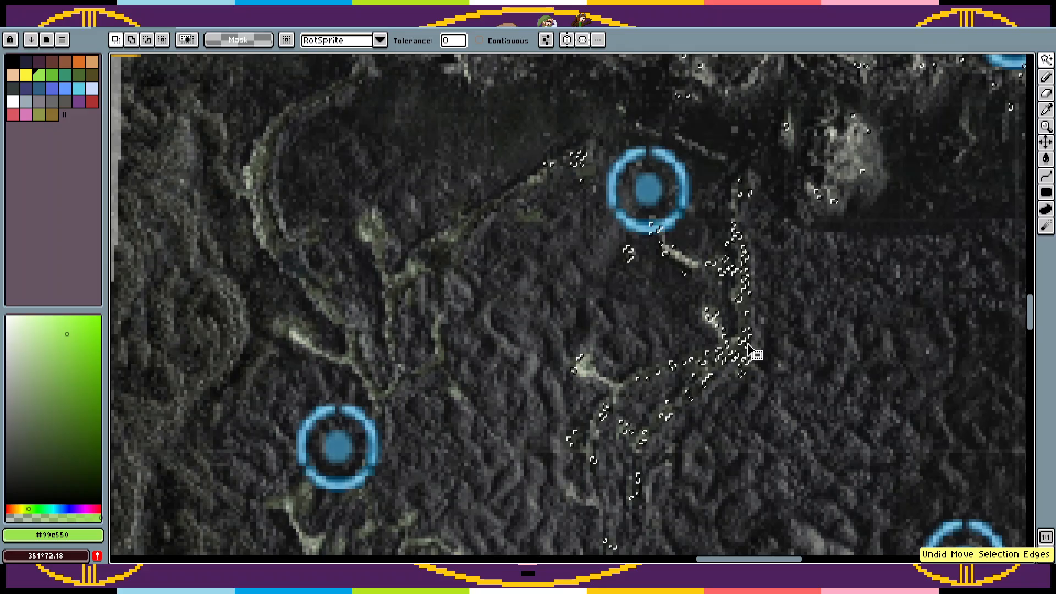
{"action": "key", "text": "space"}
{"action": "scroll", "coordinate": [736, 338], "scroll_direction": "up", "scroll_amount": 3}
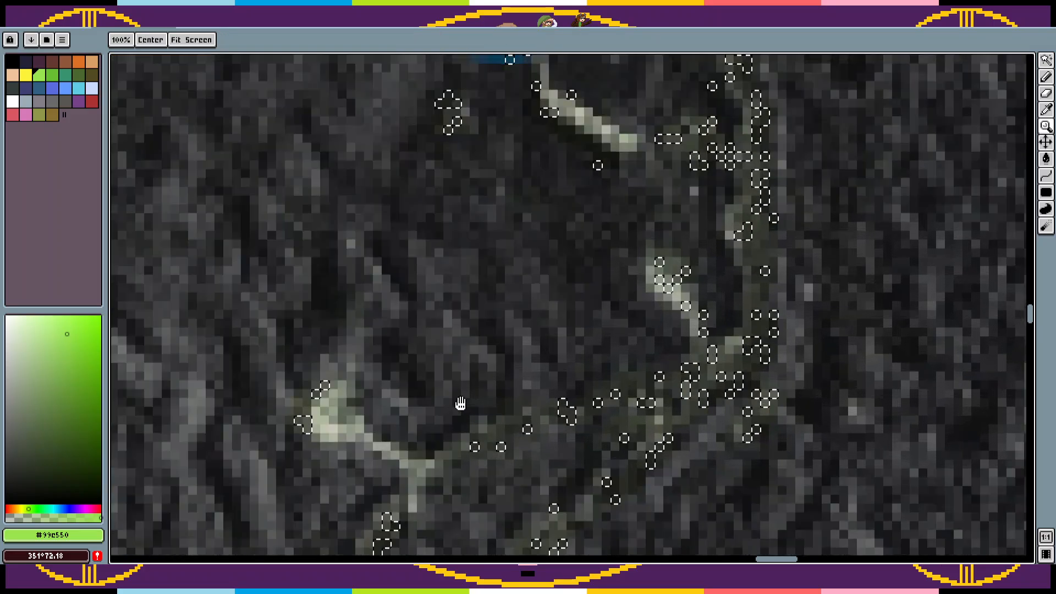
{"action": "left_click_drag", "start_coordinate": [461, 403], "coordinate": [579, 342]}
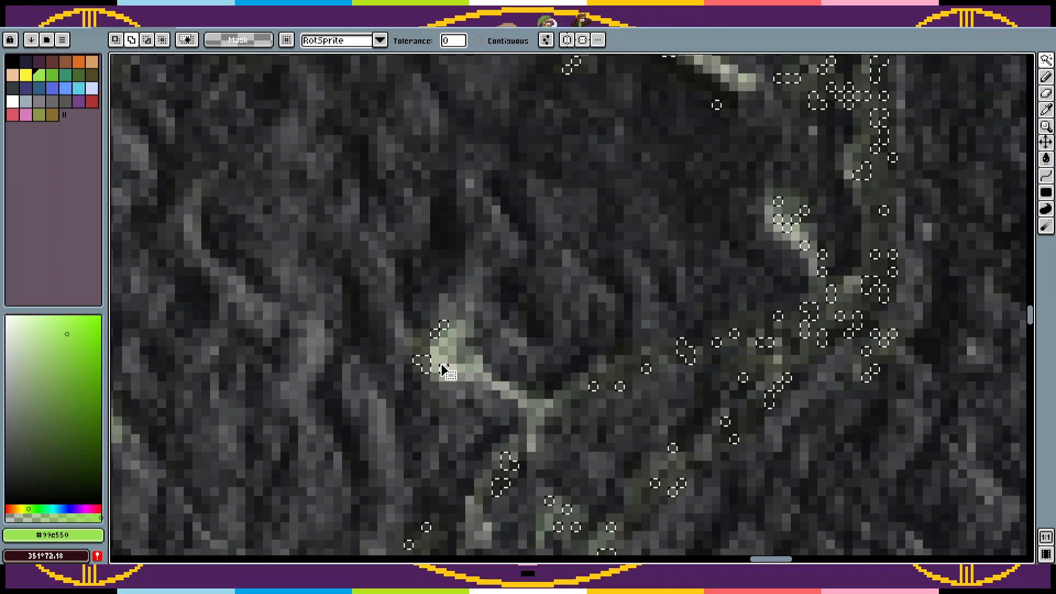
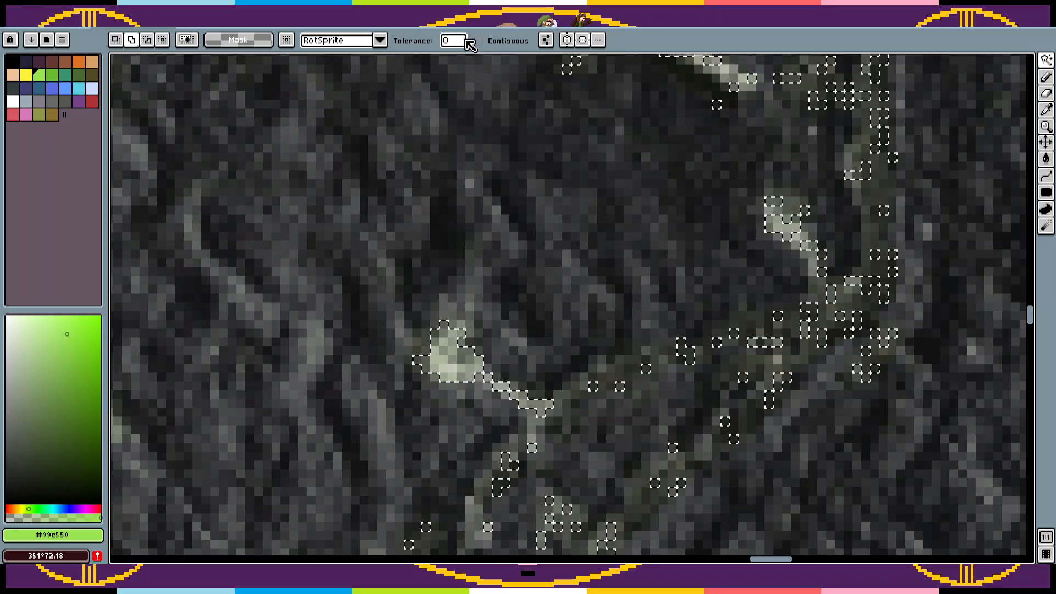
Step: Set the Magic Wand tolerance to 2 and add further riverbed shades around the junction to the selection
{"action": "left_click", "coordinate": [460, 44]}
{"action": "type", "text": "2"}
{"action": "key", "text": "Return"}
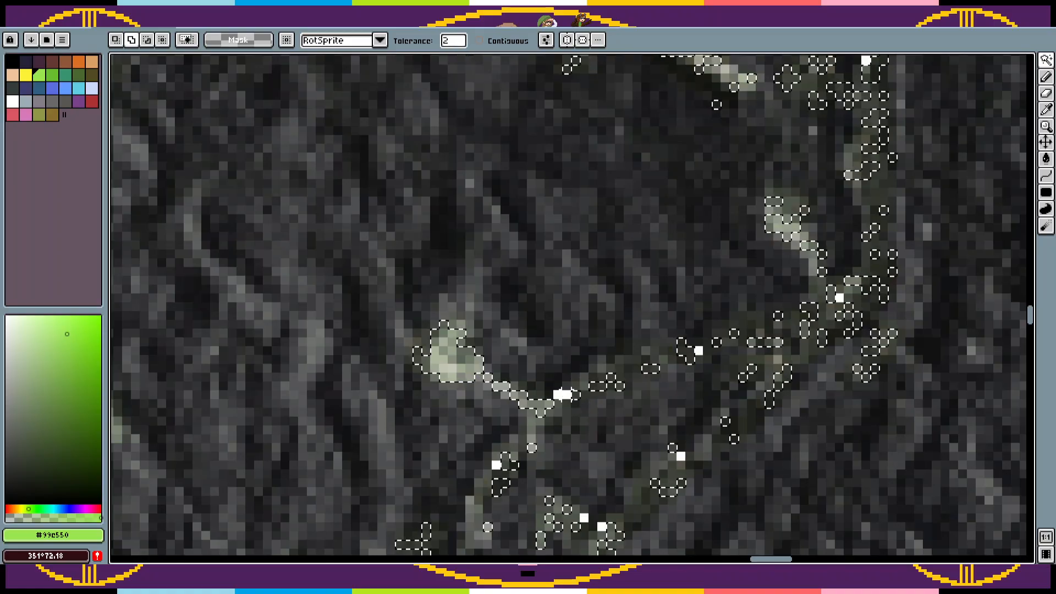
{"action": "key", "text": "ctrl+z"}
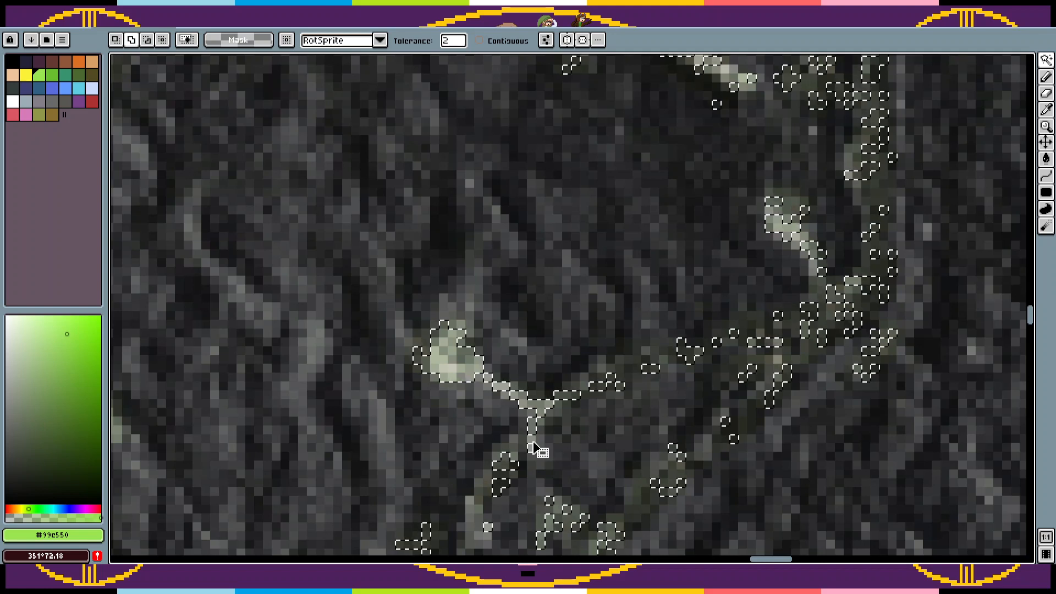
{"action": "left_click", "coordinate": [534, 446], "text": "shift"}
Step: Set the Magic Wand tolerance to 1 and extend the selection with more shades from the riverbed
{"action": "left_click", "coordinate": [461, 44]}
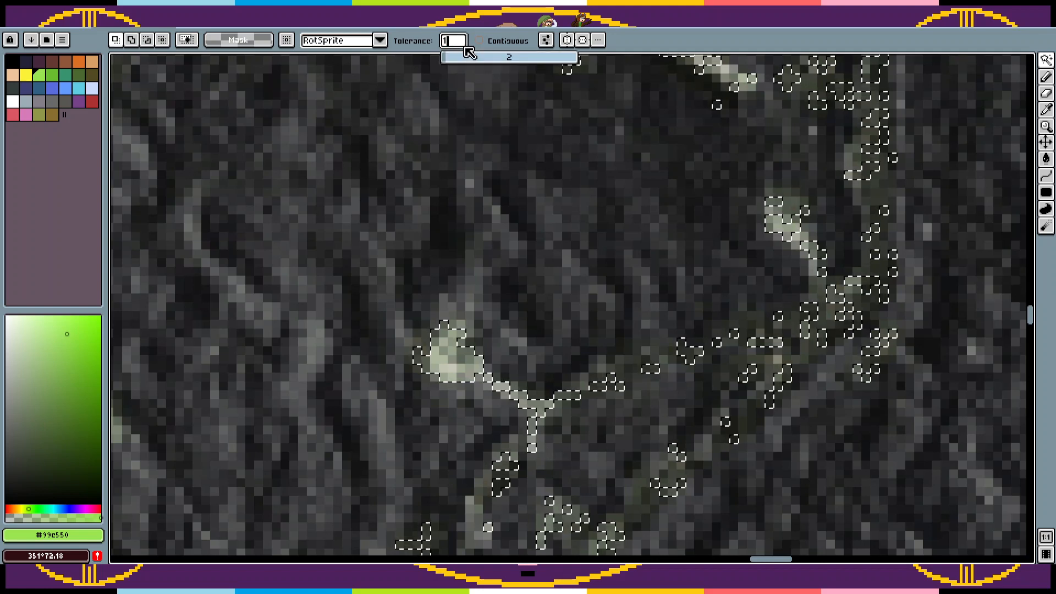
{"action": "type", "text": "1"}
{"action": "key", "text": "Return"}
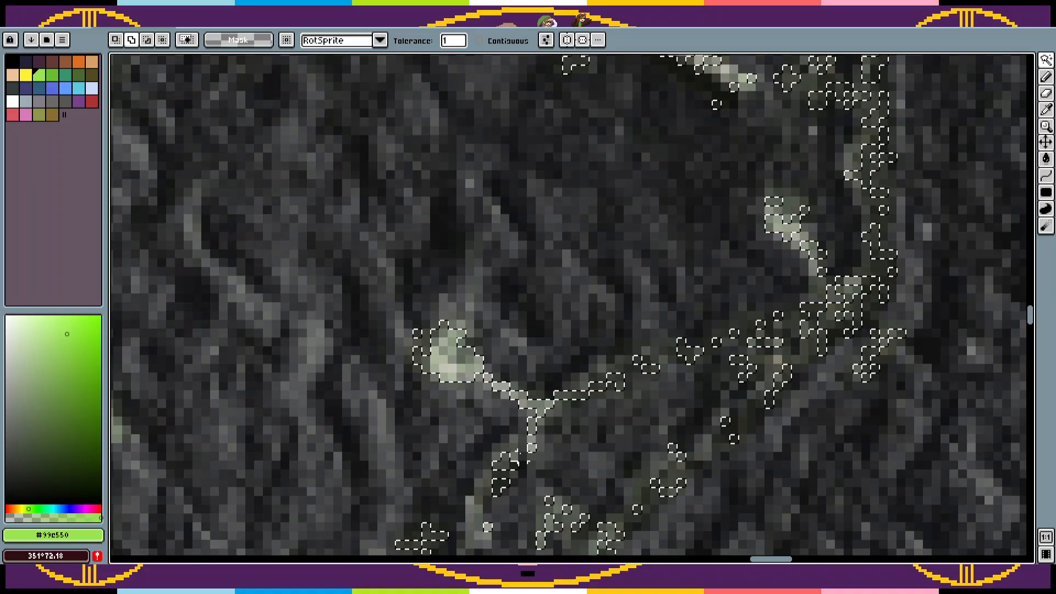
Step: Check how far the riverbed selection spreads across the map and deselect it
{"action": "key", "text": "z"}
{"action": "right_click", "coordinate": [637, 424]}
{"action": "right_click", "coordinate": [635, 423]}
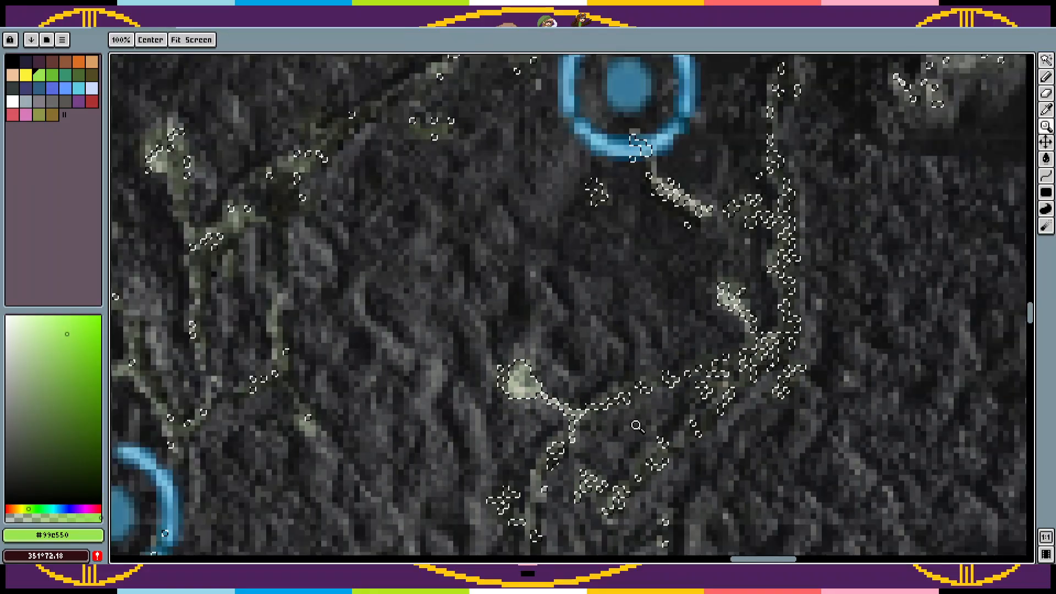
{"action": "right_click", "coordinate": [633, 420]}
{"action": "right_click", "coordinate": [629, 417]}
{"action": "right_click", "coordinate": [630, 417]}
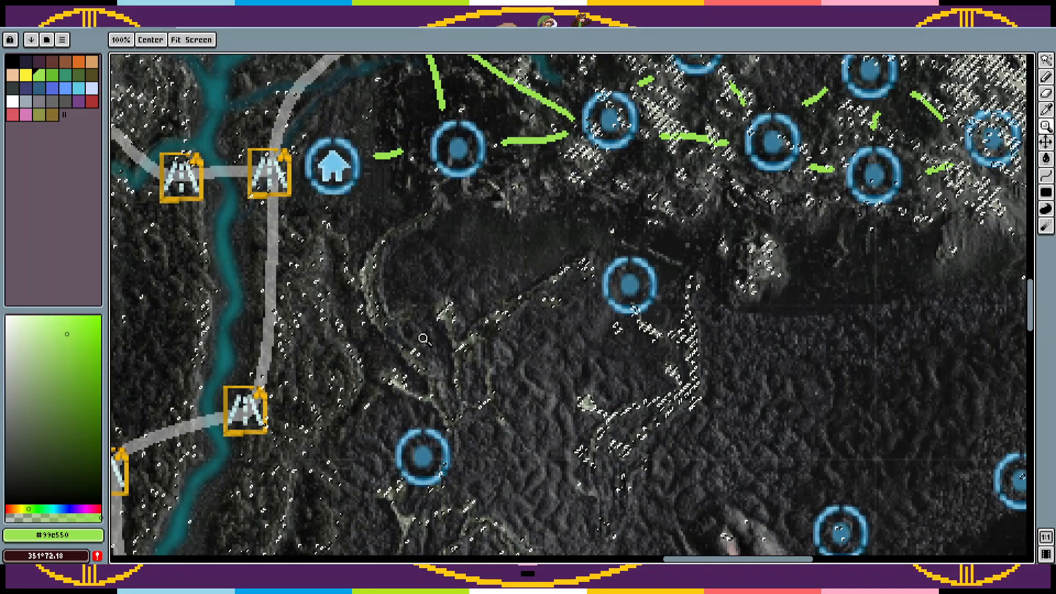
{"action": "key", "text": "v"}
{"action": "key", "text": "ctrl+z"}
{"action": "key", "text": "ctrl+z"}
{"action": "key", "text": "z"}
{"action": "key", "text": "ctrl+d"}
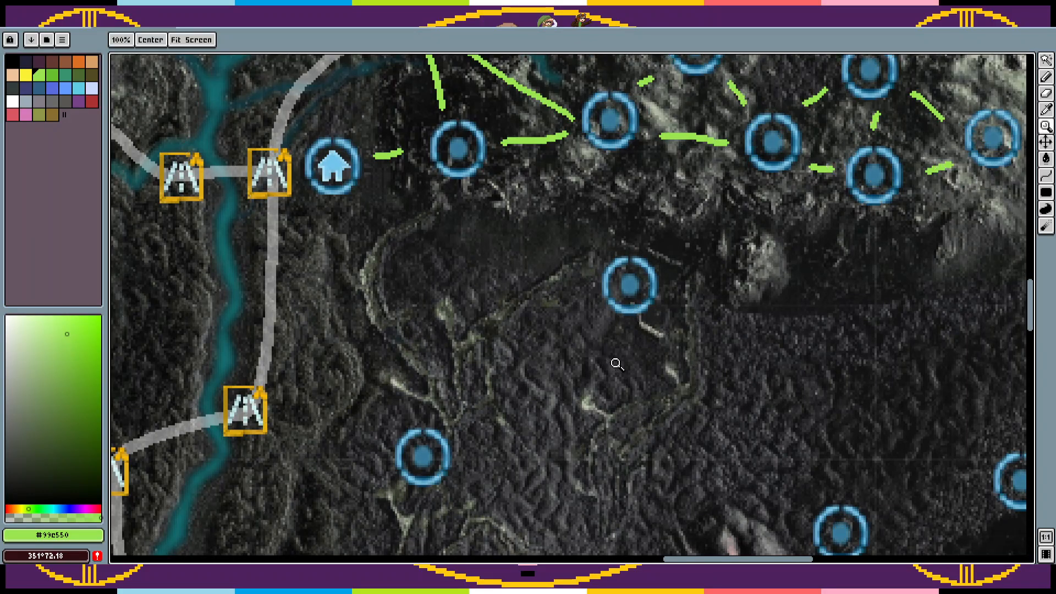
Step: Try selecting the riverbed junction's colour south of the southwestern lone circle with the Magic Wand and deselect it
{"action": "left_click", "coordinate": [626, 386]}
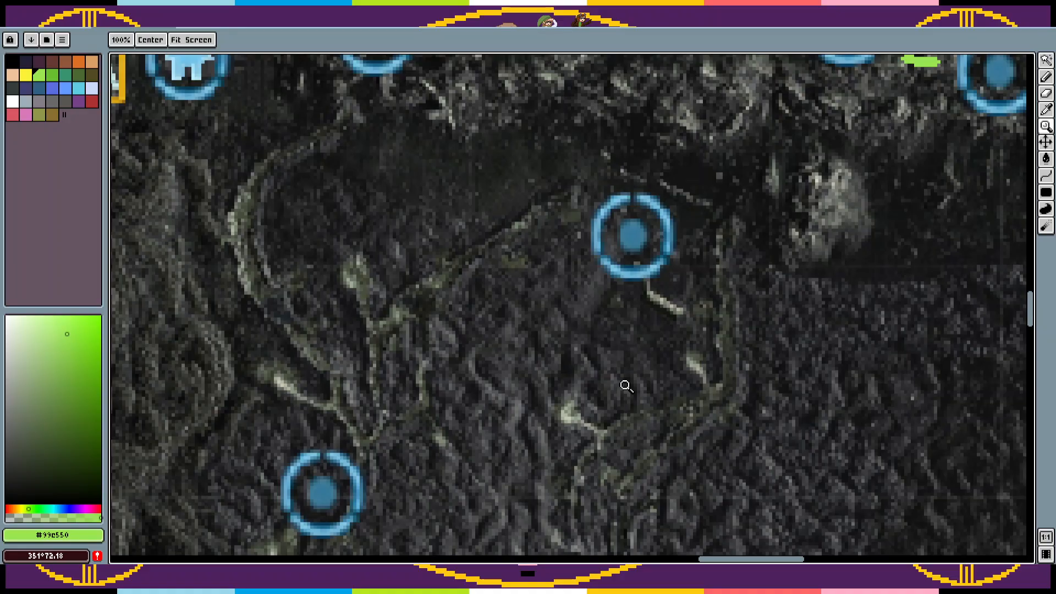
{"action": "right_click", "coordinate": [666, 372]}
{"action": "right_click", "coordinate": [686, 406]}
{"action": "left_click_drag", "start_coordinate": [690, 380], "coordinate": [701, 265]}
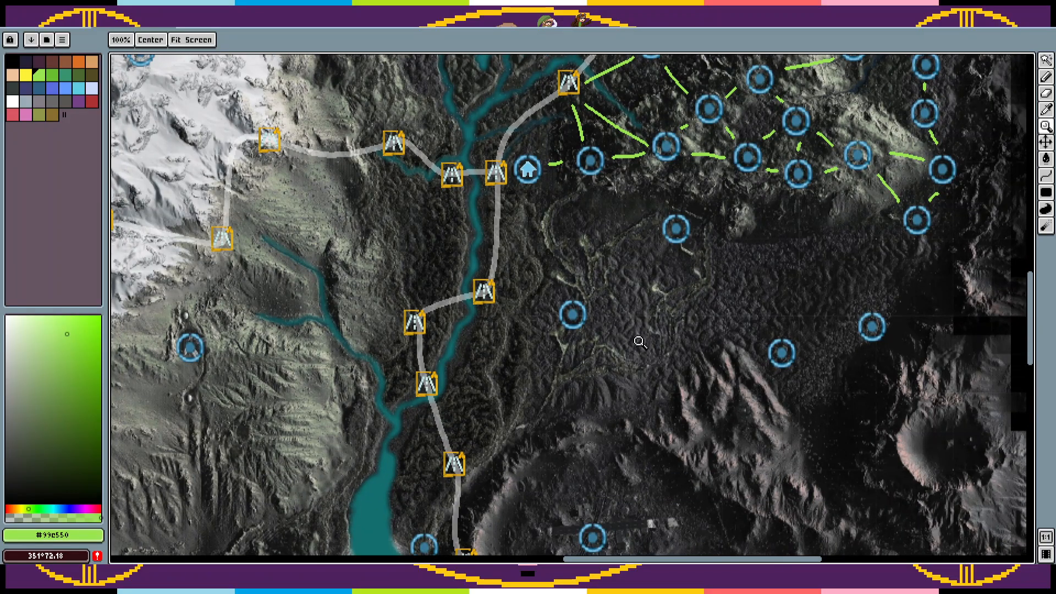
{"action": "left_click", "coordinate": [575, 385]}
{"action": "left_click", "coordinate": [574, 385]}
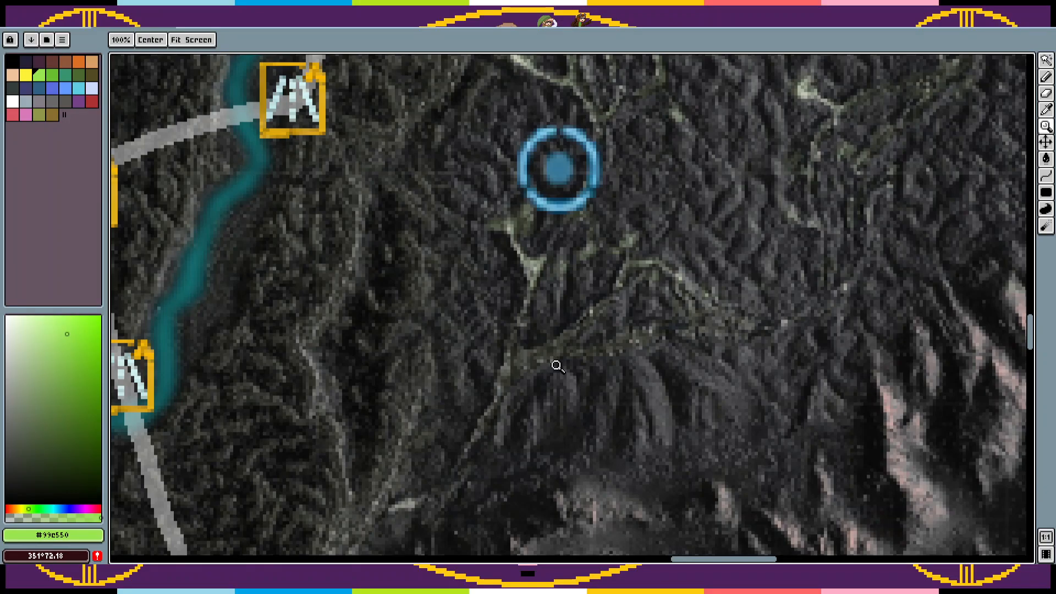
{"action": "key", "text": "w"}
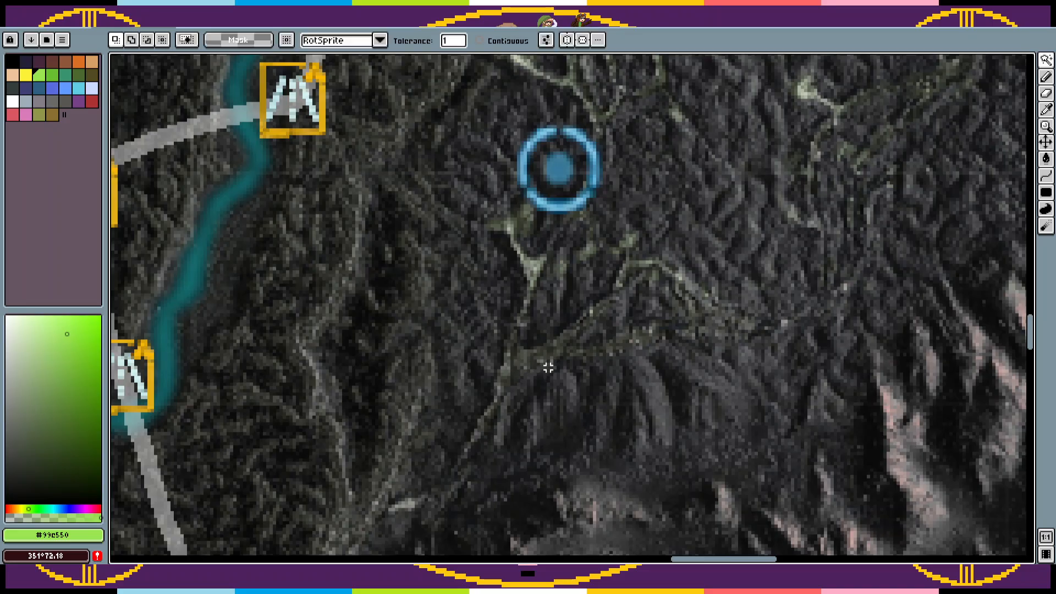
{"action": "left_click", "coordinate": [542, 361], "text": "shift"}
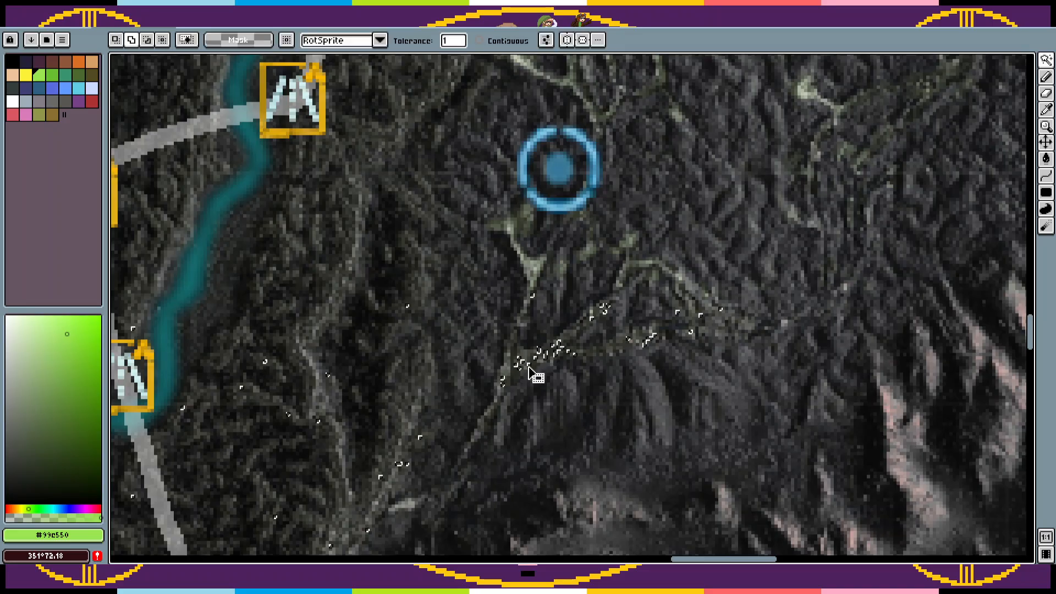
{"action": "key", "text": "ctrl+d"}
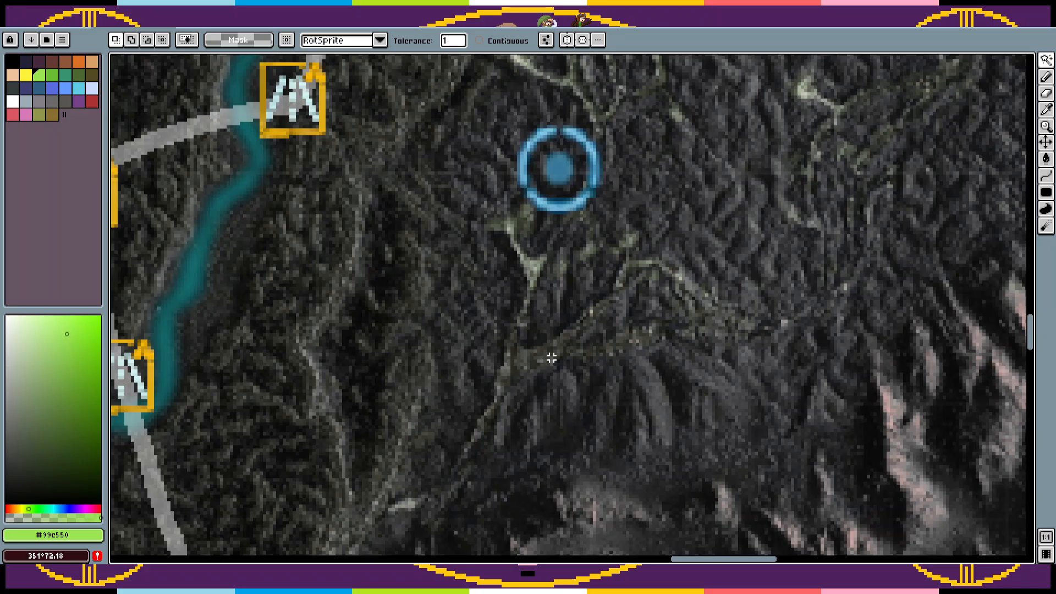
Step: Outline the riverbed junction south of the circle with the Lasso and open the Hue/Saturation adjustment for it
{"action": "key", "text": "q"}
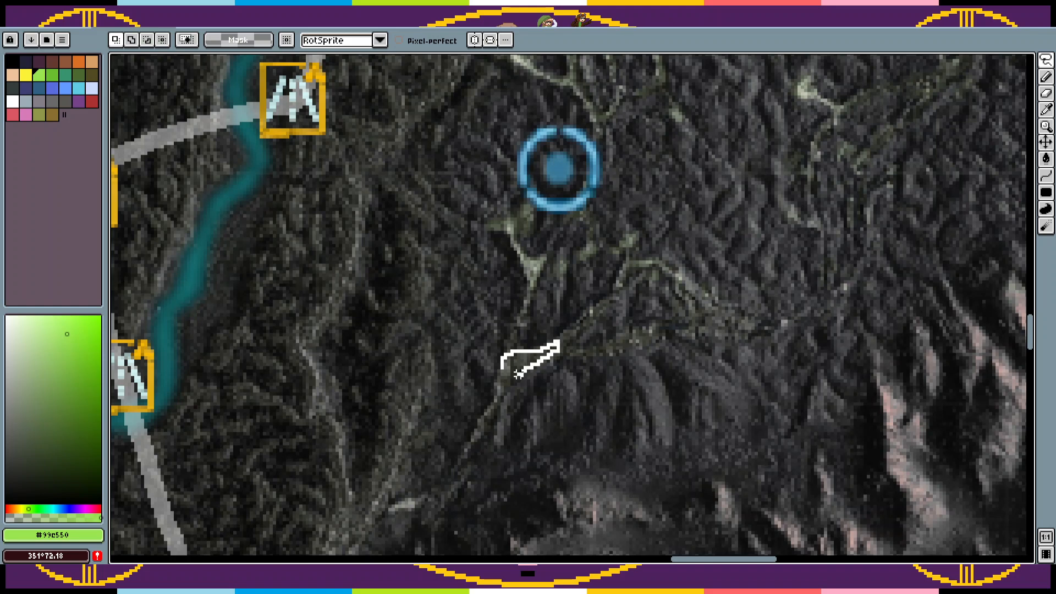
{"action": "left_click_drag", "start_coordinate": [499, 370], "coordinate": [503, 373]}
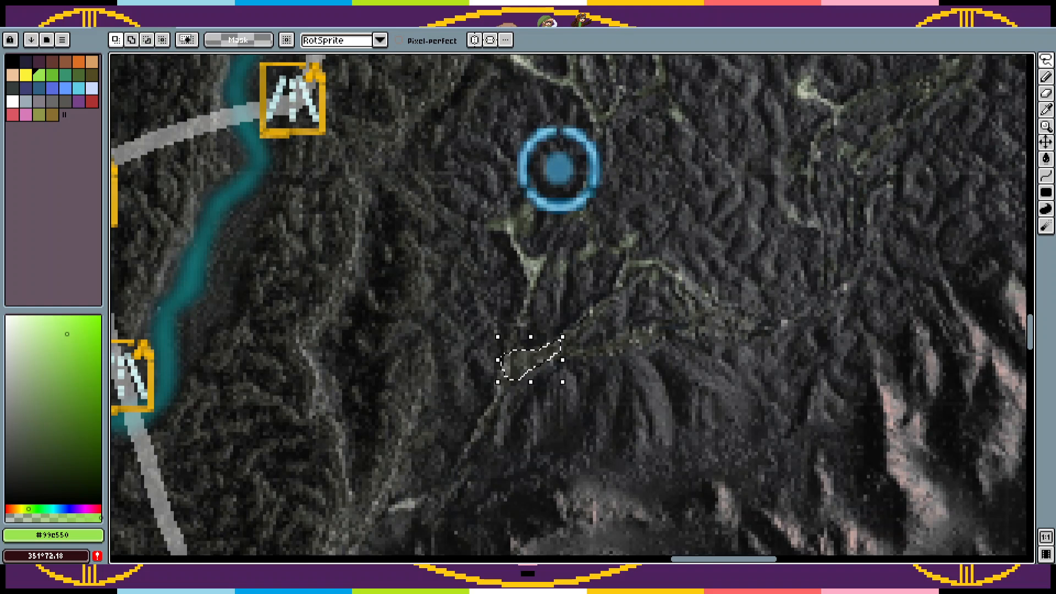
{"action": "left_click", "coordinate": [35, 10]}
{"action": "mouse_move", "coordinate": [82, 288]}
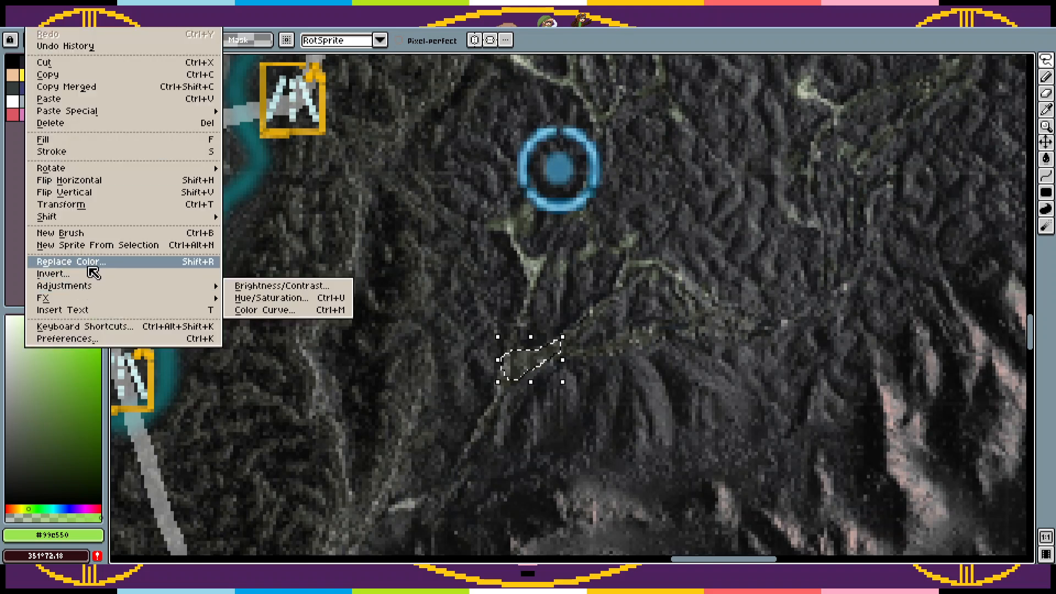
{"action": "left_click", "coordinate": [271, 298]}
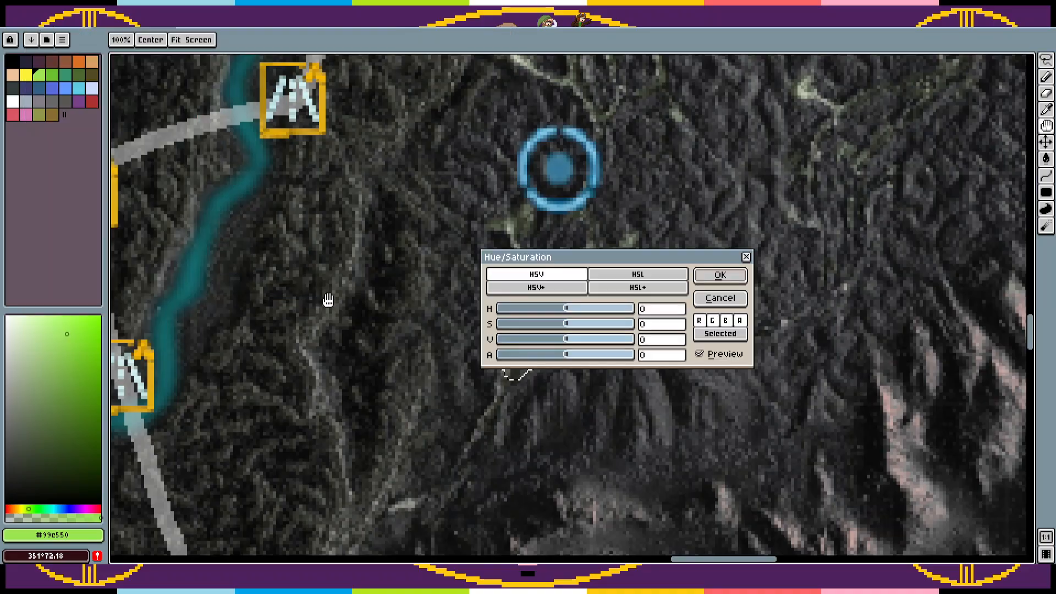
{"action": "left_click_drag", "start_coordinate": [643, 250], "coordinate": [813, 216]}
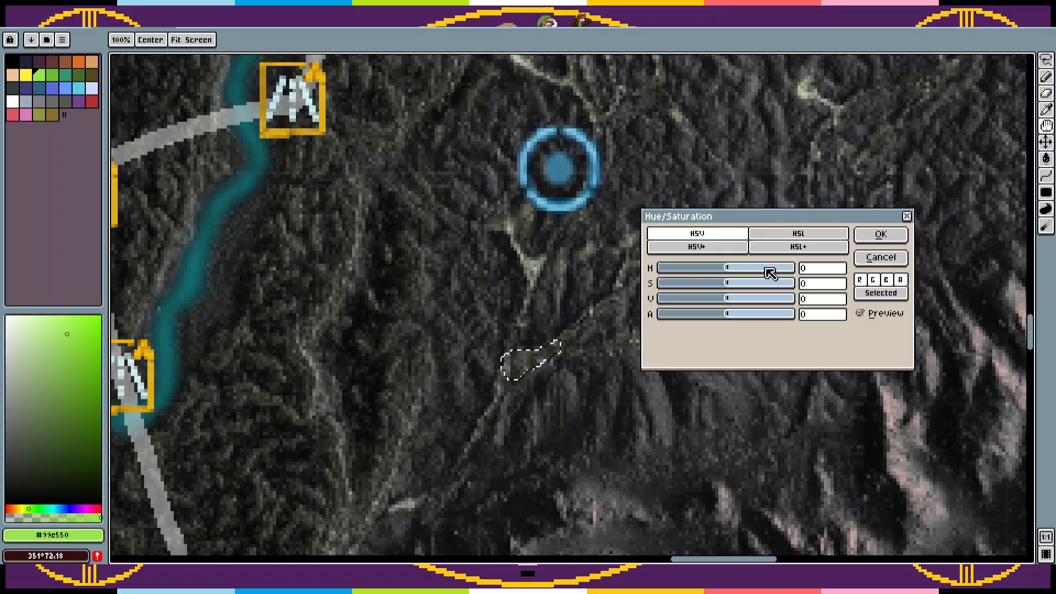
Step: Recolour the selected riverbed junction with hue 31, saturation 100 and value 63, and apply the adjustment
{"action": "left_click_drag", "start_coordinate": [742, 285], "coordinate": [806, 283]}
{"action": "left_click_drag", "start_coordinate": [737, 273], "coordinate": [733, 320]}
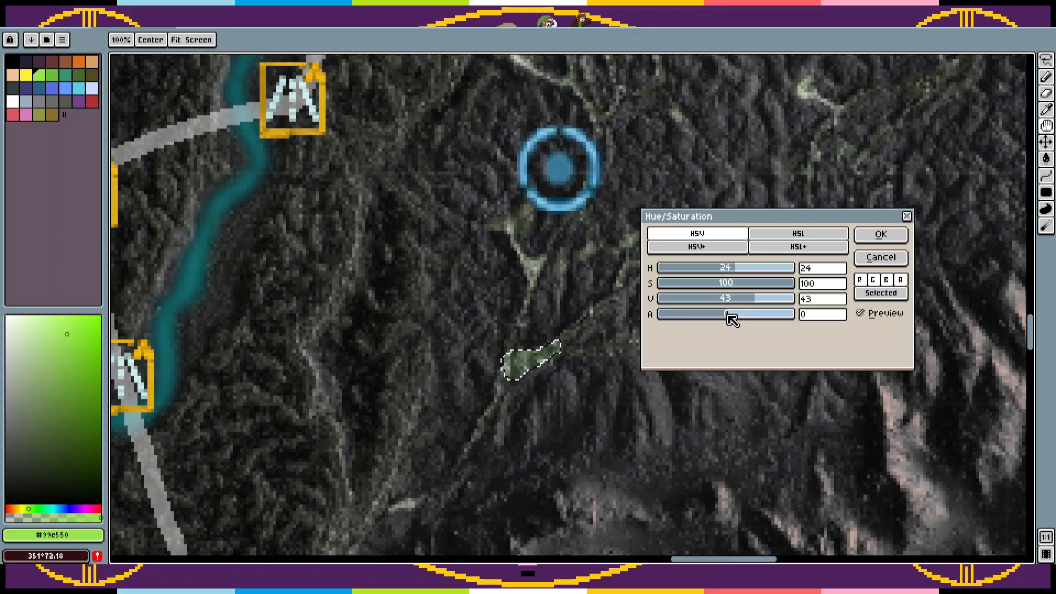
{"action": "left_click", "coordinate": [752, 303]}
{"action": "left_click", "coordinate": [770, 303]}
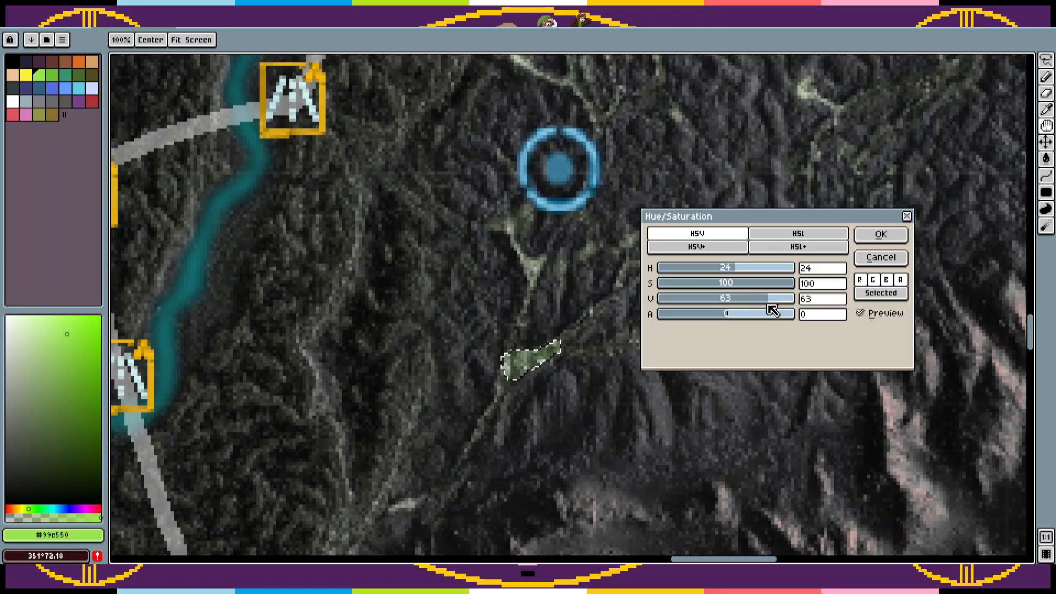
{"action": "mouse_move", "coordinate": [749, 274]}
{"action": "left_mouse_down"}
{"action": "mouse_move", "coordinate": [761, 273]}
{"action": "mouse_move", "coordinate": [726, 271]}
{"action": "mouse_move", "coordinate": [742, 278]}
{"action": "left_mouse_up"}
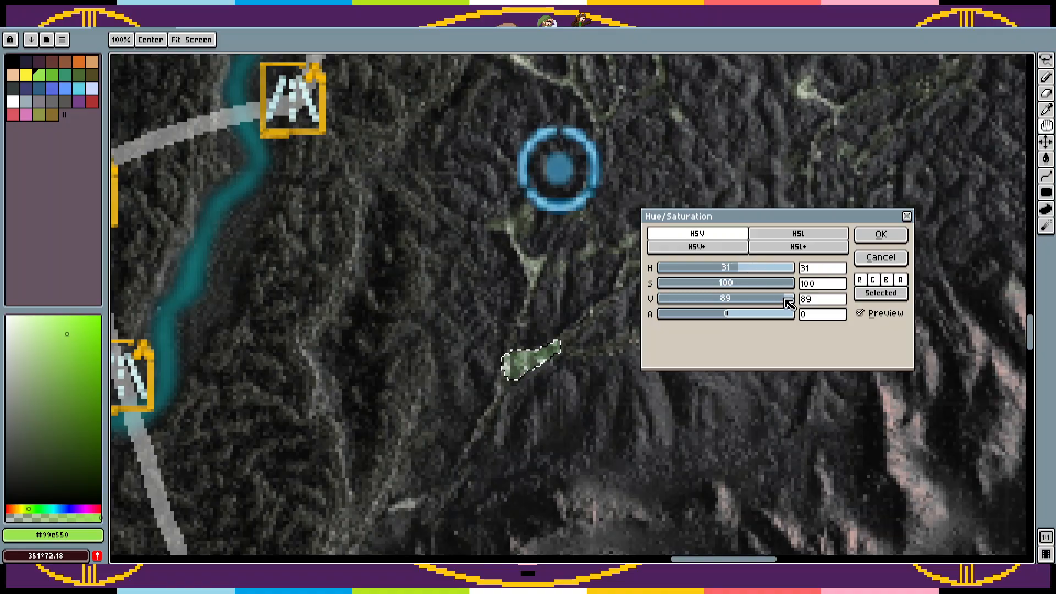
{"action": "left_click", "coordinate": [881, 234]}
Step: Pick the muted green #4c6749 from the recoloured riverbed junction and undo the Hue/Saturation adjustment
{"action": "key", "text": "Tab"}
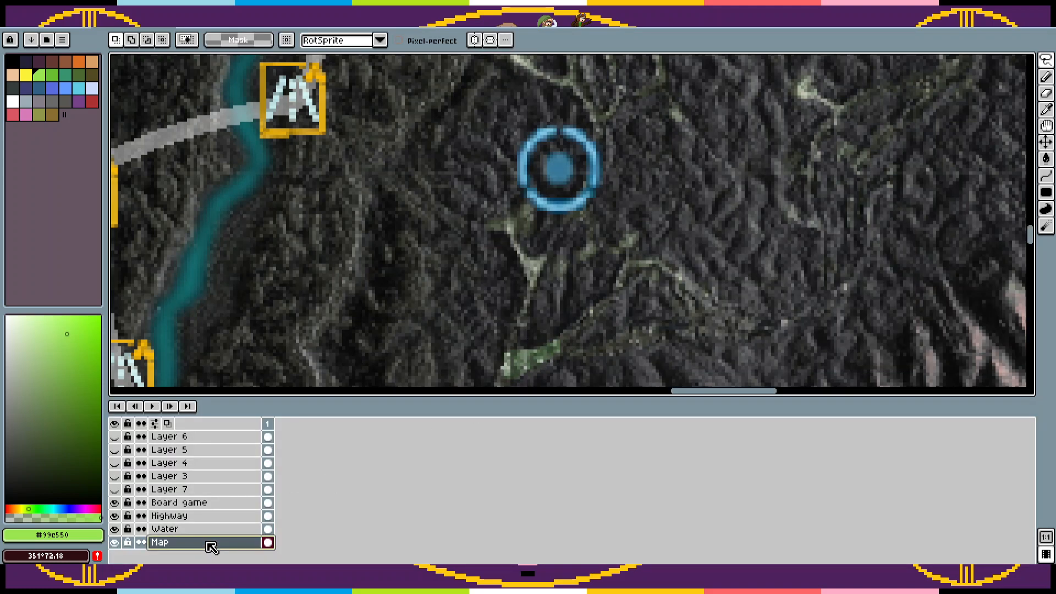
{"action": "key", "text": "Tab"}
{"action": "key", "text": "i"}
{"action": "scroll", "coordinate": [550, 369], "scroll_direction": "up", "scroll_amount": 3}
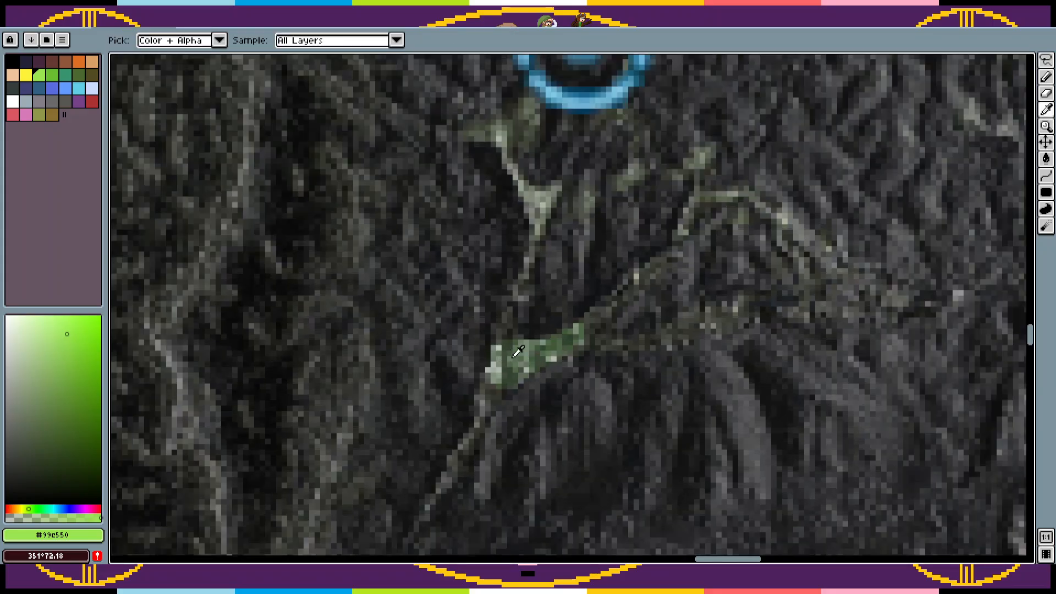
{"action": "left_click", "coordinate": [527, 352]}
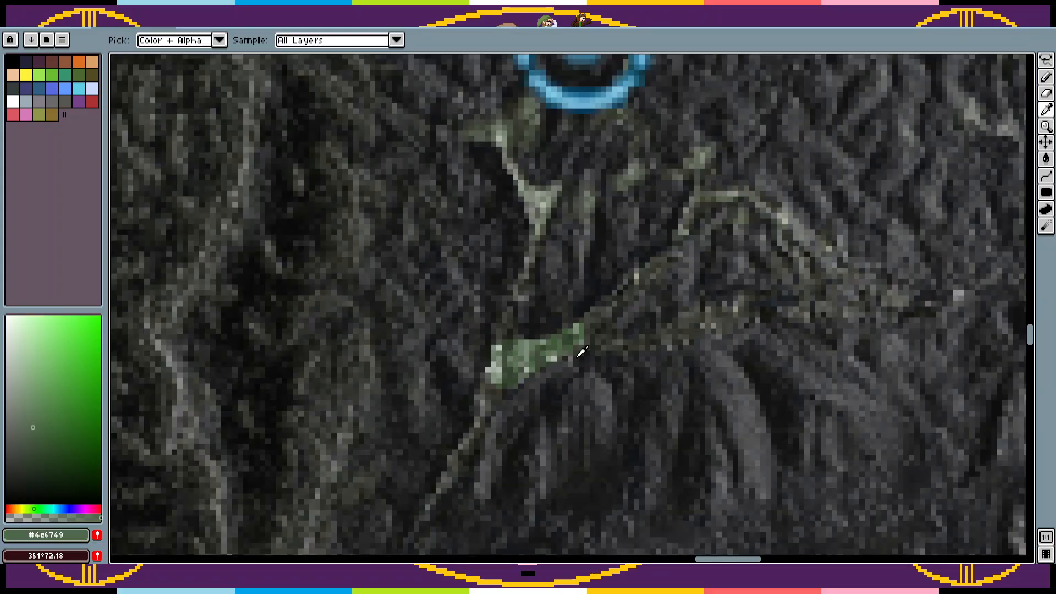
{"action": "key", "text": "ctrl+z"}
{"action": "key", "text": "ctrl+z"}
Step: Try painting the riverbed junction and its branches muted green on the Water layer with the 3 px Pencil, and undo it
{"action": "key", "text": "Tab"}
{"action": "left_click", "coordinate": [194, 538]}
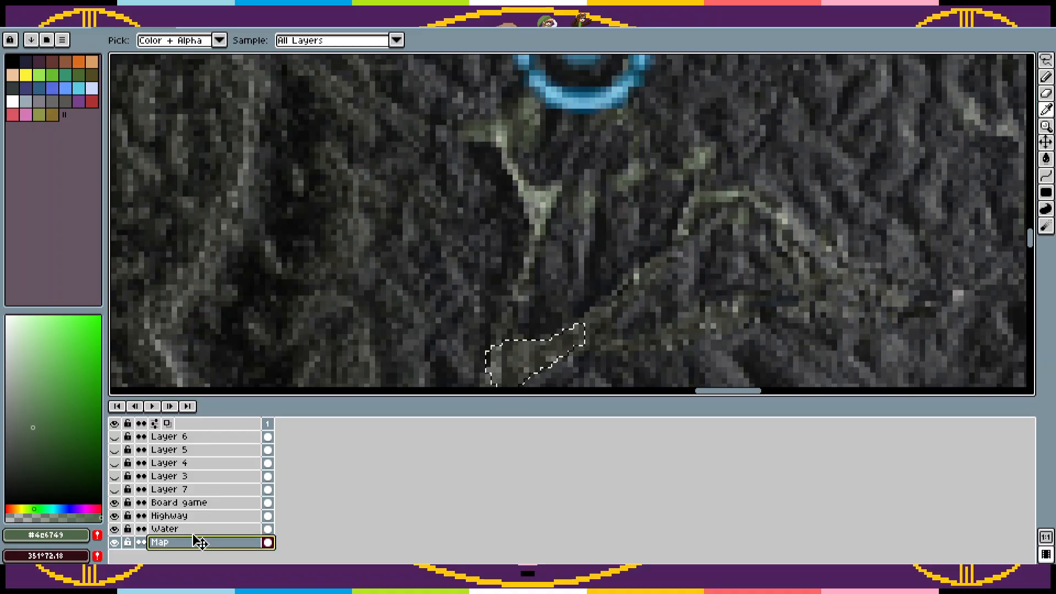
{"action": "left_click", "coordinate": [193, 530]}
{"action": "key", "text": "ctrl+d"}
{"action": "key", "text": "b"}
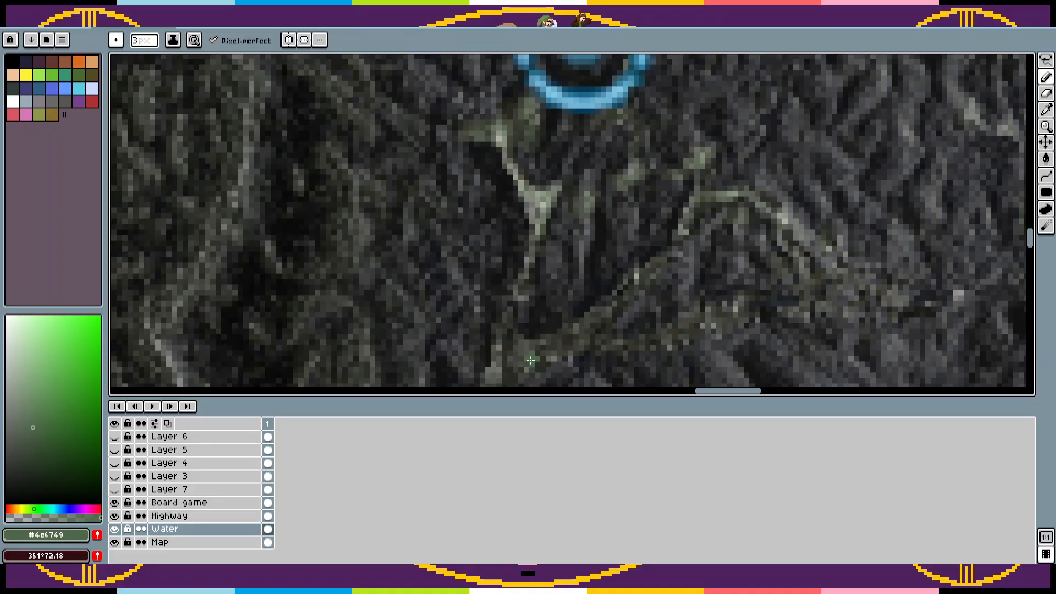
{"action": "key", "text": "Tab"}
{"action": "mouse_move", "coordinate": [498, 376]}
{"action": "left_mouse_down"}
{"action": "mouse_move", "coordinate": [460, 465]}
{"action": "mouse_move", "coordinate": [493, 401]}
{"action": "mouse_move", "coordinate": [515, 300]}
{"action": "mouse_move", "coordinate": [495, 382]}
{"action": "mouse_move", "coordinate": [531, 343]}
{"action": "mouse_move", "coordinate": [508, 345]}
{"action": "mouse_move", "coordinate": [517, 366]}
{"action": "mouse_move", "coordinate": [509, 384]}
{"action": "mouse_move", "coordinate": [550, 354]}
{"action": "mouse_move", "coordinate": [681, 338]}
{"action": "mouse_move", "coordinate": [752, 303]}
{"action": "mouse_move", "coordinate": [613, 351]}
{"action": "mouse_move", "coordinate": [527, 353]}
{"action": "mouse_move", "coordinate": [646, 281]}
{"action": "left_mouse_up"}
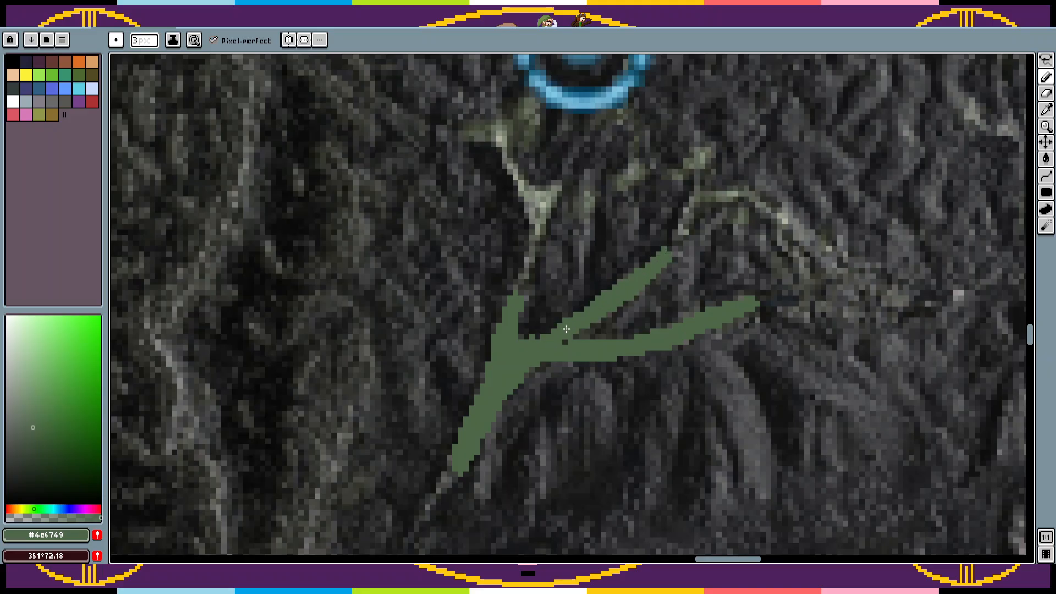
{"action": "key", "text": "ctrl+z"}
Step: Examine the map around the riverbeds, the unlinked circles and the linked circles on the eastern mountain
{"action": "key", "text": "z"}
{"action": "scroll", "coordinate": [666, 268], "scroll_direction": "down", "scroll_amount": 3}
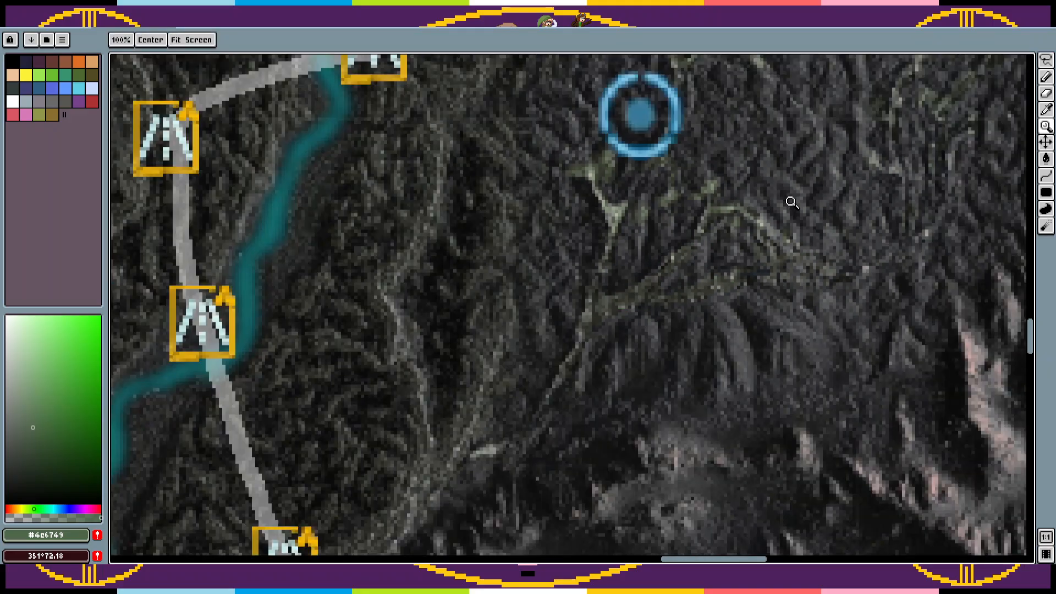
{"action": "scroll", "coordinate": [647, 376], "scroll_direction": "down", "scroll_amount": 2}
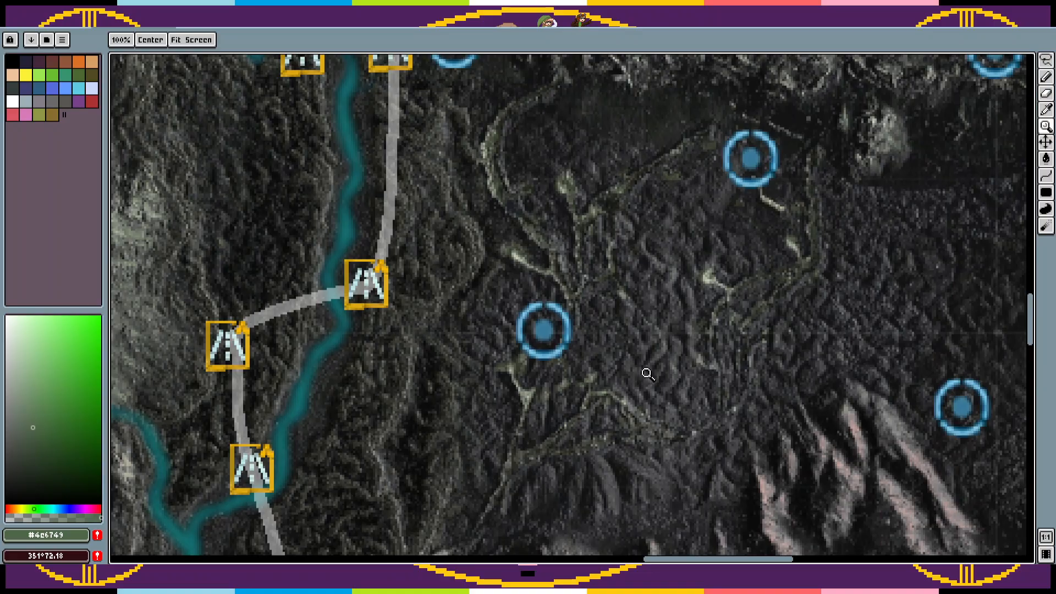
{"action": "scroll", "coordinate": [674, 333], "scroll_direction": "down", "scroll_amount": 2}
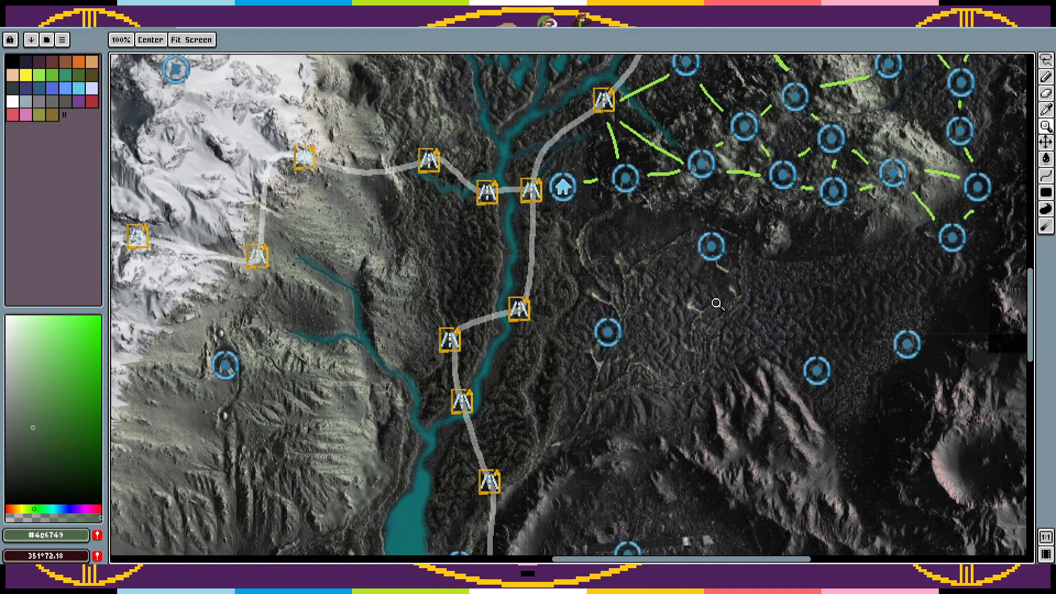
{"action": "left_click_drag", "start_coordinate": [716, 303], "coordinate": [564, 410]}
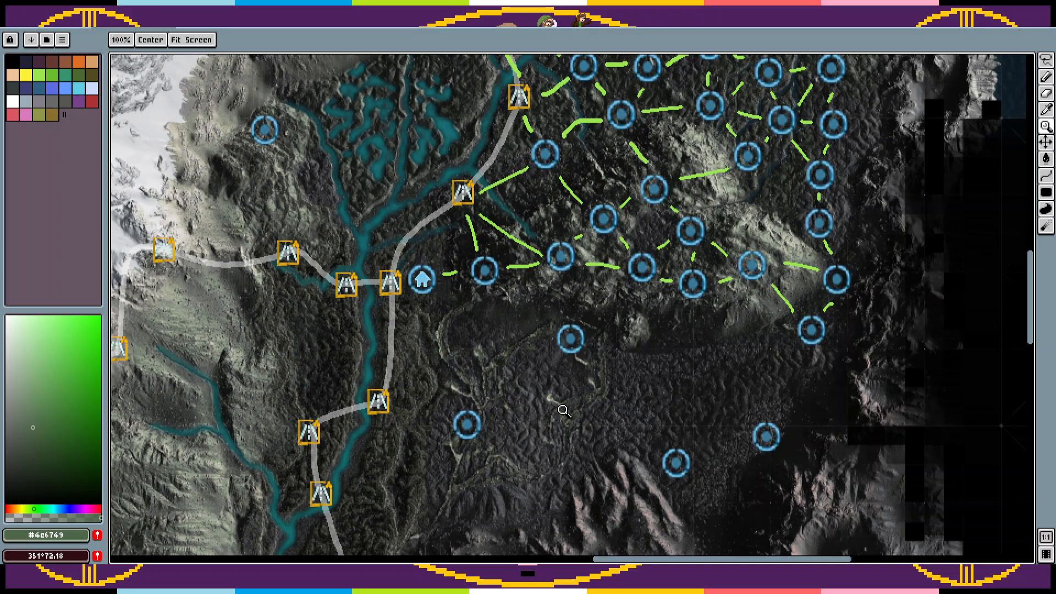
{"action": "key", "text": "i"}
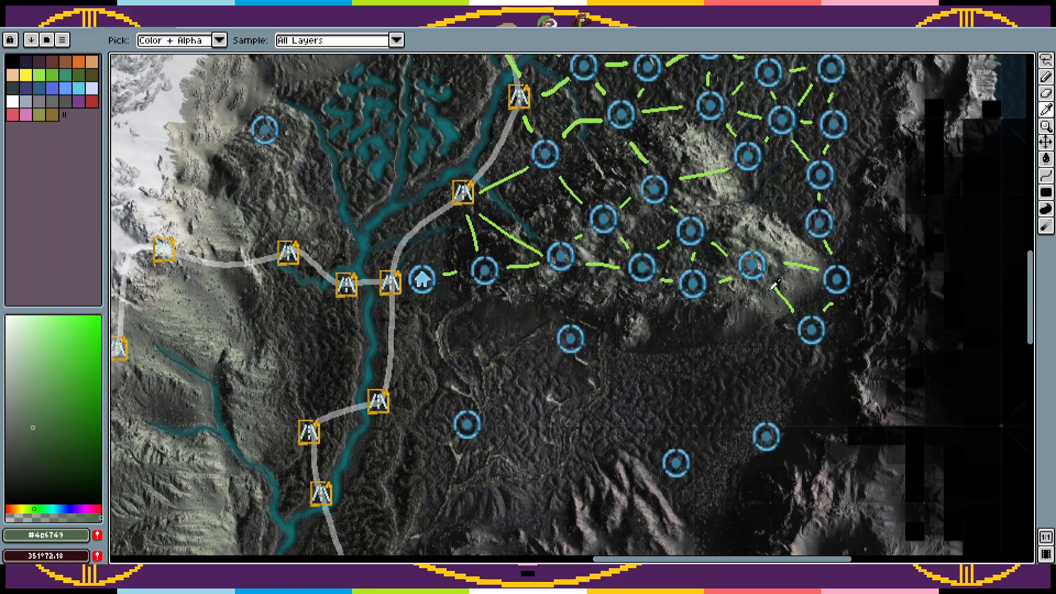
{"action": "key", "text": "z"}
{"action": "scroll", "coordinate": [774, 308], "scroll_direction": "up", "scroll_amount": 1}
{"action": "left_click_drag", "start_coordinate": [776, 303], "coordinate": [693, 329]}
{"action": "scroll", "coordinate": [693, 328], "scroll_direction": "down", "scroll_amount": 1}
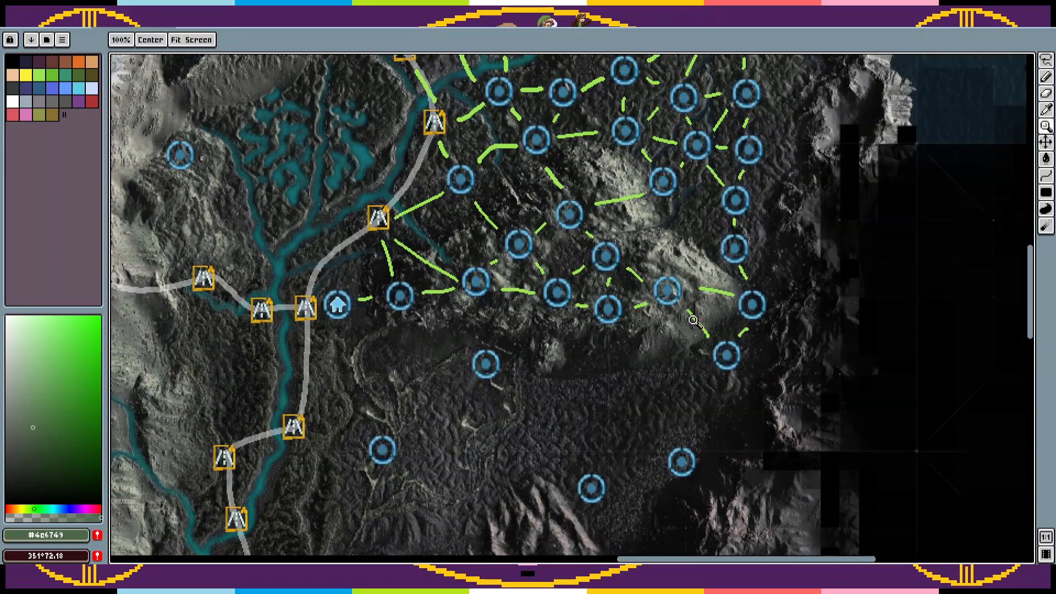
{"action": "scroll", "coordinate": [672, 328], "scroll_direction": "down", "scroll_amount": 1}
{"action": "left_click_drag", "start_coordinate": [568, 297], "coordinate": [623, 273]}
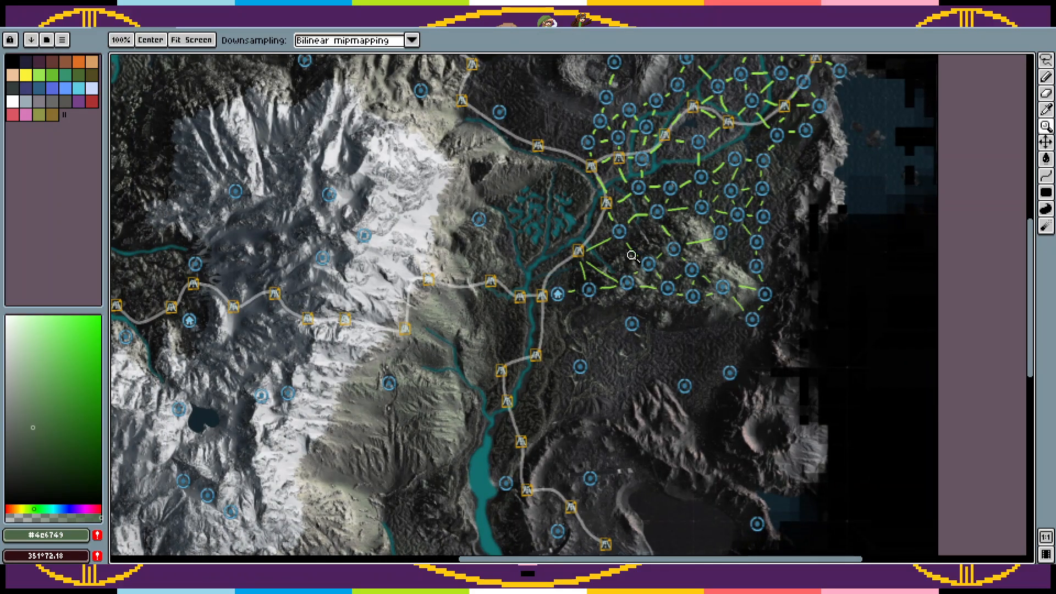
{"action": "scroll", "coordinate": [642, 249], "scroll_direction": "up", "scroll_amount": 1}
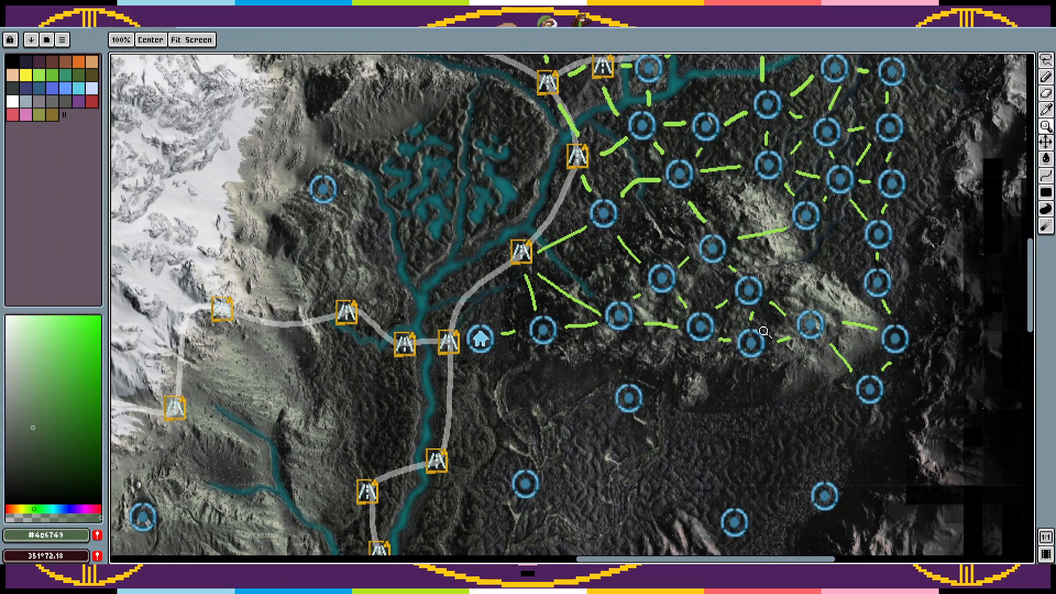
Step: Pick the bright green #99e550 from a link on the eastern mountain and make the Board game layer active
{"action": "scroll", "coordinate": [825, 373], "scroll_direction": "up", "scroll_amount": 1}
{"action": "left_click_drag", "start_coordinate": [832, 369], "coordinate": [758, 338]}
{"action": "scroll", "coordinate": [759, 339], "scroll_direction": "down", "scroll_amount": 1}
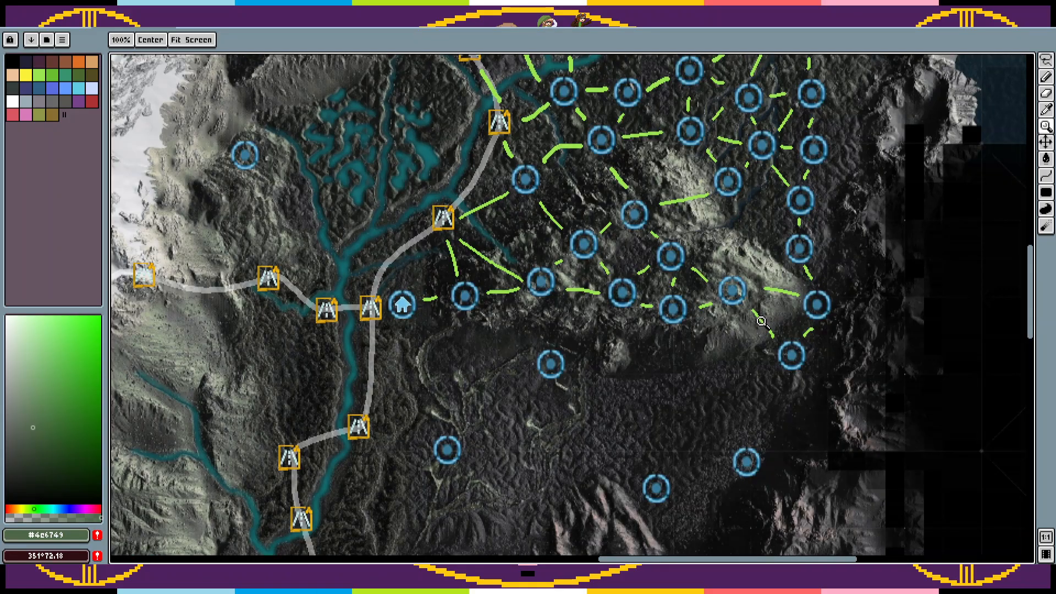
{"action": "key", "text": "i"}
{"action": "left_click_drag", "start_coordinate": [561, 113], "coordinate": [709, 111]}
{"action": "left_click_drag", "start_coordinate": [747, 313], "coordinate": [641, 269]}
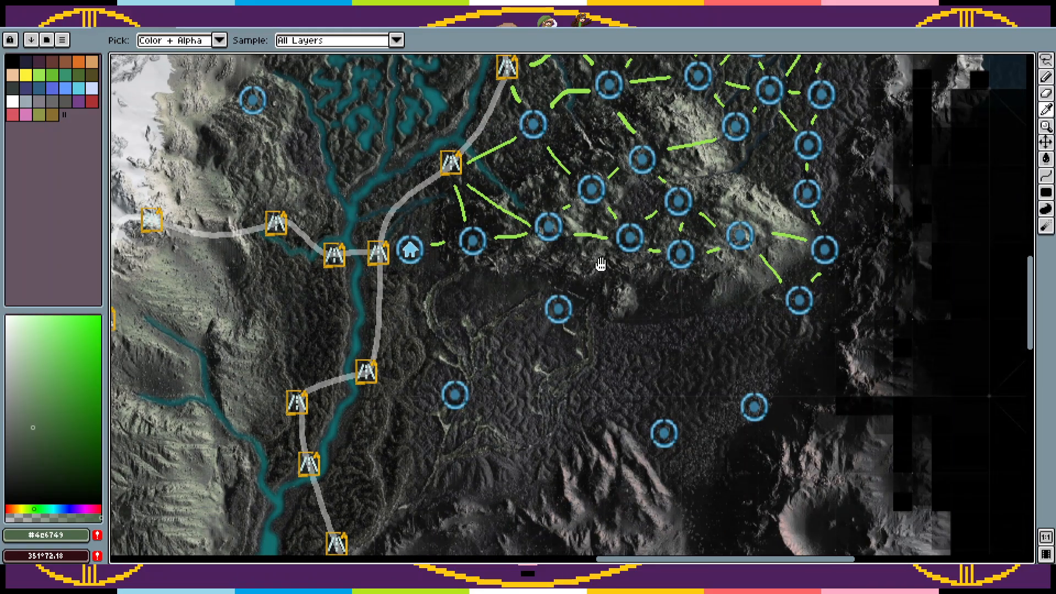
{"action": "mouse_move", "coordinate": [703, 292]}
{"action": "left_mouse_down"}
{"action": "mouse_move", "coordinate": [724, 211]}
{"action": "mouse_move", "coordinate": [696, 310]}
{"action": "left_mouse_up"}
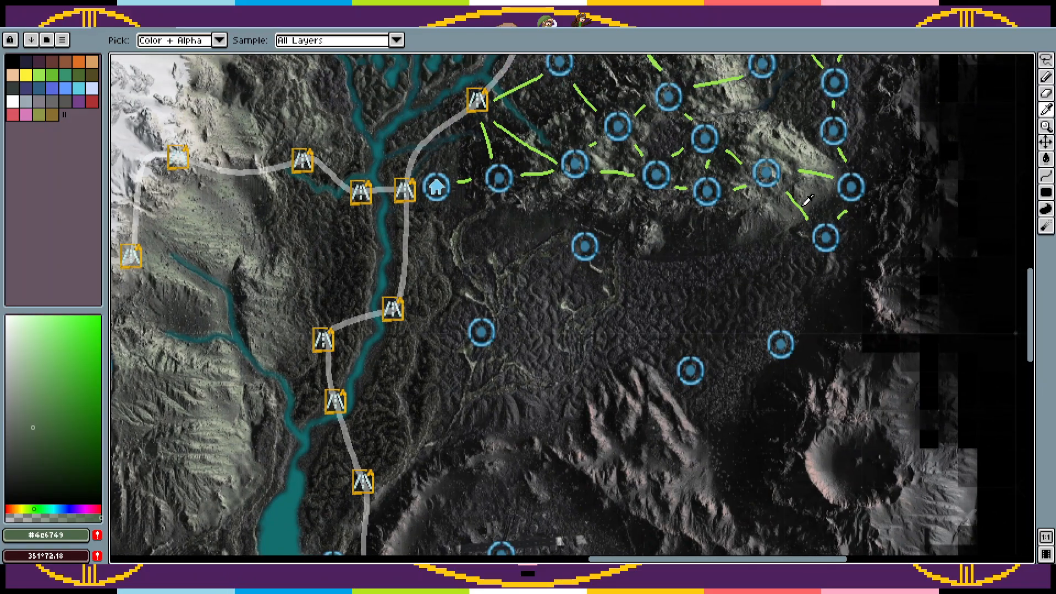
{"action": "left_click", "coordinate": [800, 204]}
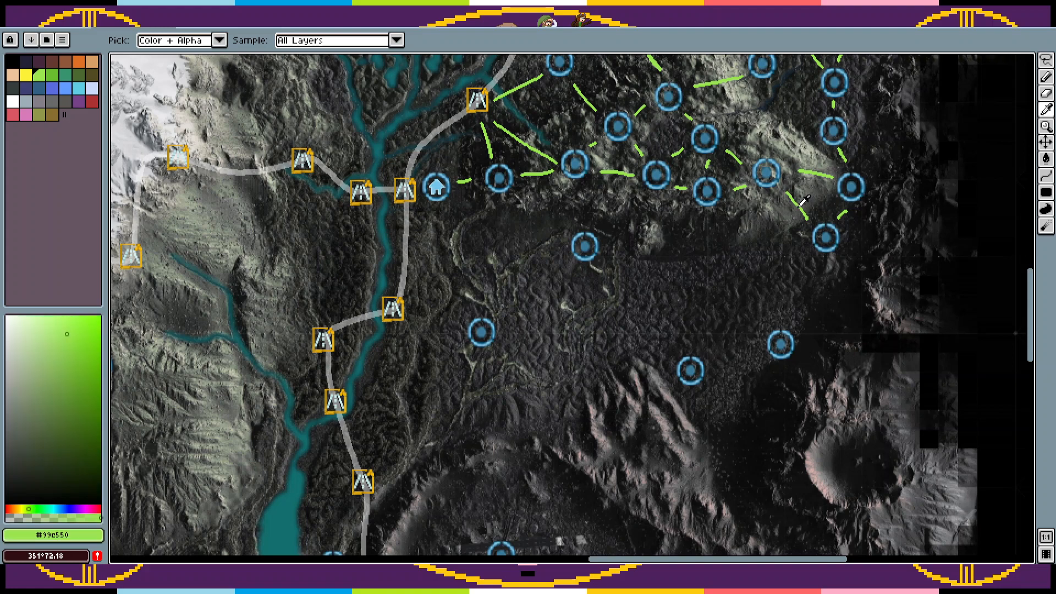
{"action": "key", "text": "Tab"}
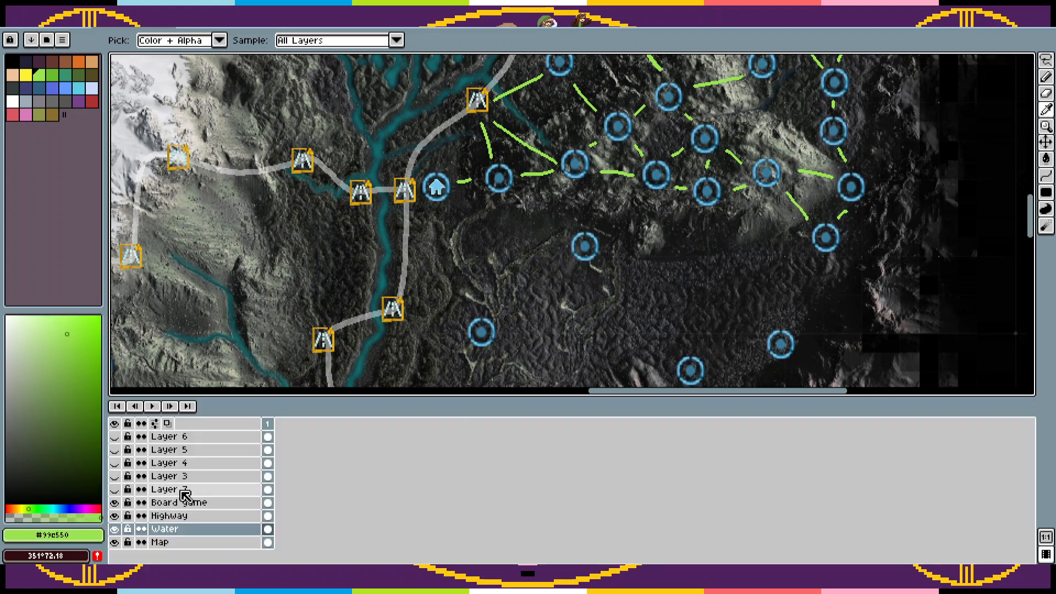
{"action": "left_click", "coordinate": [200, 502]}
{"action": "key", "text": "Tab"}
Step: Copy the easternmost circle marker on the plain south of the mountain and place three copies north and northwest of it
{"action": "key", "text": "m"}
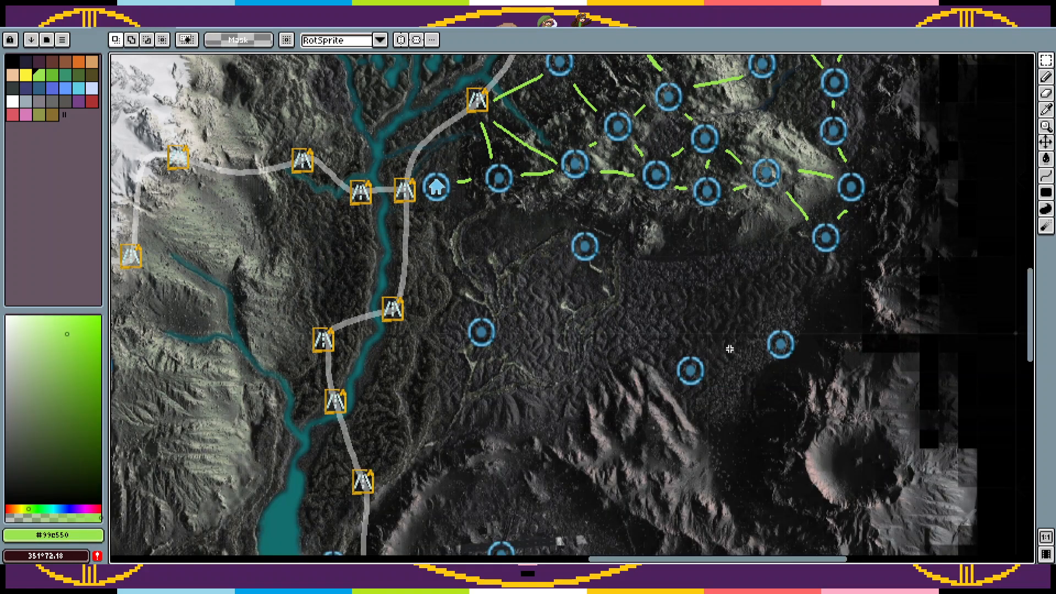
{"action": "left_click_drag", "start_coordinate": [755, 310], "coordinate": [823, 387]}
{"action": "mouse_move", "coordinate": [797, 354]}
{"action": "left_mouse_down"}
{"action": "mouse_move", "coordinate": [804, 286]}
{"action": "mouse_move", "coordinate": [779, 342]}
{"action": "mouse_move", "coordinate": [731, 288]}
{"action": "mouse_move", "coordinate": [750, 288]}
{"action": "mouse_move", "coordinate": [724, 287]}
{"action": "left_mouse_up"}
{"action": "key", "text": "Return"}
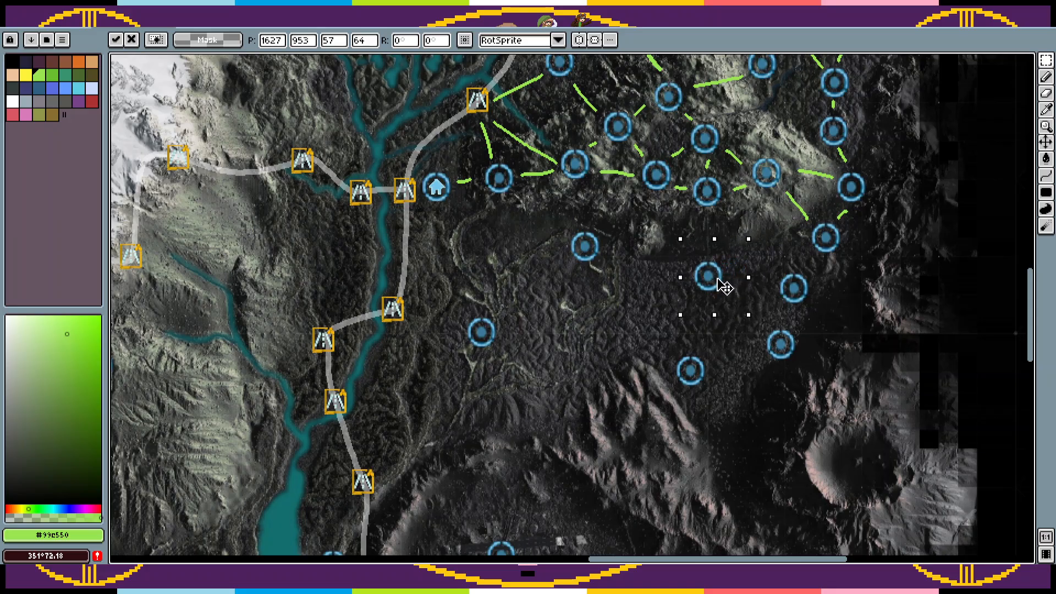
{"action": "key", "text": "Return"}
{"action": "left_click_drag", "start_coordinate": [776, 355], "coordinate": [728, 337]}
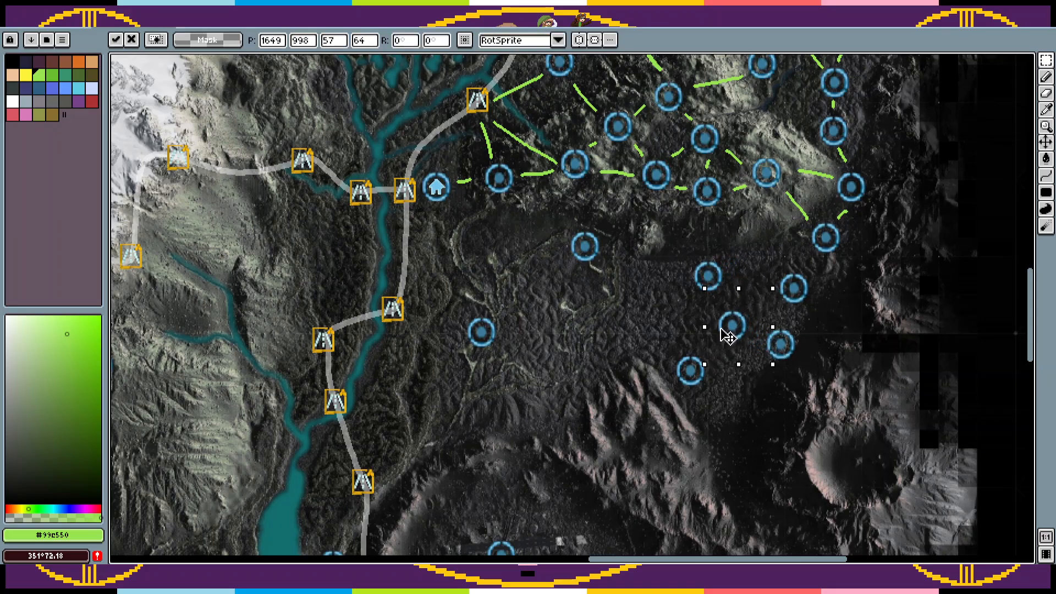
{"action": "key", "text": "Return"}
Step: Place three more copies of the circle marker along the southern edge of the plain and beside the pinkish ridges
{"action": "mouse_move", "coordinate": [801, 358]}
{"action": "left_mouse_down"}
{"action": "mouse_move", "coordinate": [676, 344]}
{"action": "mouse_move", "coordinate": [676, 242]}
{"action": "left_mouse_up"}
{"action": "key", "text": "Return"}
{"action": "mouse_move", "coordinate": [797, 253]}
{"action": "left_mouse_down"}
{"action": "mouse_move", "coordinate": [681, 315]}
{"action": "mouse_move", "coordinate": [669, 335]}
{"action": "left_mouse_up"}
{"action": "left_click_drag", "start_coordinate": [728, 280], "coordinate": [724, 390]}
{"action": "left_click", "coordinate": [724, 378]}
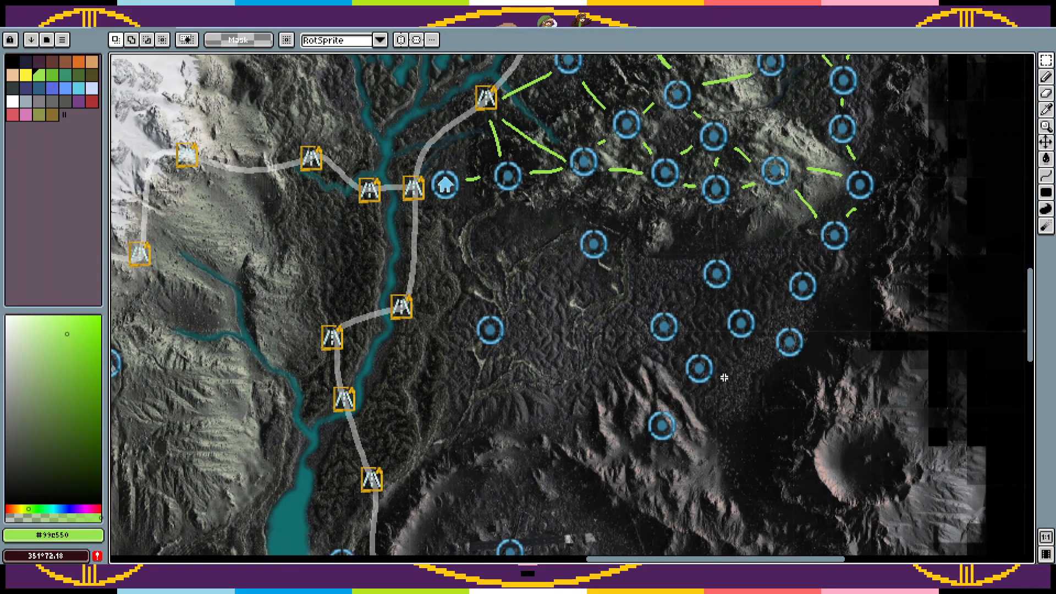
{"action": "key", "text": "ctrl+shift+d"}
{"action": "left_click_drag", "start_coordinate": [796, 358], "coordinate": [757, 417]}
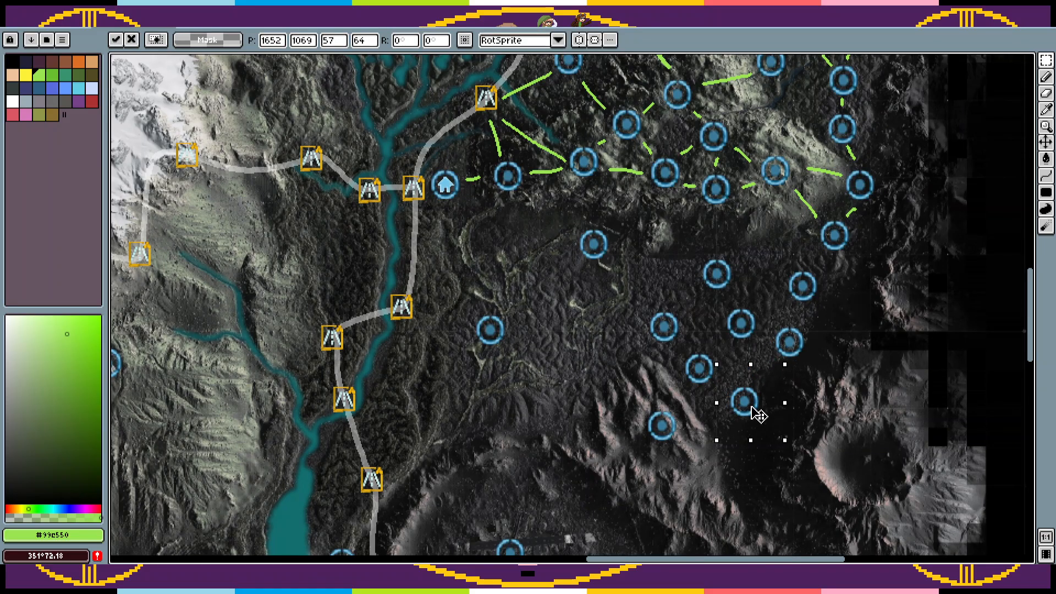
{"action": "key", "text": "Return"}
Step: Place four more copies of the circle marker across the middle and western part of the plain, and deselect
{"action": "left_click_drag", "start_coordinate": [801, 342], "coordinate": [576, 284]}
{"action": "key", "text": "Return"}
{"action": "left_click_drag", "start_coordinate": [791, 356], "coordinate": [550, 352]}
{"action": "key", "text": "Return"}
{"action": "left_click_drag", "start_coordinate": [788, 355], "coordinate": [657, 294]}
{"action": "key", "text": "Return"}
{"action": "mouse_move", "coordinate": [808, 347]}
{"action": "left_mouse_down"}
{"action": "mouse_move", "coordinate": [610, 347]}
{"action": "mouse_move", "coordinate": [633, 333]}
{"action": "left_mouse_up"}
{"action": "key", "text": "ctrl+d"}
Step: Recolour the five links leading onto and off the eastern mountain range orange with the Paint Bucket
{"action": "left_click_drag", "start_coordinate": [741, 233], "coordinate": [689, 369]}
{"action": "key", "text": "z"}
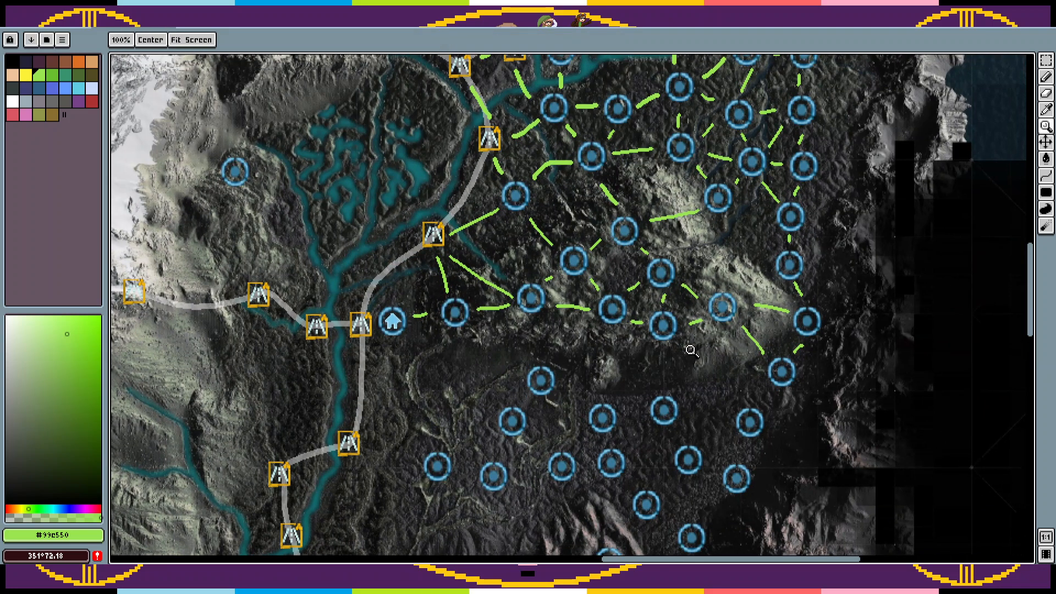
{"action": "key", "text": "g"}
{"action": "left_click", "coordinate": [80, 63]}
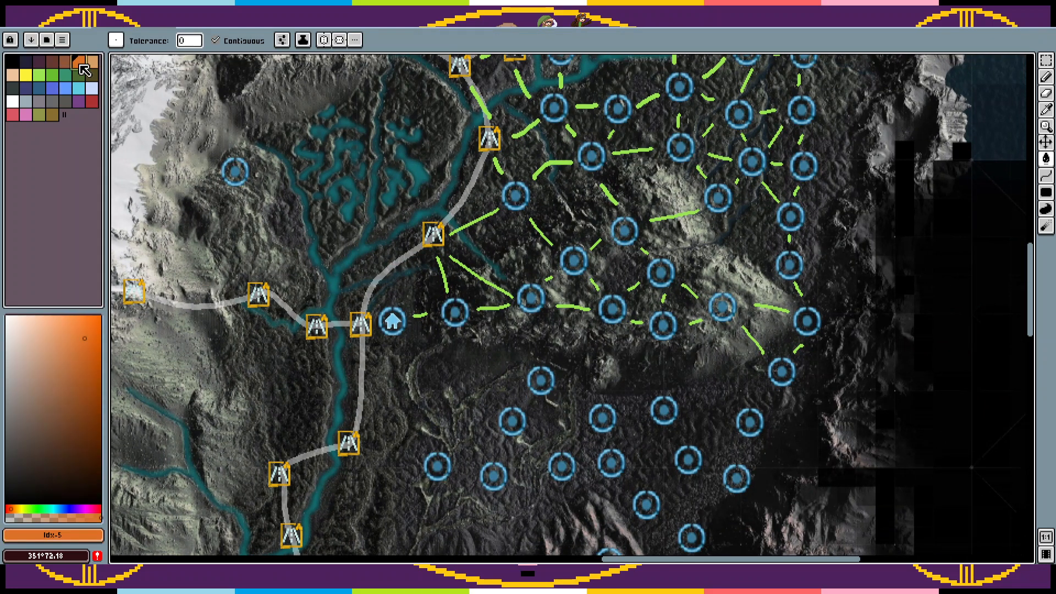
{"action": "left_click", "coordinate": [748, 331]}
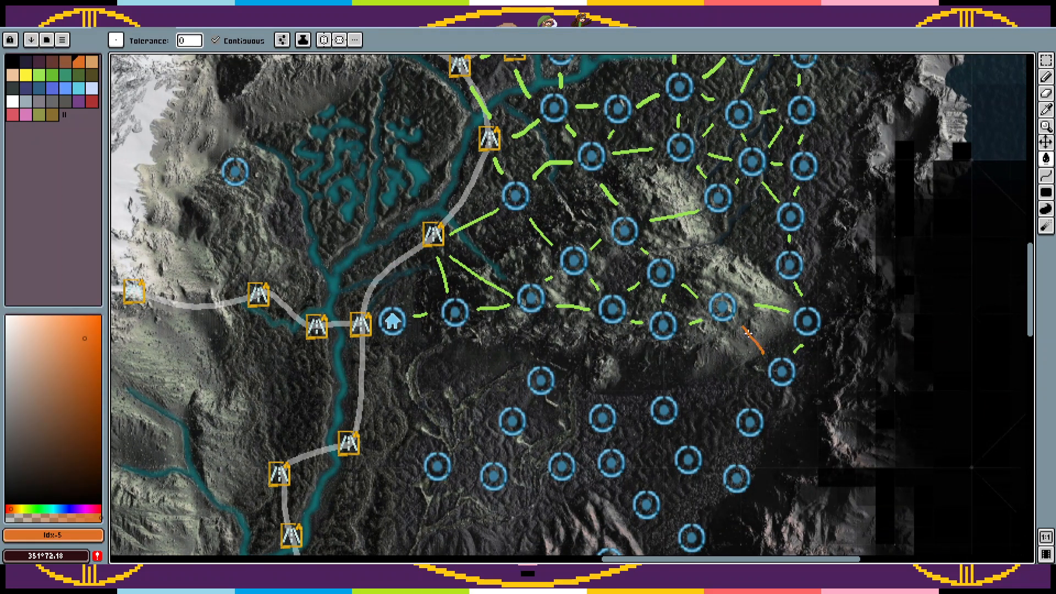
{"action": "left_click", "coordinate": [763, 306]}
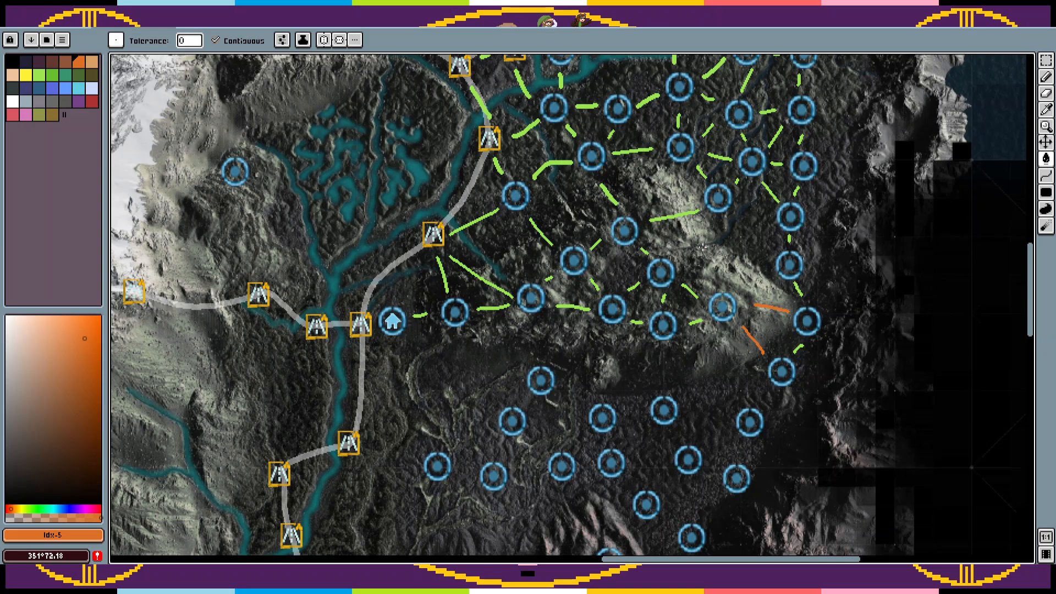
{"action": "left_click", "coordinate": [663, 218]}
Step: Fill the two southeastern links from the central road marker and the link joining their circles orange, undoing any background fill
{"action": "left_click", "coordinate": [489, 284]}
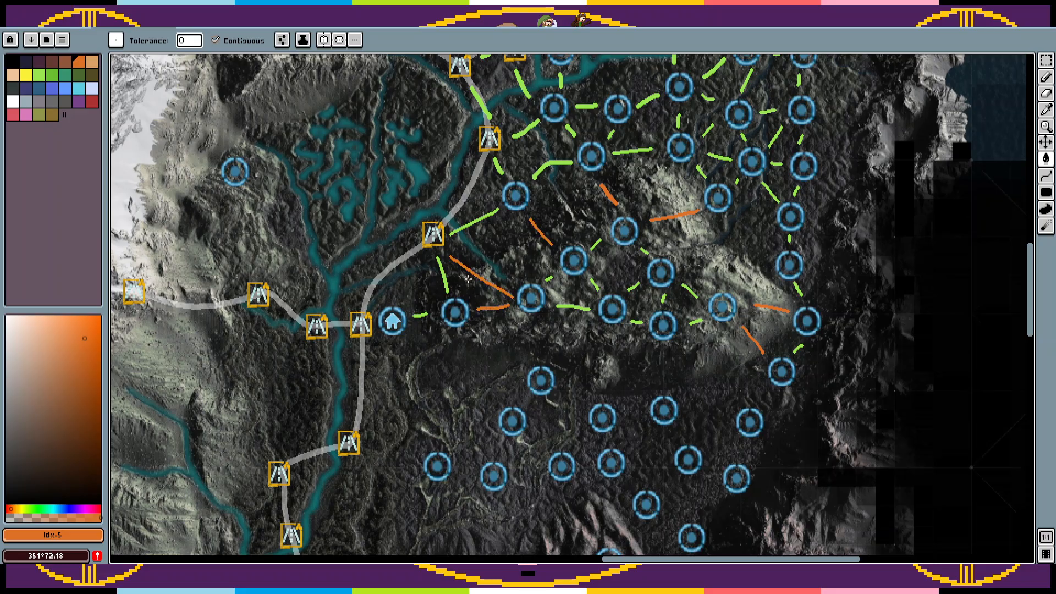
{"action": "left_click_drag", "start_coordinate": [468, 279], "coordinate": [496, 345]}
{"action": "left_click", "coordinate": [470, 348]}
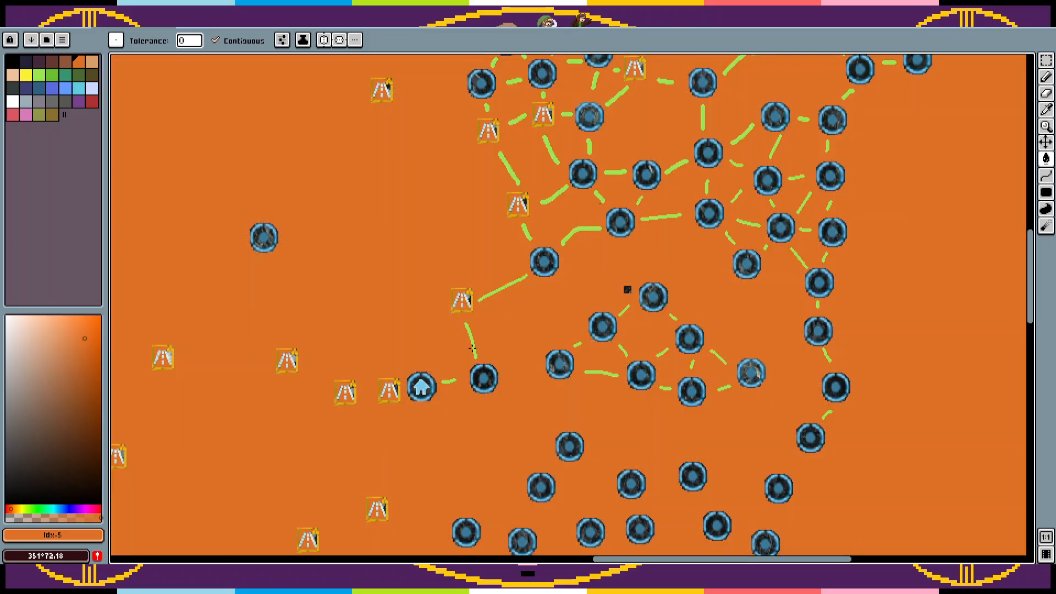
{"action": "key", "text": "ctrl+z"}
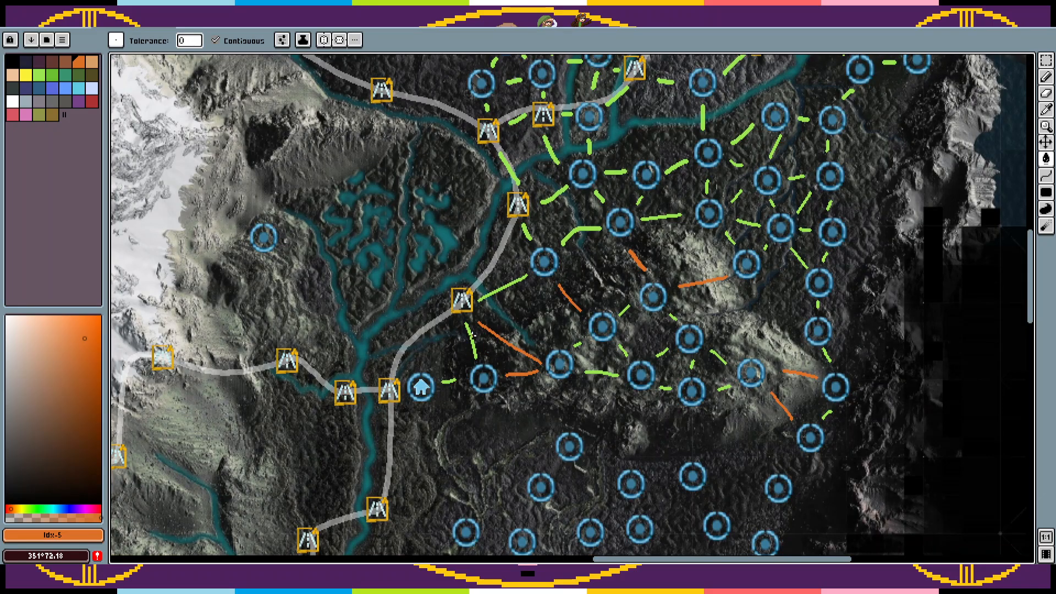
{"action": "left_click_drag", "start_coordinate": [502, 367], "coordinate": [514, 280]}
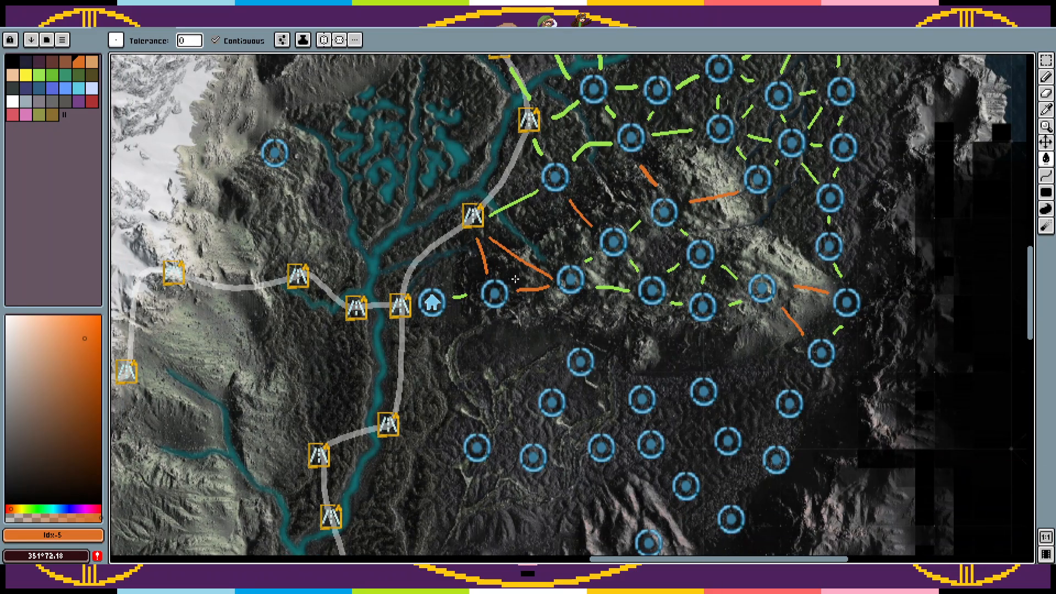
Step: Fill the short link between the two circles at the mountain's southeastern end yellow
{"action": "scroll", "coordinate": [577, 276], "scroll_direction": "down", "scroll_amount": 1}
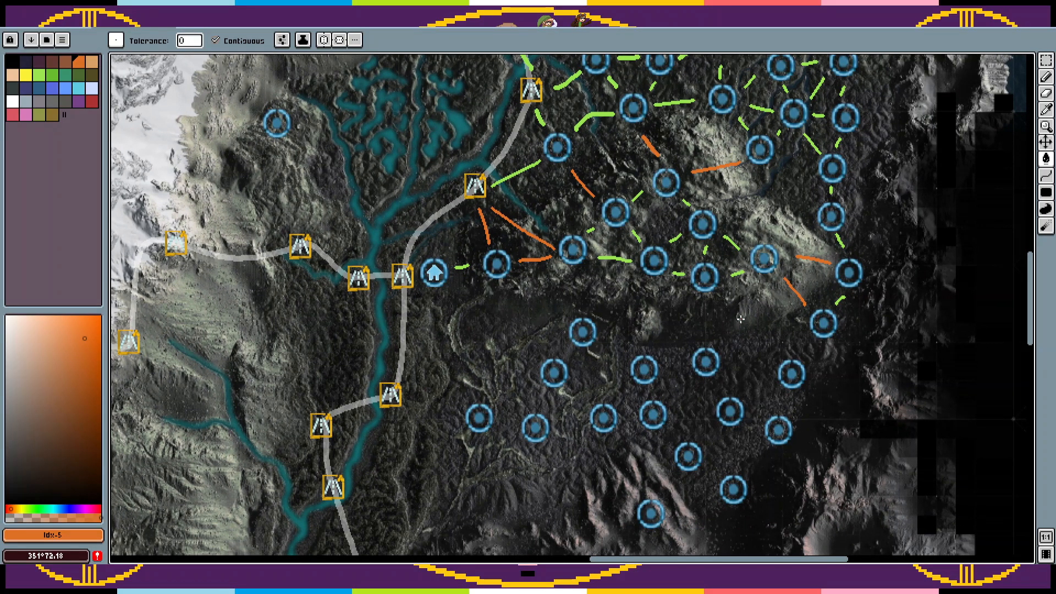
{"action": "left_click_drag", "start_coordinate": [751, 223], "coordinate": [764, 395]}
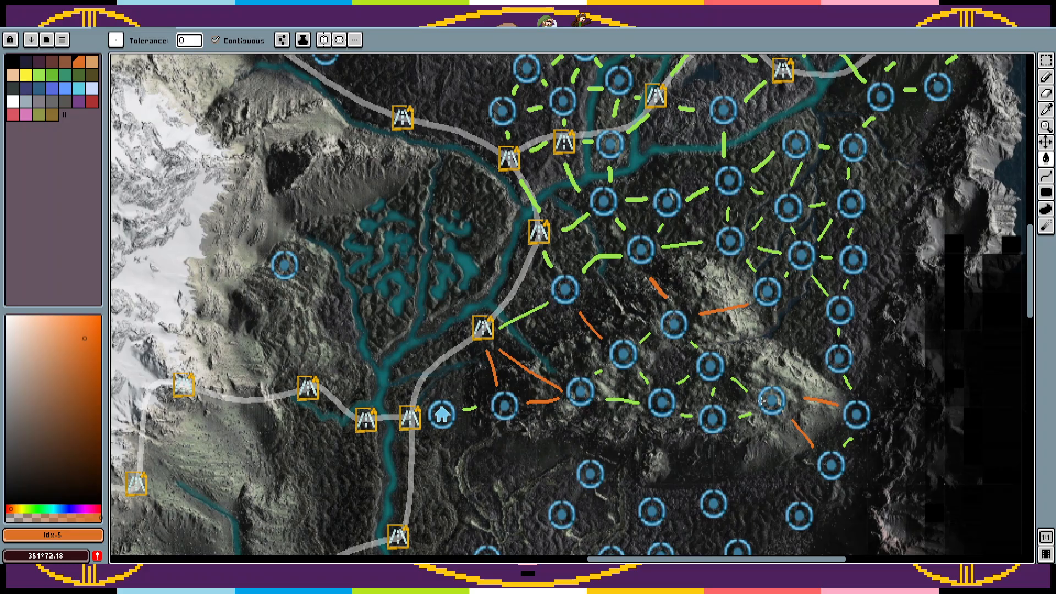
{"action": "left_click_drag", "start_coordinate": [762, 401], "coordinate": [721, 250]}
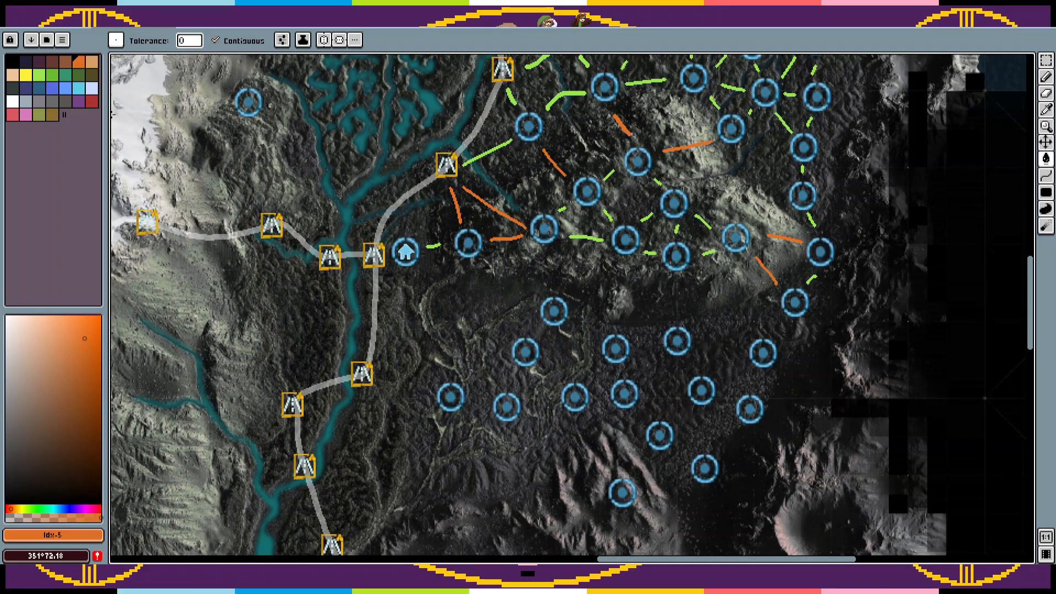
{"action": "left_click", "coordinate": [26, 75]}
{"action": "key", "text": "b"}
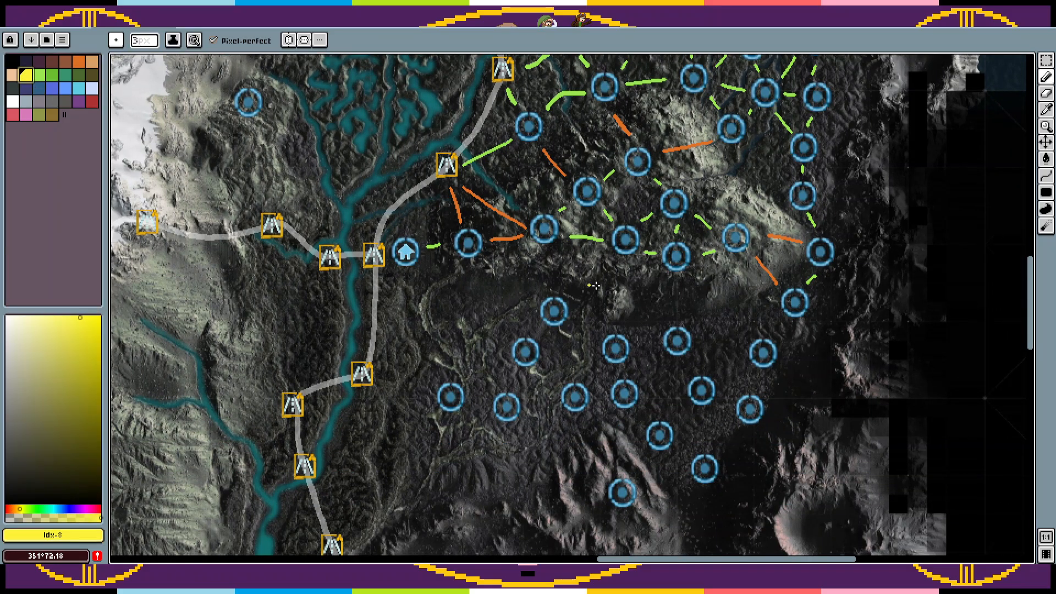
{"action": "key", "text": "g"}
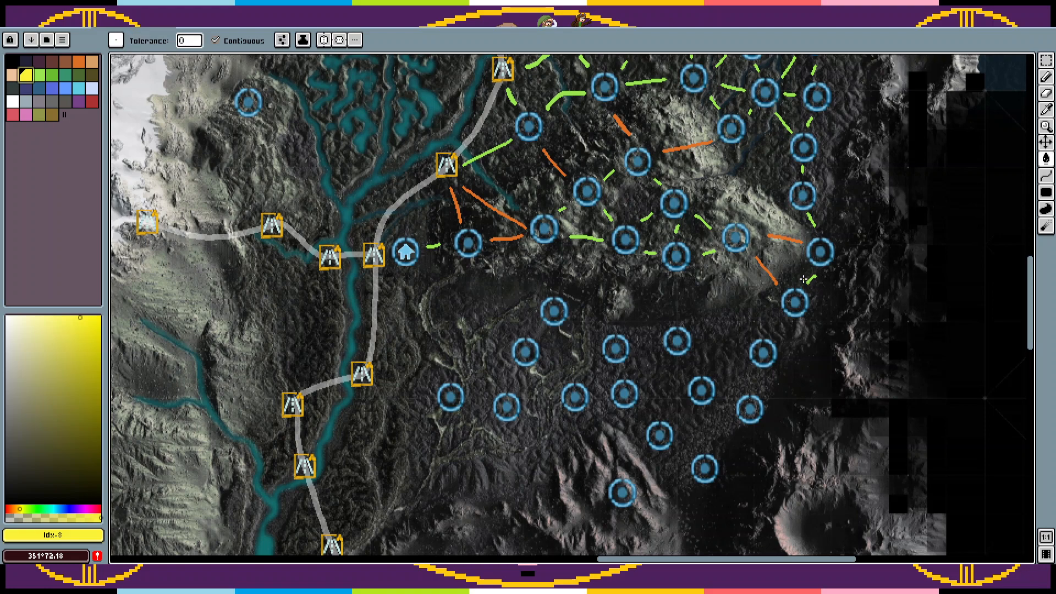
{"action": "left_click", "coordinate": [812, 280]}
Step: Try drawing yellow links between the circles on the southern plain with the 3 px Pencil, and undo them
{"action": "key", "text": "b"}
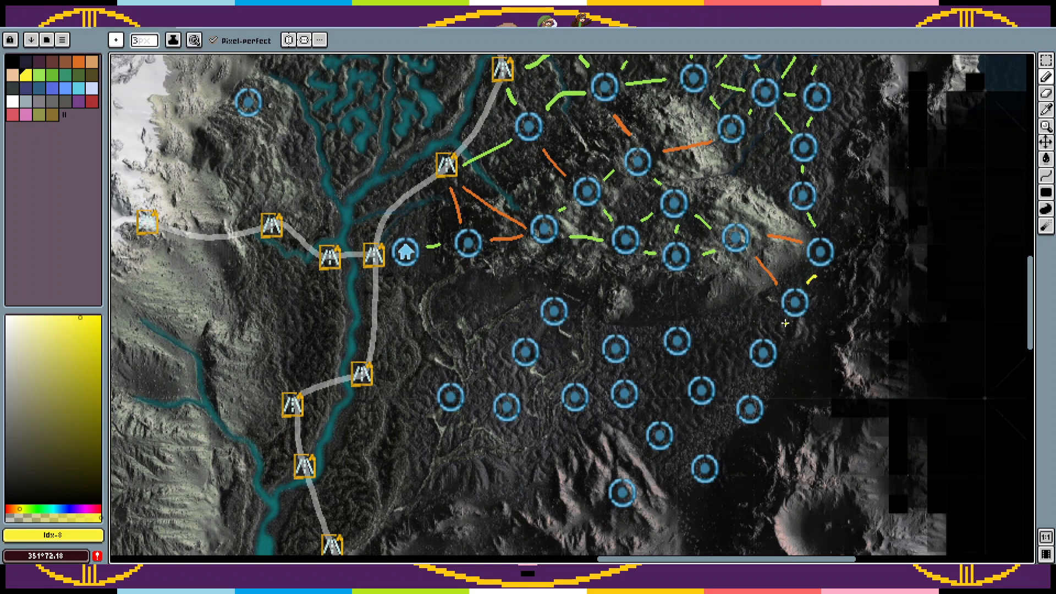
{"action": "left_click_drag", "start_coordinate": [783, 322], "coordinate": [777, 332]}
{"action": "left_click_drag", "start_coordinate": [594, 339], "coordinate": [586, 330]}
{"action": "left_click_drag", "start_coordinate": [555, 380], "coordinate": [541, 363]}
{"action": "left_click_drag", "start_coordinate": [553, 403], "coordinate": [528, 406]}
{"action": "key", "text": "ctrl+z"}
{"action": "key", "text": "ctrl+z"}
{"action": "key", "text": "ctrl+z"}
{"action": "key", "text": "ctrl+z"}
{"action": "key", "text": "ctrl+z"}
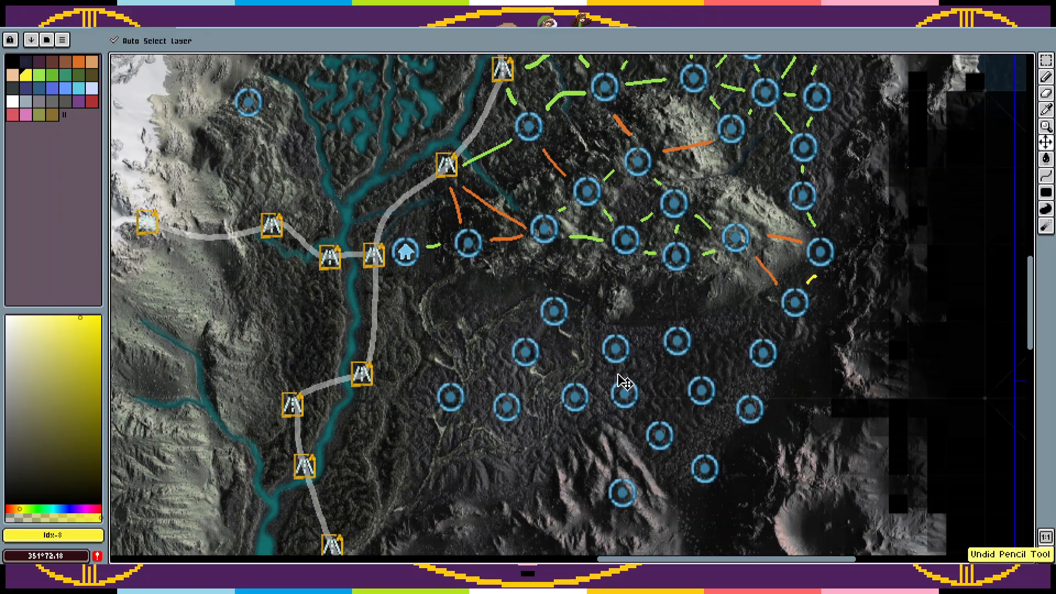
Step: Place three copies of the plain's eastern circle marker southeast of the home marker and along the road south of it
{"action": "key", "text": "m"}
{"action": "left_click_drag", "start_coordinate": [720, 373], "coordinate": [788, 444]}
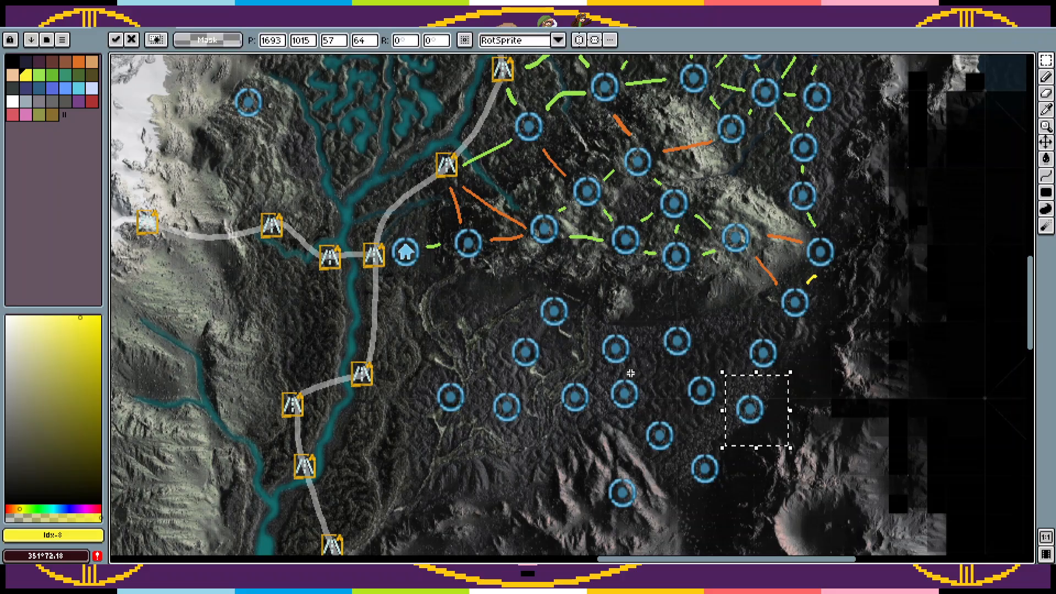
{"action": "mouse_move", "coordinate": [747, 403]}
{"action": "left_mouse_down"}
{"action": "mouse_move", "coordinate": [668, 385]}
{"action": "mouse_move", "coordinate": [515, 328]}
{"action": "mouse_move", "coordinate": [490, 307]}
{"action": "left_mouse_up"}
{"action": "left_click_drag", "start_coordinate": [723, 372], "coordinate": [789, 446]}
{"action": "mouse_move", "coordinate": [742, 411]}
{"action": "left_mouse_down"}
{"action": "mouse_move", "coordinate": [588, 376]}
{"action": "mouse_move", "coordinate": [392, 304]}
{"action": "left_mouse_up"}
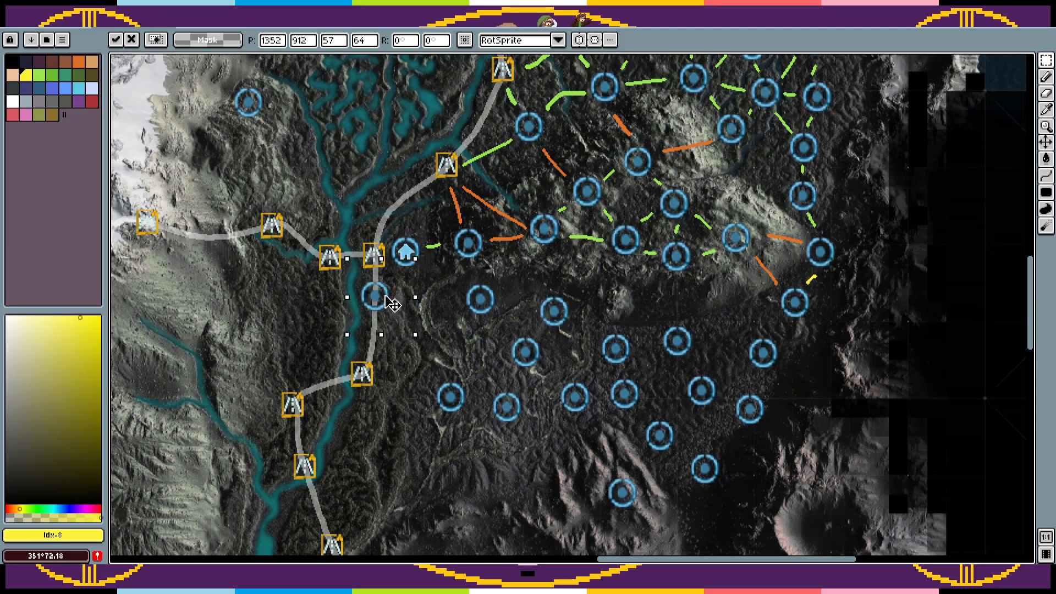
{"action": "left_click_drag", "start_coordinate": [722, 372], "coordinate": [790, 447]}
{"action": "left_click_drag", "start_coordinate": [759, 414], "coordinate": [394, 338]}
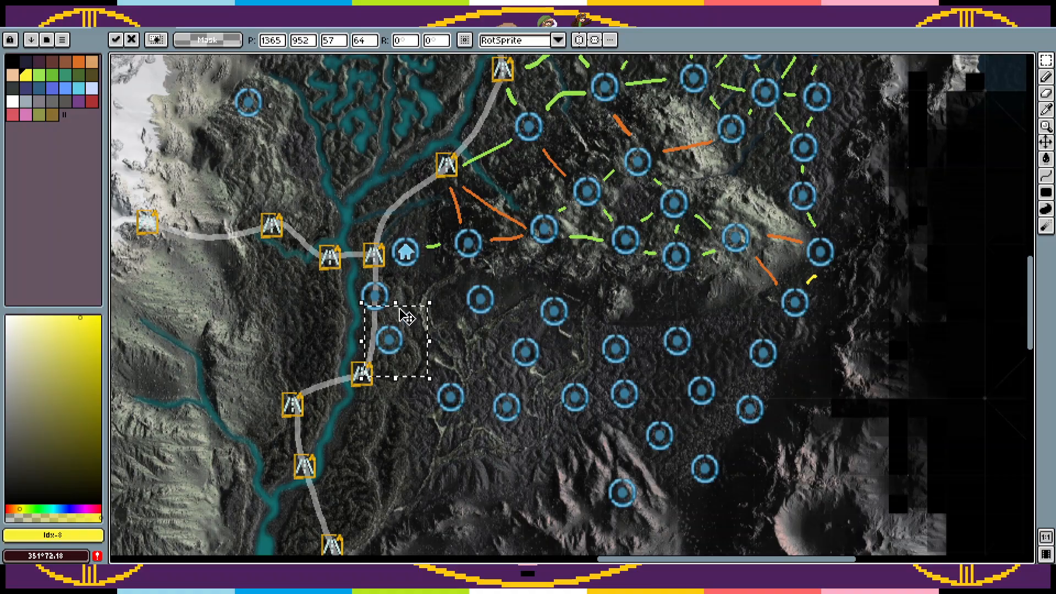
{"action": "key", "text": "ctrl+d"}
Step: Place two more copies of the circle marker along the southwestern edge of the plain, the second on the pinkish ridges
{"action": "key", "text": "ctrl+v"}
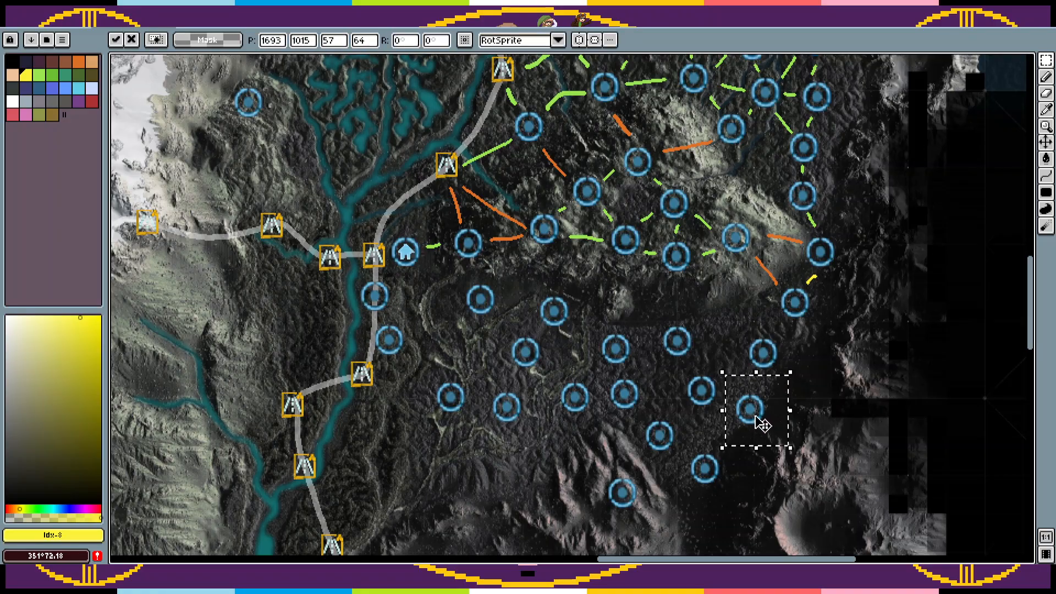
{"action": "mouse_move", "coordinate": [756, 421]}
{"action": "left_mouse_down"}
{"action": "mouse_move", "coordinate": [481, 312]}
{"action": "mouse_move", "coordinate": [442, 312]}
{"action": "mouse_move", "coordinate": [670, 363]}
{"action": "mouse_move", "coordinate": [700, 429]}
{"action": "mouse_move", "coordinate": [567, 457]}
{"action": "mouse_move", "coordinate": [539, 486]}
{"action": "mouse_move", "coordinate": [489, 488]}
{"action": "left_mouse_up"}
{"action": "key", "text": "ctrl+v"}
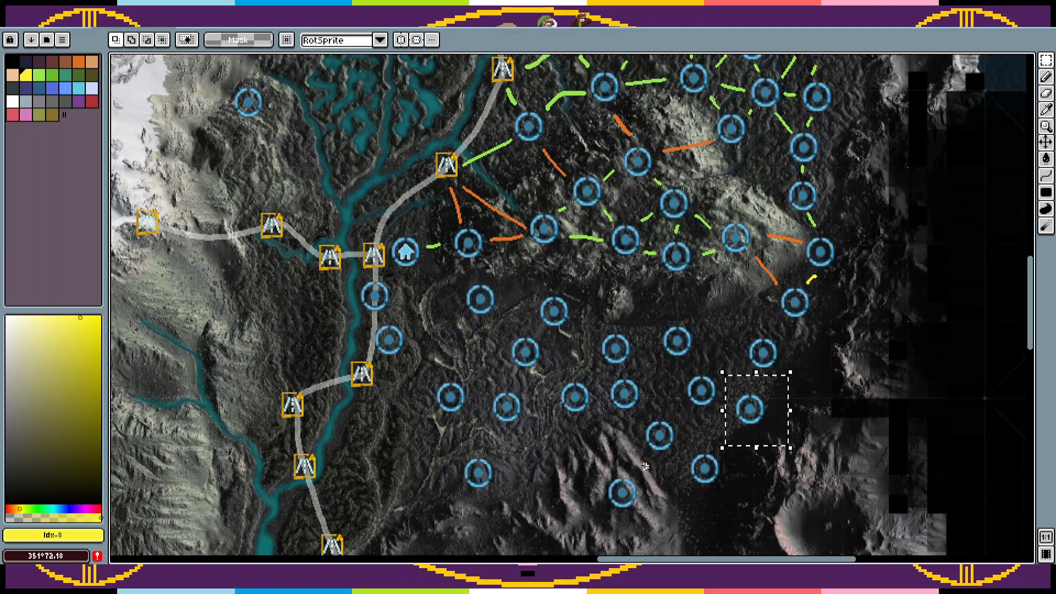
{"action": "mouse_move", "coordinate": [733, 408]}
{"action": "left_mouse_down"}
{"action": "mouse_move", "coordinate": [566, 458]}
{"action": "mouse_move", "coordinate": [547, 450]}
{"action": "mouse_move", "coordinate": [545, 460]}
{"action": "left_mouse_up"}
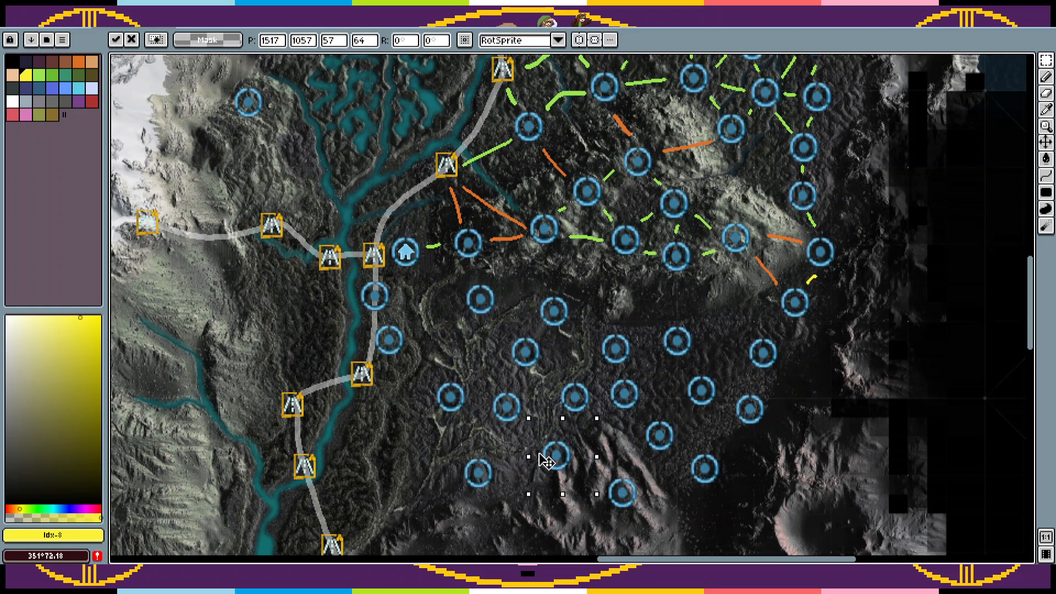
{"action": "key", "text": "Return"}
Step: Place another copy of the circle marker in the gap on the plain's western side, discard the extra paste and deselect
{"action": "key", "text": "b"}
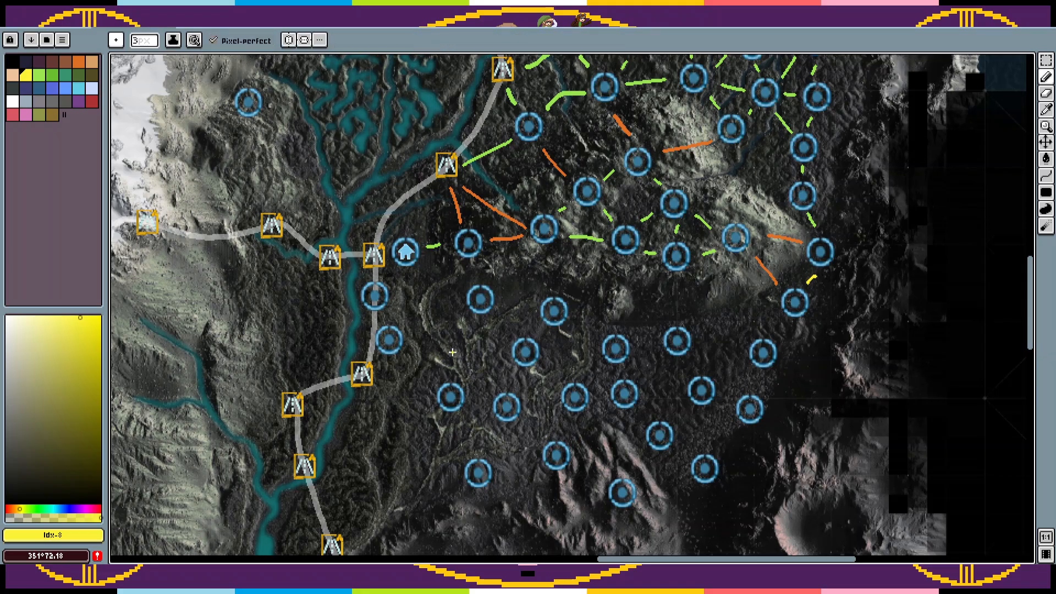
{"action": "key", "text": "ctrl+v"}
{"action": "left_click_drag", "start_coordinate": [766, 414], "coordinate": [471, 347]}
{"action": "key", "text": "ctrl+v"}
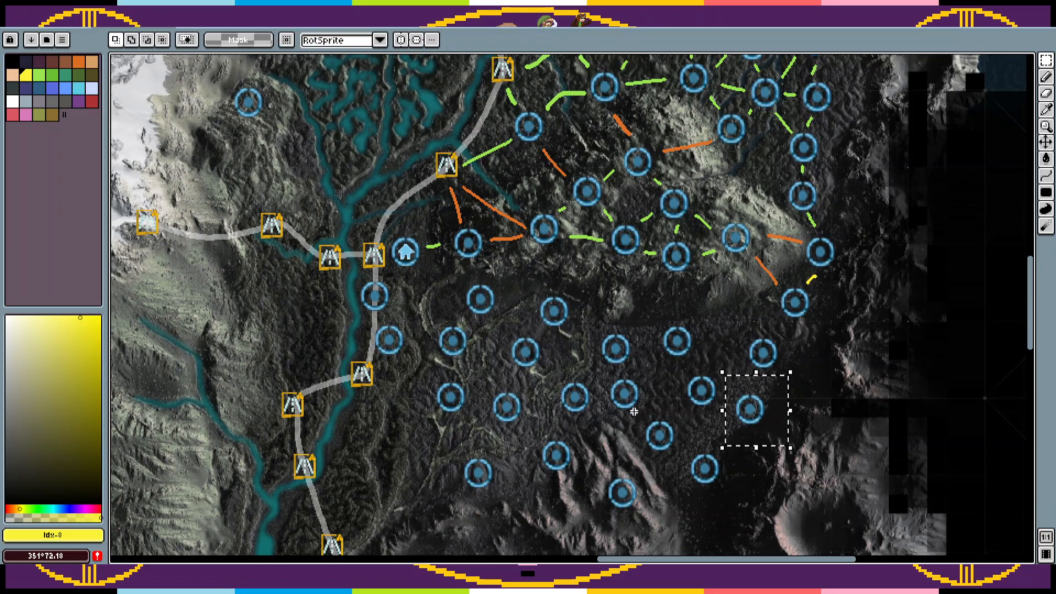
{"action": "left_click", "coordinate": [667, 410]}
{"action": "key", "text": "ctrl+z"}
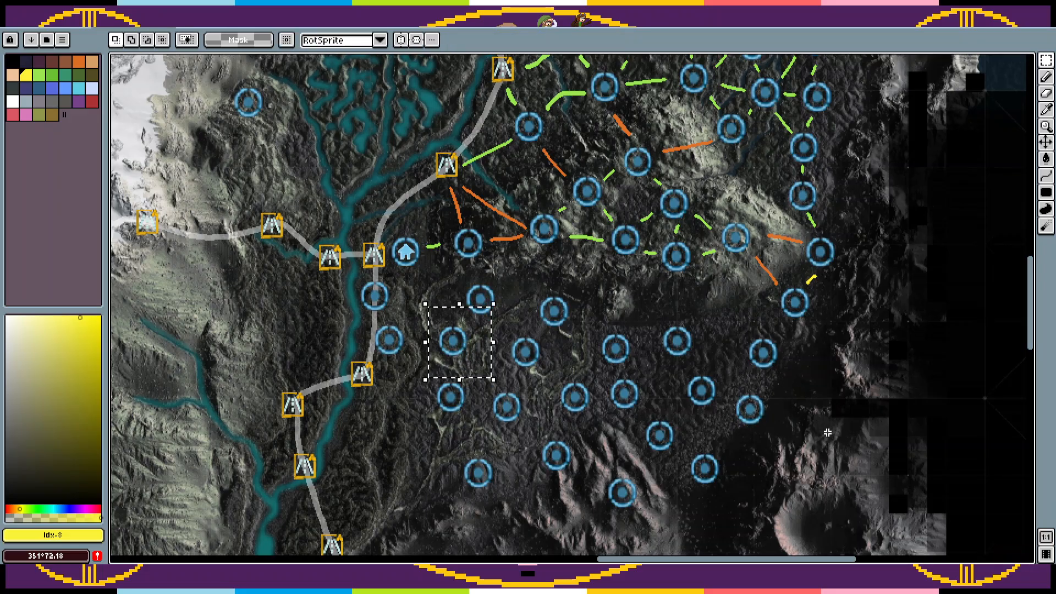
{"action": "key", "text": "ctrl+d"}
Step: Link the circles on the southern plain's western side with short yellow strokes using the 3 px Pencil
{"action": "left_click_drag", "start_coordinate": [758, 428], "coordinate": [777, 373]}
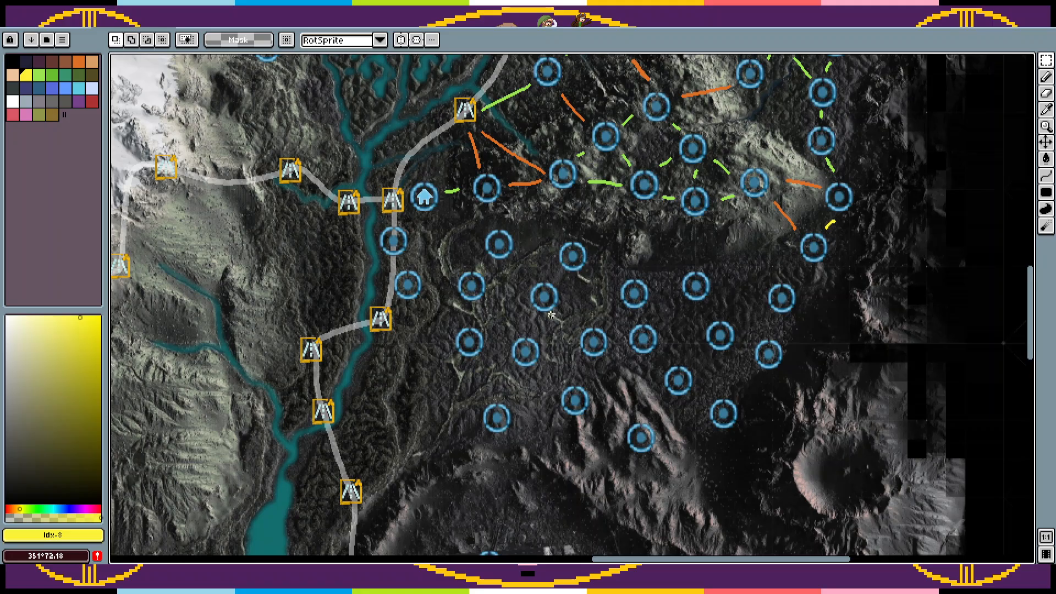
{"action": "key", "text": "b"}
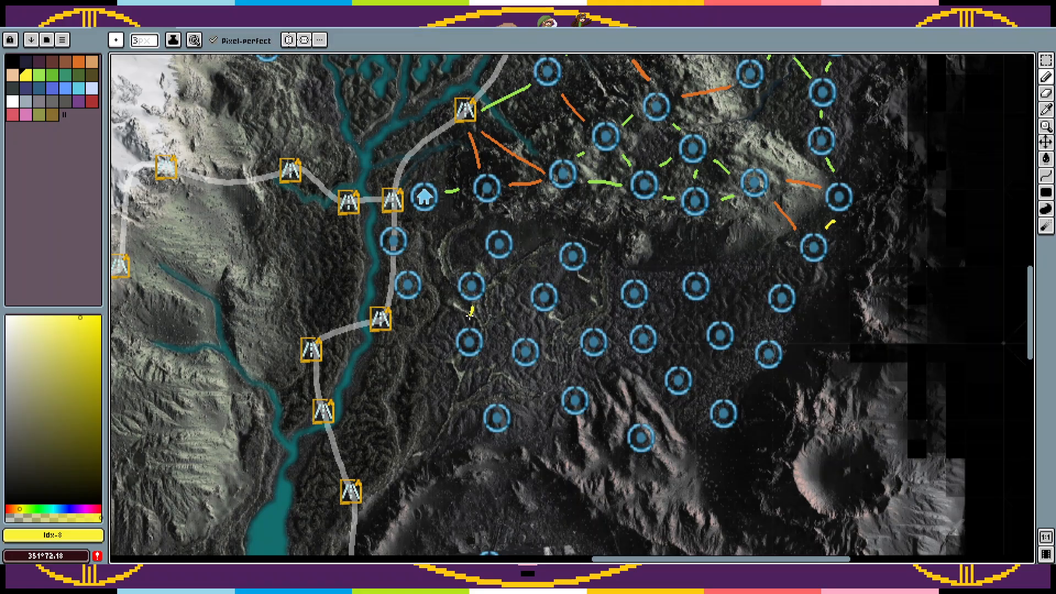
{"action": "left_click_drag", "start_coordinate": [446, 287], "coordinate": [434, 288]}
{"action": "left_click_drag", "start_coordinate": [529, 280], "coordinate": [518, 264]}
{"action": "mouse_move", "coordinate": [538, 320]}
{"action": "left_mouse_down"}
{"action": "mouse_move", "coordinate": [532, 331]}
{"action": "mouse_move", "coordinate": [498, 293]}
{"action": "left_mouse_up"}
{"action": "left_click_drag", "start_coordinate": [505, 348], "coordinate": [493, 344]}
Step: Draw a green link southwest from the plain's north-central circle and recolor the yellow link directly below it with the same sampled green
{"action": "key", "text": "i"}
{"action": "left_click", "coordinate": [607, 179]}
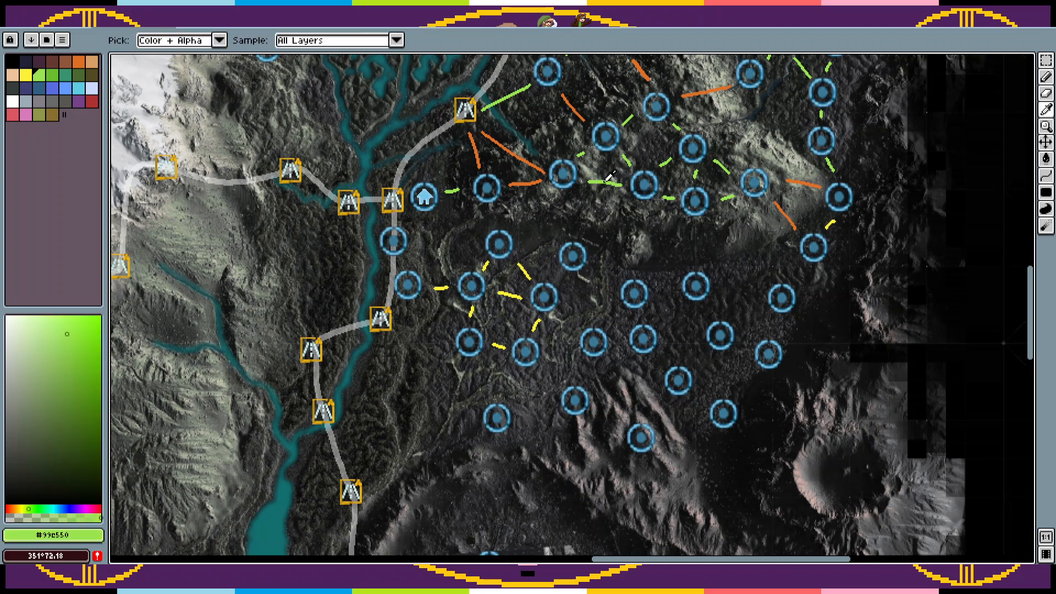
{"action": "key", "text": "b"}
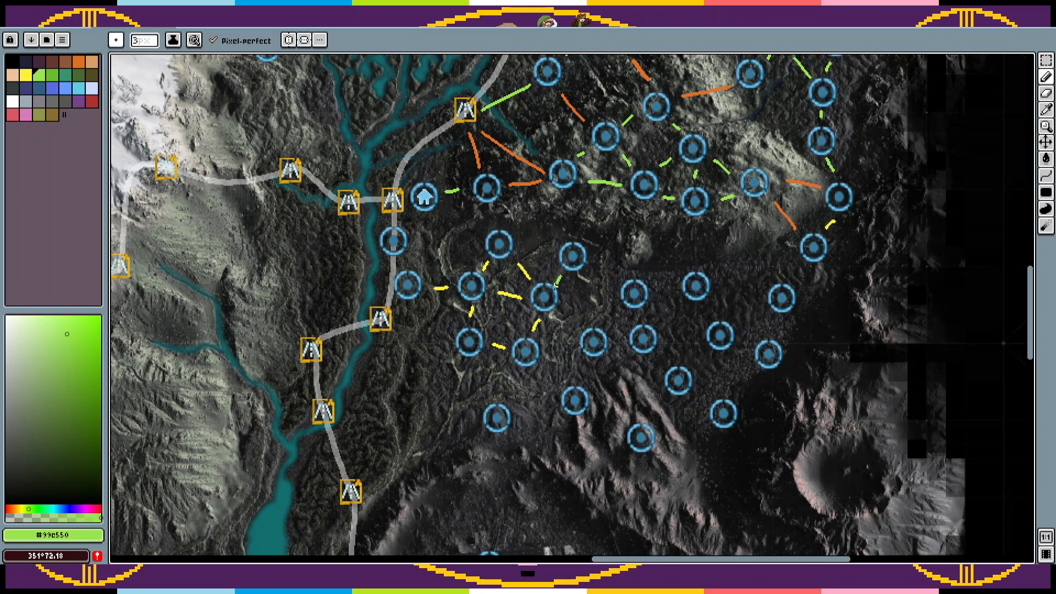
{"action": "key", "text": "g"}
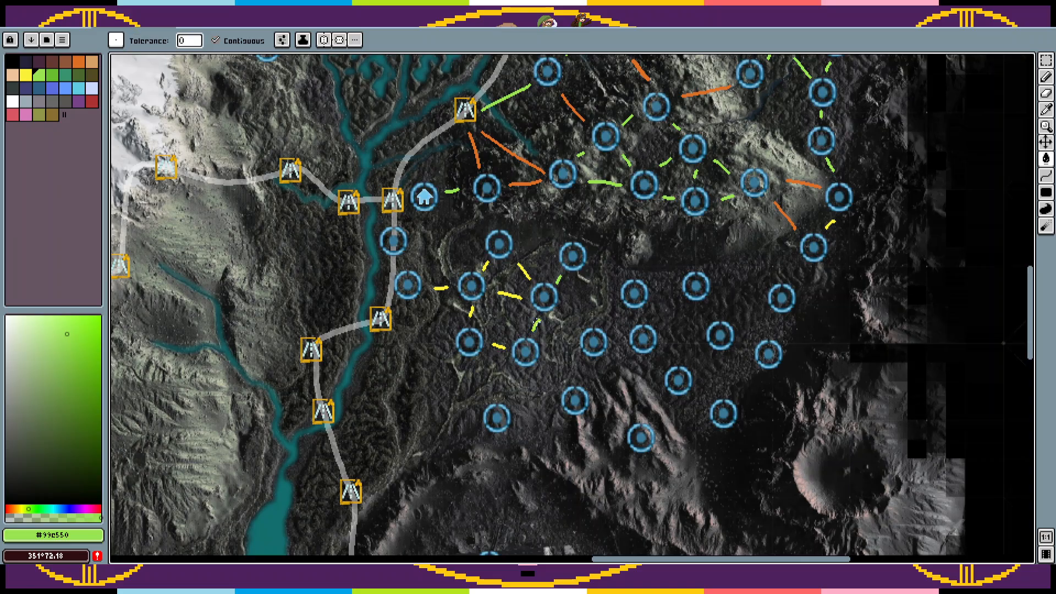
Step: Sample the yellow link color and draw yellow links to the plain's southwestern circle and between its central circles
{"action": "key", "text": "i"}
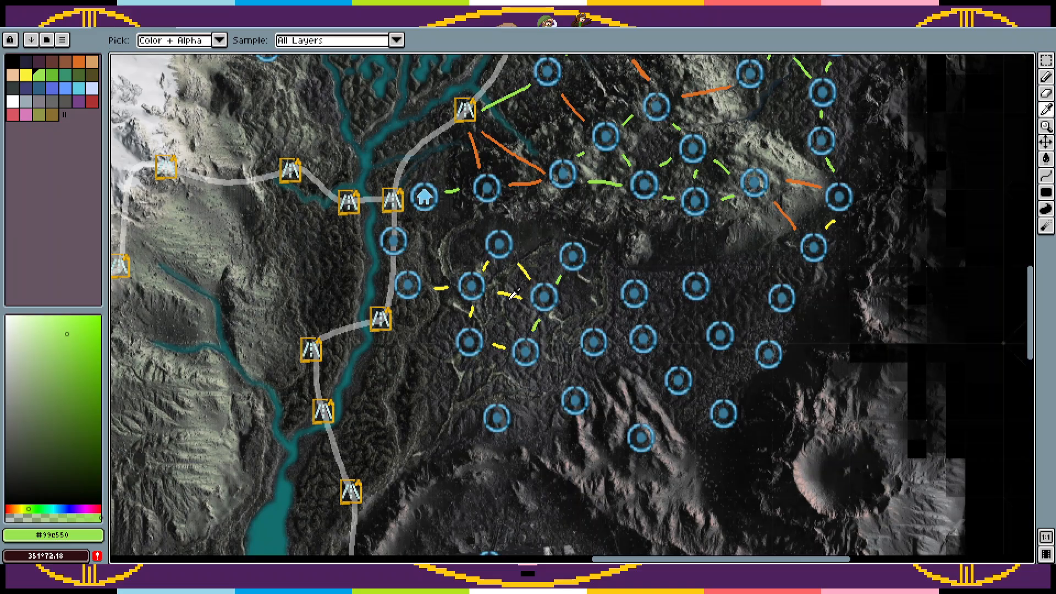
{"action": "left_click", "coordinate": [513, 295]}
{"action": "key", "text": "b"}
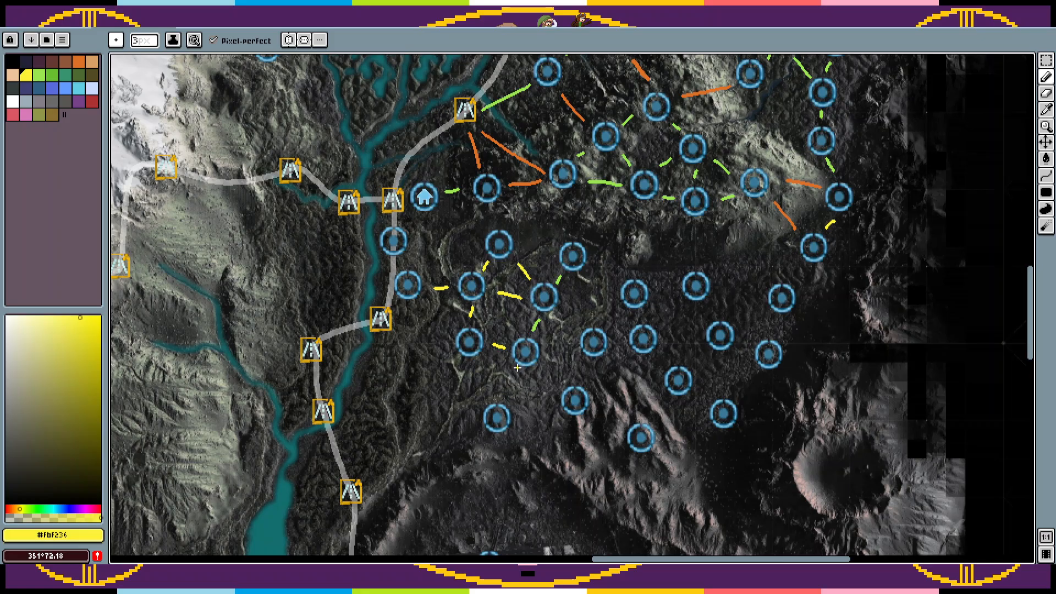
{"action": "mouse_move", "coordinate": [517, 367]}
{"action": "left_mouse_down"}
{"action": "mouse_move", "coordinate": [504, 390]}
{"action": "mouse_move", "coordinate": [472, 359]}
{"action": "left_mouse_up"}
{"action": "left_click_drag", "start_coordinate": [614, 287], "coordinate": [593, 274]}
{"action": "left_click_drag", "start_coordinate": [579, 326], "coordinate": [564, 308]}
{"action": "left_click_drag", "start_coordinate": [570, 345], "coordinate": [552, 347]}
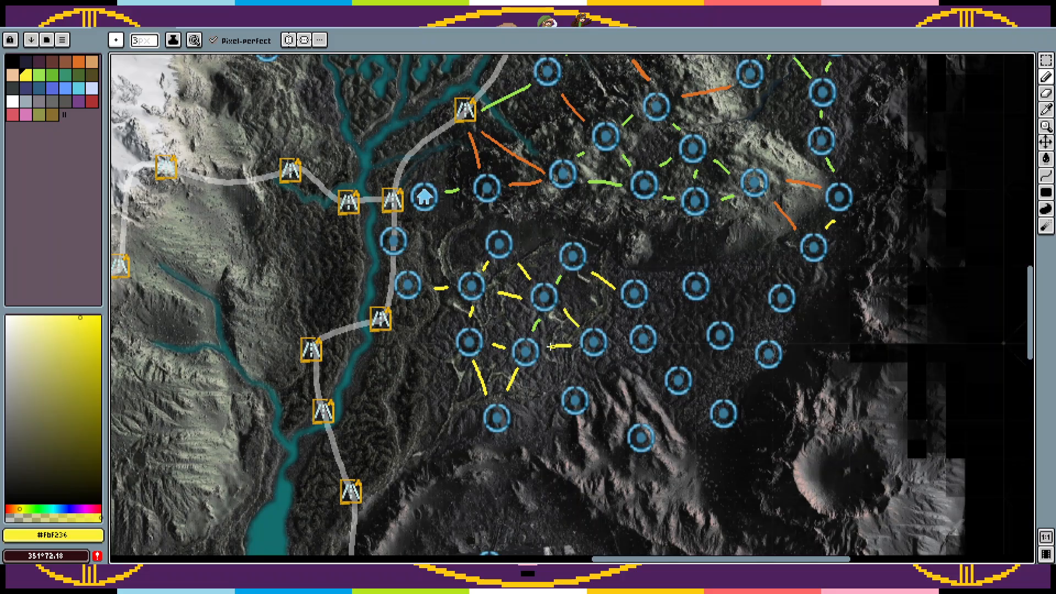
Step: Draw green links among the plain's south-central circles and out to the circle on the pinkish ridges
{"action": "left_click", "coordinate": [38, 75]}
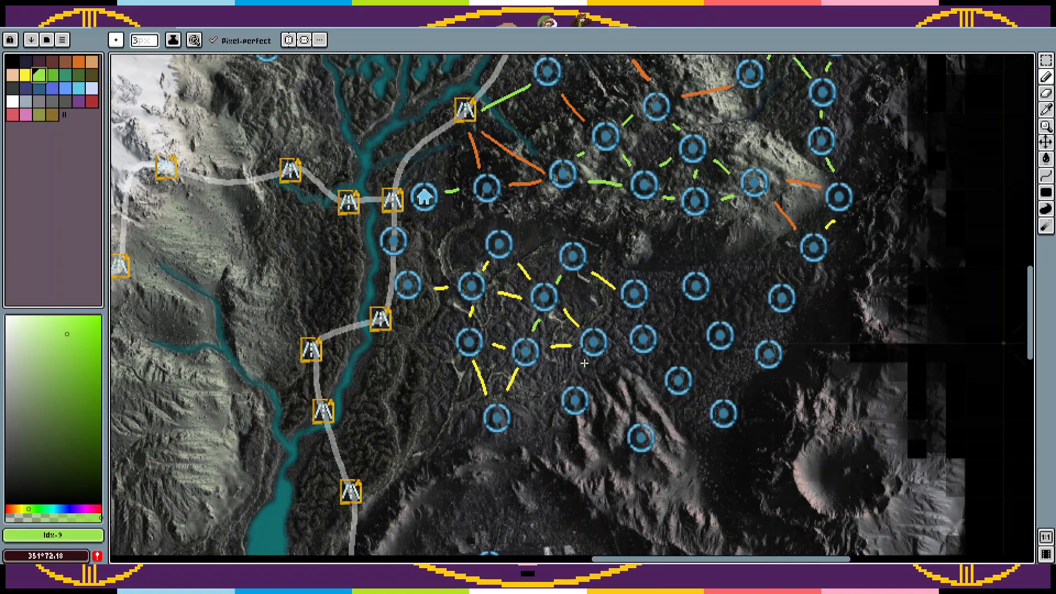
{"action": "mouse_move", "coordinate": [538, 373]}
{"action": "left_mouse_down"}
{"action": "mouse_move", "coordinate": [549, 380]}
{"action": "mouse_move", "coordinate": [521, 414]}
{"action": "left_mouse_up"}
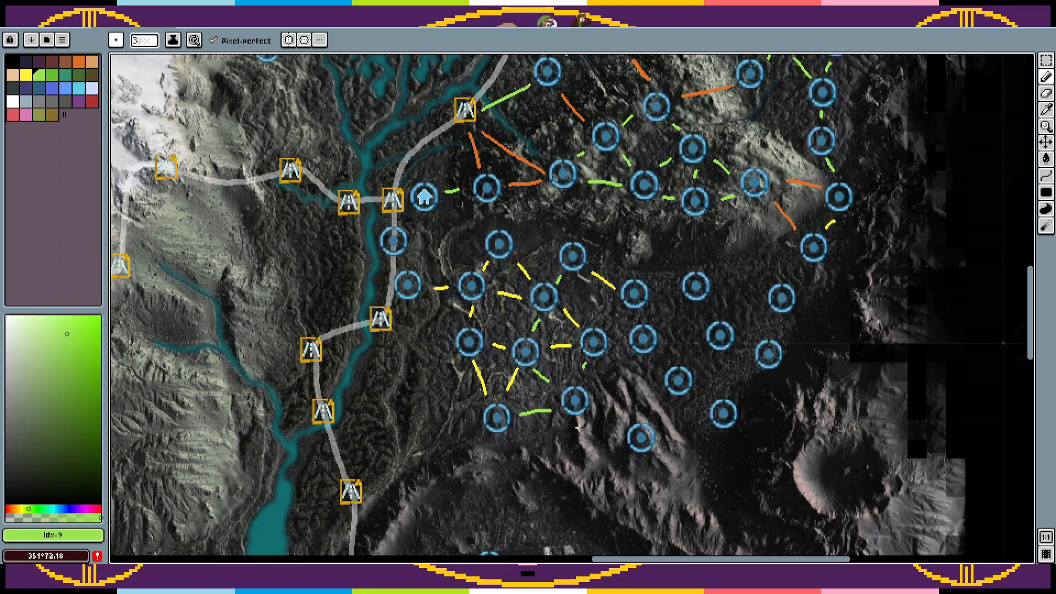
{"action": "left_click_drag", "start_coordinate": [624, 427], "coordinate": [606, 413]}
Step: Draw yellow links from the home marker and upper roadside circle to the plain's northwestern circle, and a green link between the two roadside circles
{"action": "left_click", "coordinate": [26, 74]}
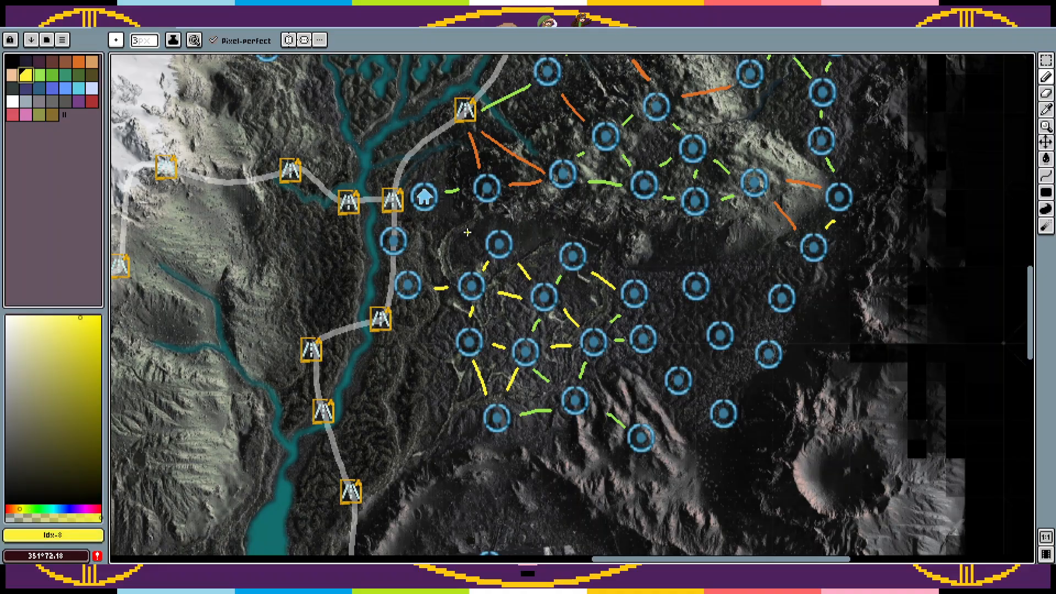
{"action": "left_click_drag", "start_coordinate": [473, 236], "coordinate": [426, 213]}
{"action": "key", "text": "ctrl+z"}
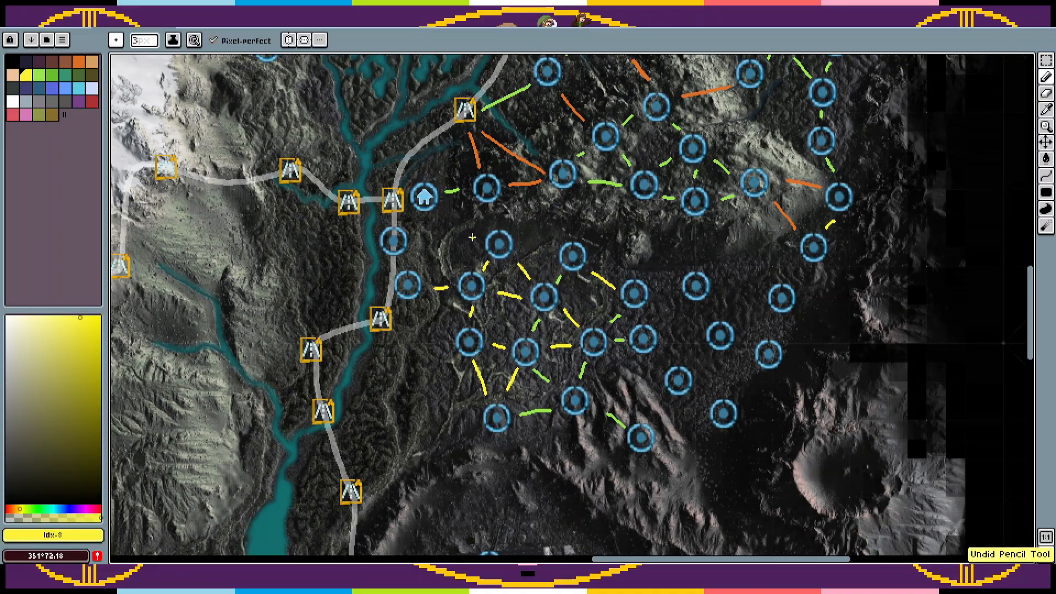
{"action": "mouse_move", "coordinate": [473, 238]}
{"action": "left_mouse_down"}
{"action": "mouse_move", "coordinate": [444, 217]}
{"action": "mouse_move", "coordinate": [403, 243]}
{"action": "left_mouse_up"}
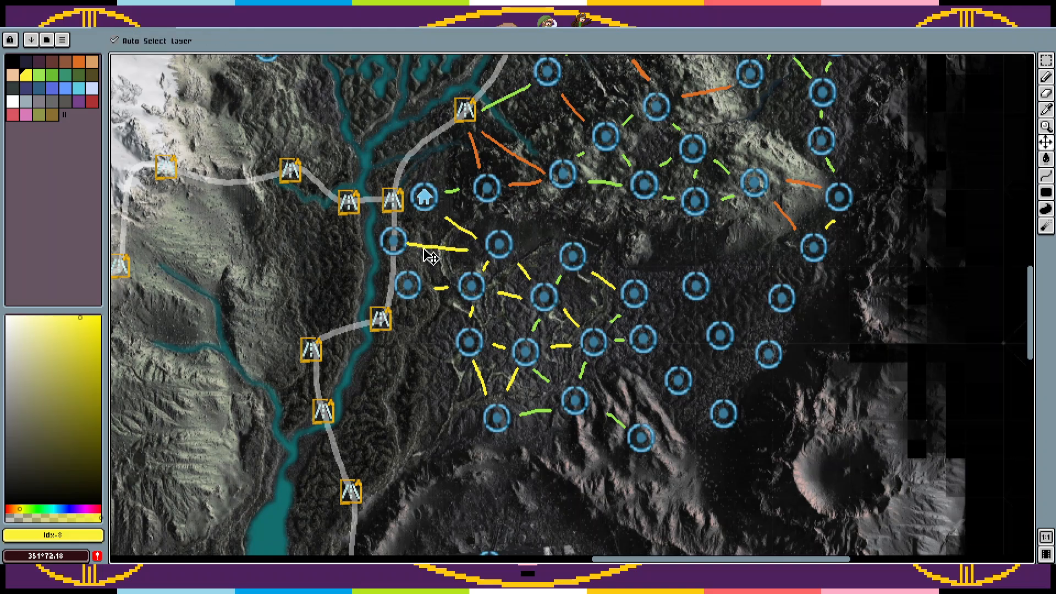
{"action": "key", "text": "ctrl+z"}
{"action": "left_click_drag", "start_coordinate": [465, 250], "coordinate": [424, 245]}
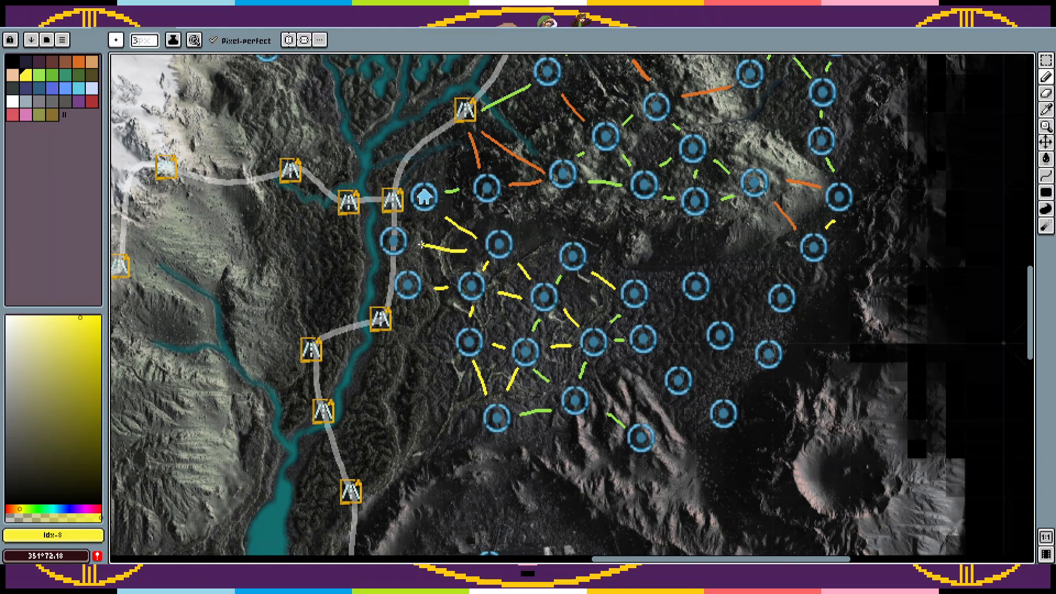
{"action": "left_click", "coordinate": [39, 74]}
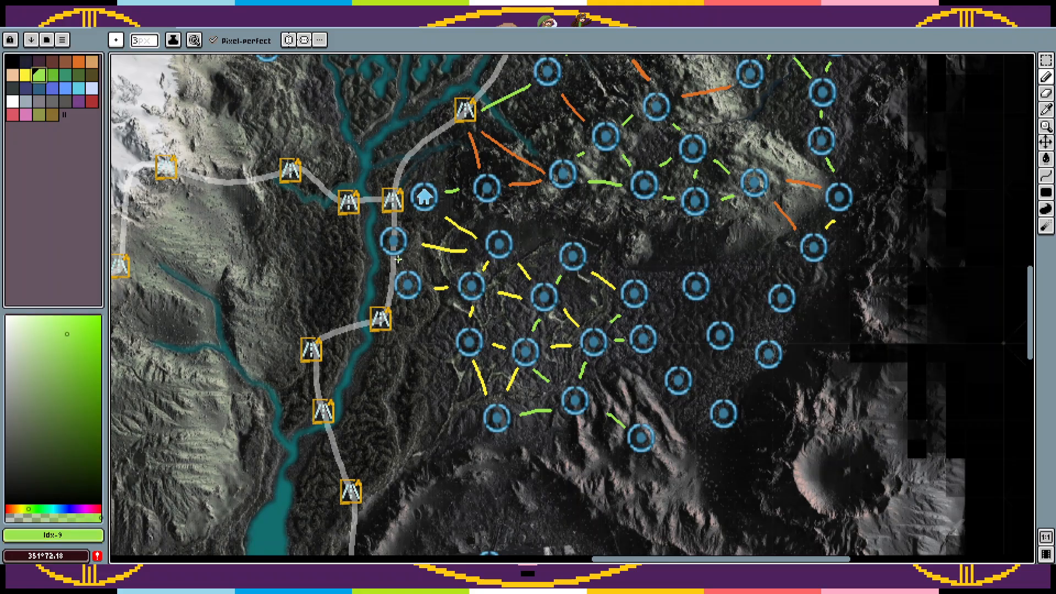
{"action": "left_click_drag", "start_coordinate": [397, 259], "coordinate": [402, 266]}
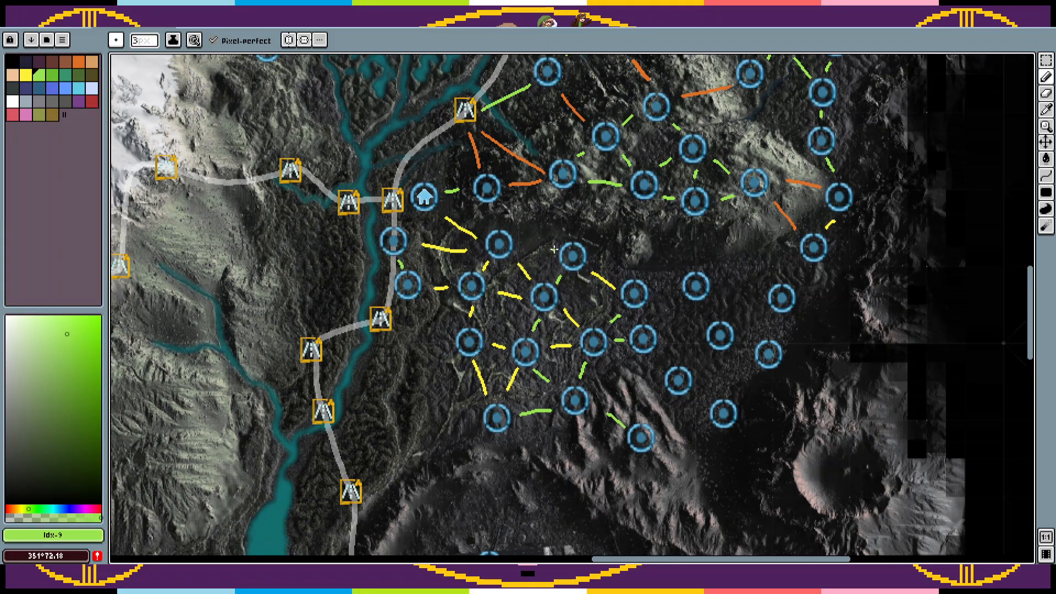
Step: Draw orange links from the mountain circles down to the plain's northern circles
{"action": "scroll", "coordinate": [554, 250], "scroll_direction": "up", "scroll_amount": 3}
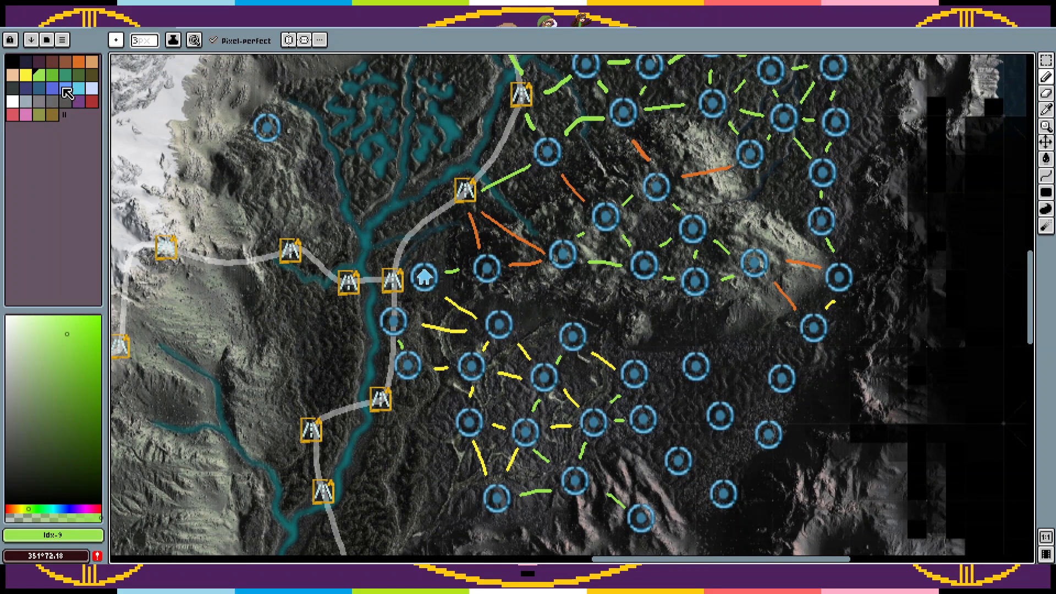
{"action": "left_click", "coordinate": [80, 62]}
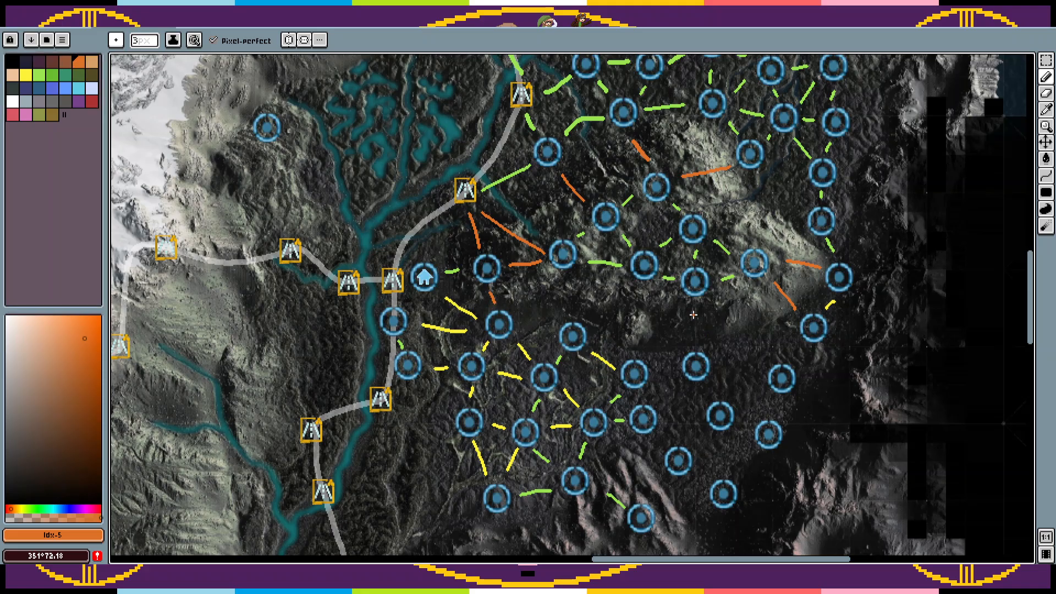
{"action": "left_click_drag", "start_coordinate": [697, 310], "coordinate": [696, 330]}
{"action": "mouse_move", "coordinate": [634, 287]}
{"action": "left_mouse_down"}
{"action": "mouse_move", "coordinate": [597, 311]}
{"action": "mouse_move", "coordinate": [564, 302]}
{"action": "mouse_move", "coordinate": [570, 308]}
{"action": "mouse_move", "coordinate": [564, 285]}
{"action": "left_mouse_up"}
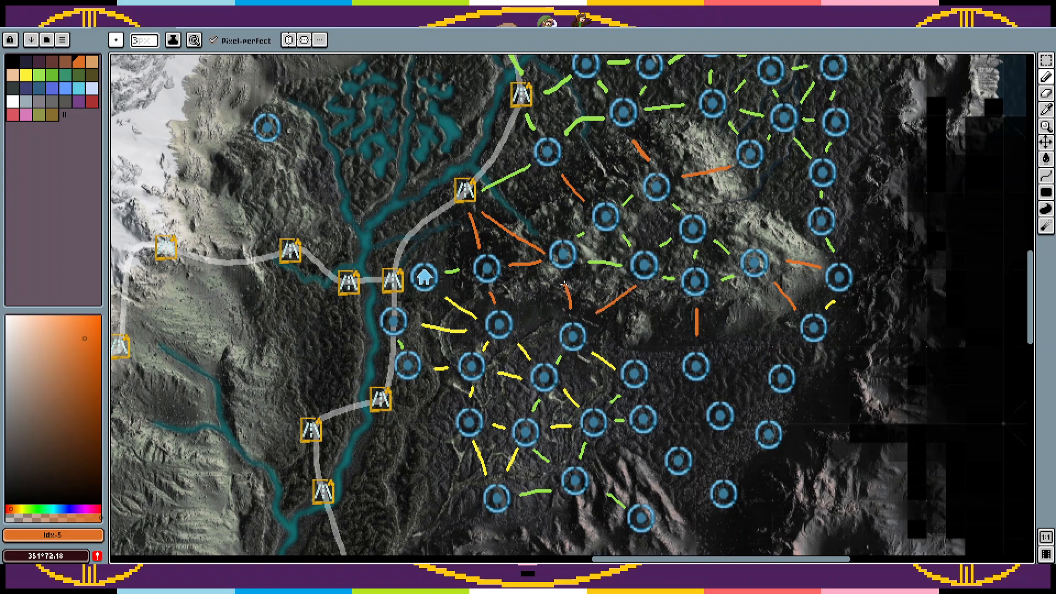
Step: Connect the circles across the eastern and southeastern plain with green links, including the circle on the pinkish ridges
{"action": "left_click", "coordinate": [38, 75]}
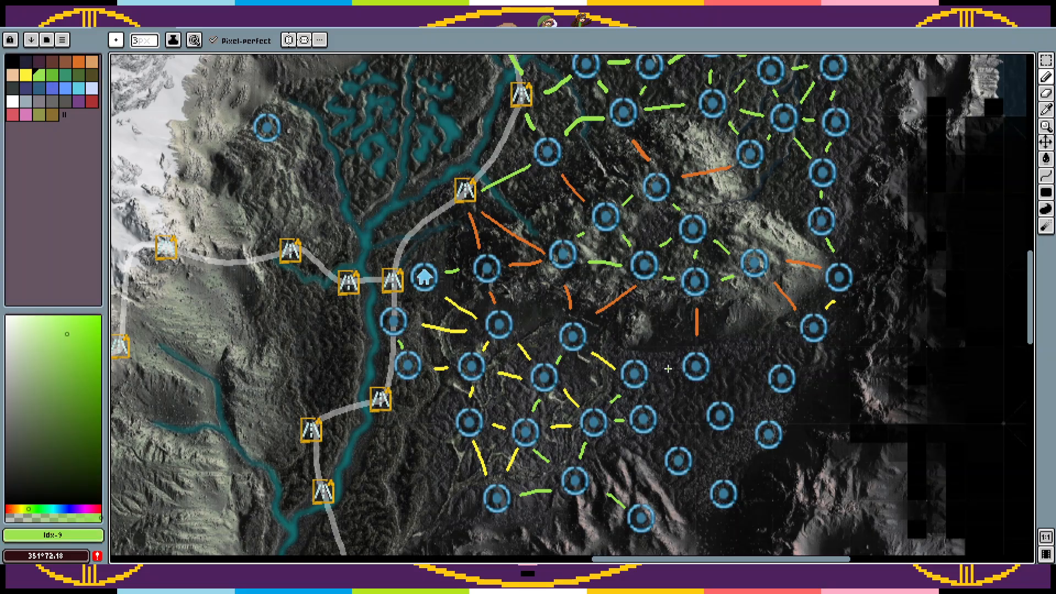
{"action": "left_click_drag", "start_coordinate": [755, 378], "coordinate": [731, 368]}
{"action": "scroll", "coordinate": [799, 350], "scroll_direction": "down", "scroll_amount": 2}
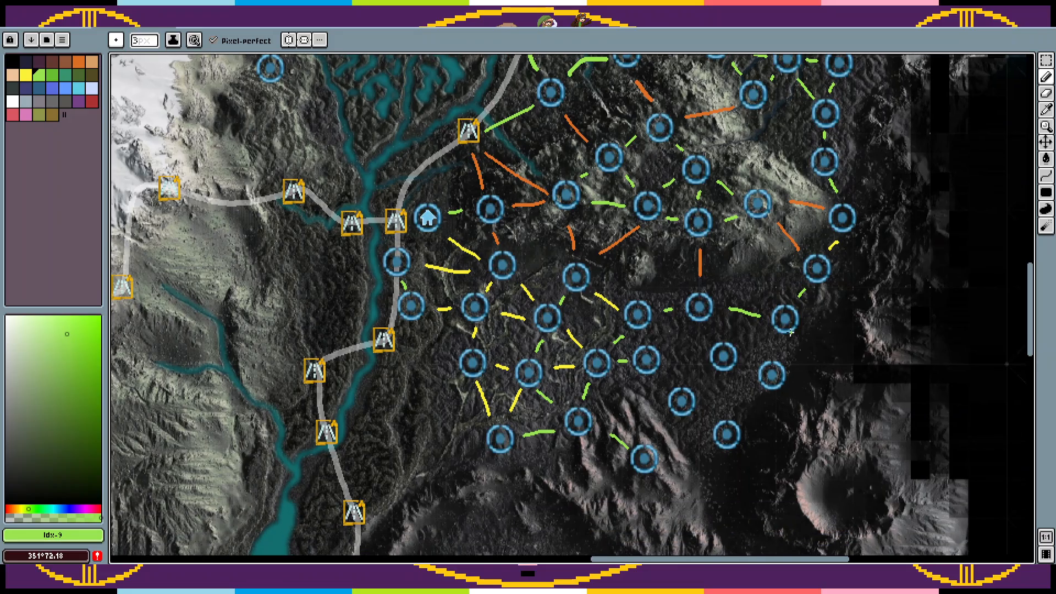
{"action": "left_click_drag", "start_coordinate": [783, 340], "coordinate": [778, 348]}
{"action": "left_click_drag", "start_coordinate": [703, 358], "coordinate": [679, 356]}
{"action": "mouse_move", "coordinate": [726, 389]}
{"action": "left_mouse_down"}
{"action": "mouse_move", "coordinate": [758, 392]}
{"action": "mouse_move", "coordinate": [744, 409]}
{"action": "left_mouse_up"}
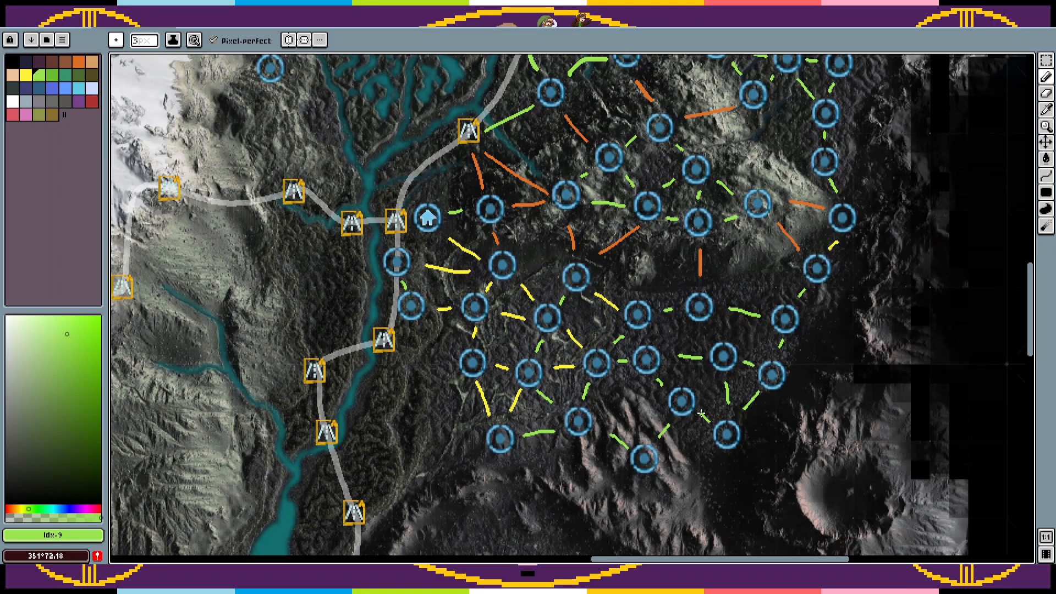
Step: Place three copies of the circle marker on the ridges just south and southeast of the plain's southernmost circles
{"action": "scroll", "coordinate": [701, 414], "scroll_direction": "down", "scroll_amount": 2}
{"action": "scroll", "coordinate": [724, 328], "scroll_direction": "up", "scroll_amount": 2}
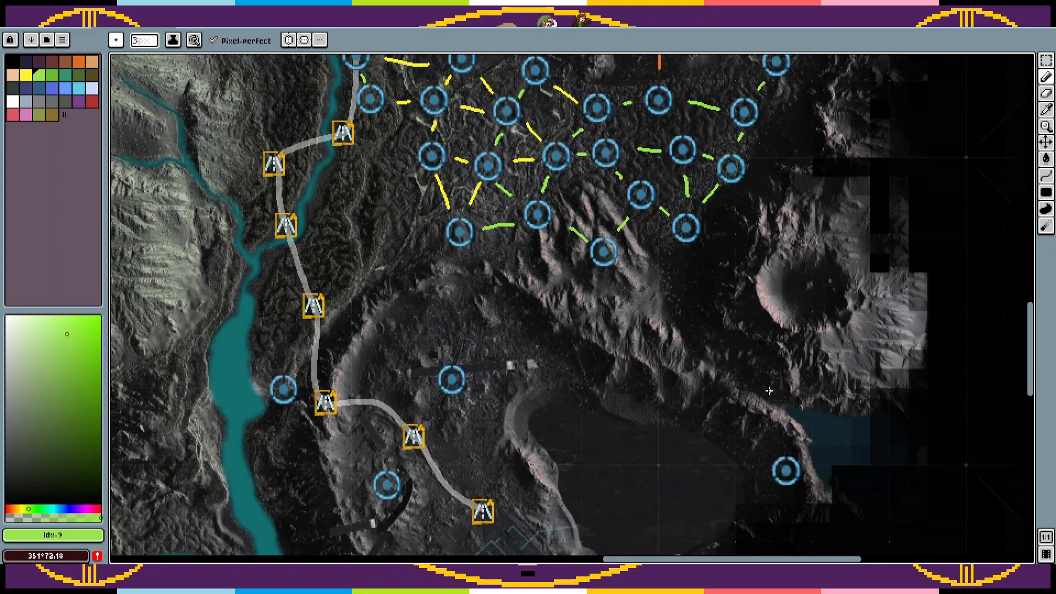
{"action": "key", "text": "ctrl+v"}
{"action": "left_click_drag", "start_coordinate": [715, 149], "coordinate": [649, 238]}
{"action": "key", "text": "ctrl+v"}
{"action": "left_click_drag", "start_coordinate": [707, 129], "coordinate": [576, 272]}
{"action": "key", "text": "ctrl+v"}
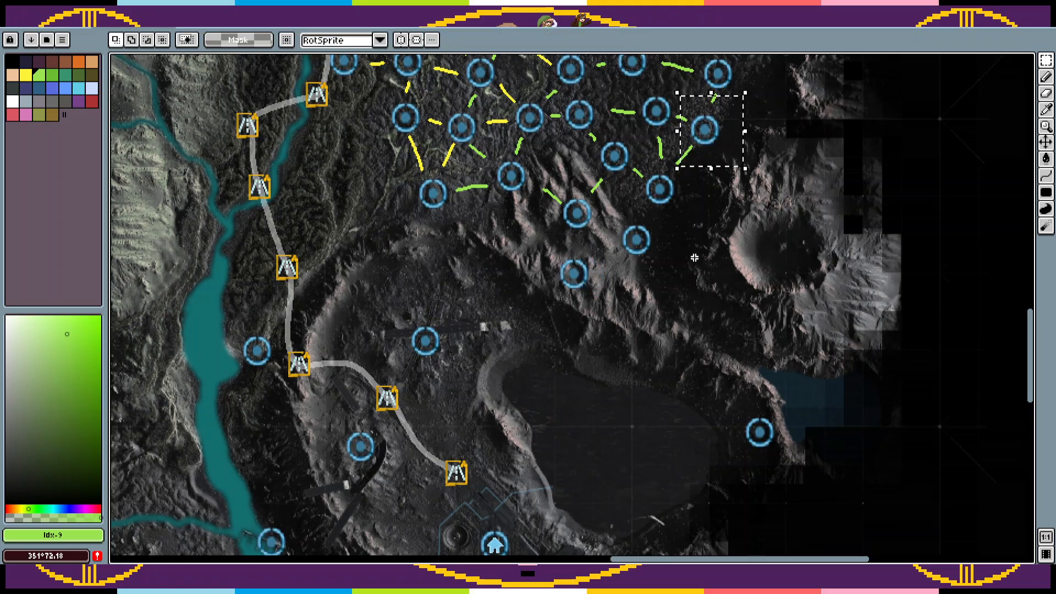
{"action": "left_click_drag", "start_coordinate": [702, 160], "coordinate": [668, 326]}
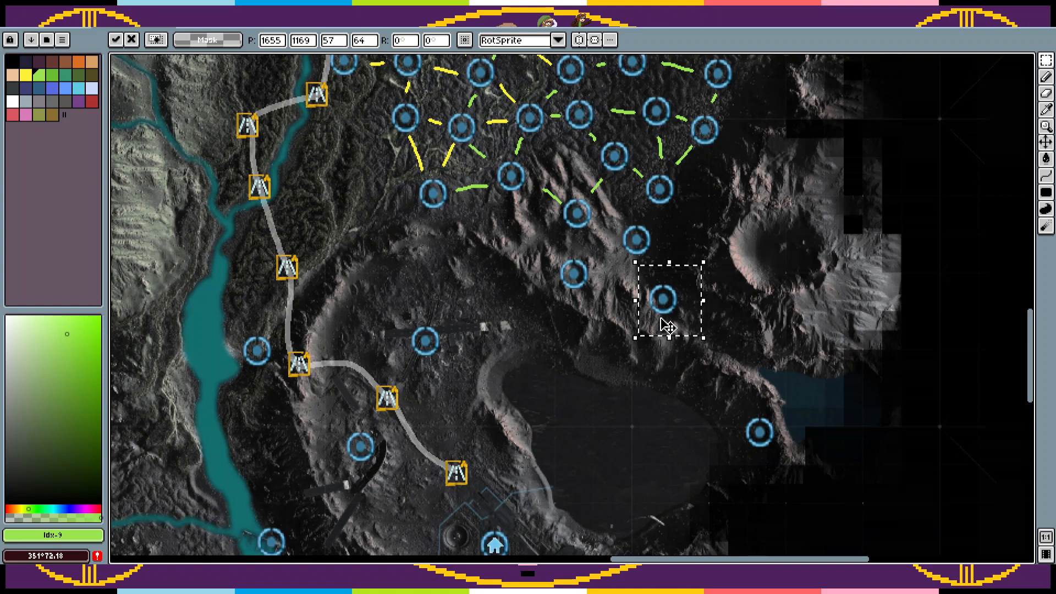
{"action": "left_click_drag", "start_coordinate": [663, 308], "coordinate": [667, 297]}
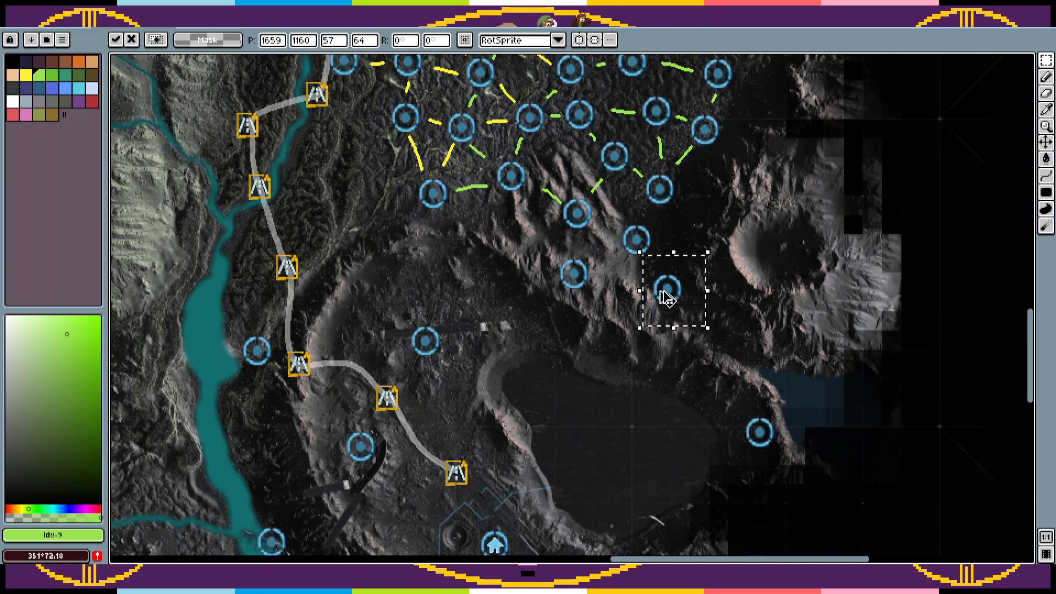
Step: Place three more copies of the circle marker along the ridge north and northeast of the dark lake basin and deselect
{"action": "key", "text": "ctrl+v"}
{"action": "left_click_drag", "start_coordinate": [723, 141], "coordinate": [623, 344]}
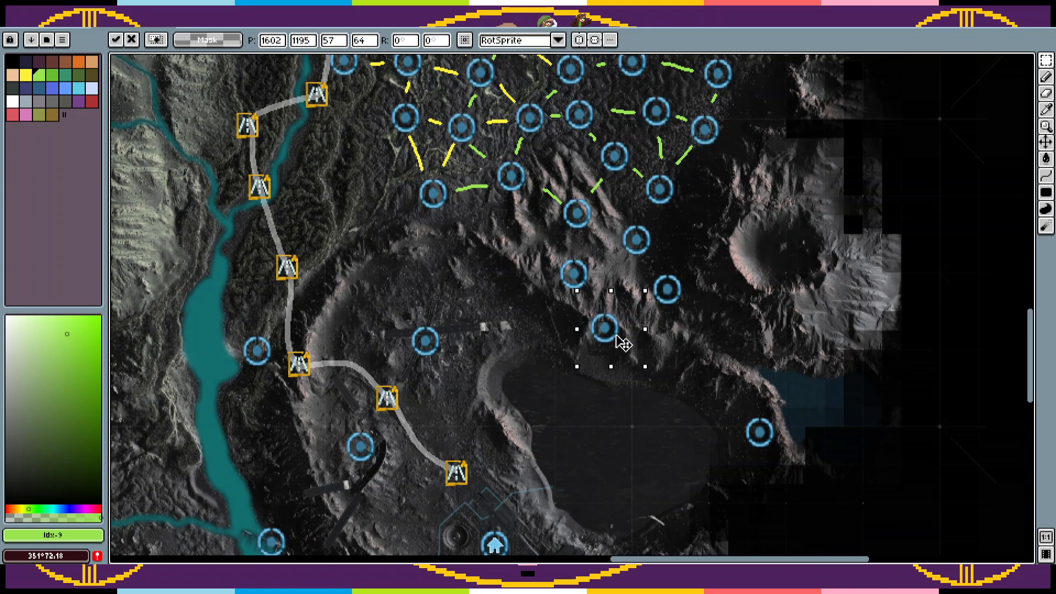
{"action": "key", "text": "ctrl+v"}
{"action": "left_click_drag", "start_coordinate": [729, 149], "coordinate": [718, 363]}
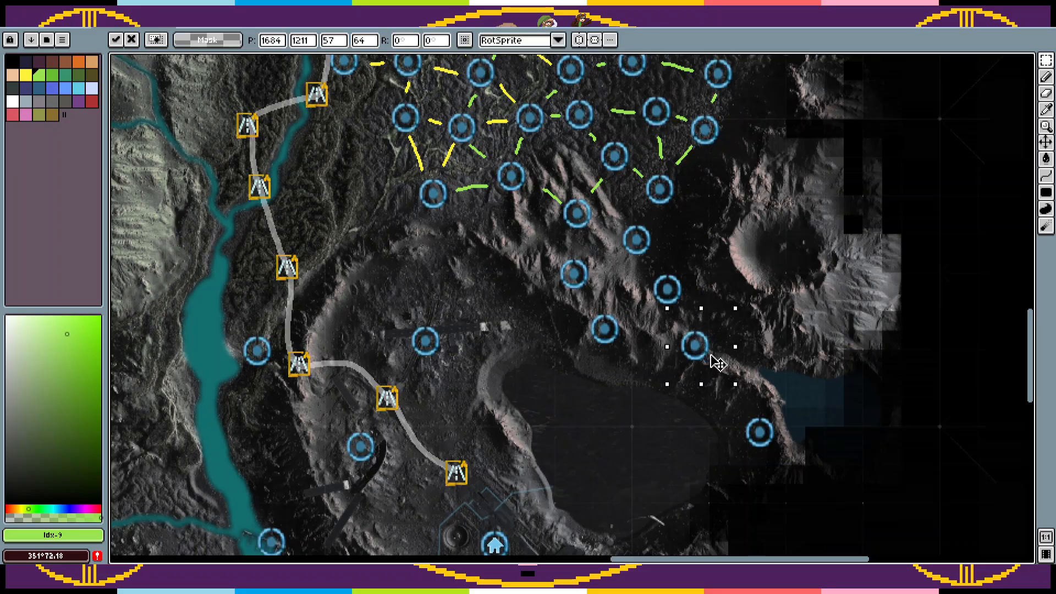
{"action": "key", "text": "ctrl+v"}
{"action": "left_click_drag", "start_coordinate": [715, 139], "coordinate": [744, 389]}
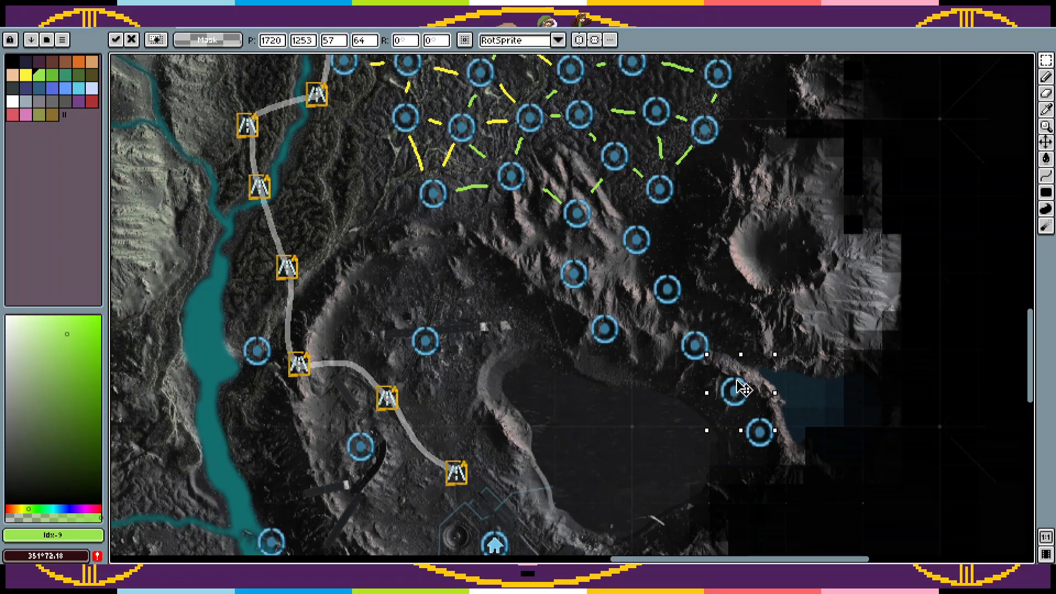
{"action": "left_click", "coordinate": [674, 413]}
Step: Make the Water layer the active layer
{"action": "left_click_drag", "start_coordinate": [674, 412], "coordinate": [663, 309]}
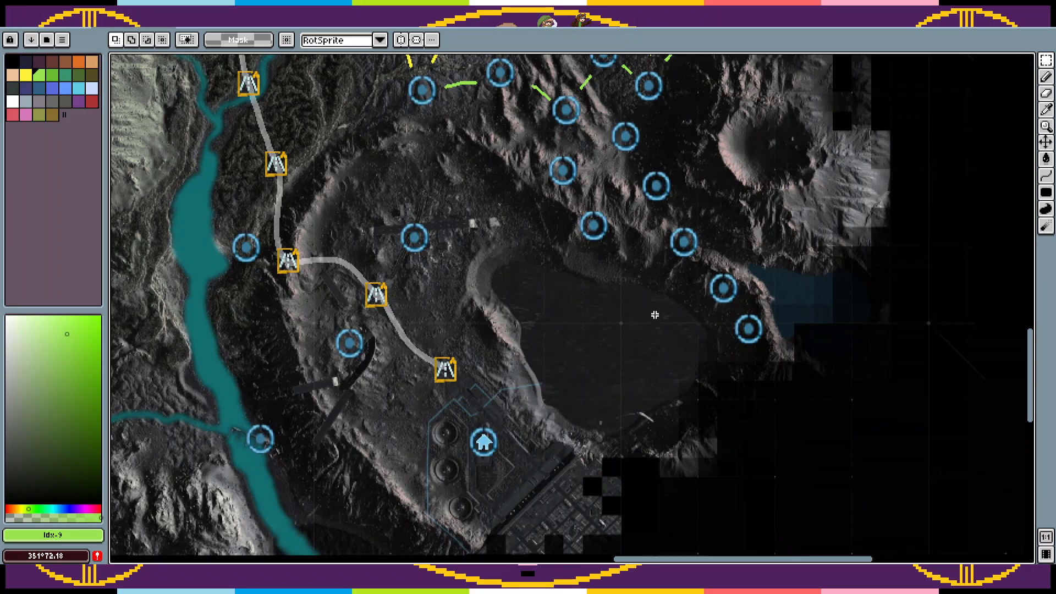
{"action": "key", "text": "Tab"}
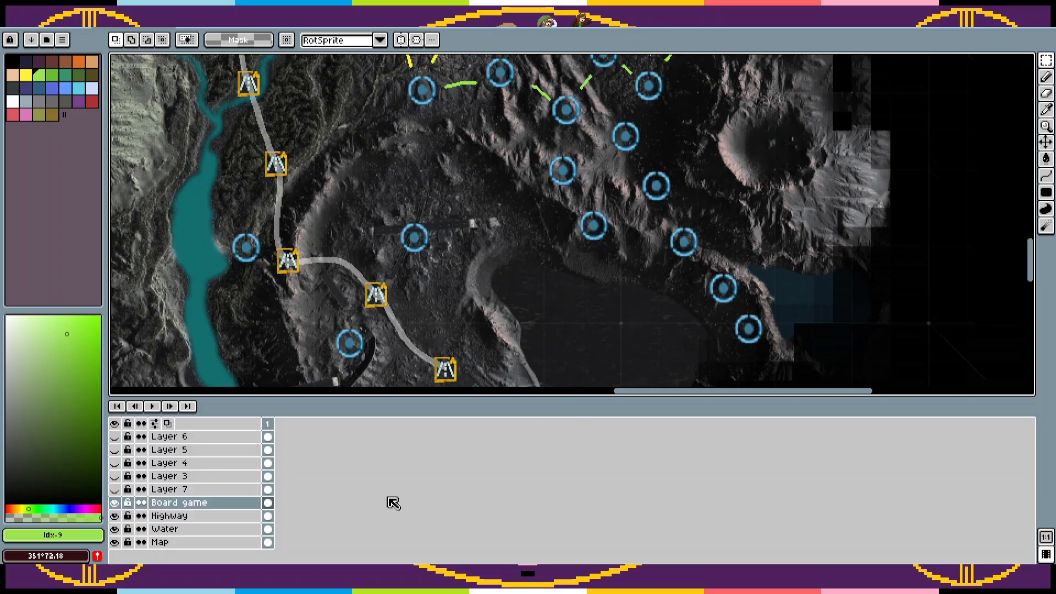
{"action": "left_click", "coordinate": [186, 531]}
{"action": "key", "text": "Tab"}
Step: Select the dark lake basin with a freehand lasso outline that follows its whole shoreline
{"action": "key", "text": "z"}
{"action": "left_click", "coordinate": [664, 333]}
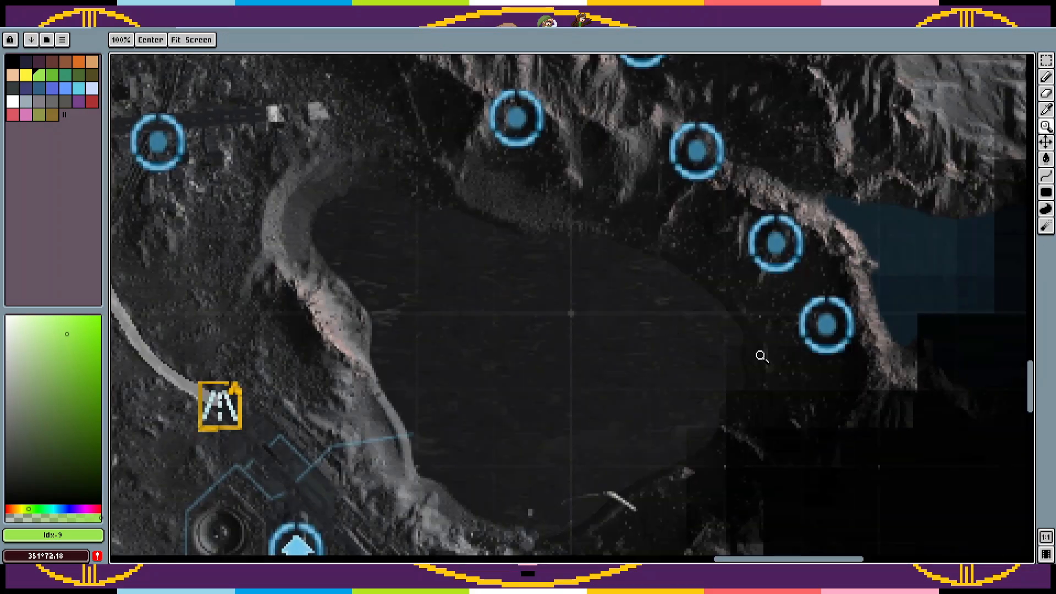
{"action": "left_click_drag", "start_coordinate": [817, 301], "coordinate": [859, 283]}
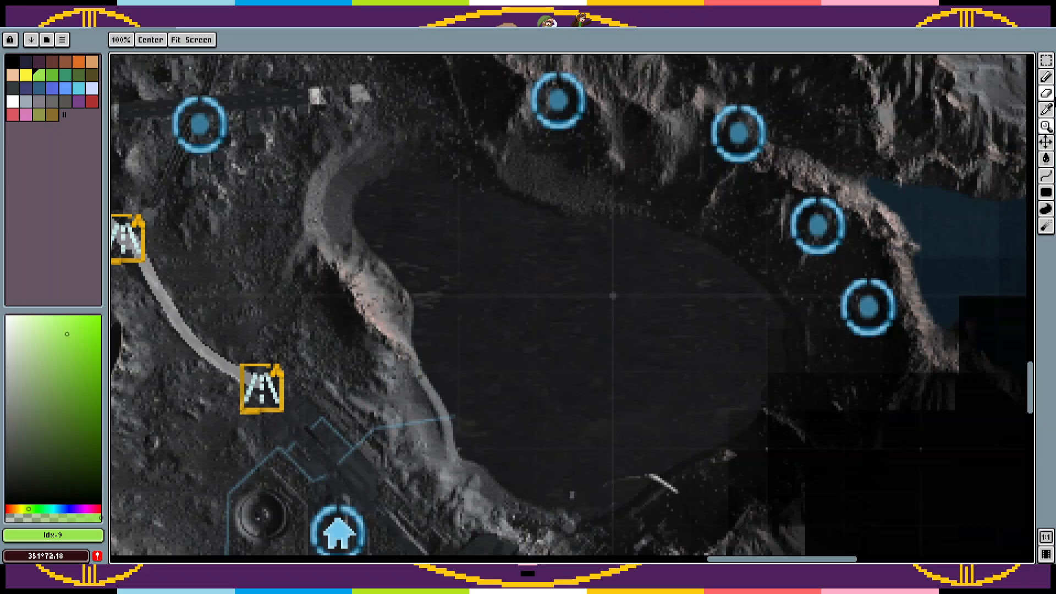
{"action": "left_click", "coordinate": [1046, 61]}
{"action": "key", "text": "q"}
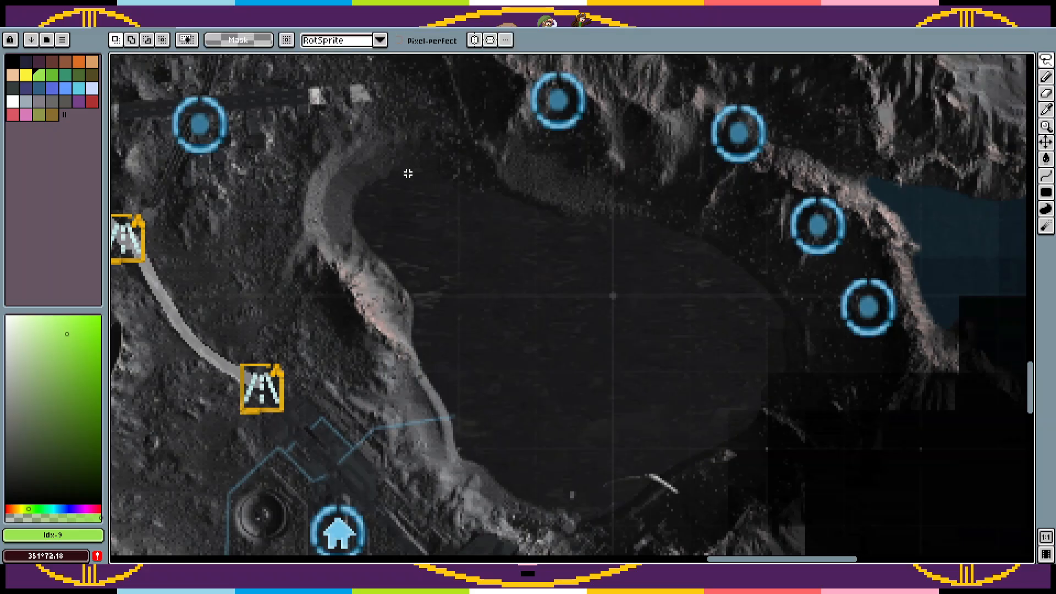
{"action": "mouse_move", "coordinate": [401, 171]}
{"action": "left_mouse_down"}
{"action": "mouse_move", "coordinate": [569, 219]}
{"action": "mouse_move", "coordinate": [640, 216]}
{"action": "mouse_move", "coordinate": [724, 252]}
{"action": "mouse_move", "coordinate": [782, 318]}
{"action": "mouse_move", "coordinate": [773, 390]}
{"action": "mouse_move", "coordinate": [740, 435]}
{"action": "mouse_move", "coordinate": [680, 458]}
{"action": "mouse_move", "coordinate": [609, 506]}
{"action": "mouse_move", "coordinate": [584, 515]}
{"action": "mouse_move", "coordinate": [548, 503]}
{"action": "mouse_move", "coordinate": [455, 447]}
{"action": "mouse_move", "coordinate": [452, 403]}
{"action": "mouse_move", "coordinate": [412, 329]}
{"action": "mouse_move", "coordinate": [414, 302]}
{"action": "mouse_move", "coordinate": [364, 236]}
{"action": "left_mouse_up"}
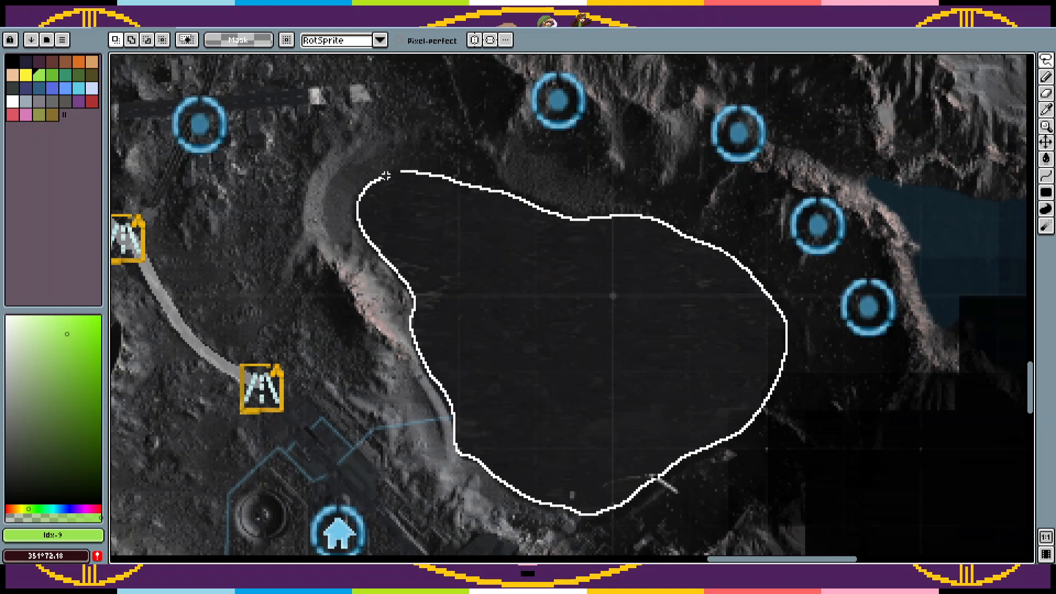
{"action": "left_click_drag", "start_coordinate": [407, 166], "coordinate": [408, 167]}
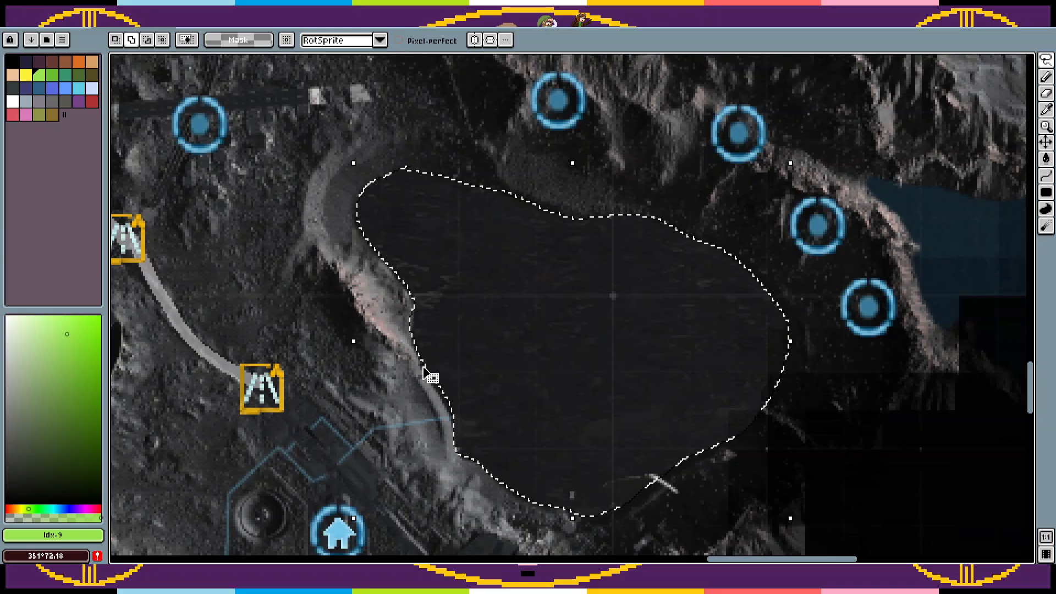
Step: Add a narrow lasso strip along the lake's southwestern shore to the selection, redrawing the first attempt
{"action": "key", "text": "z"}
{"action": "scroll", "coordinate": [454, 395], "scroll_direction": "up", "scroll_amount": 3}
{"action": "left_click_drag", "start_coordinate": [454, 396], "coordinate": [528, 342]}
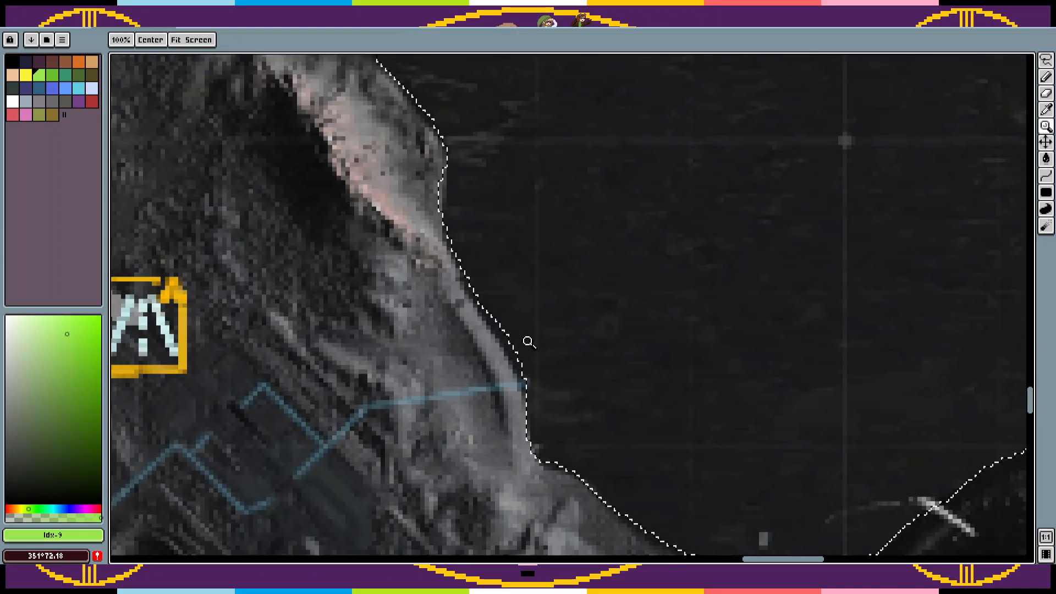
{"action": "left_click", "coordinate": [1046, 60]}
{"action": "left_click", "coordinate": [1000, 62]}
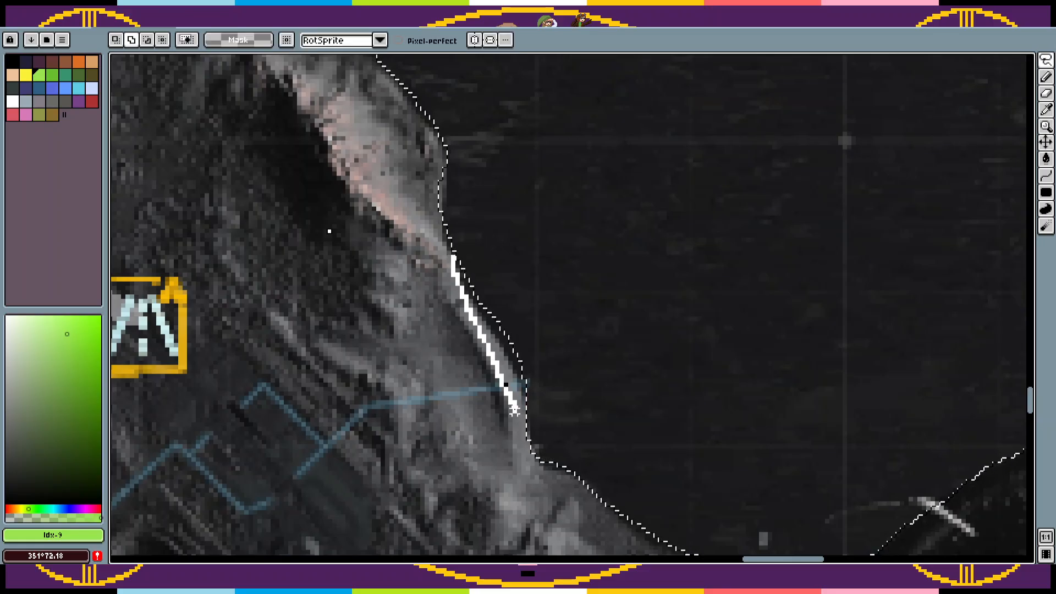
{"action": "left_click_drag", "start_coordinate": [514, 410], "coordinate": [515, 412]}
{"action": "key", "text": "ctrl+z"}
{"action": "mouse_move", "coordinate": [448, 248]}
{"action": "left_mouse_down"}
{"action": "mouse_move", "coordinate": [509, 356]}
{"action": "mouse_move", "coordinate": [529, 422]}
{"action": "left_mouse_up"}
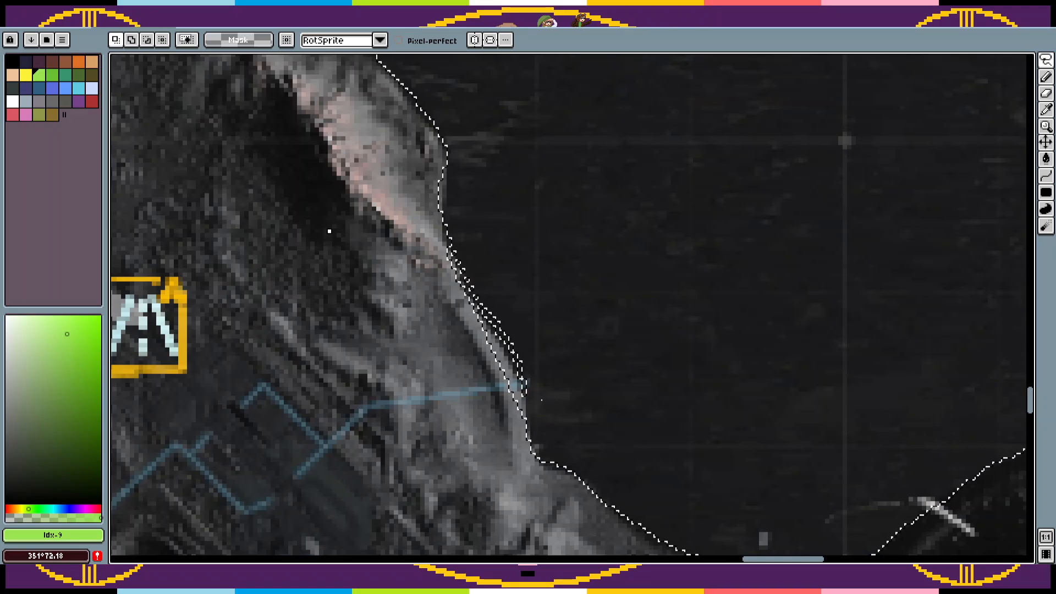
Step: Fill the gap between the added strip and the lake selection with the Rectangular Marquee, undoing accidental shifts of the selection
{"action": "key", "text": "z"}
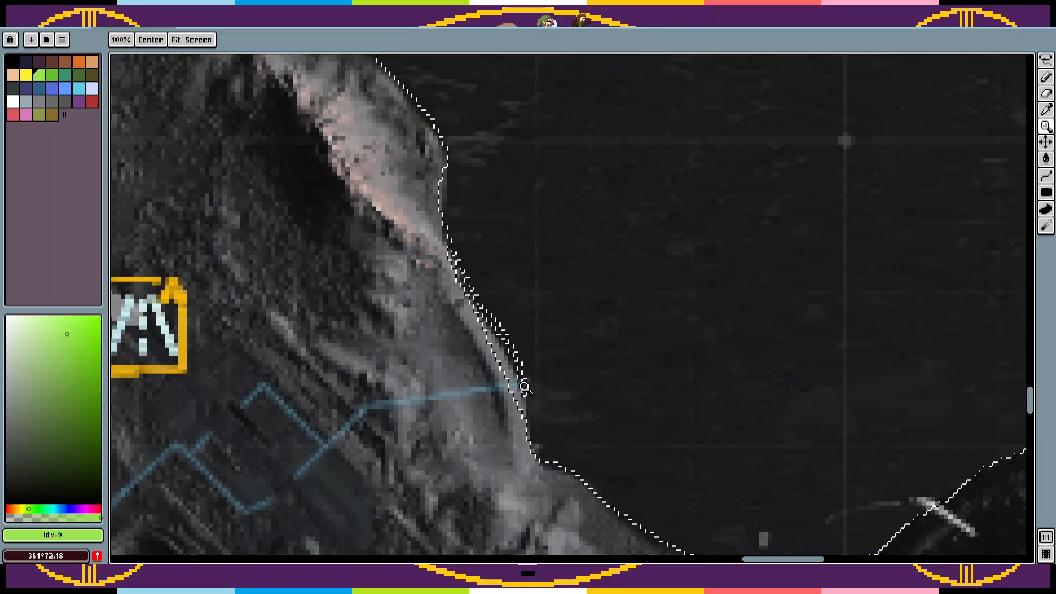
{"action": "left_click", "coordinate": [525, 387]}
{"action": "left_click", "coordinate": [1046, 60]}
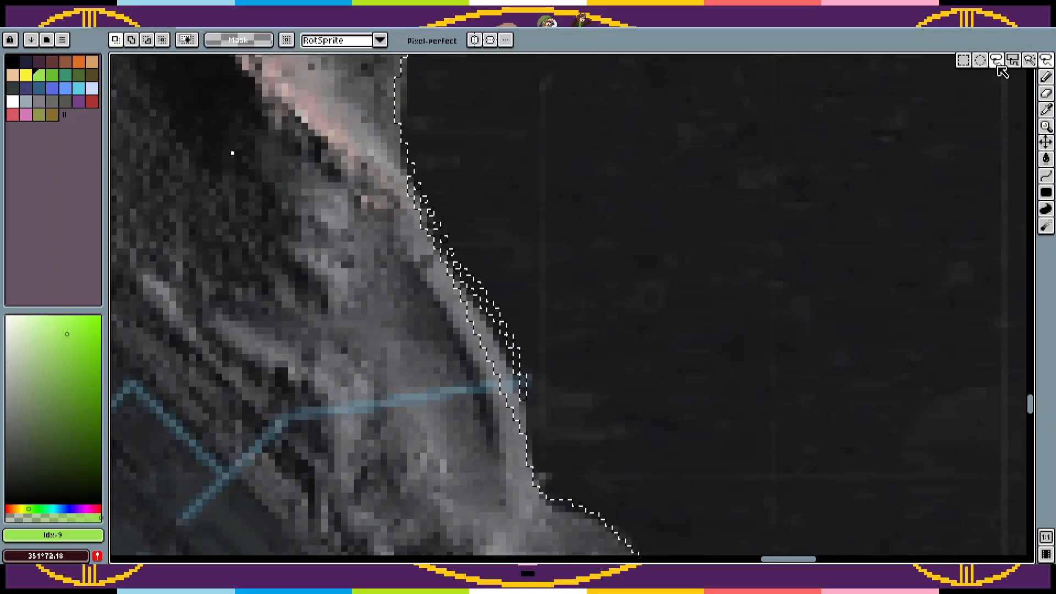
{"action": "left_click", "coordinate": [964, 60]}
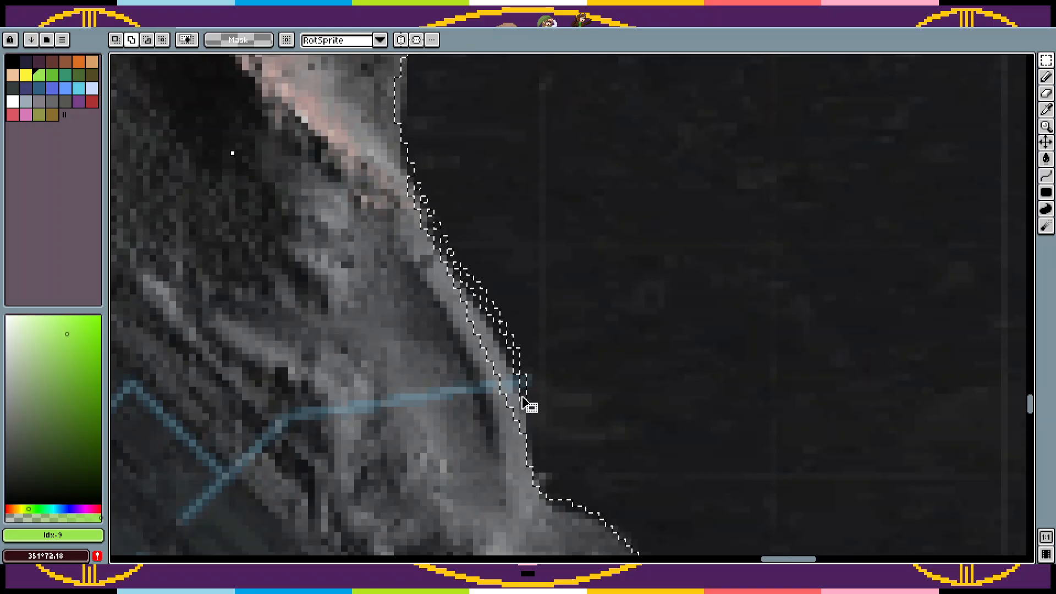
{"action": "key", "text": "ctrl+z"}
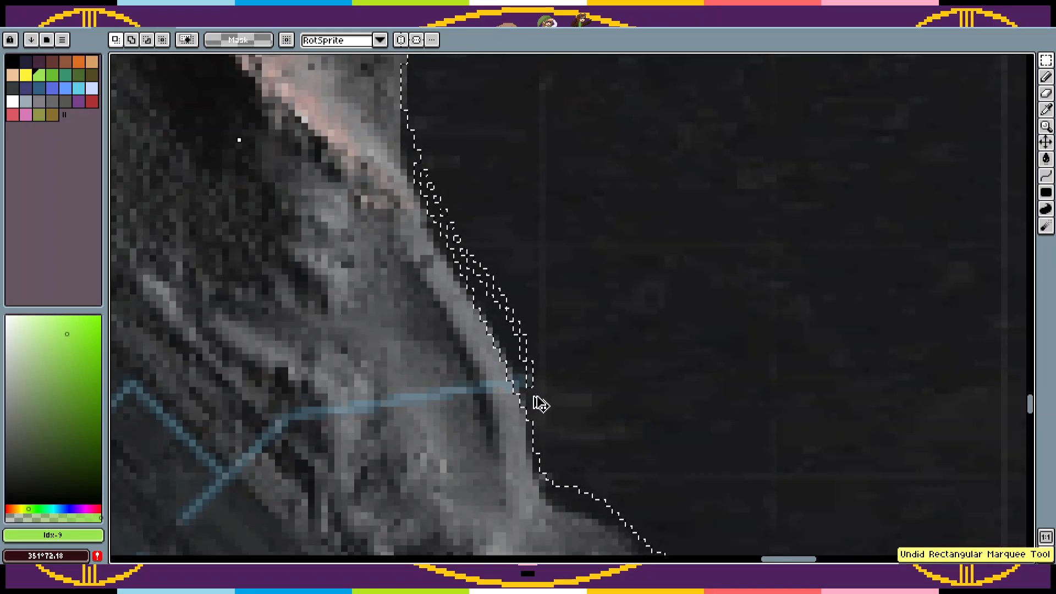
{"action": "key", "text": "ctrl+z"}
{"action": "left_click_drag", "start_coordinate": [527, 409], "coordinate": [528, 384]}
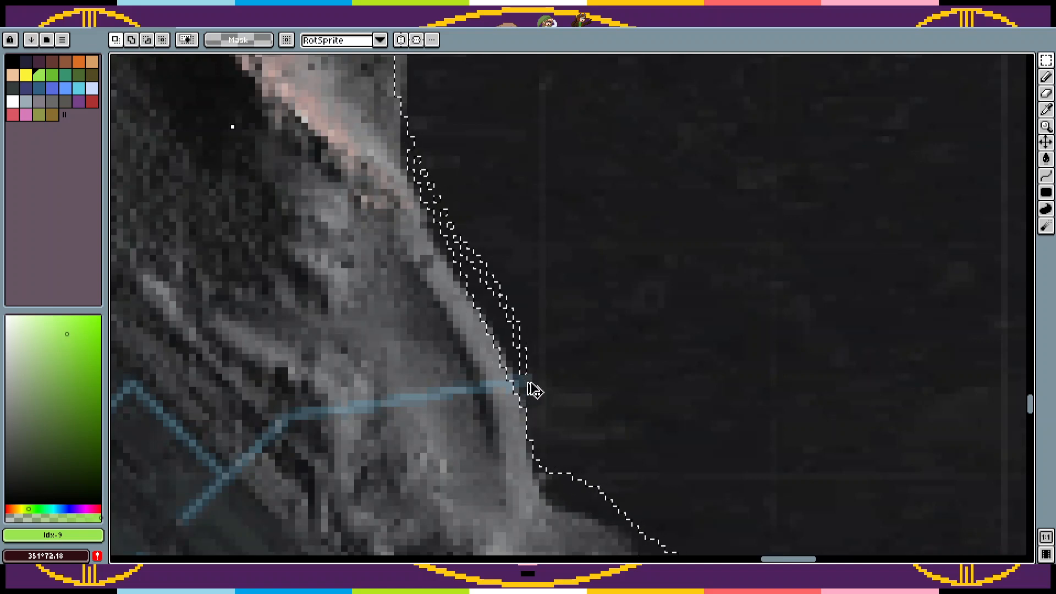
{"action": "key", "text": "ctrl+z"}
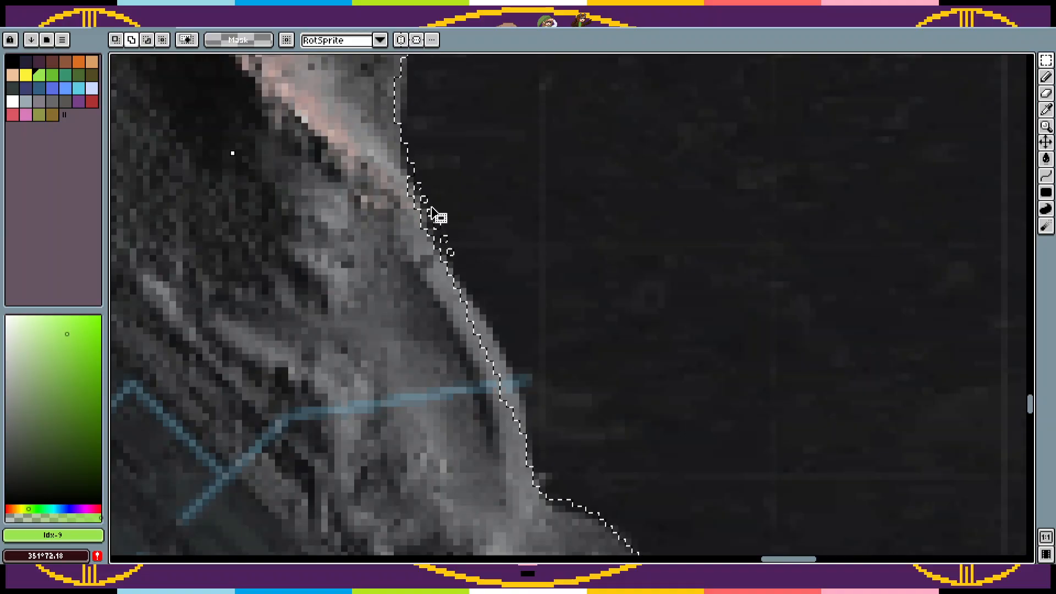
{"action": "left_click", "coordinate": [418, 185], "text": "shift"}
{"action": "left_click", "coordinate": [420, 192], "text": "shift"}
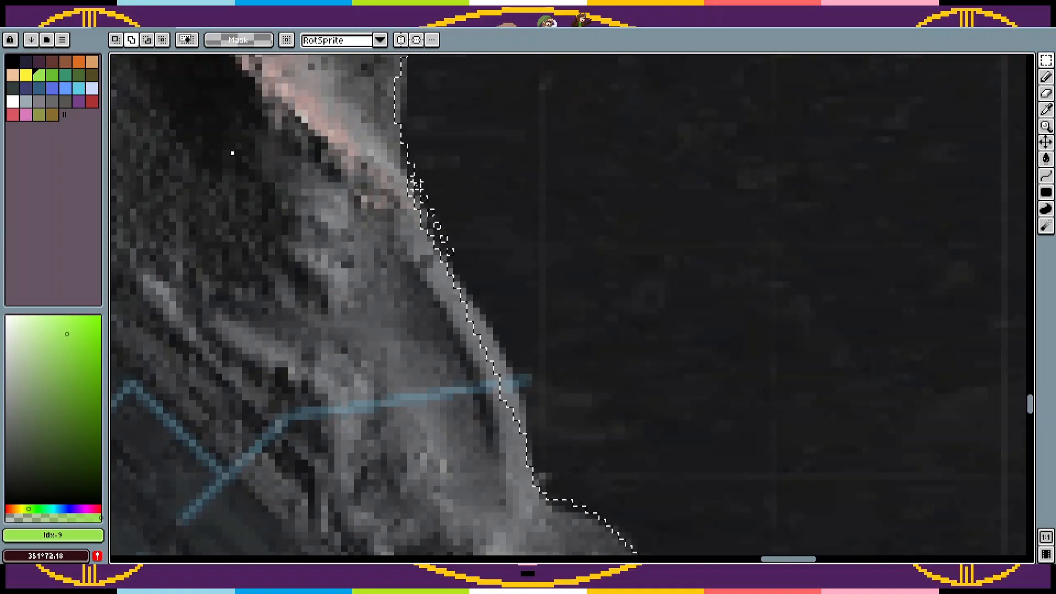
{"action": "left_click", "coordinate": [420, 190], "text": "shift"}
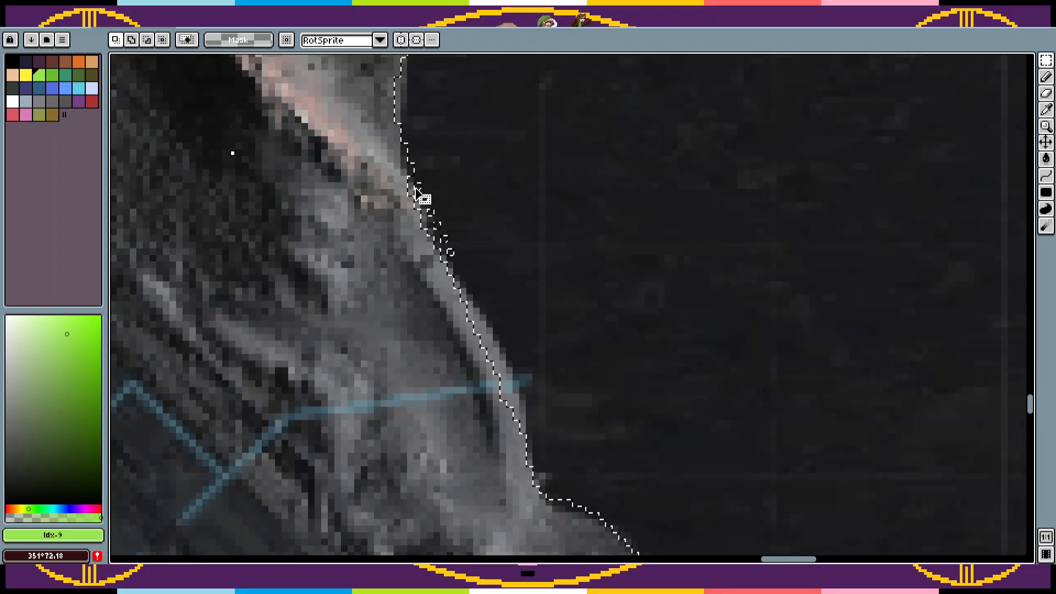
Step: Add the remaining unselected single pixels along the western shore to the lake selection
{"action": "key", "text": "z"}
{"action": "left_click", "coordinate": [420, 190]}
{"action": "left_click", "coordinate": [421, 190]}
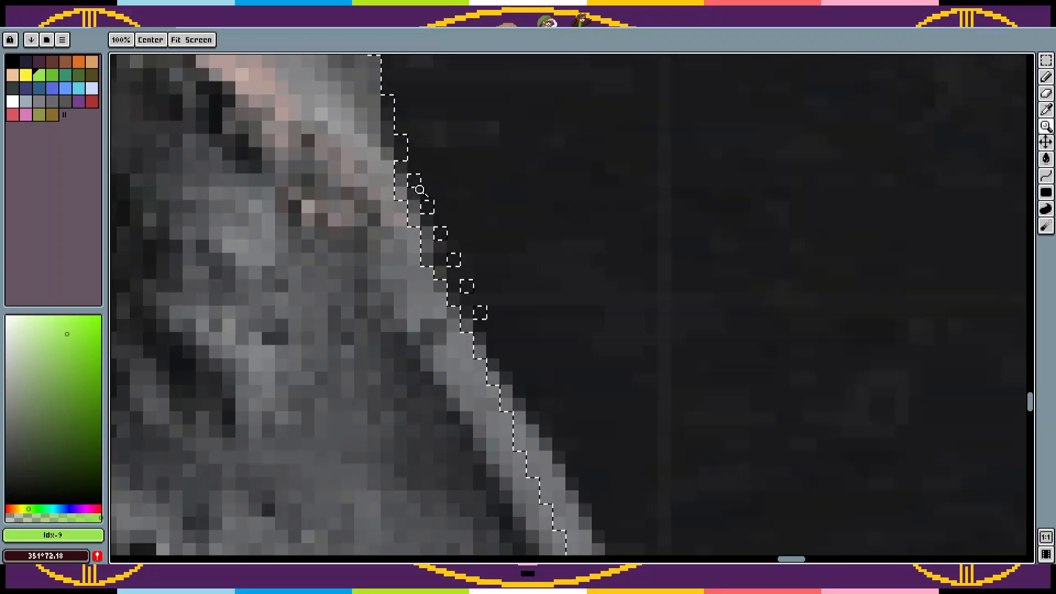
{"action": "left_click", "coordinate": [420, 191]}
{"action": "left_click", "coordinate": [420, 190]}
{"action": "left_click", "coordinate": [421, 190]}
{"action": "left_click", "coordinate": [1046, 60]}
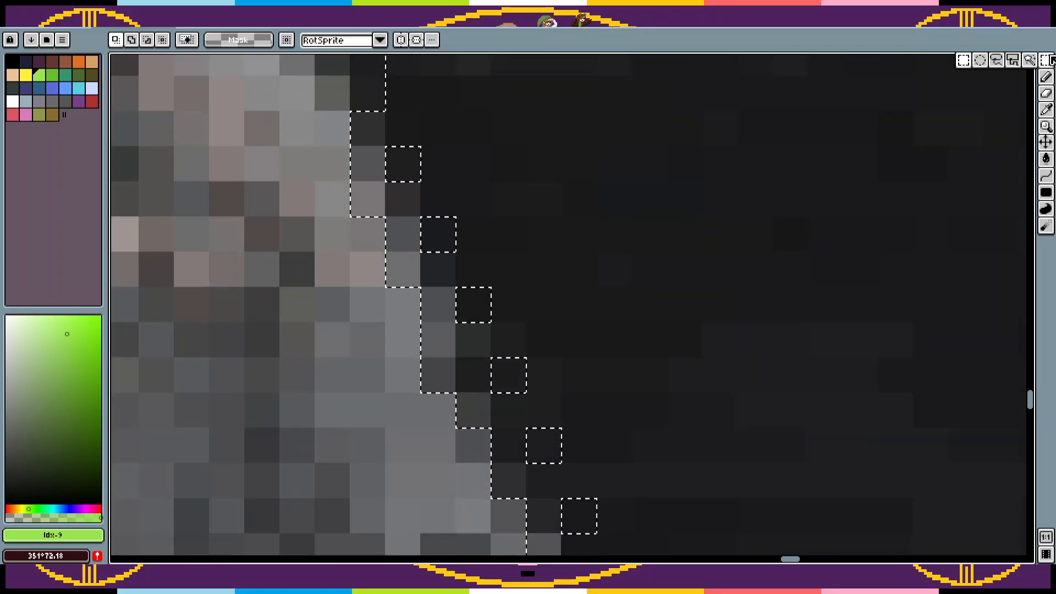
{"action": "left_click", "coordinate": [963, 60]}
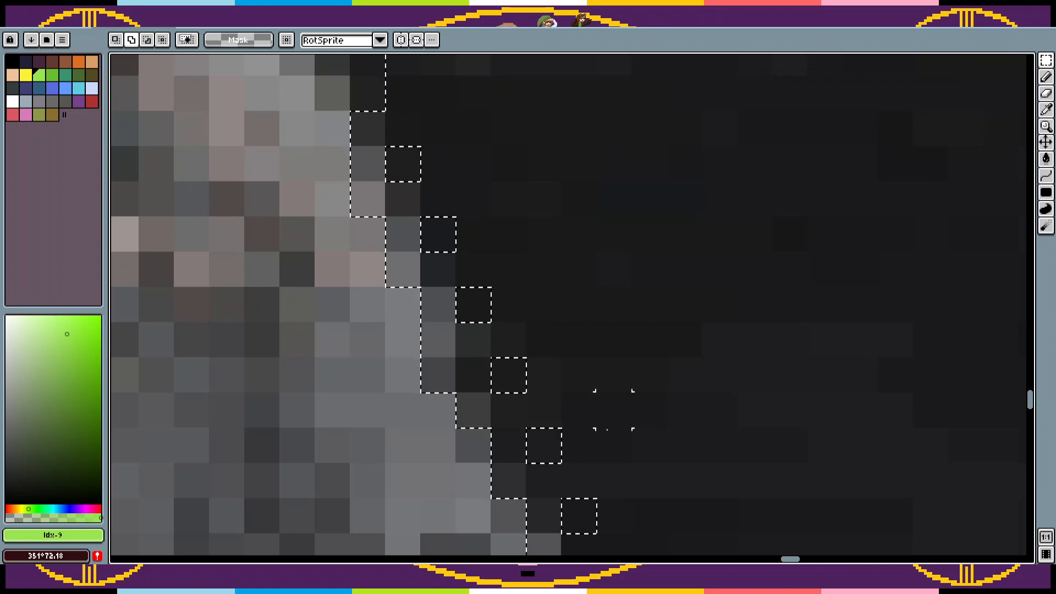
{"action": "left_click", "coordinate": [580, 516], "text": "alt"}
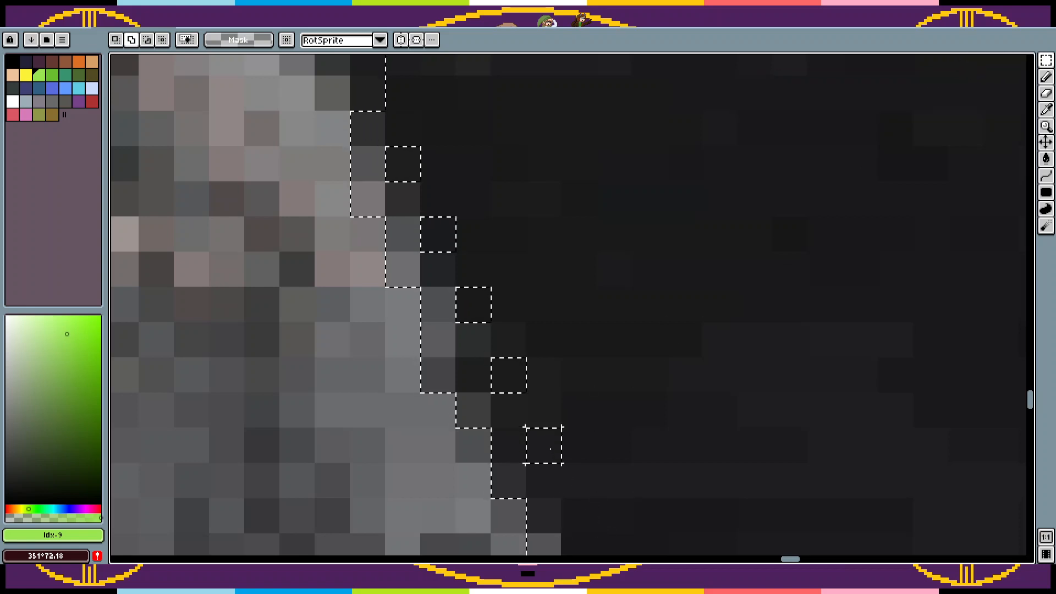
{"action": "left_click", "coordinate": [544, 446], "text": "alt"}
{"action": "left_click", "coordinate": [507, 375], "text": "alt"}
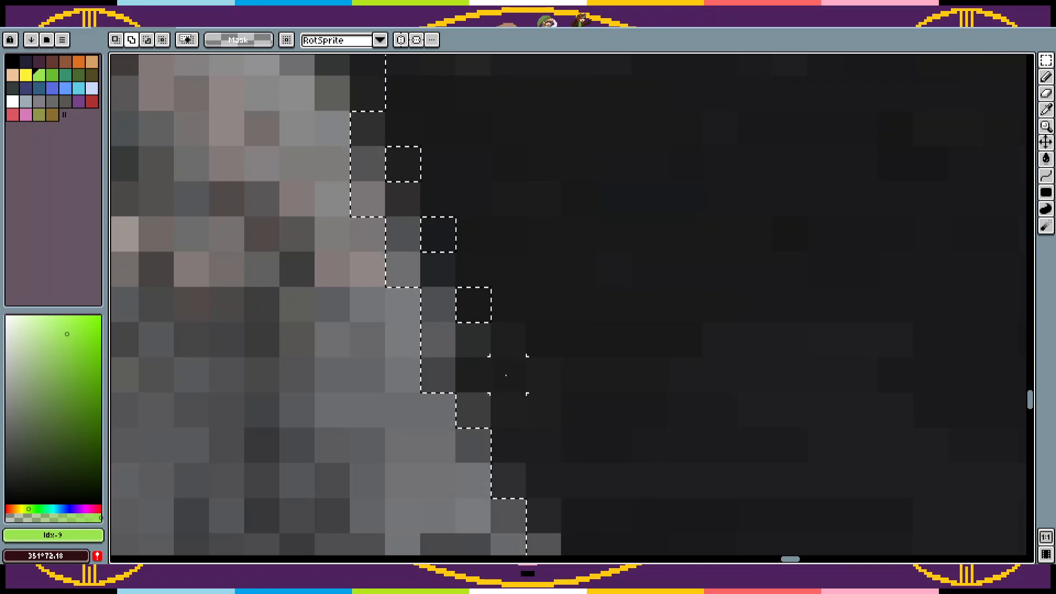
{"action": "right_click", "coordinate": [440, 239]}
{"action": "right_click", "coordinate": [403, 165]}
{"action": "key", "text": "z"}
{"action": "scroll", "coordinate": [739, 246], "scroll_direction": "down", "scroll_amount": 3}
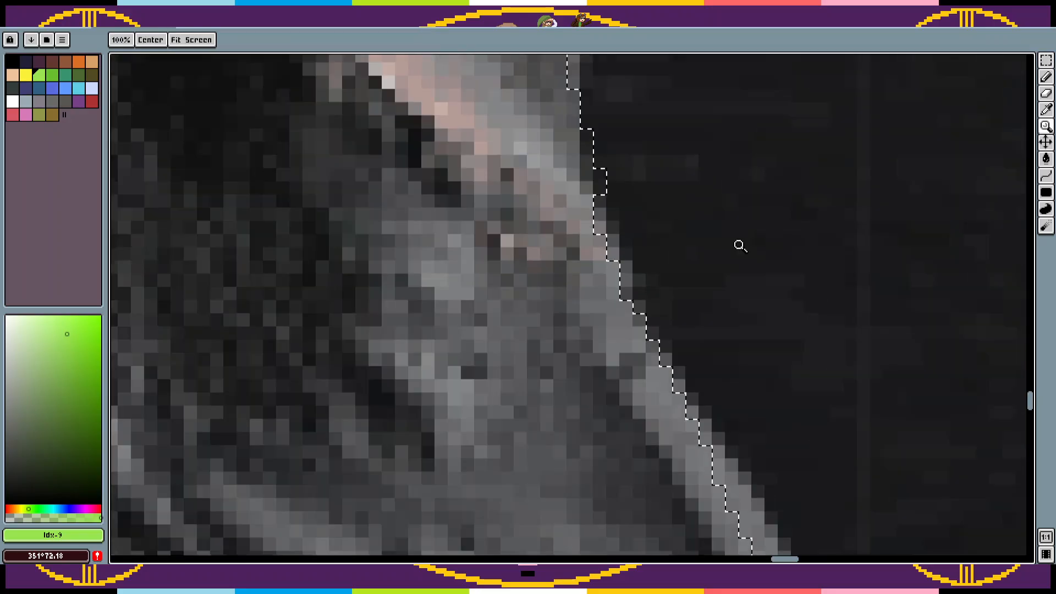
{"action": "scroll", "coordinate": [738, 246], "scroll_direction": "down", "scroll_amount": 6}
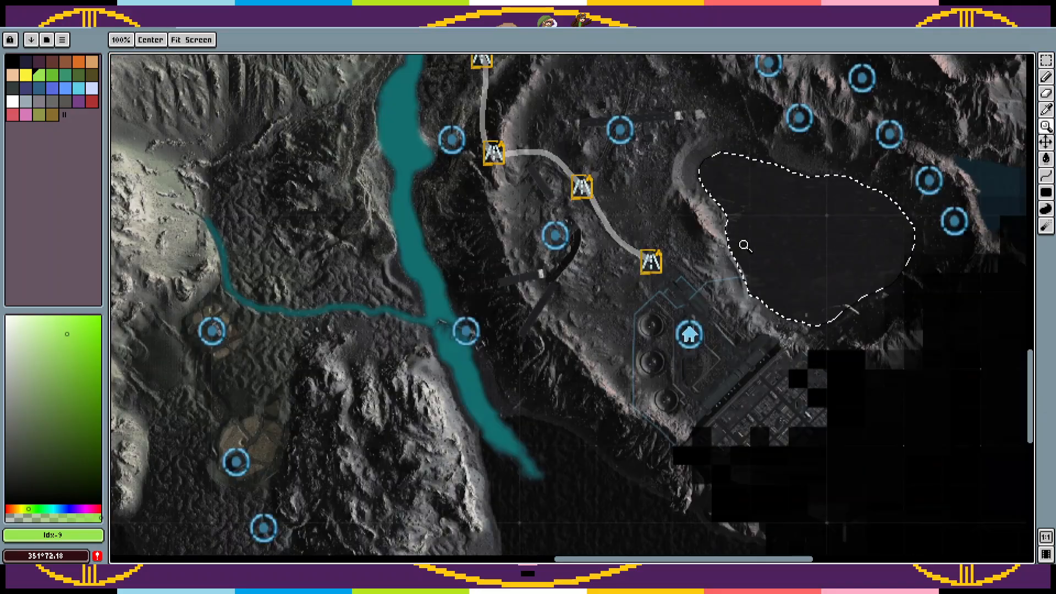
{"action": "left_click_drag", "start_coordinate": [841, 229], "coordinate": [707, 306]}
Step: Copy the selected lake area from the Map layer and deselect it
{"action": "key", "text": "Tab"}
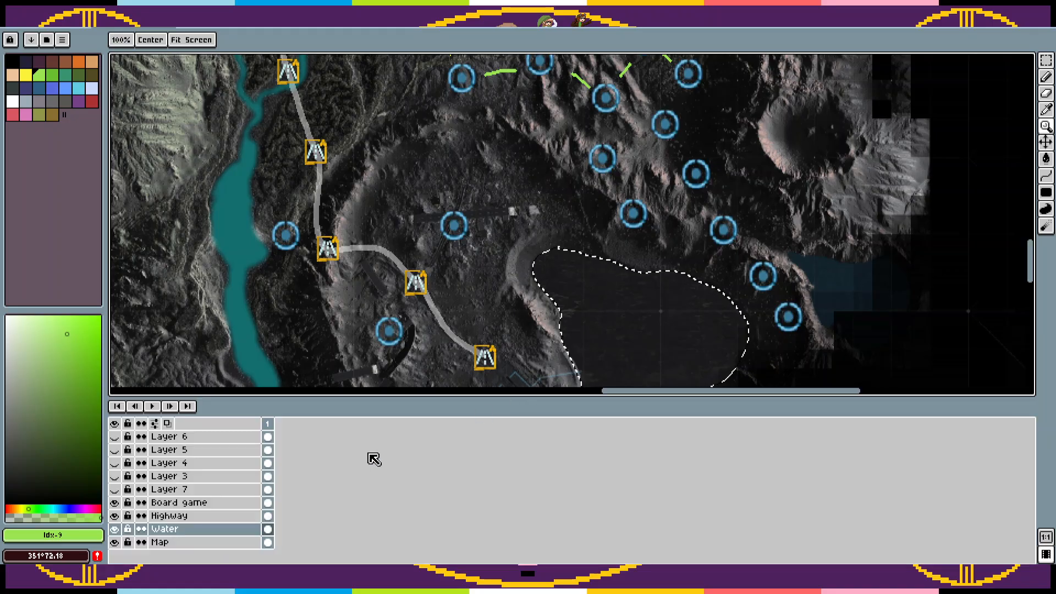
{"action": "key", "text": "Tab"}
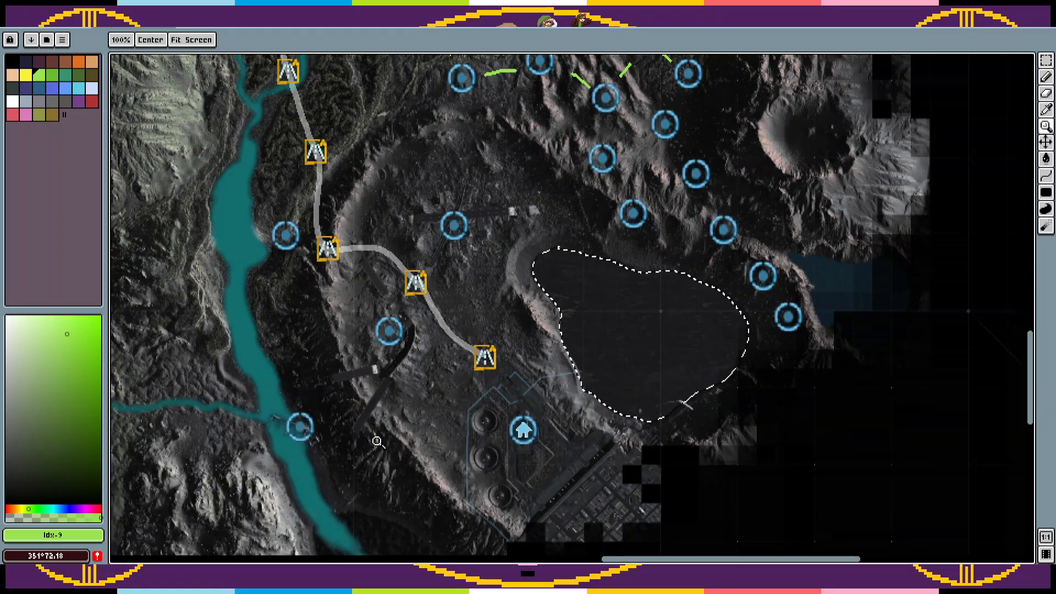
{"action": "key", "text": "Tab"}
{"action": "left_click", "coordinate": [200, 543]}
{"action": "key", "text": "Tab"}
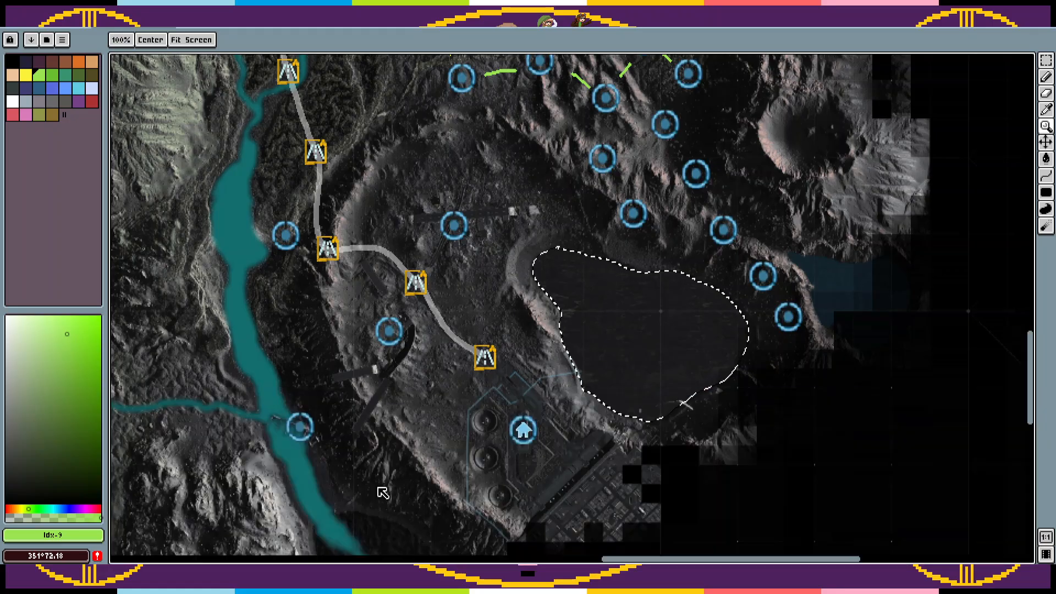
{"action": "left_click", "coordinate": [683, 333]}
{"action": "key", "text": "ctrl+t"}
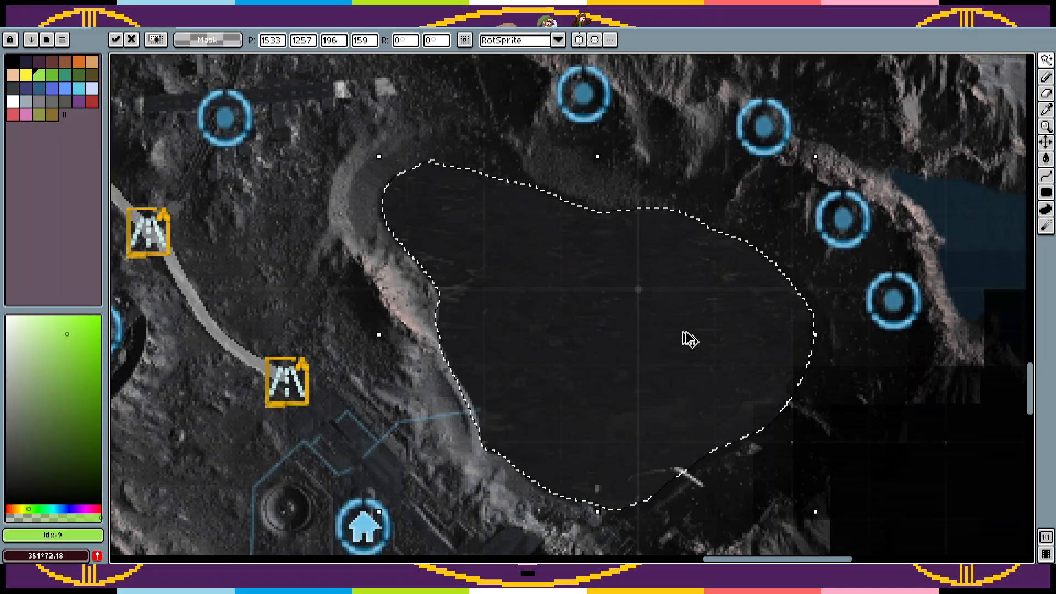
{"action": "key", "text": "ctrl+d"}
Step: Paste the copied lake area in place onto the Water layer
{"action": "key", "text": "Tab"}
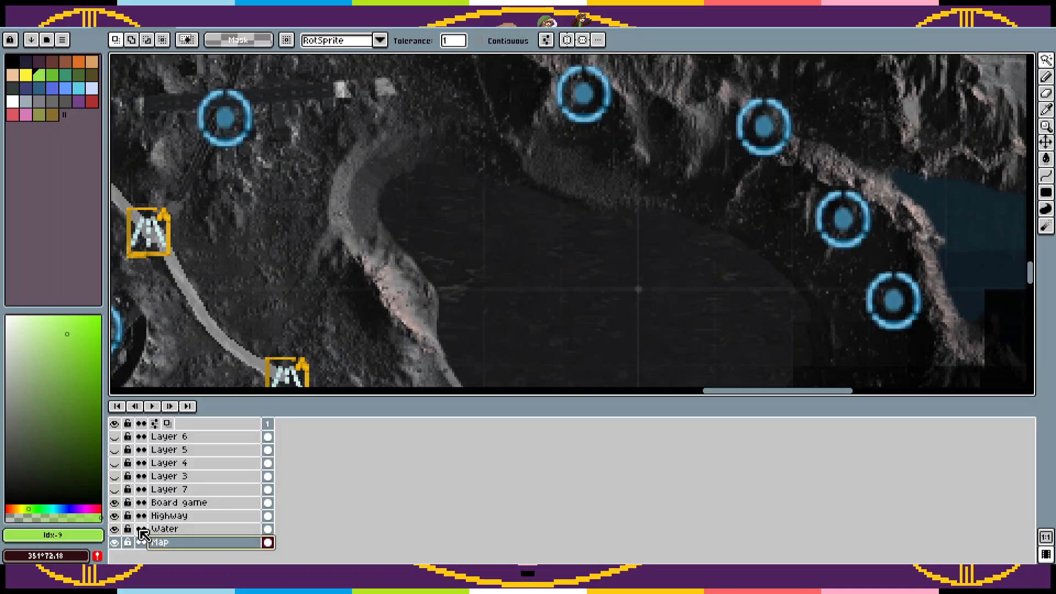
{"action": "left_click", "coordinate": [172, 532]}
{"action": "double_click", "coordinate": [601, 351]}
{"action": "key", "text": "ctrl+d"}
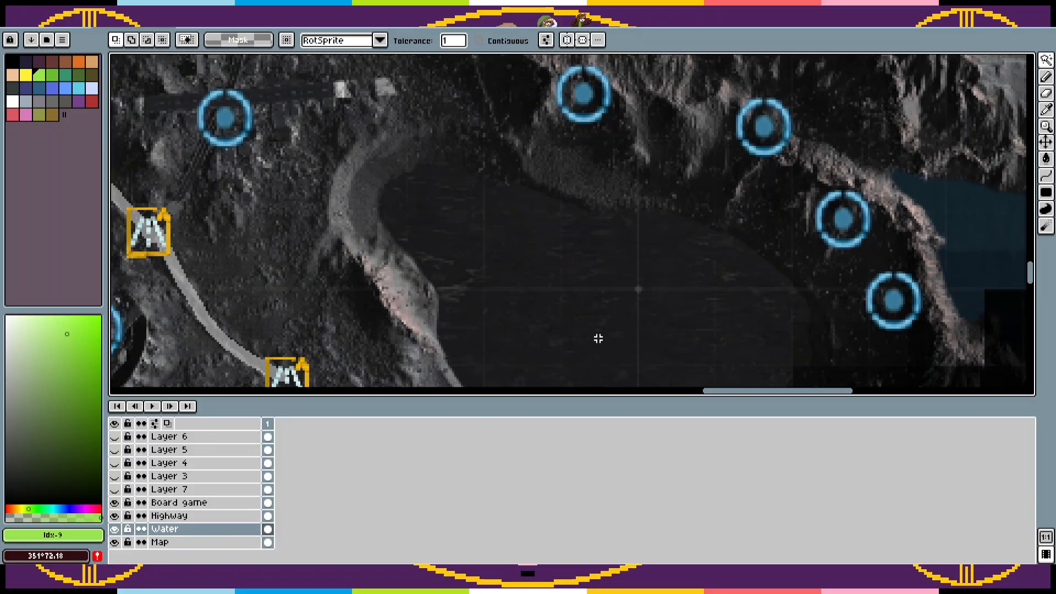
{"action": "key", "text": "z"}
{"action": "right_click", "coordinate": [598, 338]}
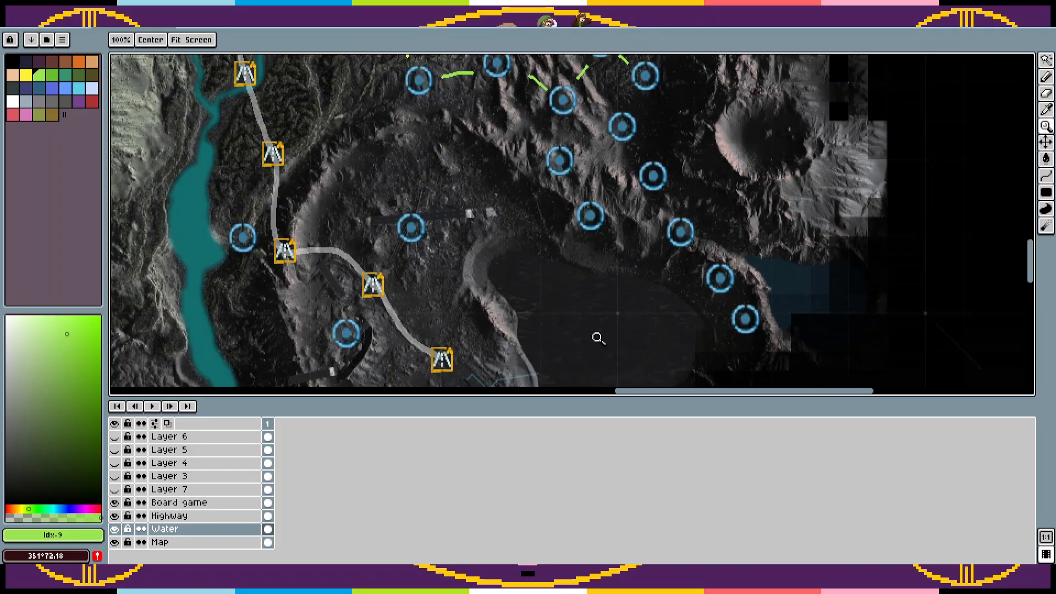
{"action": "key", "text": "Tab"}
{"action": "key", "text": "ctrl+z"}
{"action": "key", "text": "ctrl+z"}
{"action": "key", "text": "ctrl+v"}
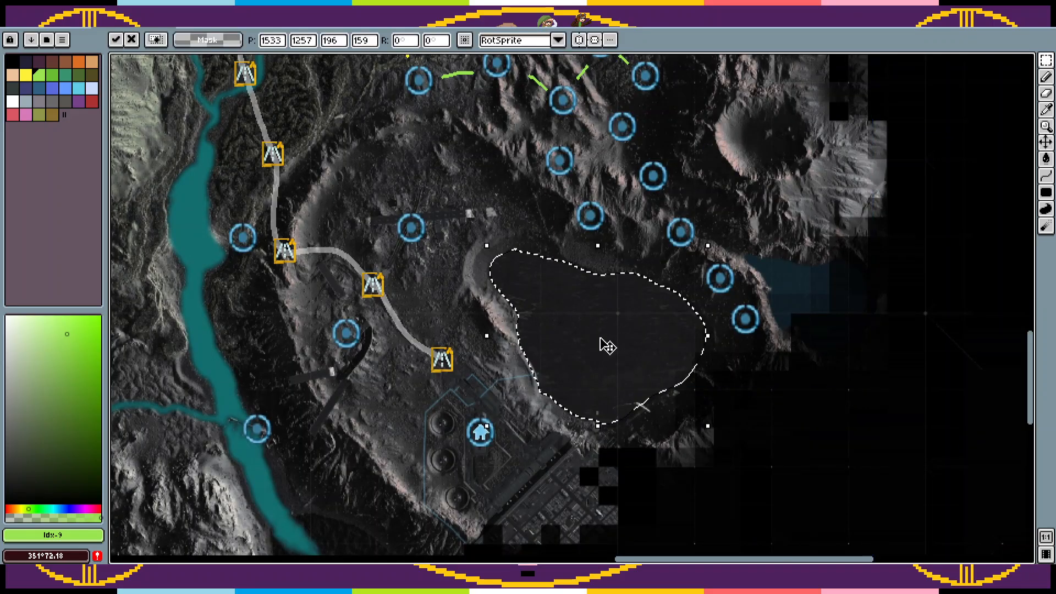
{"action": "key", "text": "Return"}
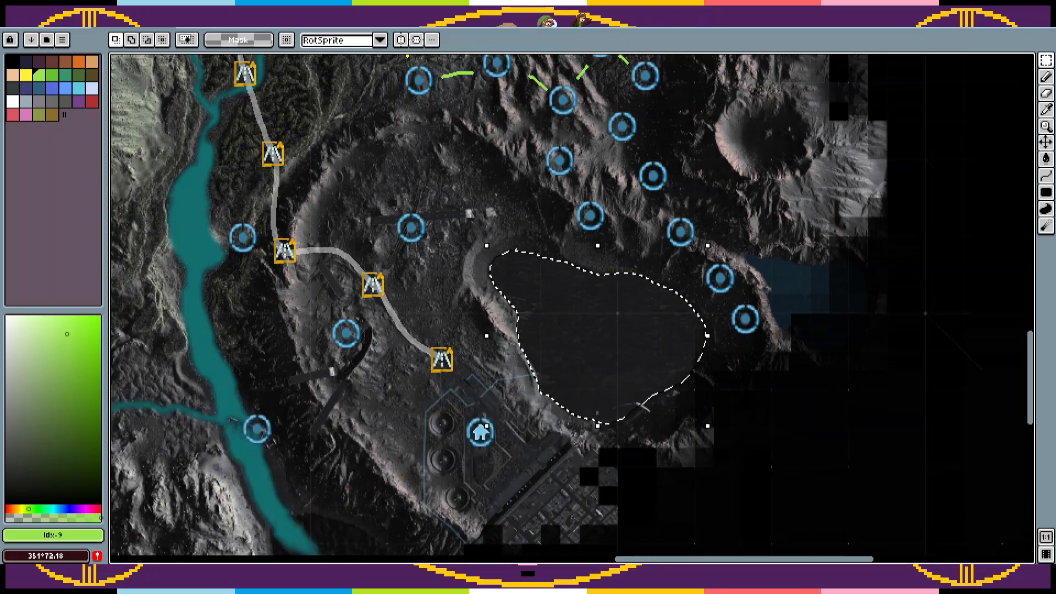
Step: Desaturate and darken the pasted lake with Hue/Saturation, using saturation -100 and value -49
{"action": "key", "text": "ctrl+Tab"}
{"action": "left_click", "coordinate": [132, 26]}
{"action": "left_click", "coordinate": [53, 25]}
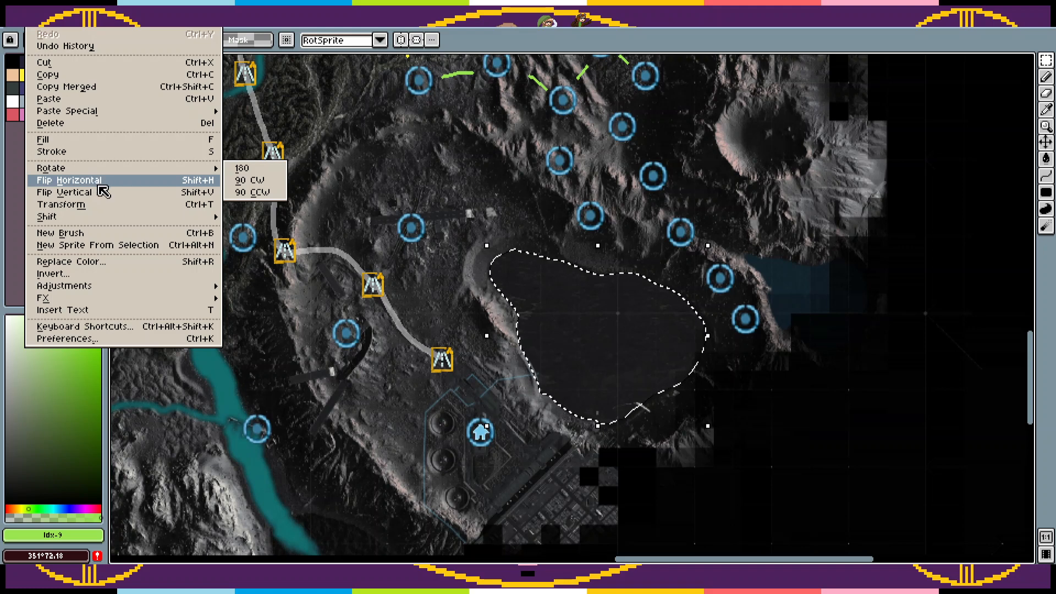
{"action": "mouse_move", "coordinate": [130, 300]}
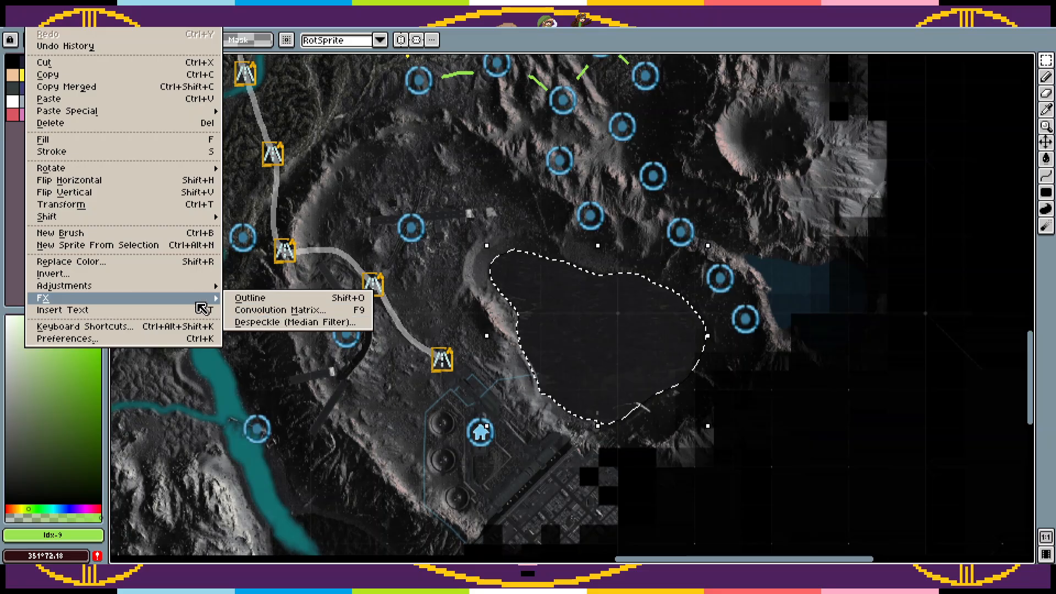
{"action": "mouse_move", "coordinate": [207, 287]}
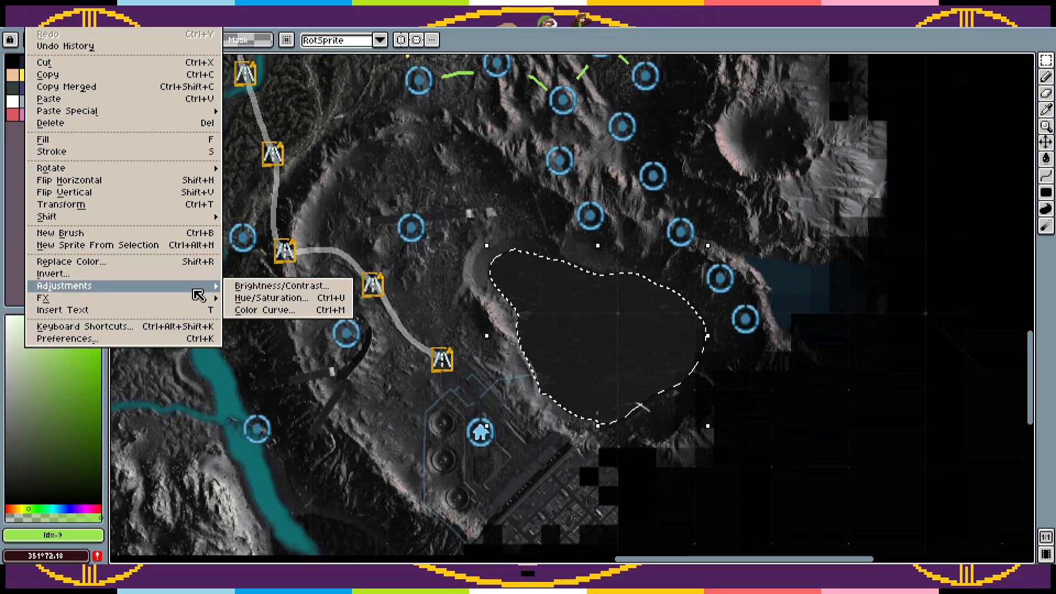
{"action": "left_click", "coordinate": [281, 299]}
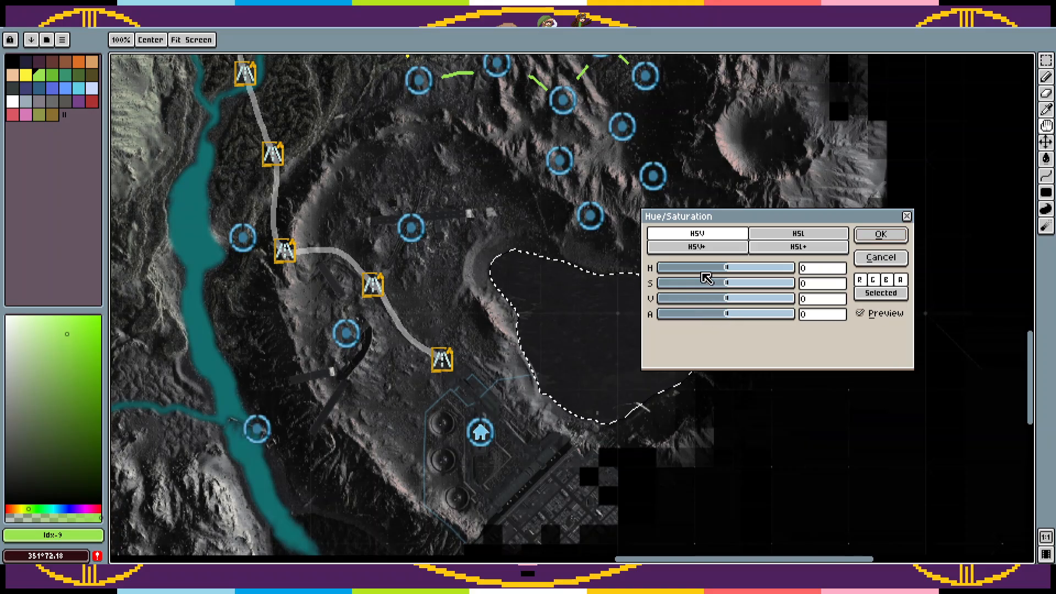
{"action": "left_click_drag", "start_coordinate": [704, 268], "coordinate": [695, 268]}
{"action": "mouse_move", "coordinate": [731, 300]}
{"action": "left_mouse_down"}
{"action": "mouse_move", "coordinate": [702, 301]}
{"action": "mouse_move", "coordinate": [722, 298]}
{"action": "mouse_move", "coordinate": [691, 285]}
{"action": "mouse_move", "coordinate": [675, 304]}
{"action": "mouse_move", "coordinate": [731, 302]}
{"action": "mouse_move", "coordinate": [721, 302]}
{"action": "left_mouse_up"}
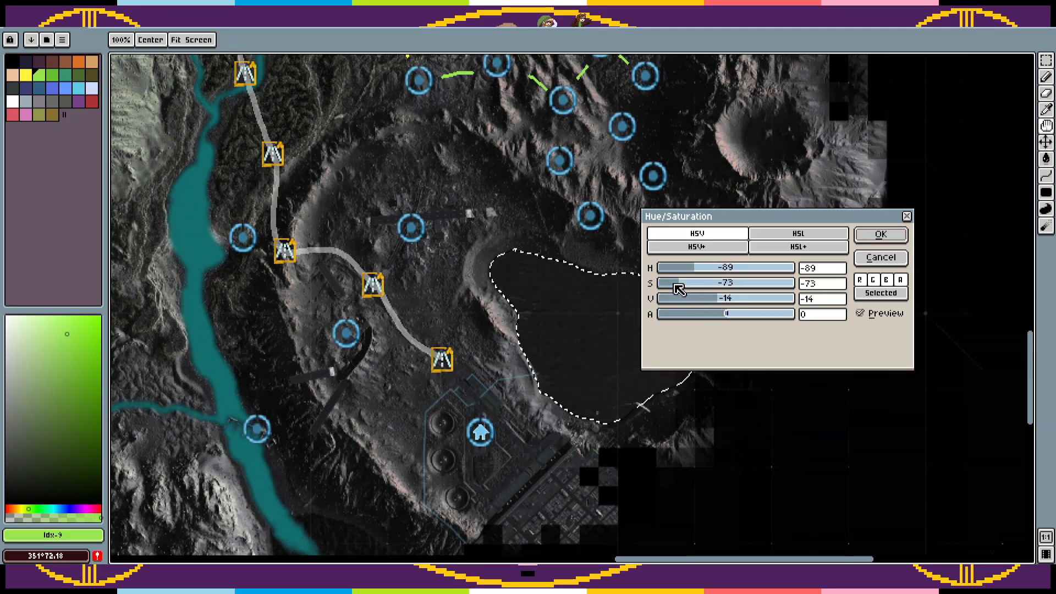
{"action": "left_click_drag", "start_coordinate": [658, 287], "coordinate": [697, 302]}
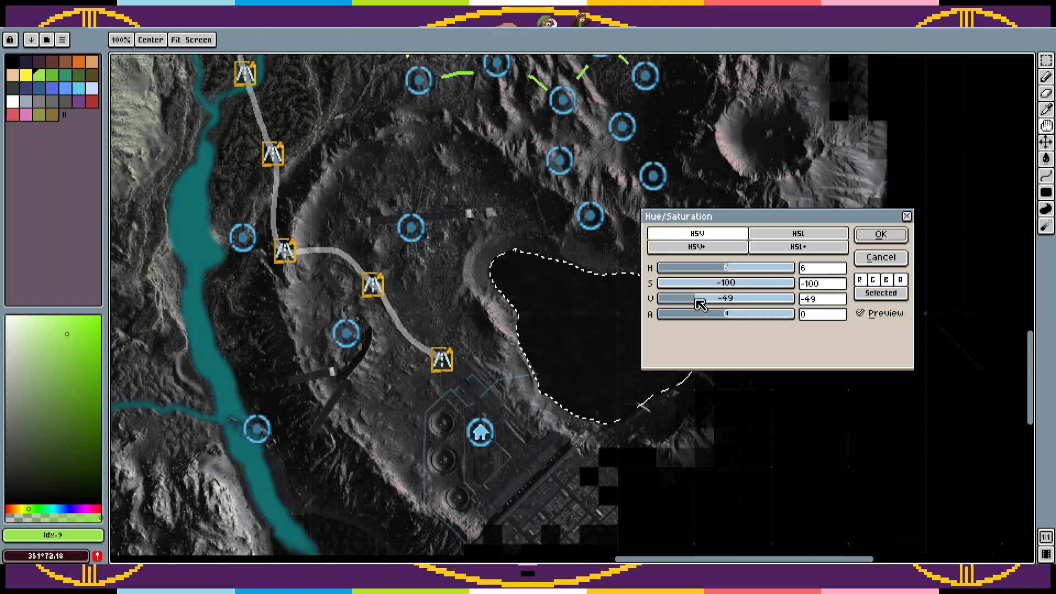
{"action": "mouse_move", "coordinate": [721, 318]}
{"action": "left_mouse_down"}
{"action": "mouse_move", "coordinate": [766, 315]}
{"action": "mouse_move", "coordinate": [723, 314]}
{"action": "left_mouse_up"}
{"action": "left_click_drag", "start_coordinate": [731, 267], "coordinate": [759, 268]}
{"action": "left_click", "coordinate": [879, 237]}
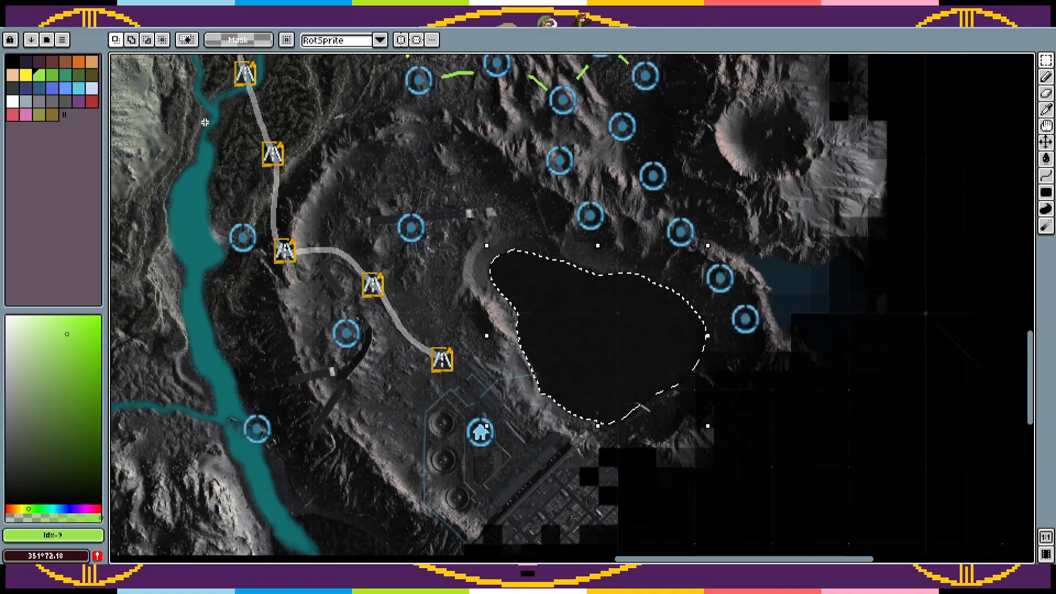
Step: Apply the contrast convolution matrix to the selected lake and deselect it
{"action": "left_click", "coordinate": [36, 10]}
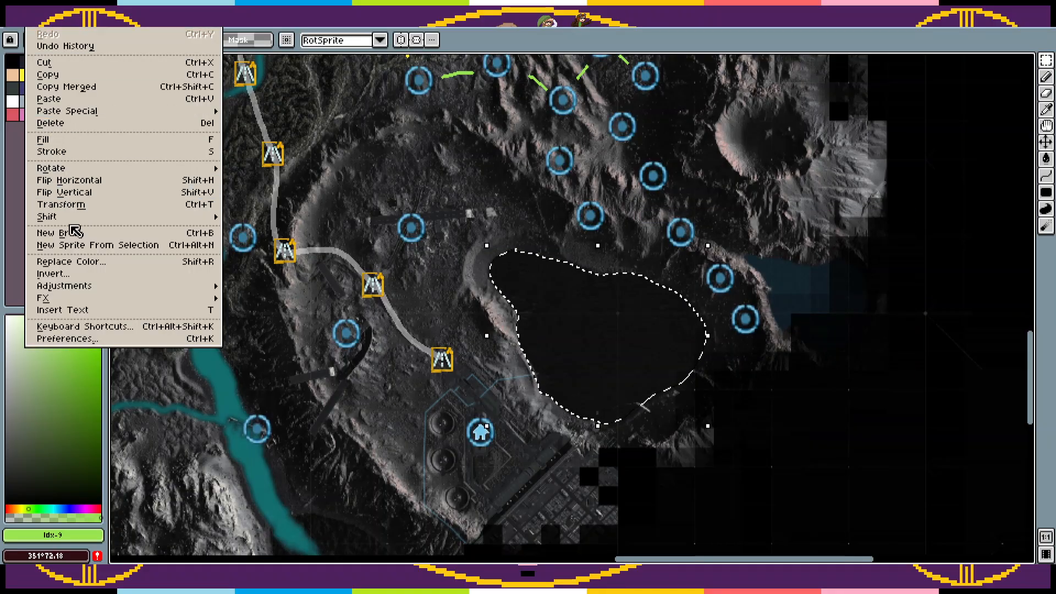
{"action": "mouse_move", "coordinate": [67, 297]}
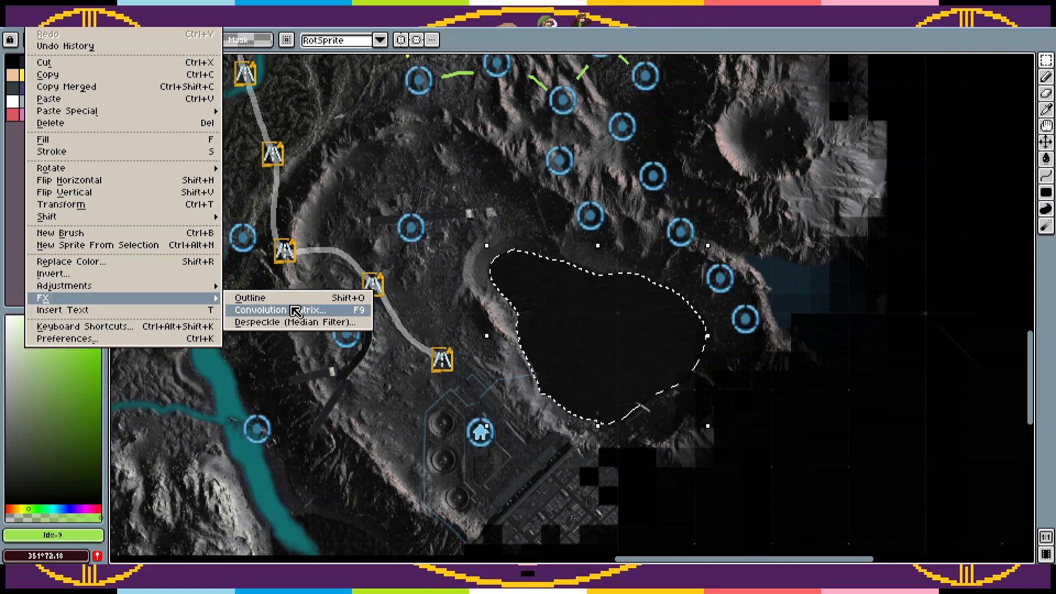
{"action": "left_click", "coordinate": [316, 311]}
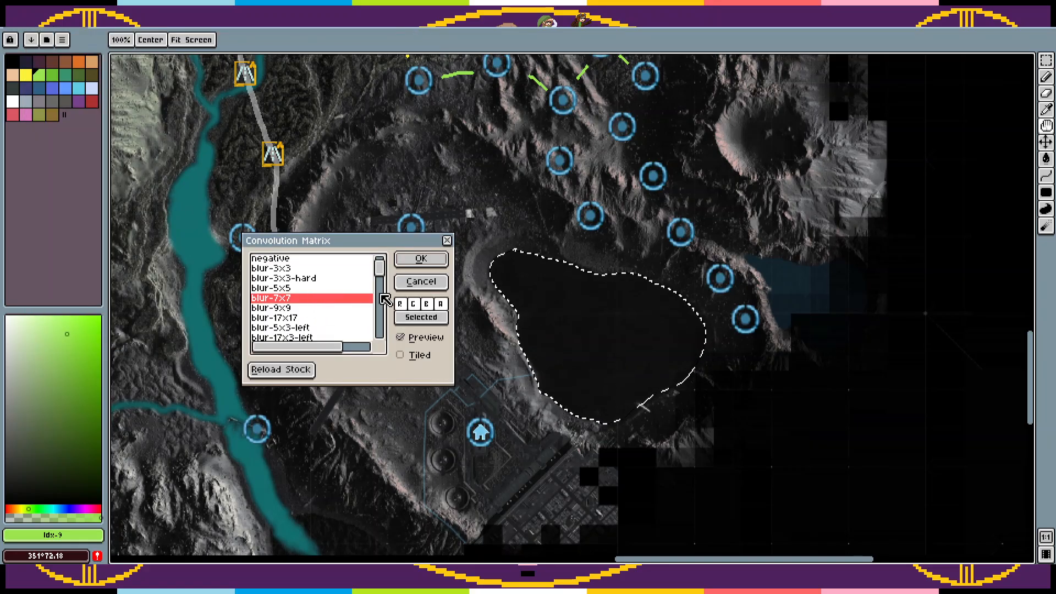
{"action": "mouse_move", "coordinate": [381, 269]}
{"action": "left_mouse_down"}
{"action": "mouse_move", "coordinate": [382, 344]}
{"action": "mouse_move", "coordinate": [385, 262]}
{"action": "left_mouse_up"}
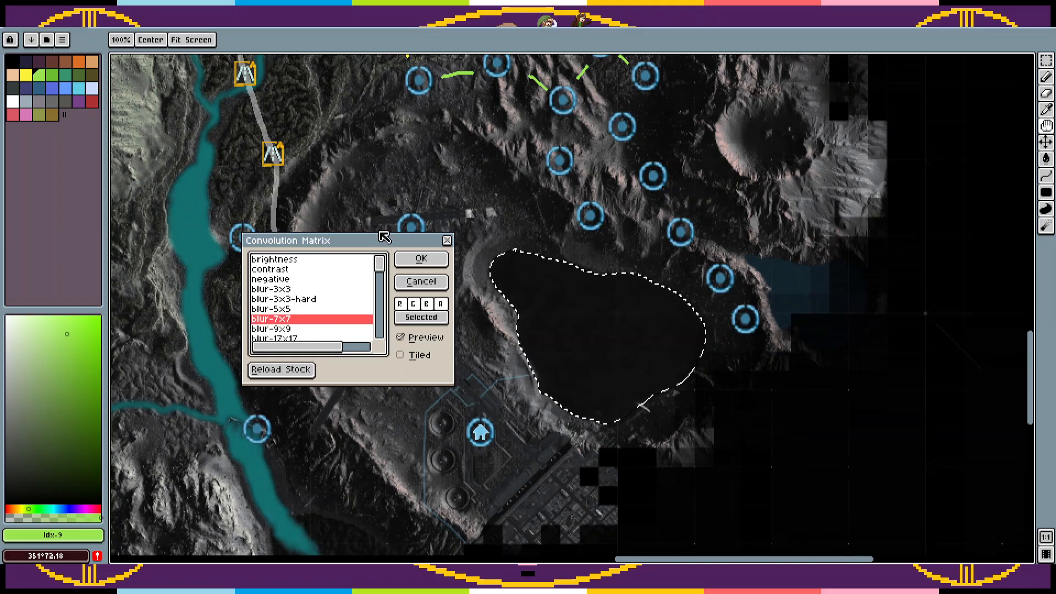
{"action": "left_click", "coordinate": [291, 271]}
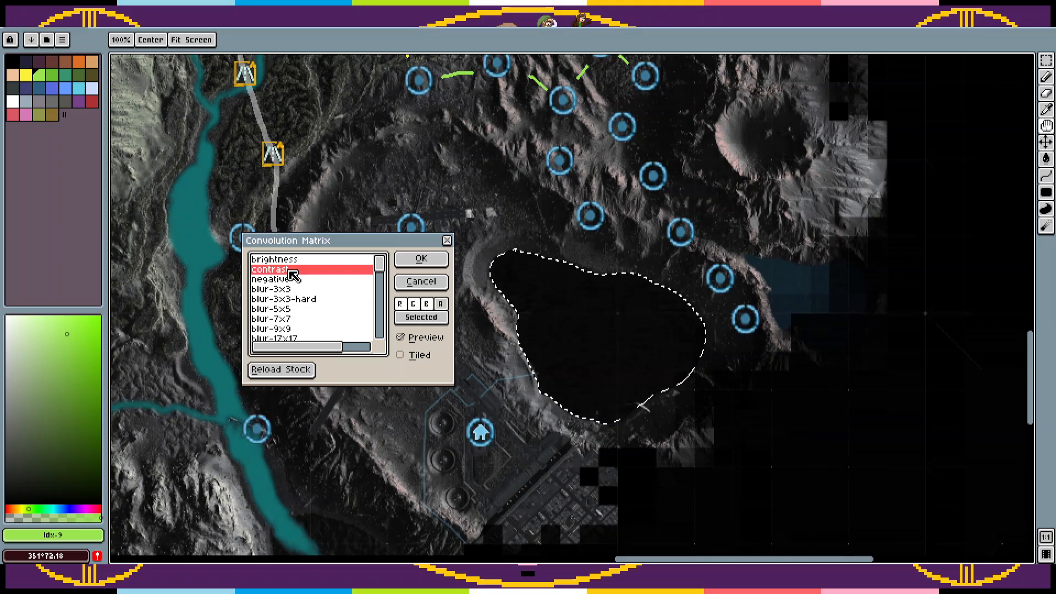
{"action": "left_click", "coordinate": [421, 259]}
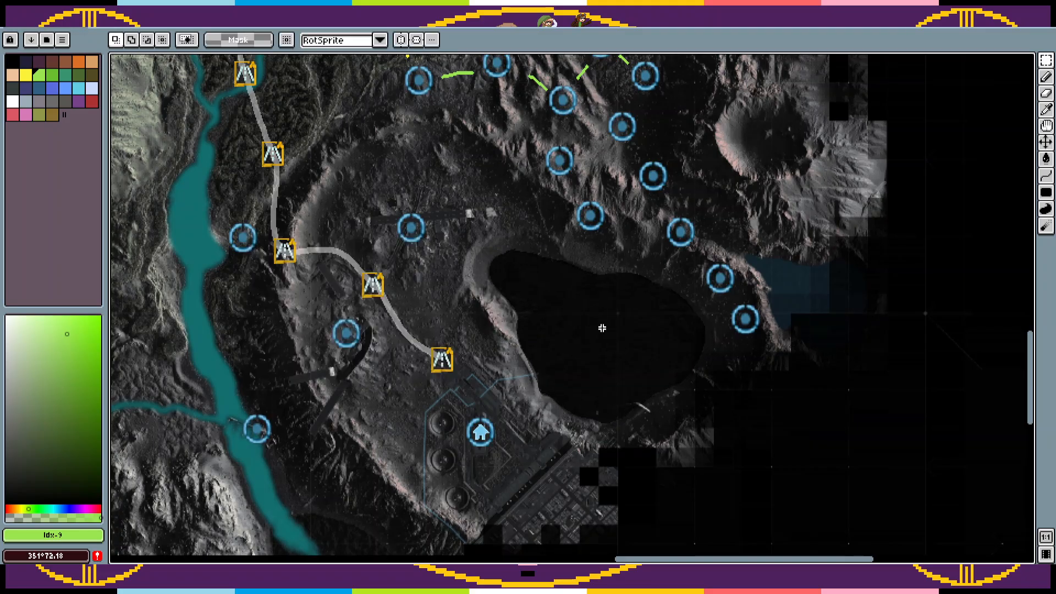
{"action": "key", "text": "z"}
{"action": "right_click", "coordinate": [759, 357]}
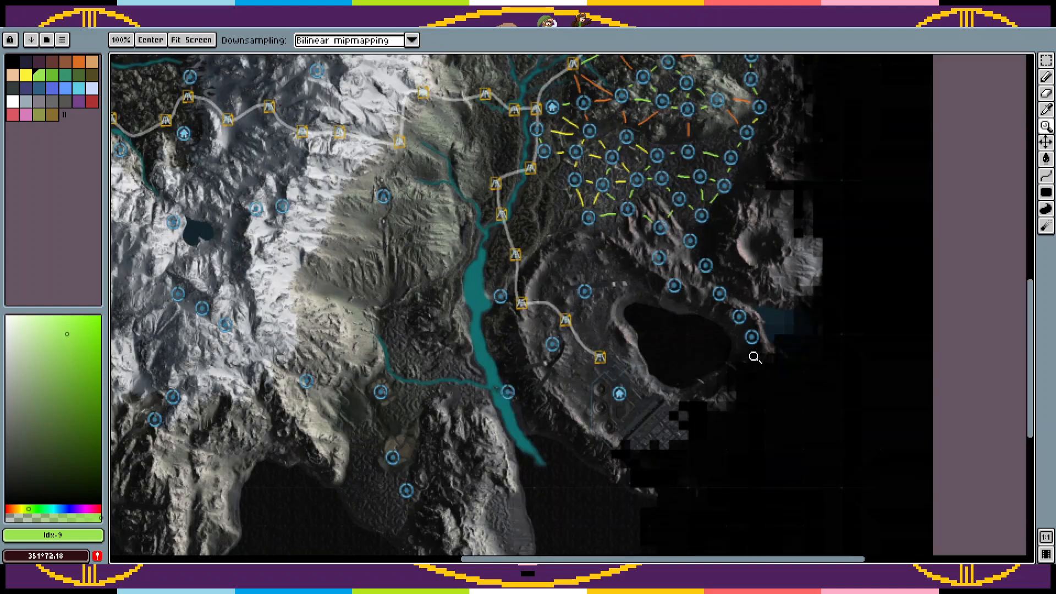
{"action": "left_click", "coordinate": [755, 357]}
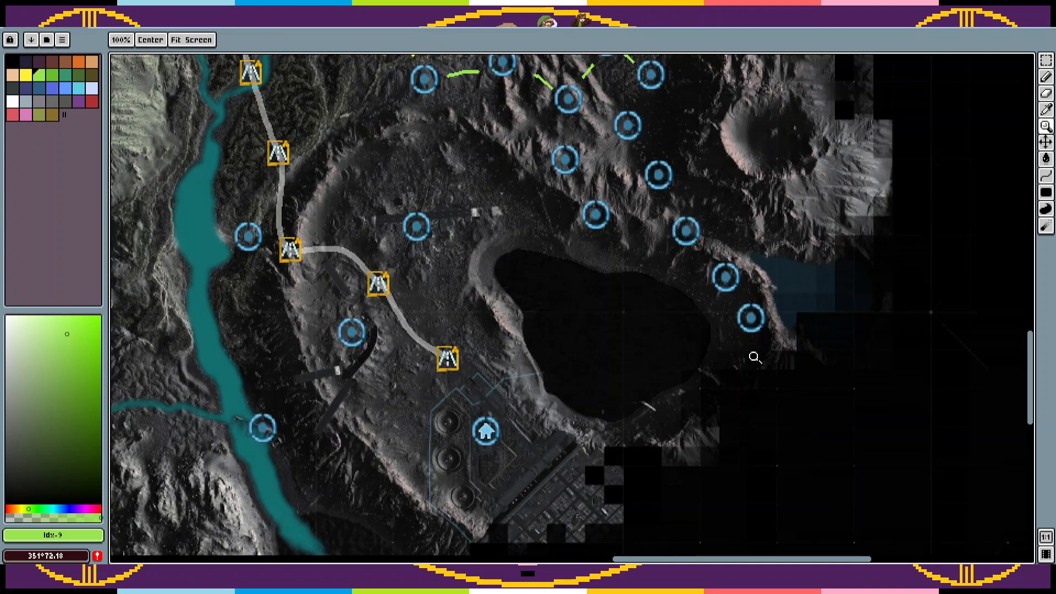
{"action": "left_click", "coordinate": [1046, 225]}
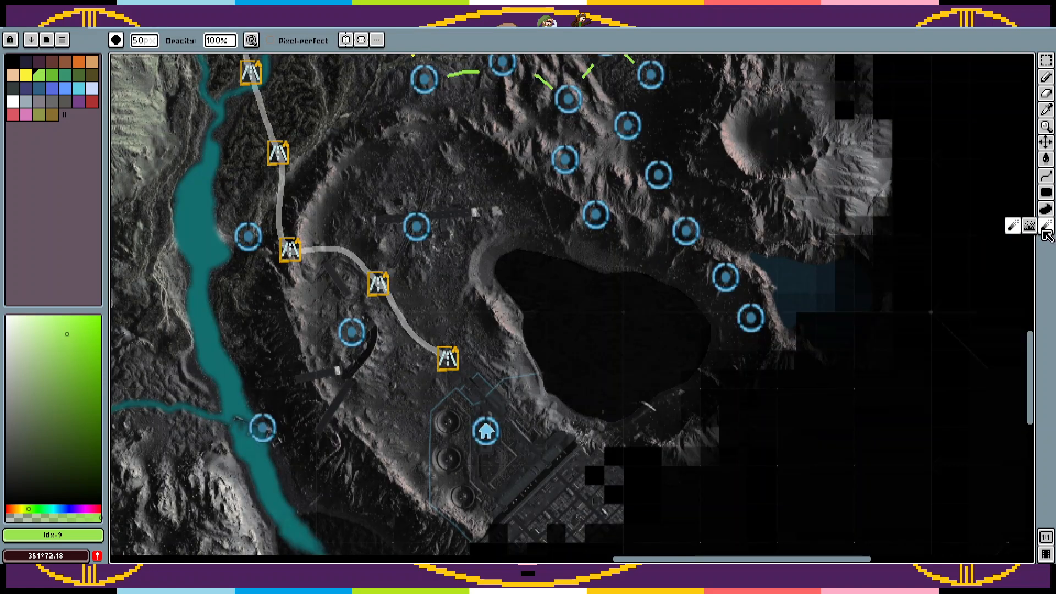
{"action": "left_click", "coordinate": [1012, 225]}
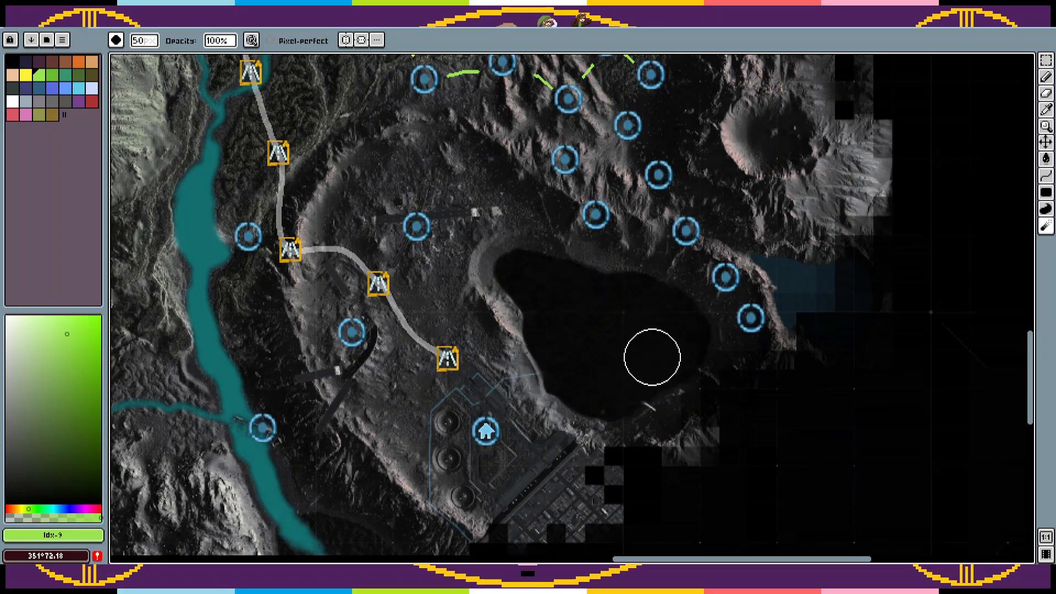
{"action": "key", "text": "m"}
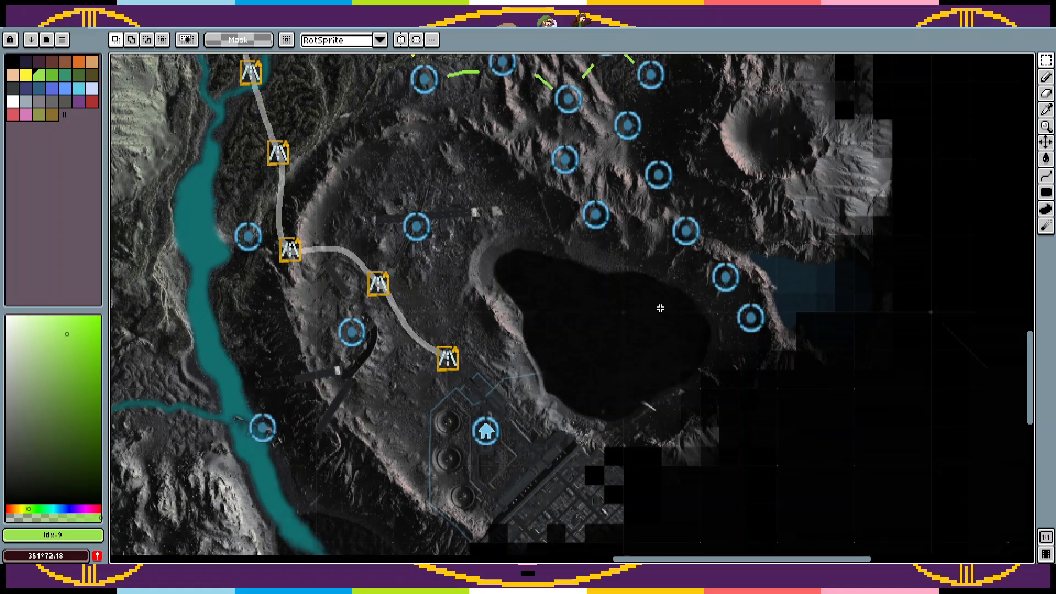
{"action": "left_click_drag", "start_coordinate": [713, 193], "coordinate": [693, 281]}
{"action": "key", "text": "b"}
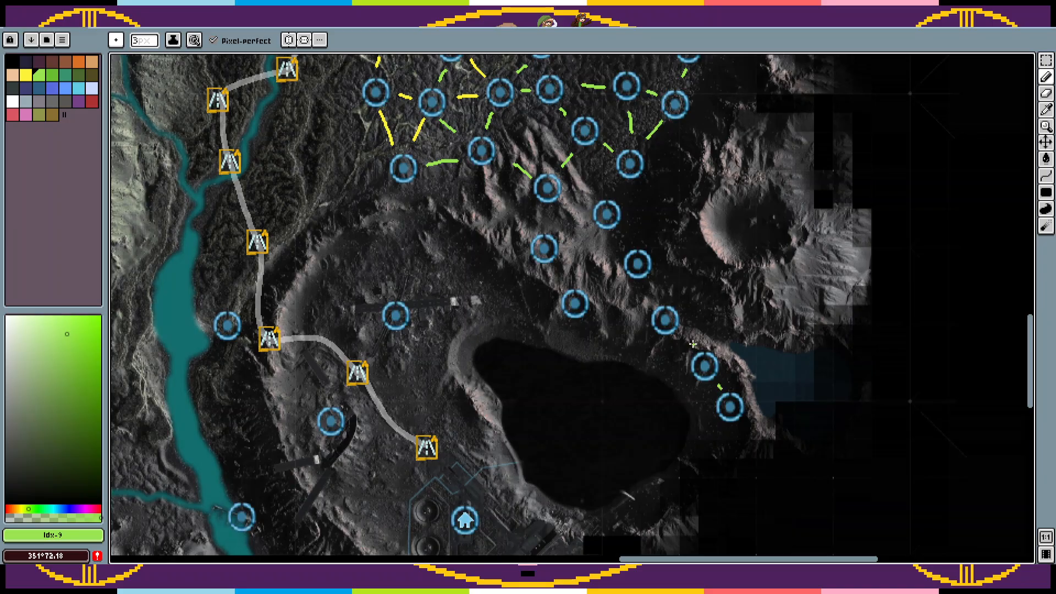
{"action": "scroll", "coordinate": [681, 338], "scroll_direction": "up", "scroll_amount": 3}
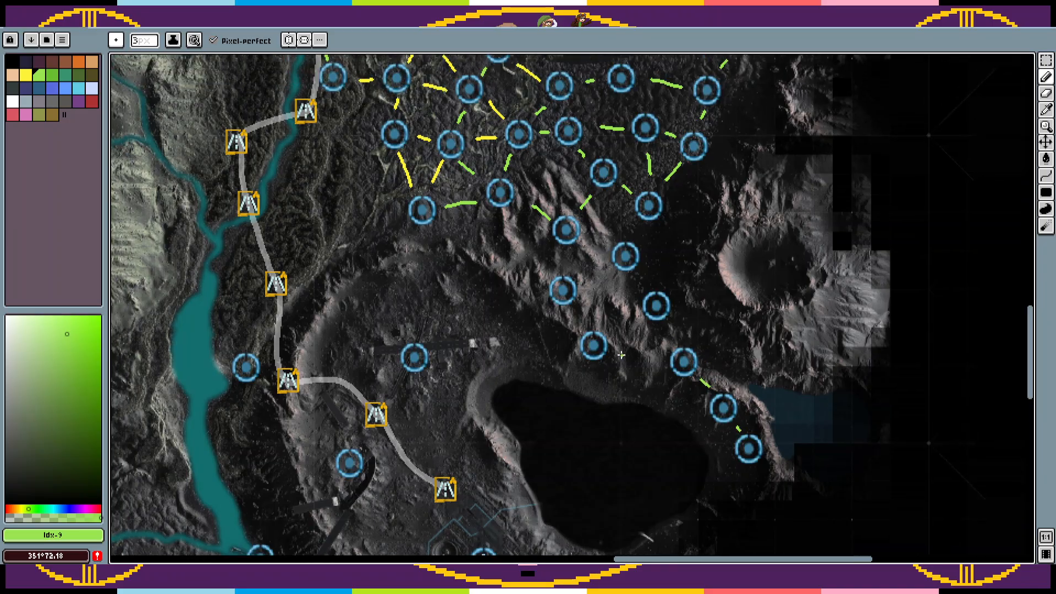
{"action": "key", "text": "m"}
{"action": "left_click_drag", "start_coordinate": [593, 312], "coordinate": [519, 256]}
{"action": "key", "text": "ctrl+d"}
{"action": "key", "text": "Tab"}
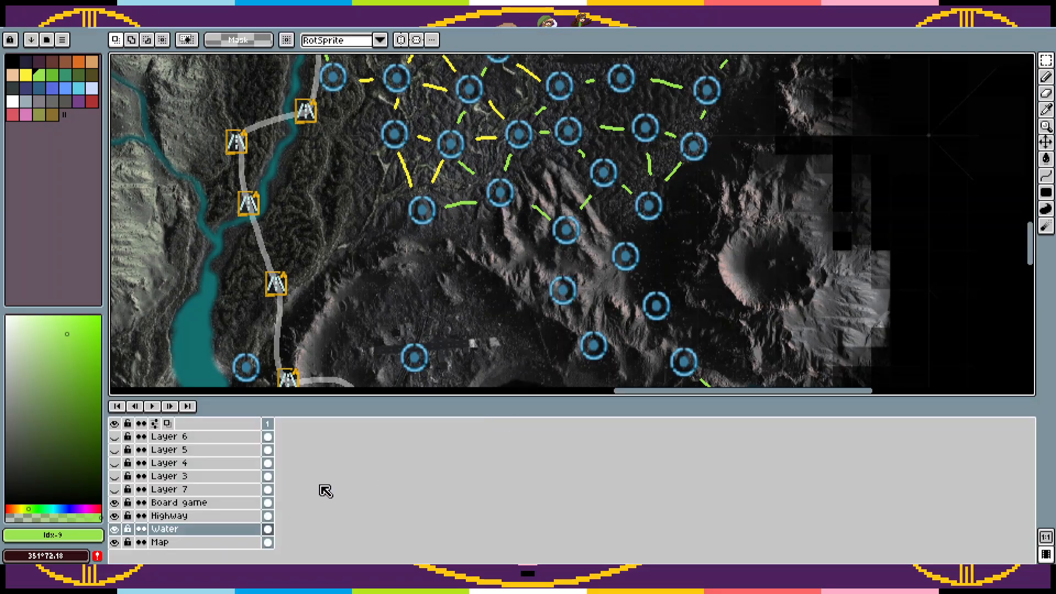
{"action": "key", "text": "Tab"}
{"action": "key", "text": "ctrl+z"}
{"action": "key", "text": "ctrl+z"}
{"action": "key", "text": "ctrl+z"}
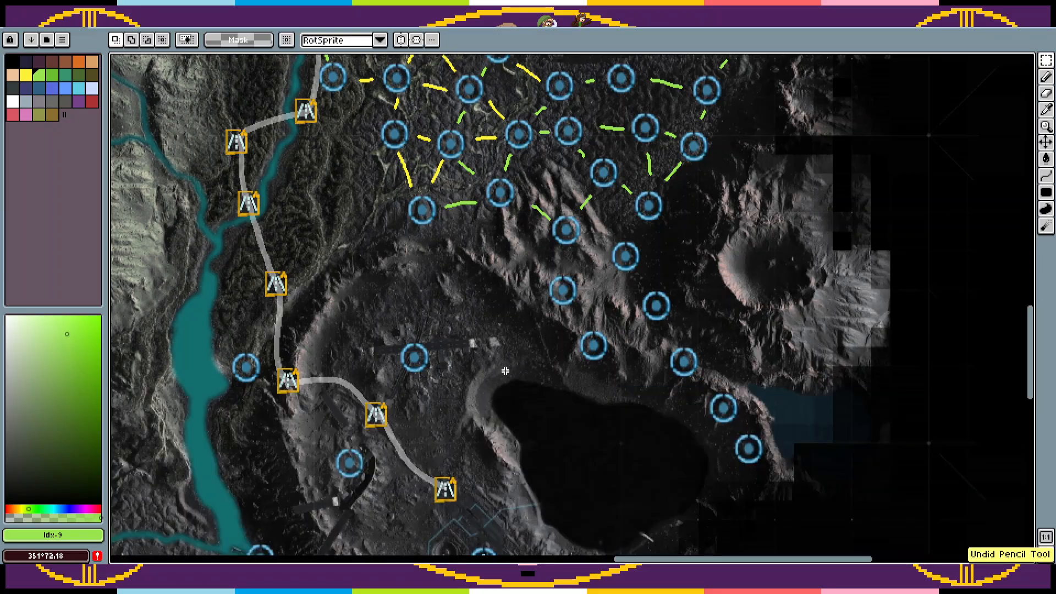
Step: Spread out the circle markers on the ridge north of the lake on the Board game layer, adding one on its western slope
{"action": "key", "text": "Tab"}
{"action": "key", "text": "Tab"}
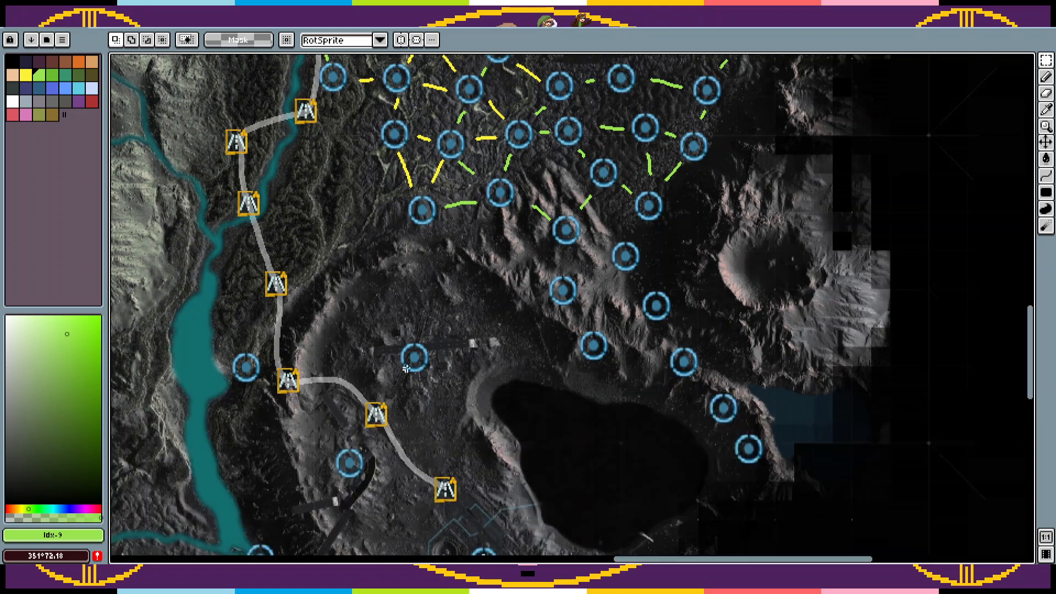
{"action": "mouse_move", "coordinate": [544, 268]}
{"action": "left_mouse_down"}
{"action": "mouse_move", "coordinate": [584, 311]}
{"action": "mouse_move", "coordinate": [494, 255]}
{"action": "left_mouse_up"}
{"action": "mouse_move", "coordinate": [541, 295]}
{"action": "left_mouse_down"}
{"action": "mouse_move", "coordinate": [634, 383]}
{"action": "mouse_move", "coordinate": [584, 303]}
{"action": "mouse_move", "coordinate": [632, 341]}
{"action": "left_mouse_up"}
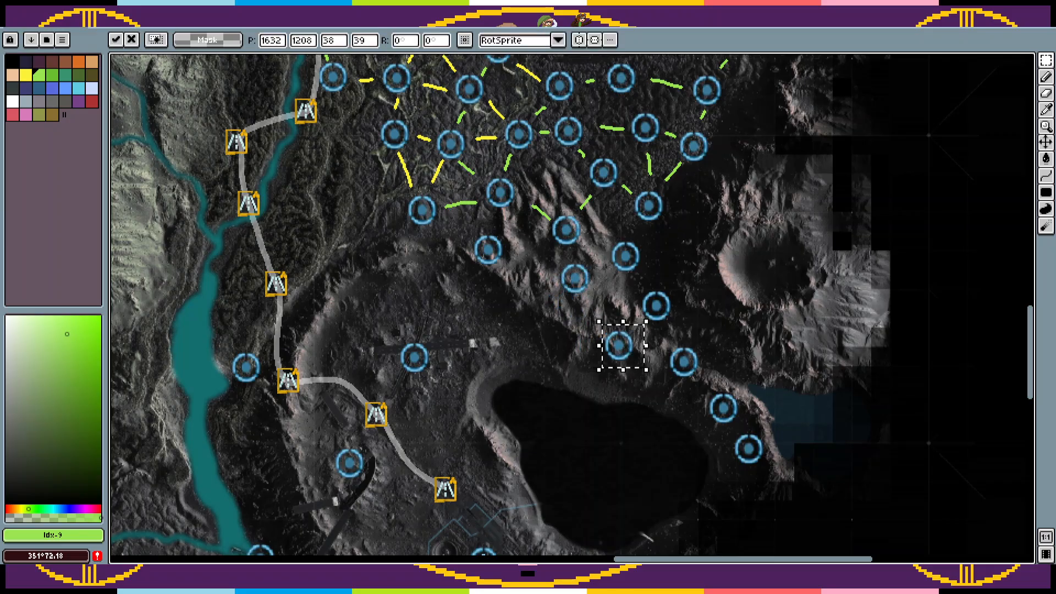
Step: Paste two more circle markers between the ridge and the lake, and shift the ridge's southern marker closer to the eastern shore chain
{"action": "key", "text": "ctrl+v"}
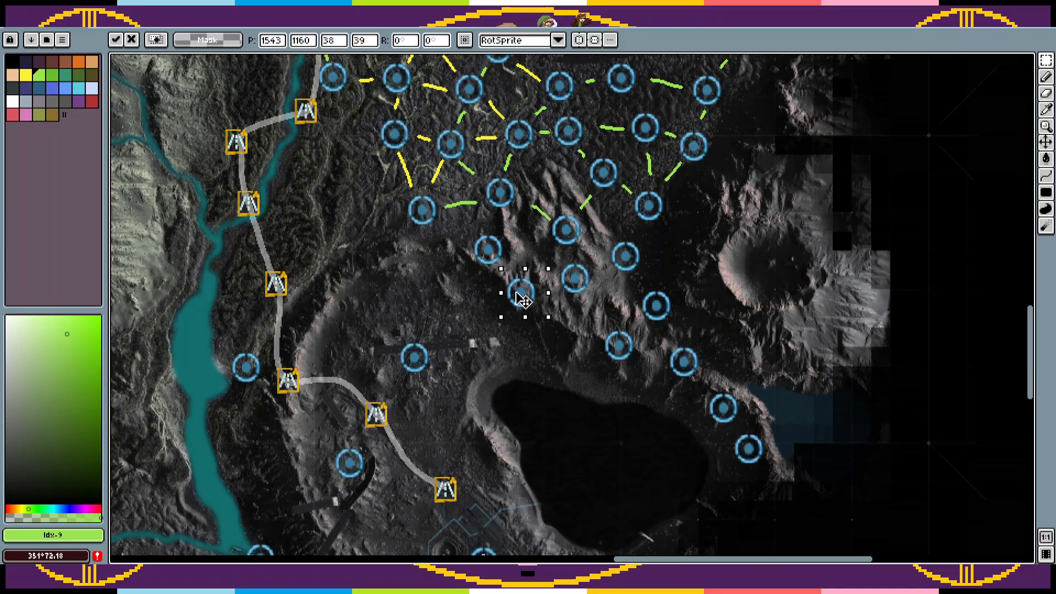
{"action": "left_click_drag", "start_coordinate": [522, 295], "coordinate": [563, 371]}
{"action": "key", "text": "ctrl+d"}
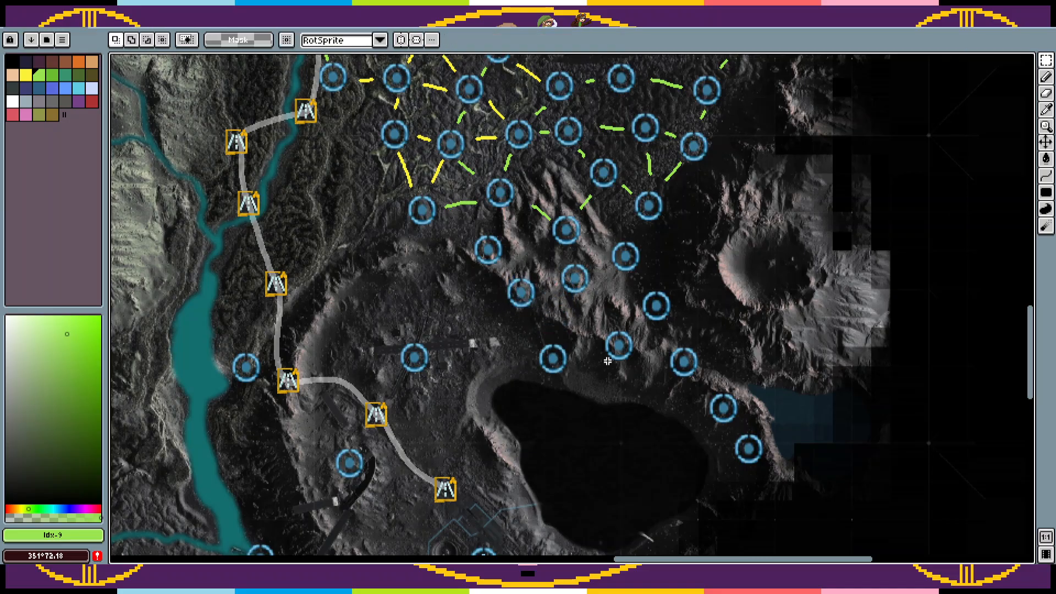
{"action": "mouse_move", "coordinate": [640, 378]}
{"action": "left_mouse_down"}
{"action": "mouse_move", "coordinate": [601, 326]}
{"action": "mouse_move", "coordinate": [635, 371]}
{"action": "left_mouse_up"}
{"action": "key", "text": "ctrl+d"}
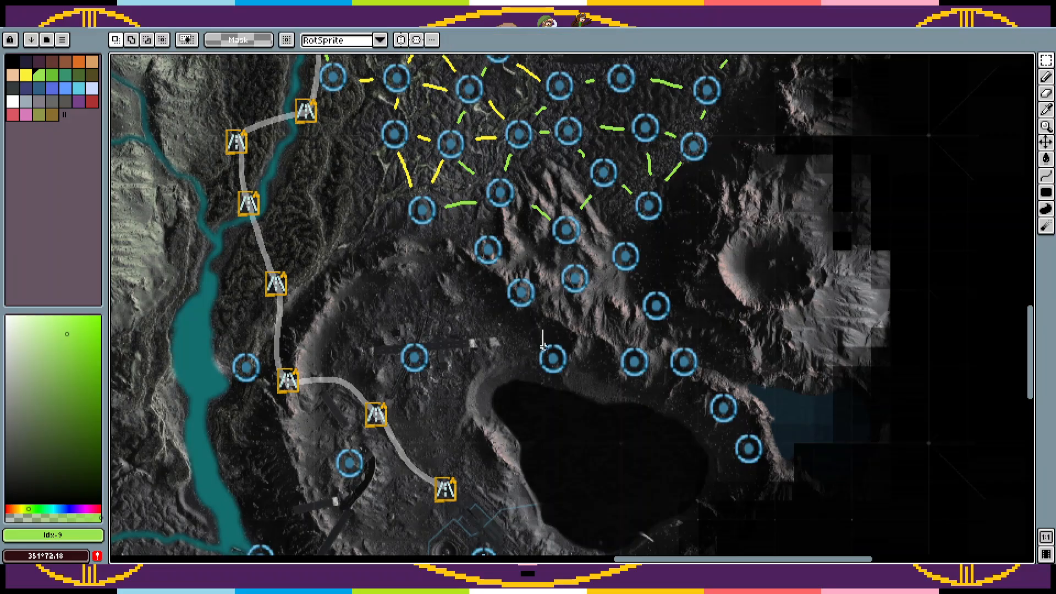
Step: Move the circle marker above the lake up to the ridge's southern slope and paste another on the lake's northern shore
{"action": "left_click_drag", "start_coordinate": [579, 332], "coordinate": [517, 382]}
{"action": "left_click_drag", "start_coordinate": [555, 377], "coordinate": [577, 337]}
{"action": "key", "text": "ctrl+v"}
{"action": "left_click_drag", "start_coordinate": [575, 294], "coordinate": [606, 403]}
Step: Paste circle markers just north of the lake, on its northwestern shore and on its western shore
{"action": "key", "text": "ctrl+v"}
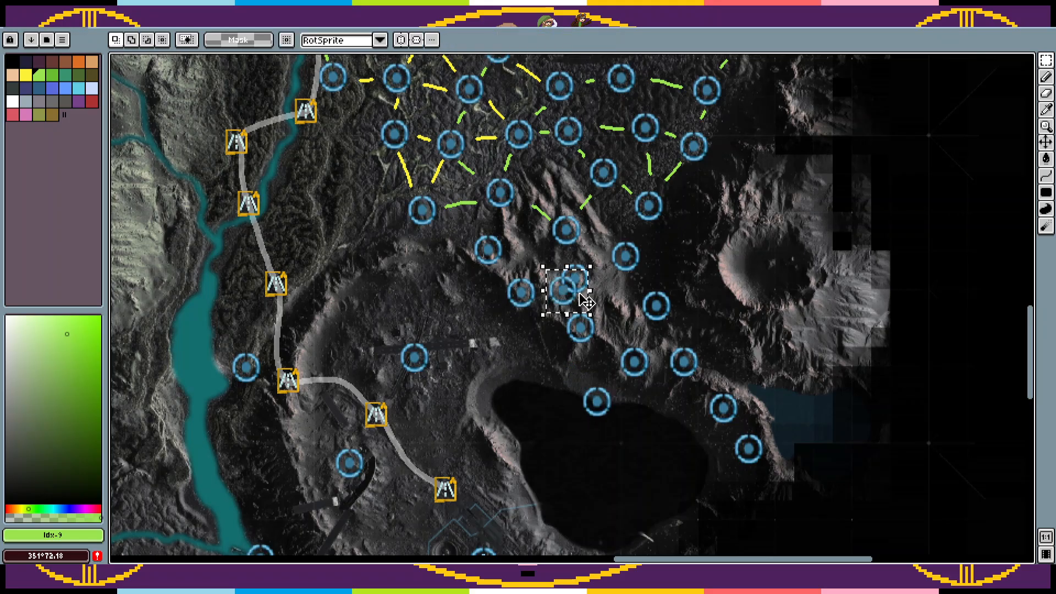
{"action": "left_click_drag", "start_coordinate": [586, 301], "coordinate": [555, 366]}
{"action": "left_click_drag", "start_coordinate": [589, 400], "coordinate": [461, 367]}
{"action": "left_click", "coordinate": [517, 394]}
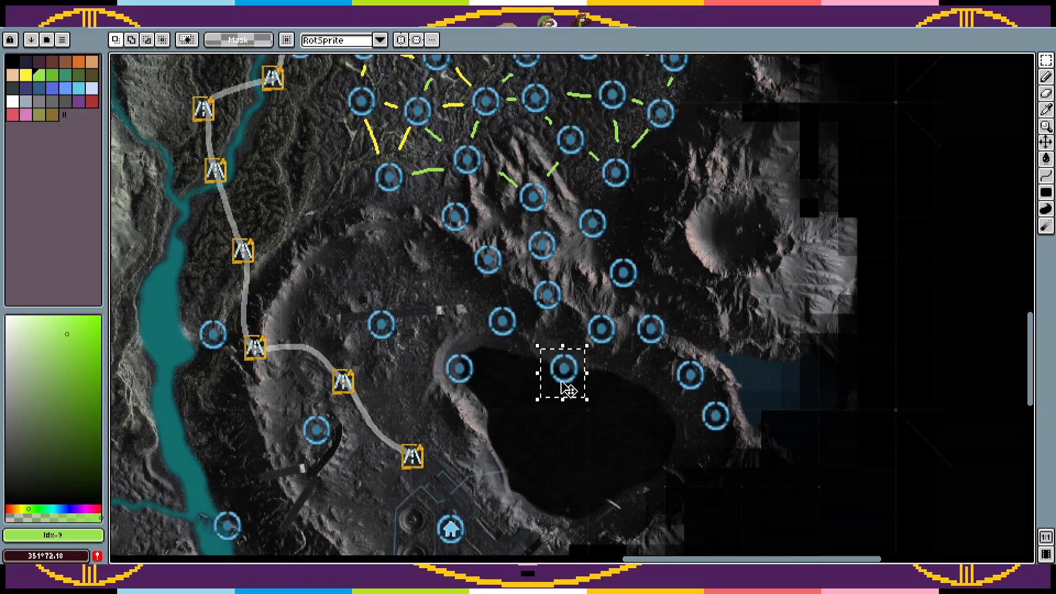
{"action": "left_click_drag", "start_coordinate": [567, 389], "coordinate": [487, 450]}
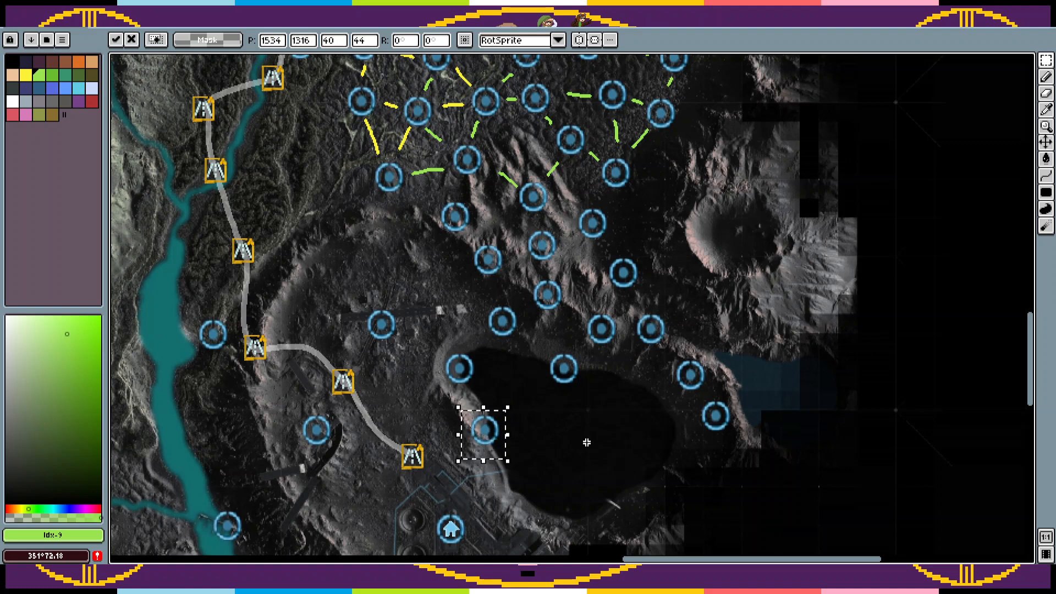
{"action": "left_click", "coordinate": [586, 442]}
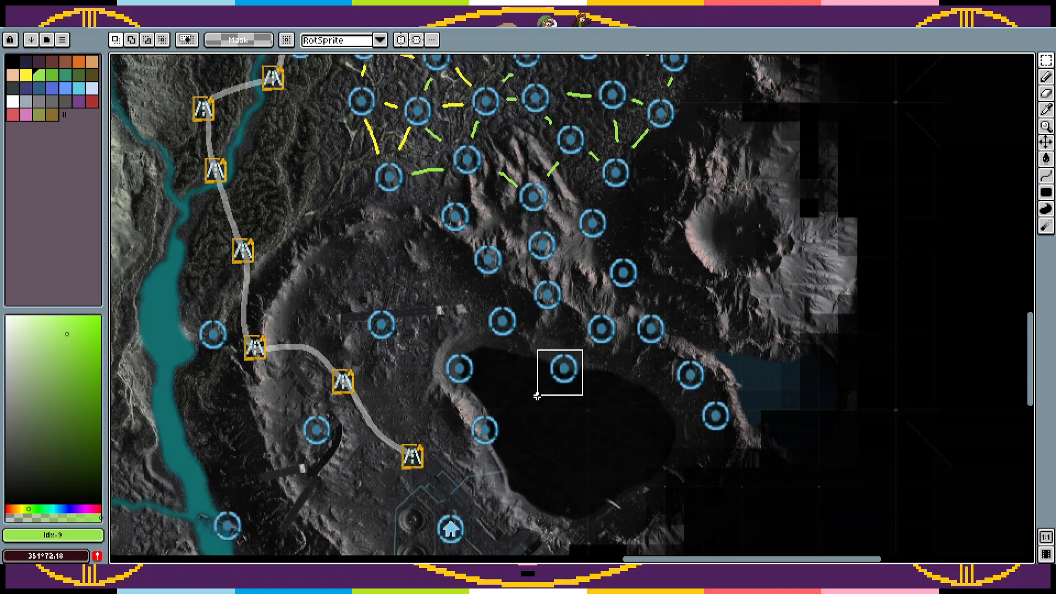
Step: Select the three circle markers along the lake's northern and western shores and open the Hue/Saturation adjustment for them
{"action": "left_click_drag", "start_coordinate": [538, 395], "coordinate": [537, 395]}
{"action": "left_click_drag", "start_coordinate": [440, 352], "coordinate": [458, 463]}
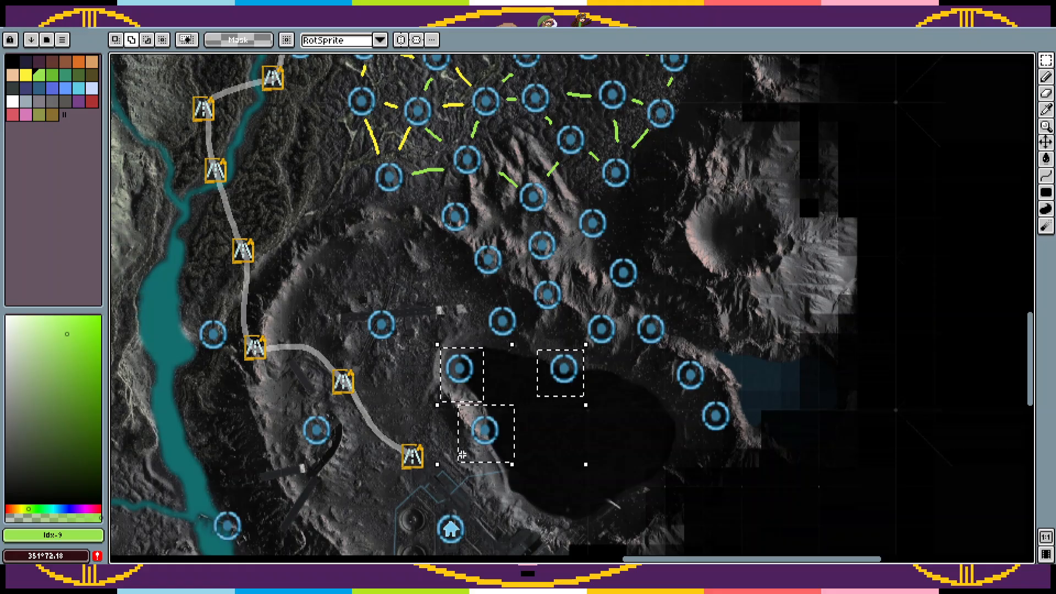
{"action": "left_click", "coordinate": [35, 11]}
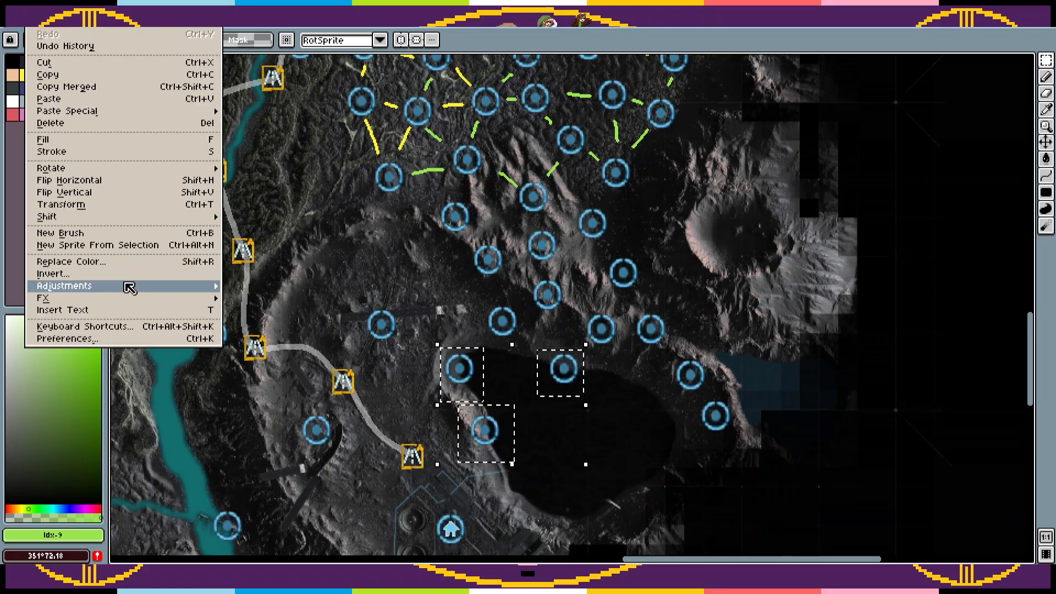
{"action": "mouse_move", "coordinate": [126, 285]}
{"action": "left_click", "coordinate": [283, 297]}
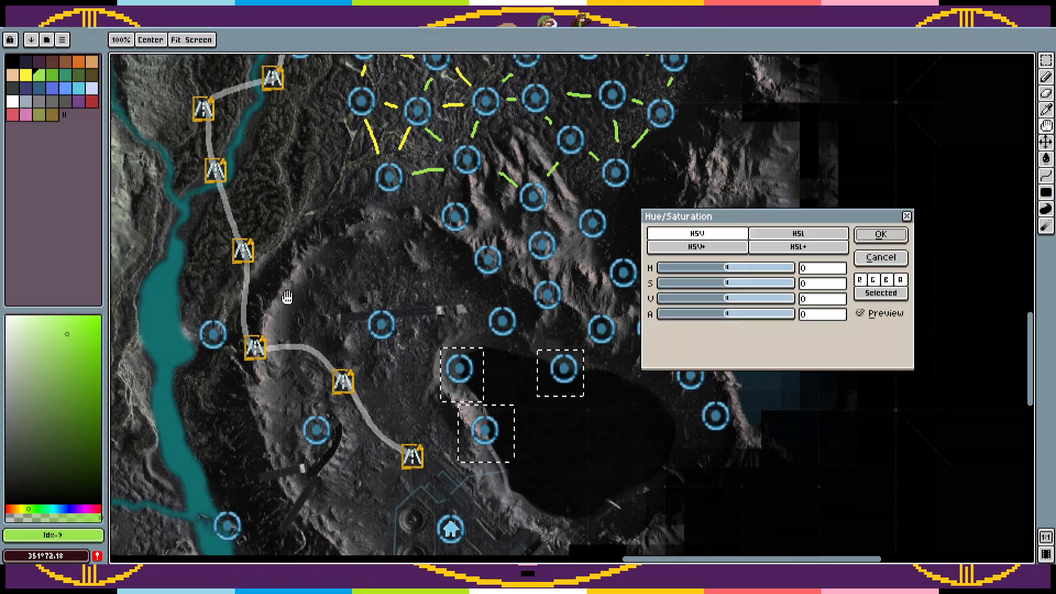
Step: Try a hue shift of -6 on the selected shore markers with different colour modes and colour channels
{"action": "mouse_move", "coordinate": [723, 269]}
{"action": "left_mouse_down"}
{"action": "mouse_move", "coordinate": [685, 276]}
{"action": "mouse_move", "coordinate": [779, 275]}
{"action": "mouse_move", "coordinate": [687, 282]}
{"action": "mouse_move", "coordinate": [778, 283]}
{"action": "mouse_move", "coordinate": [701, 283]}
{"action": "mouse_move", "coordinate": [727, 284]}
{"action": "left_mouse_up"}
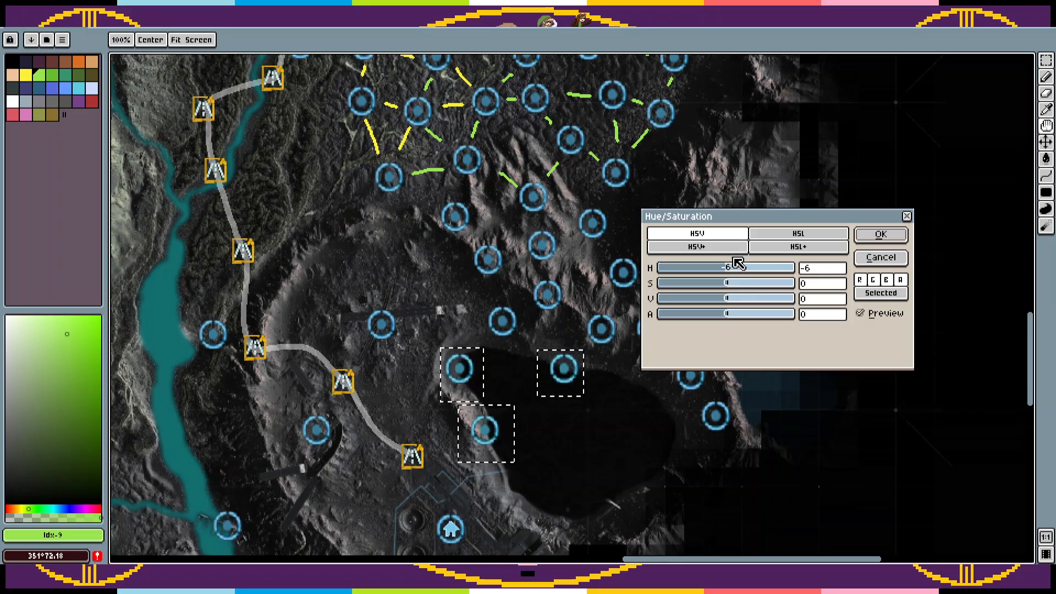
{"action": "left_click", "coordinate": [785, 246]}
{"action": "left_click", "coordinate": [789, 234]}
{"action": "left_click", "coordinate": [732, 248]}
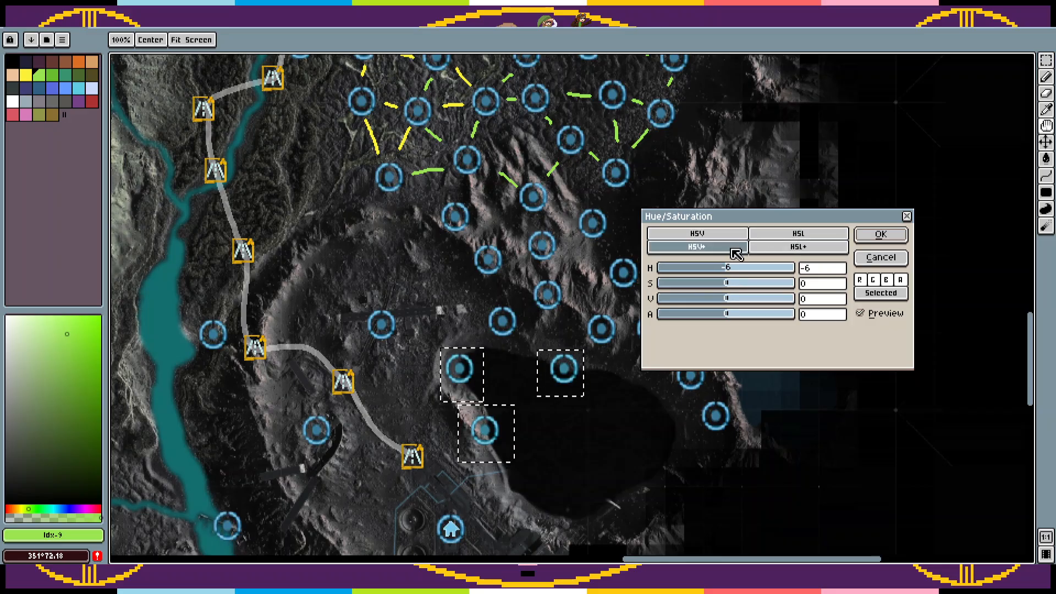
{"action": "left_click", "coordinate": [739, 233]}
{"action": "left_click", "coordinate": [887, 280]}
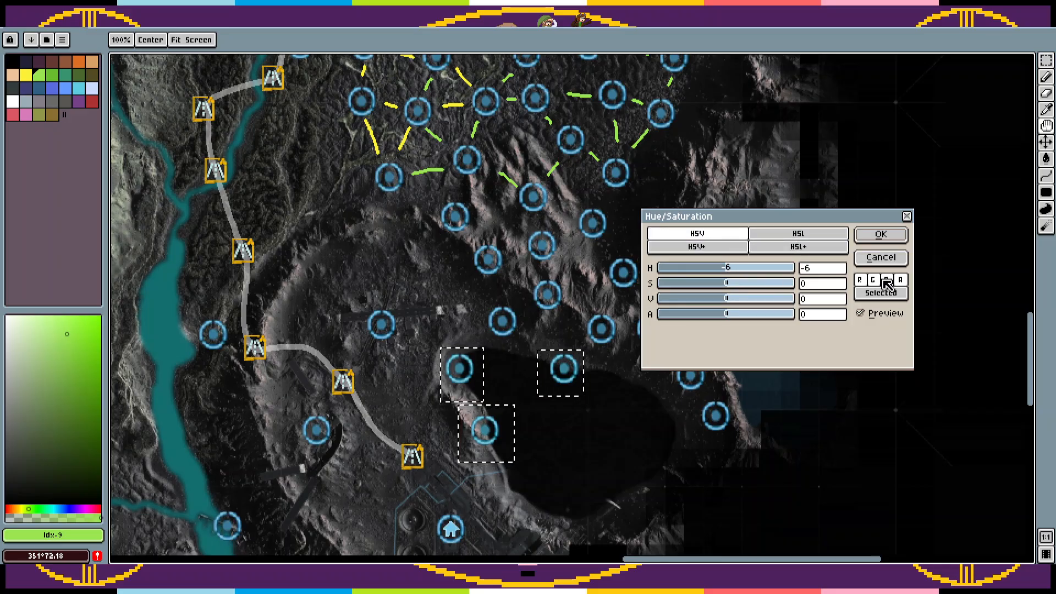
{"action": "left_click", "coordinate": [874, 281]}
{"action": "left_click", "coordinate": [861, 281]}
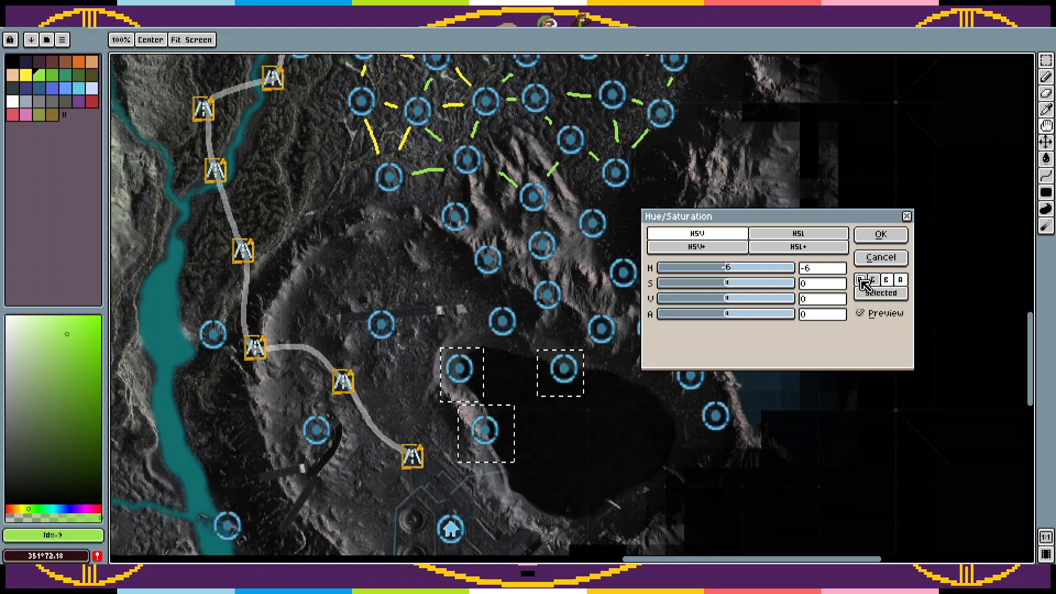
{"action": "left_click", "coordinate": [874, 281]}
{"action": "left_click", "coordinate": [862, 281]}
Step: Recolor the selected shore markers yellow-orange with a hue shift of 162, the green channel excluded and the saturation raised
{"action": "left_click_drag", "start_coordinate": [739, 275], "coordinate": [781, 277]}
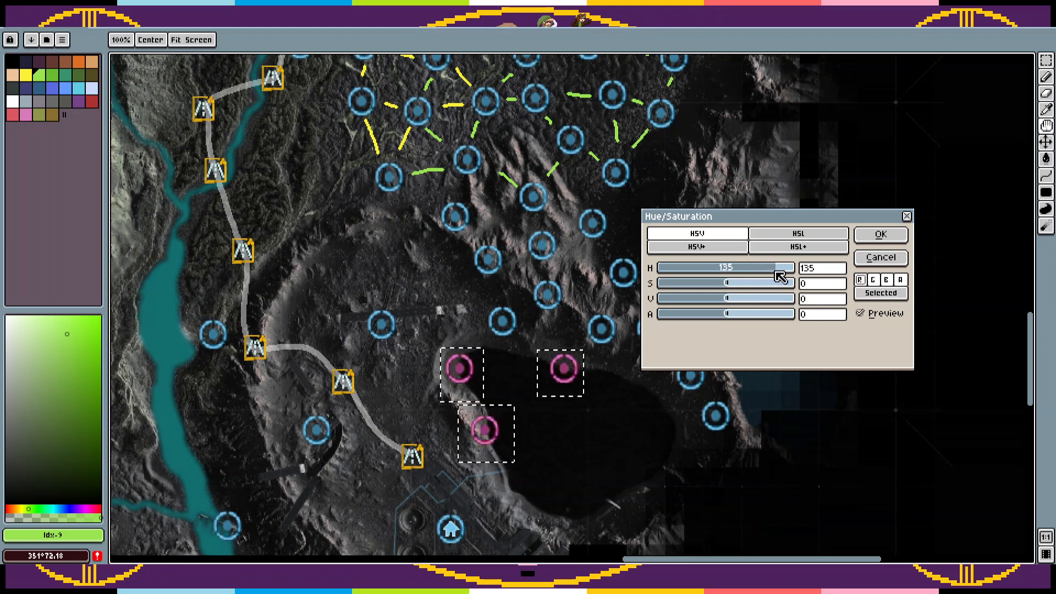
{"action": "left_click", "coordinate": [885, 280]}
{"action": "left_click_drag", "start_coordinate": [759, 269], "coordinate": [789, 270]}
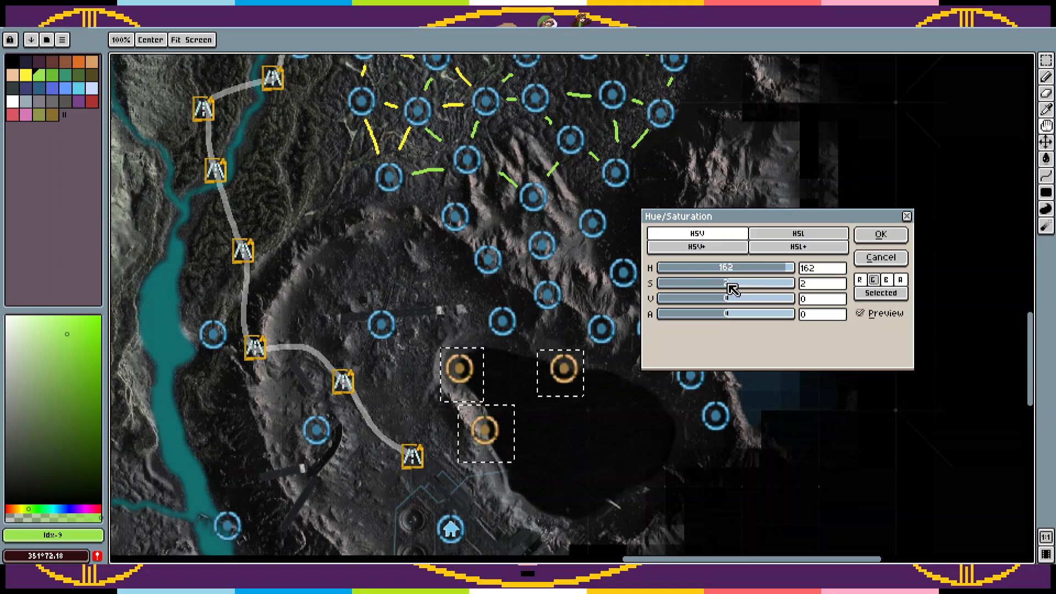
{"action": "left_click_drag", "start_coordinate": [729, 284], "coordinate": [749, 285]}
{"action": "left_click", "coordinate": [880, 235]}
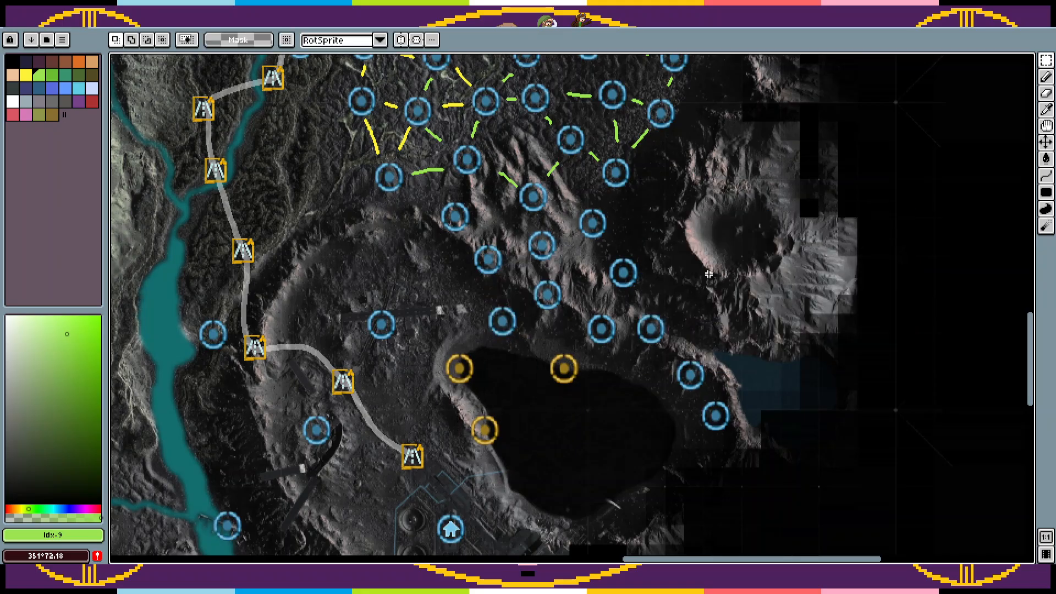
{"action": "scroll", "coordinate": [708, 343], "scroll_direction": "down", "scroll_amount": 3}
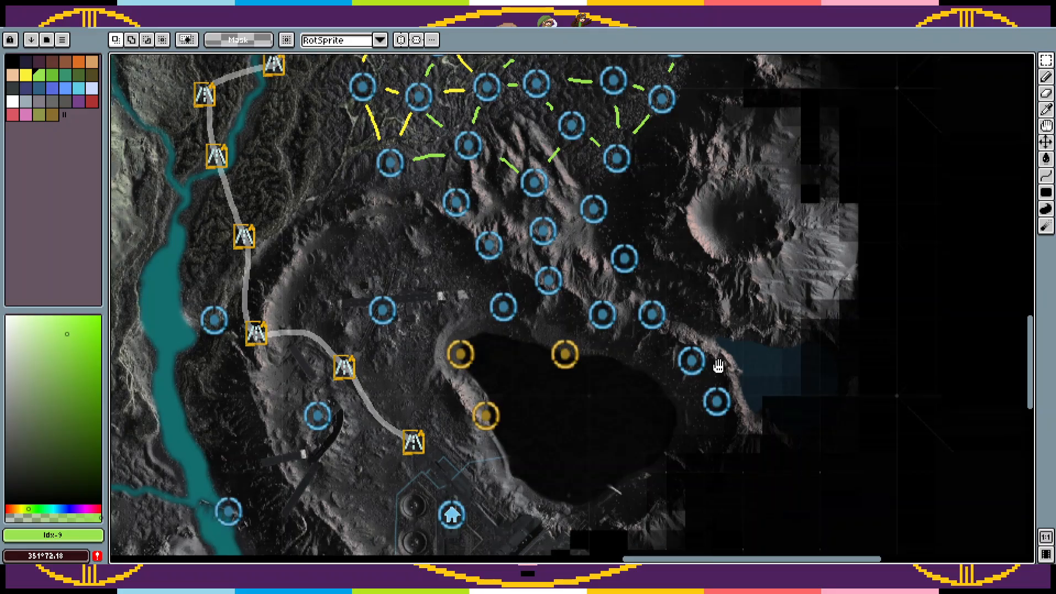
{"action": "key", "text": "ctrl+v"}
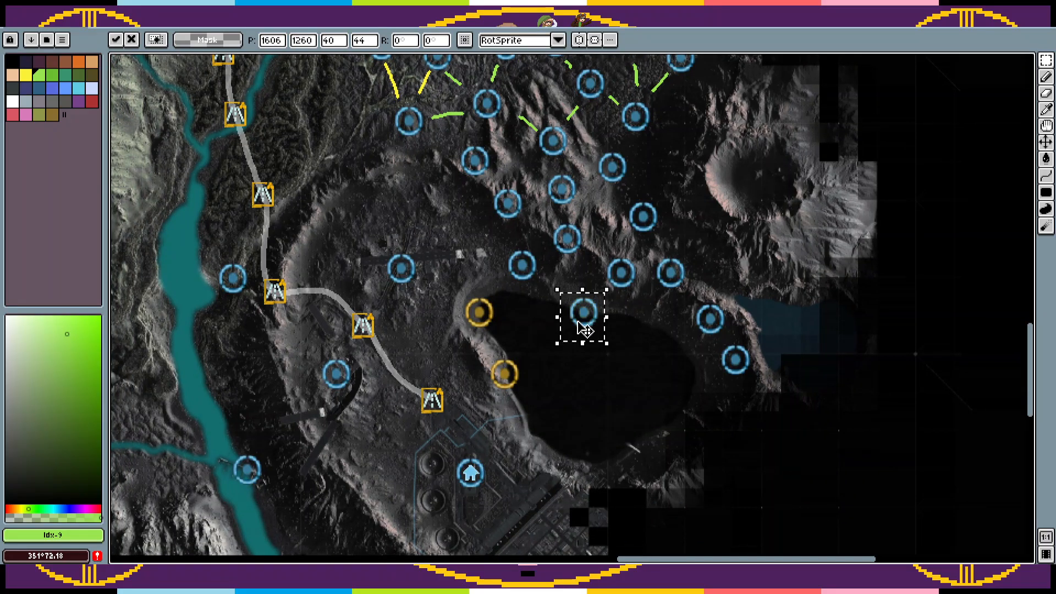
{"action": "key", "text": "Escape"}
Step: Draw green Pencil links between the ridge markers, the lake's northern shore markers and the eastern shore chain
{"action": "key", "text": "b"}
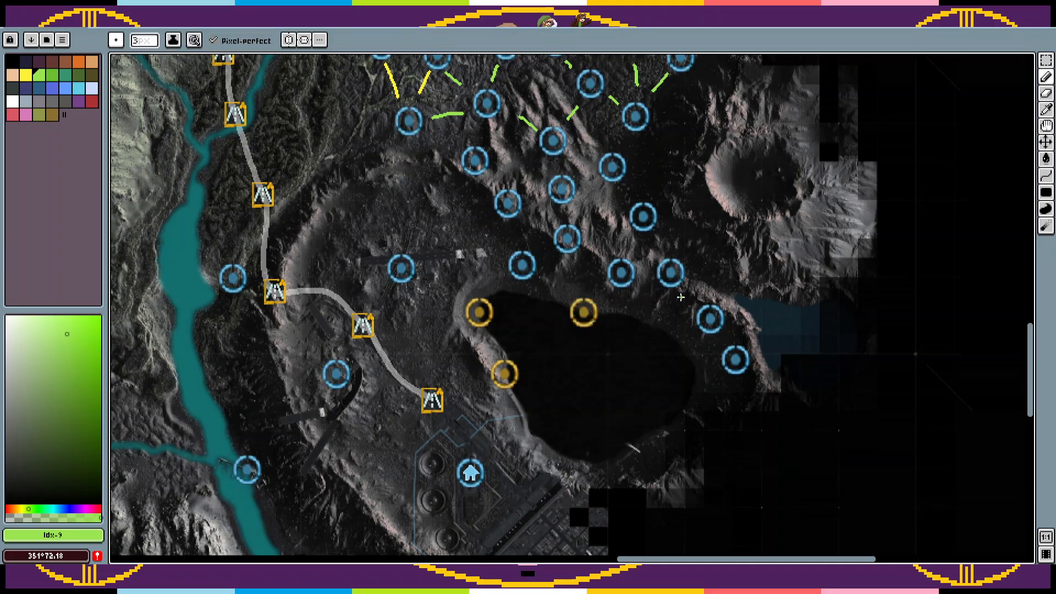
{"action": "scroll", "coordinate": [682, 308], "scroll_direction": "up", "scroll_amount": 2}
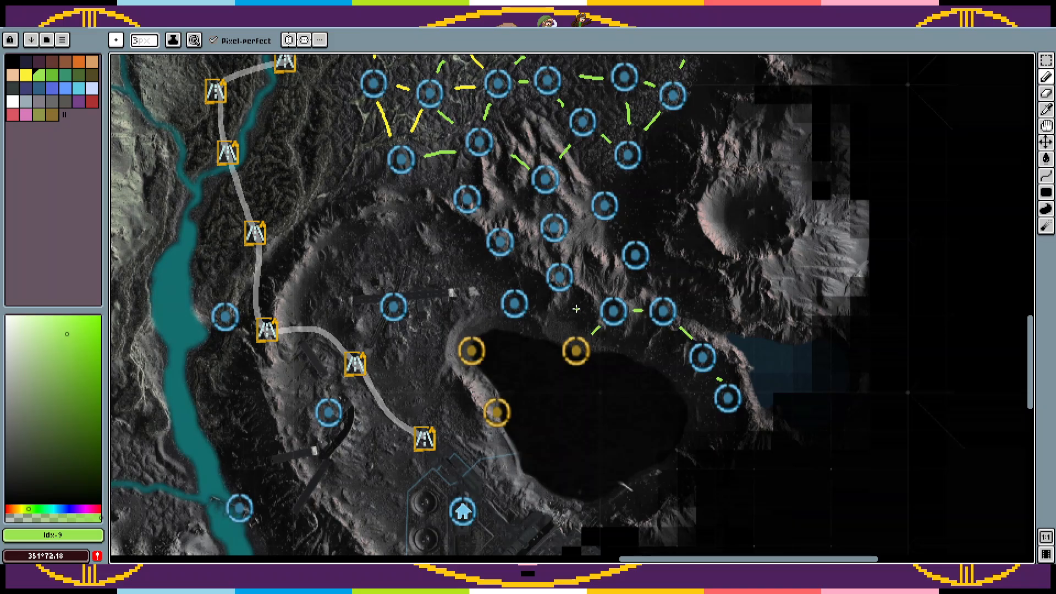
{"action": "left_click_drag", "start_coordinate": [565, 298], "coordinate": [571, 325]}
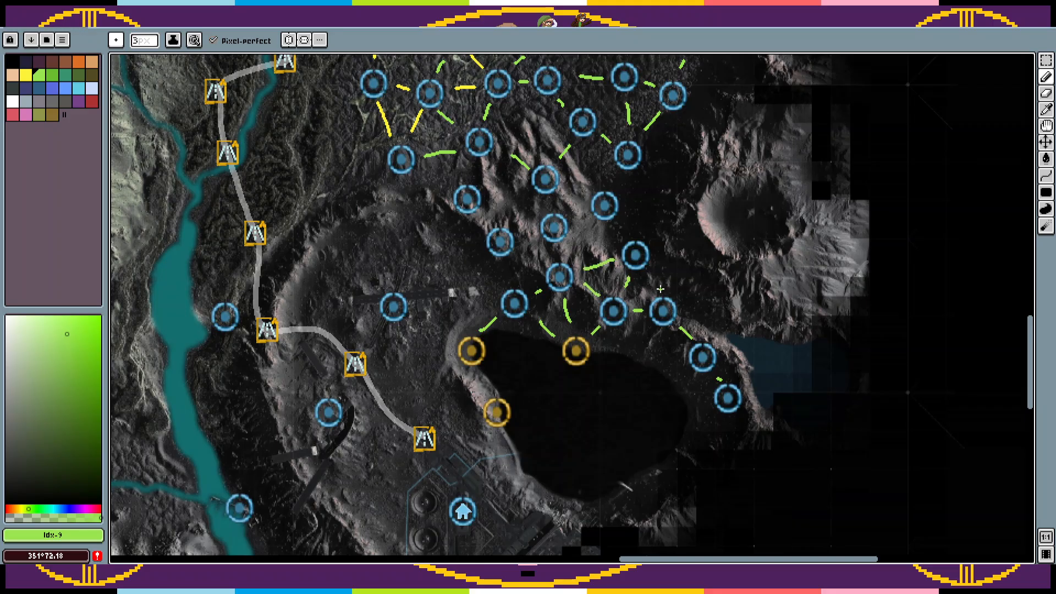
{"action": "scroll", "coordinate": [650, 284], "scroll_direction": "up", "scroll_amount": 2}
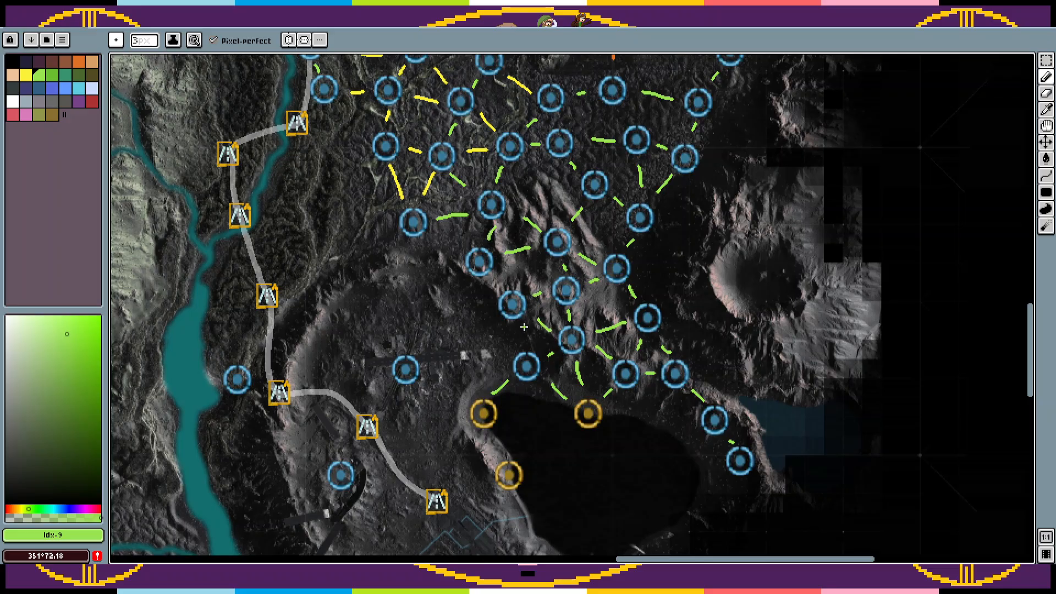
{"action": "left_click_drag", "start_coordinate": [509, 292], "coordinate": [552, 342]}
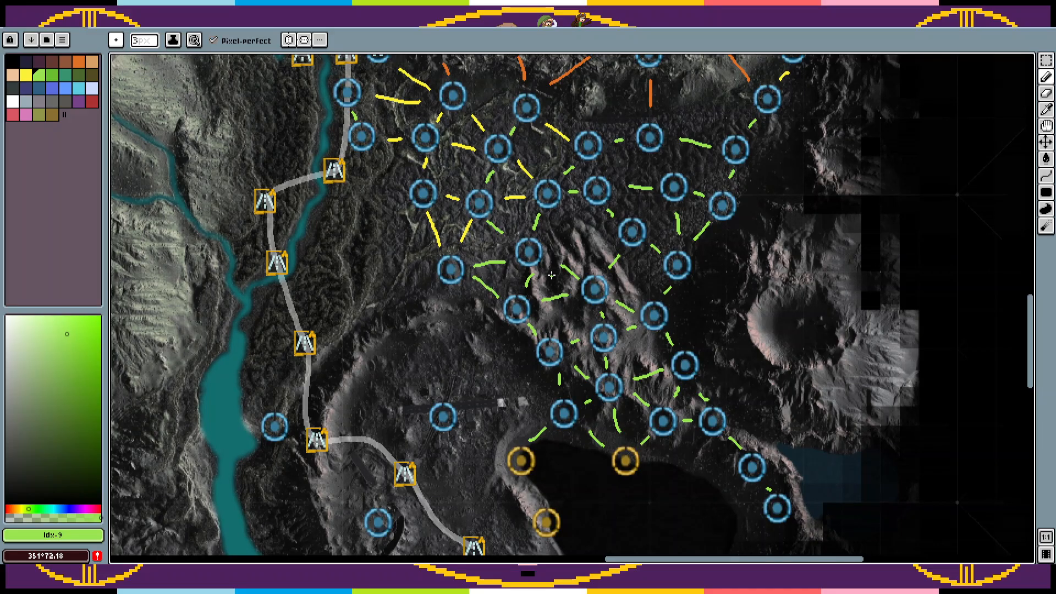
{"action": "left_click_drag", "start_coordinate": [551, 275], "coordinate": [669, 341]}
Step: Examine the whole map and its linked eastern marker network, ending at the area around the southern lake
{"action": "key", "text": "z"}
{"action": "right_click", "coordinate": [666, 339]}
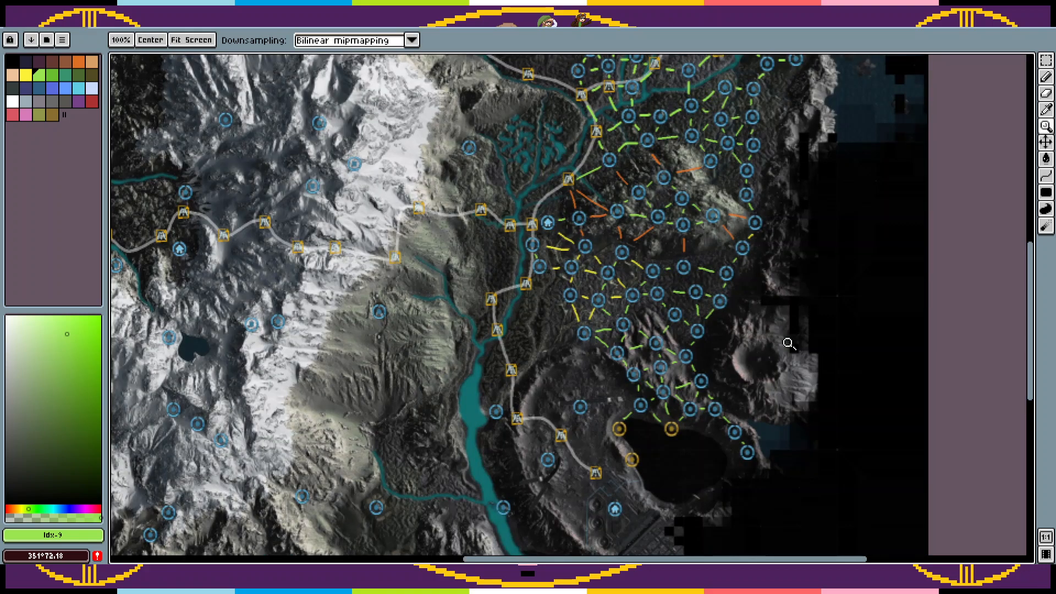
{"action": "key", "text": "i"}
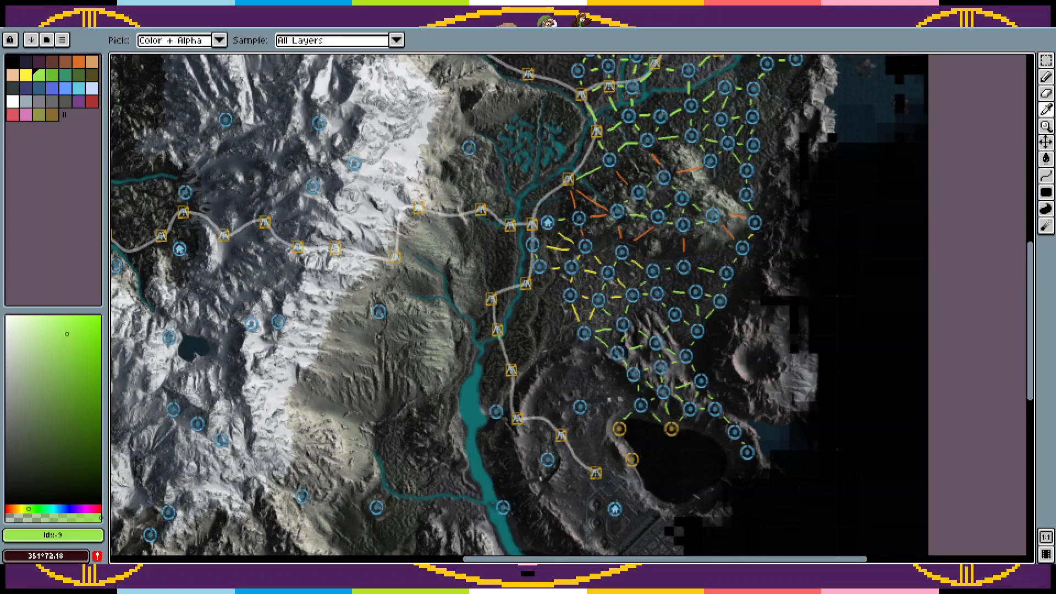
{"action": "key", "text": "z"}
{"action": "right_click", "coordinate": [787, 250]}
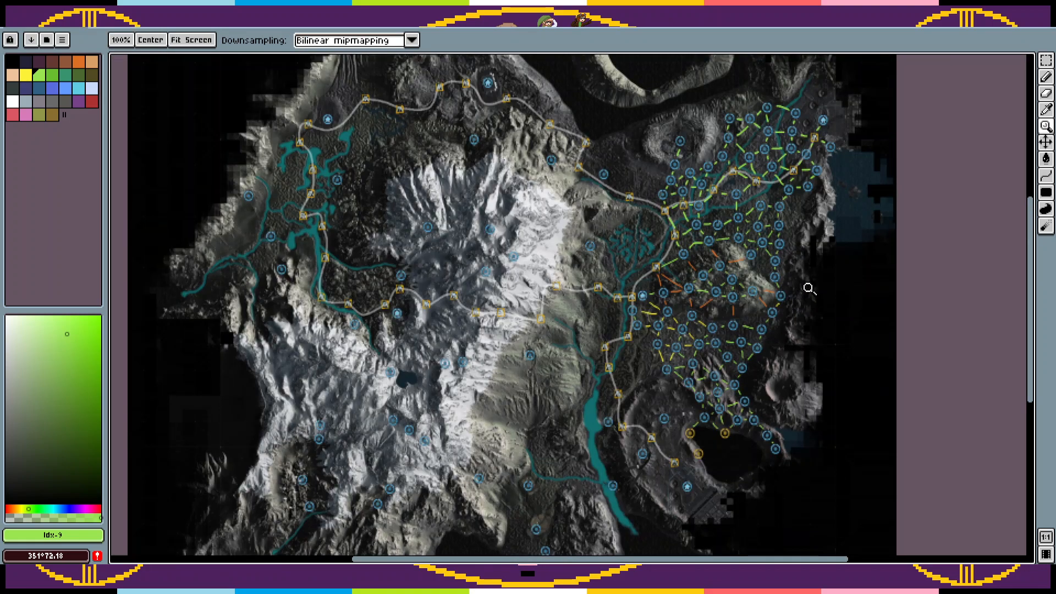
{"action": "left_click_drag", "start_coordinate": [808, 288], "coordinate": [798, 318]}
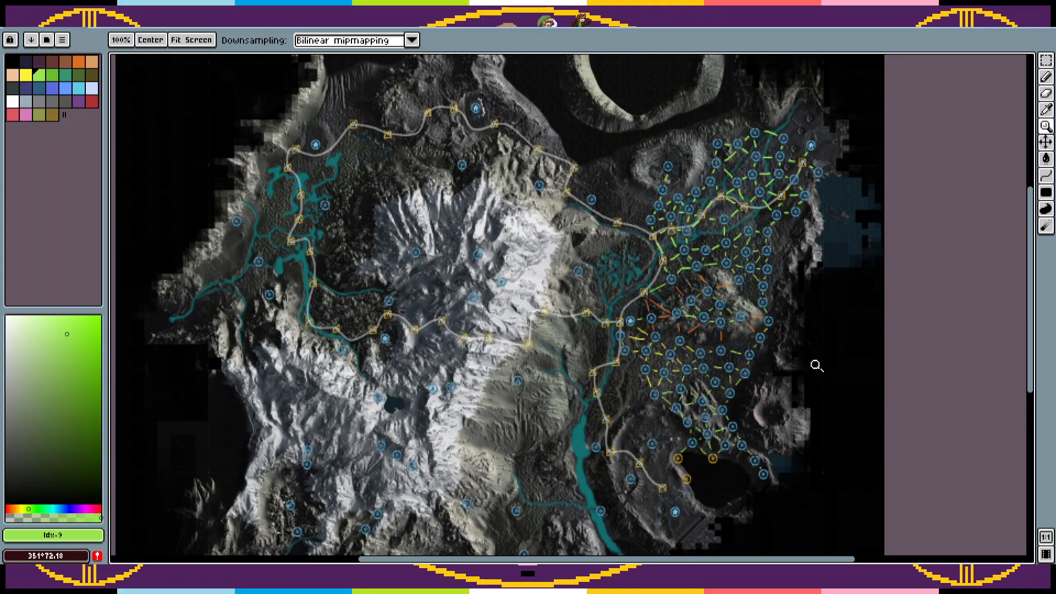
{"action": "left_click_drag", "start_coordinate": [782, 420], "coordinate": [828, 319]}
{"action": "scroll", "coordinate": [772, 380], "scroll_direction": "up", "scroll_amount": 1}
{"action": "scroll", "coordinate": [773, 381], "scroll_direction": "up", "scroll_amount": 1}
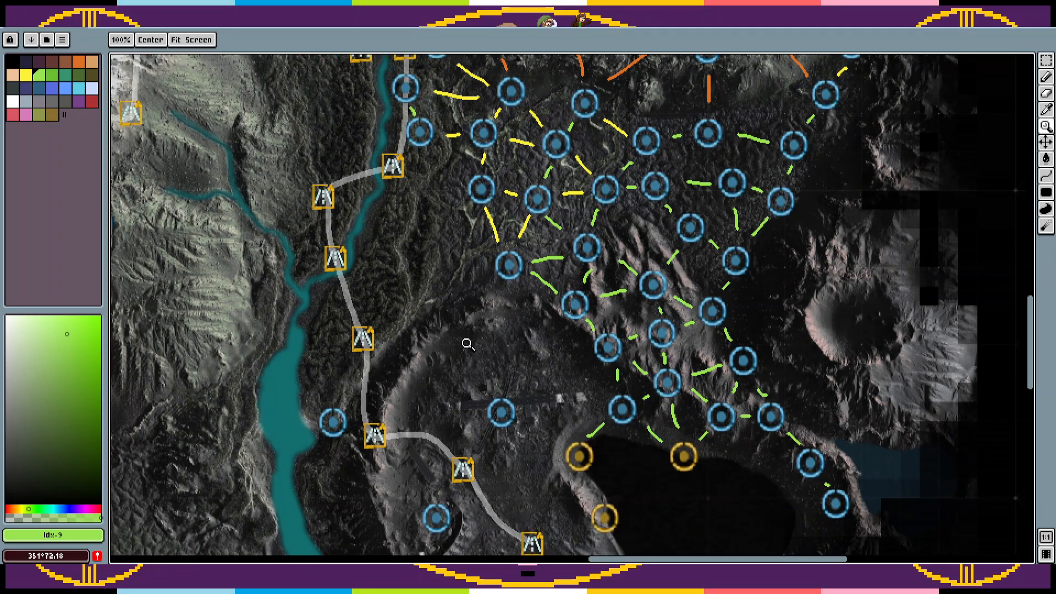
Step: Relocate the northern circle marker of the crater basin and paste more circles from the river confluence up to the road's southern end
{"action": "left_click_drag", "start_coordinate": [468, 345], "coordinate": [555, 281]}
{"action": "key", "text": "m"}
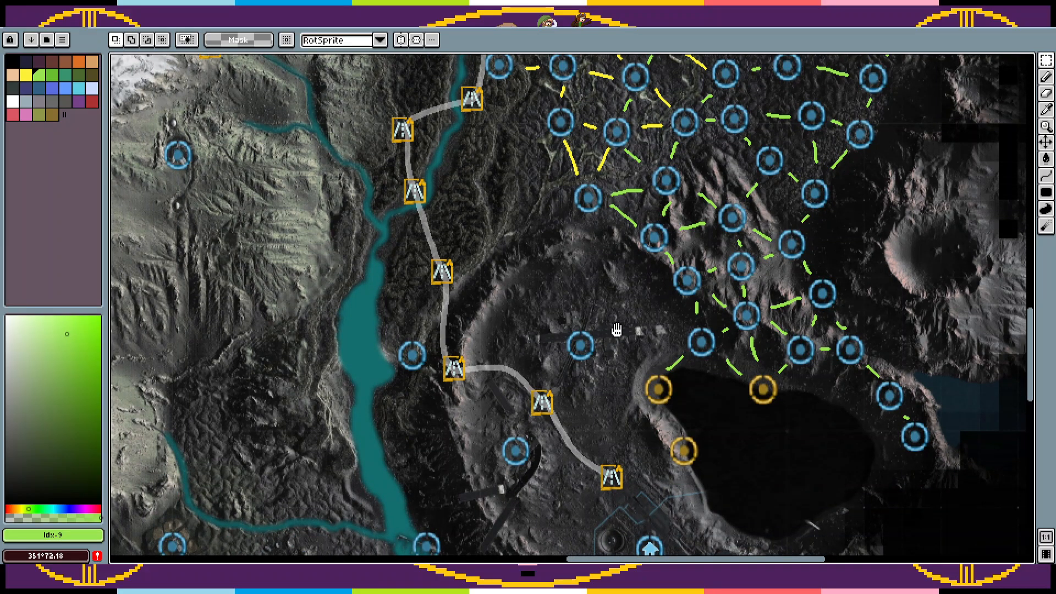
{"action": "left_click_drag", "start_coordinate": [616, 333], "coordinate": [574, 328]}
{"action": "left_click_drag", "start_coordinate": [628, 304], "coordinate": [542, 449]}
{"action": "key", "text": "Return"}
{"action": "left_click_drag", "start_coordinate": [632, 383], "coordinate": [599, 468]}
{"action": "key", "text": "Return"}
{"action": "left_click_drag", "start_coordinate": [646, 347], "coordinate": [658, 396]}
{"action": "key", "text": "ctrl+v"}
{"action": "key", "text": "ctrl+v"}
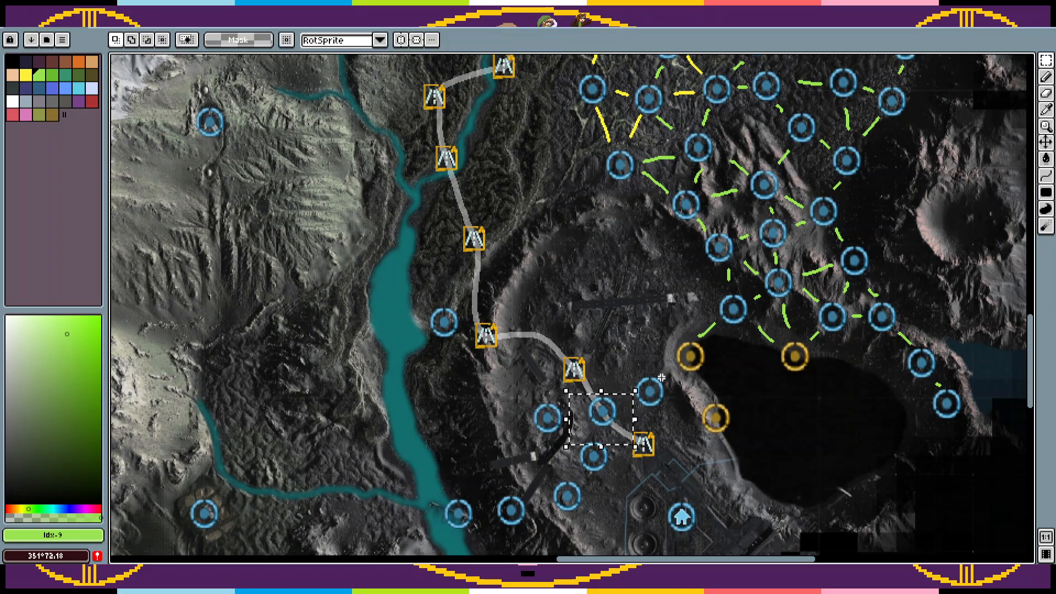
Step: Add circle markers in the crater basin just west of the lake and delete the yellow marker on the lake's western shore
{"action": "left_click_drag", "start_coordinate": [594, 423], "coordinate": [629, 350]}
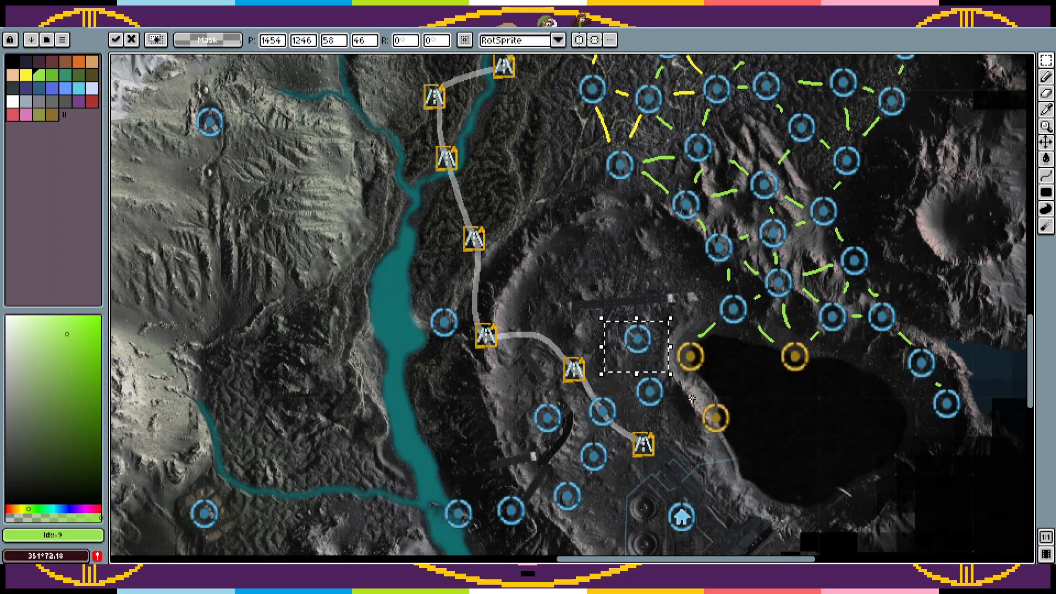
{"action": "key", "text": "Return"}
{"action": "left_click_drag", "start_coordinate": [756, 396], "coordinate": [688, 447]}
{"action": "key", "text": "Delete"}
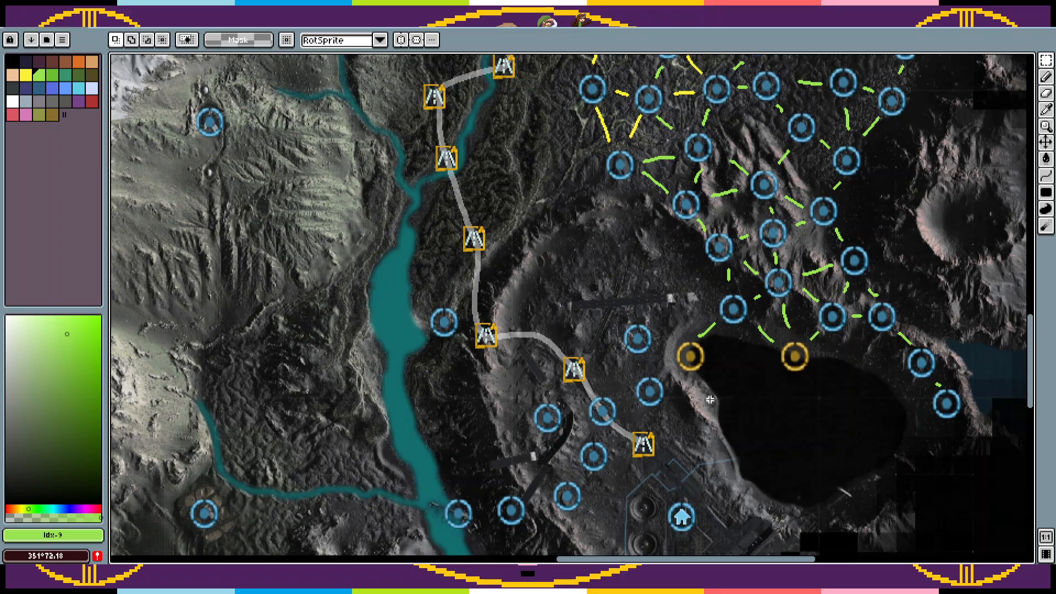
{"action": "mouse_move", "coordinate": [665, 313]}
{"action": "left_mouse_down"}
{"action": "mouse_move", "coordinate": [618, 358]}
{"action": "mouse_move", "coordinate": [609, 372]}
{"action": "mouse_move", "coordinate": [638, 358]}
{"action": "mouse_move", "coordinate": [569, 445]}
{"action": "mouse_move", "coordinate": [676, 302]}
{"action": "left_mouse_up"}
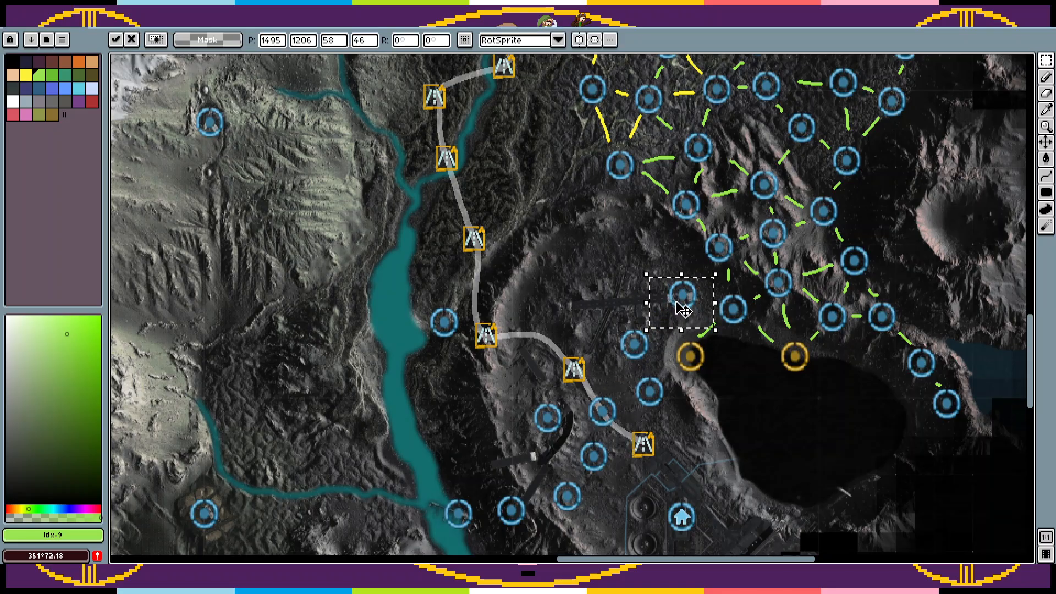
{"action": "key", "text": "ctrl+z"}
Step: Spread copies of the circle marker over the northern and western parts of the crater basin, then deselect
{"action": "left_click_drag", "start_coordinate": [615, 421], "coordinate": [573, 239]}
{"action": "left_click_drag", "start_coordinate": [597, 421], "coordinate": [553, 283]}
{"action": "left_click_drag", "start_coordinate": [621, 426], "coordinate": [553, 347]}
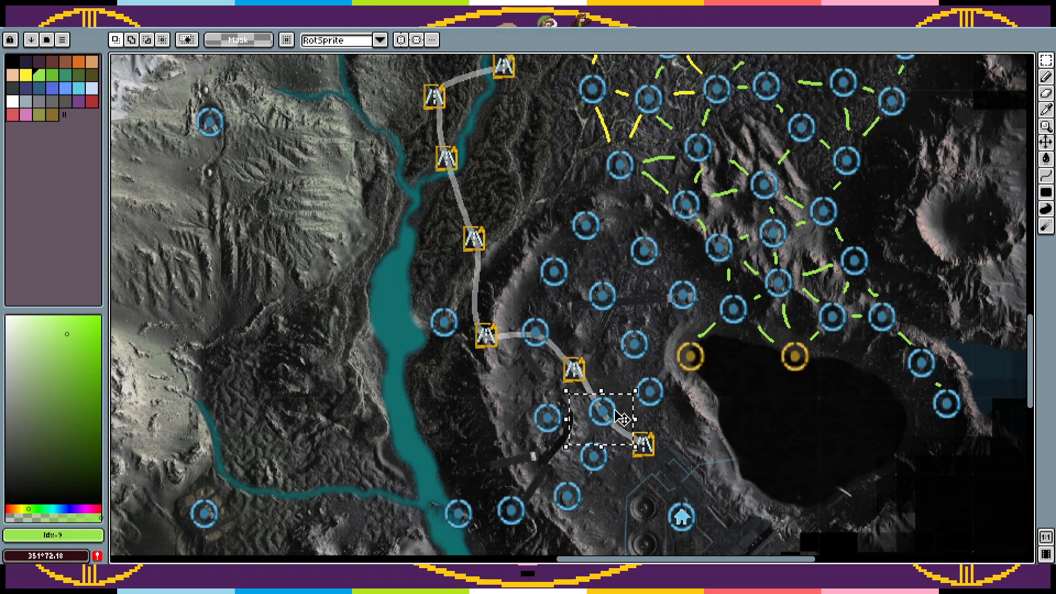
{"action": "left_click_drag", "start_coordinate": [606, 415], "coordinate": [526, 384]}
{"action": "key", "text": "ctrl+d"}
Step: Draw orange Pencil links from the river confluence marker eastward through the next two circles over the crater rim
{"action": "key", "text": "b"}
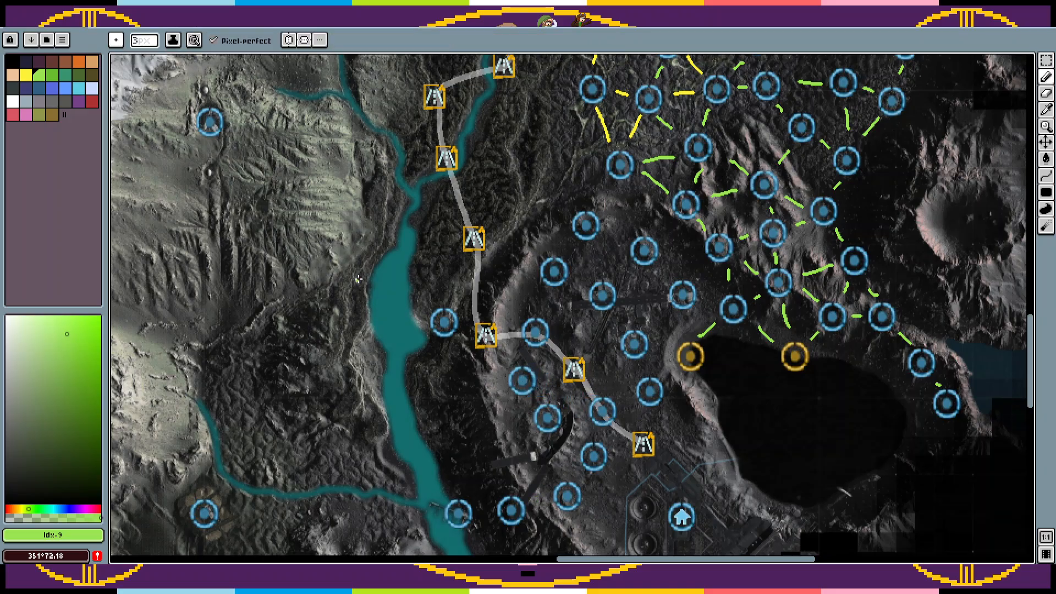
{"action": "left_click", "coordinate": [26, 74]}
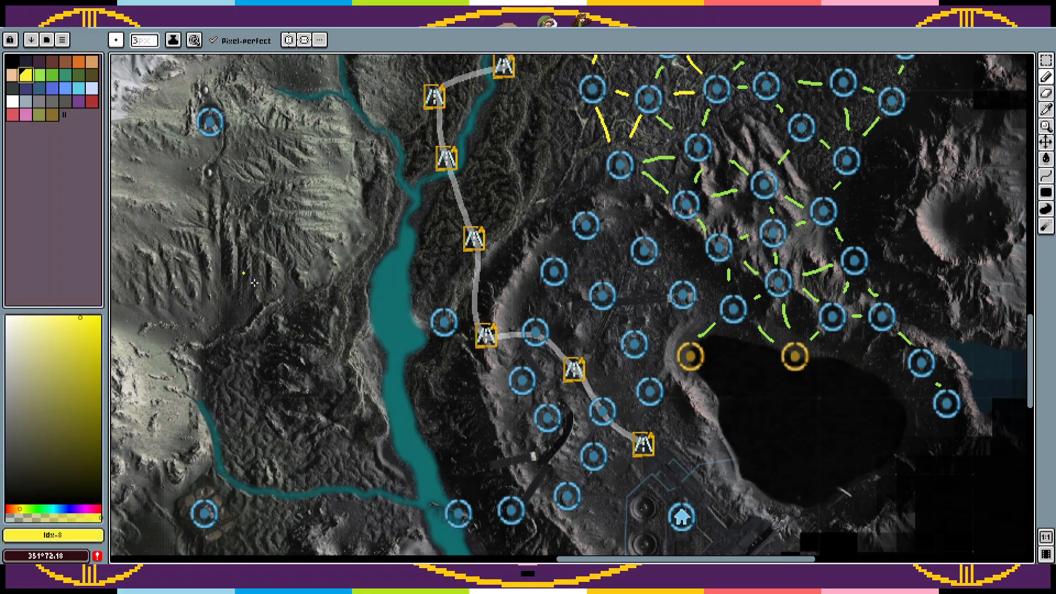
{"action": "left_click", "coordinate": [78, 61]}
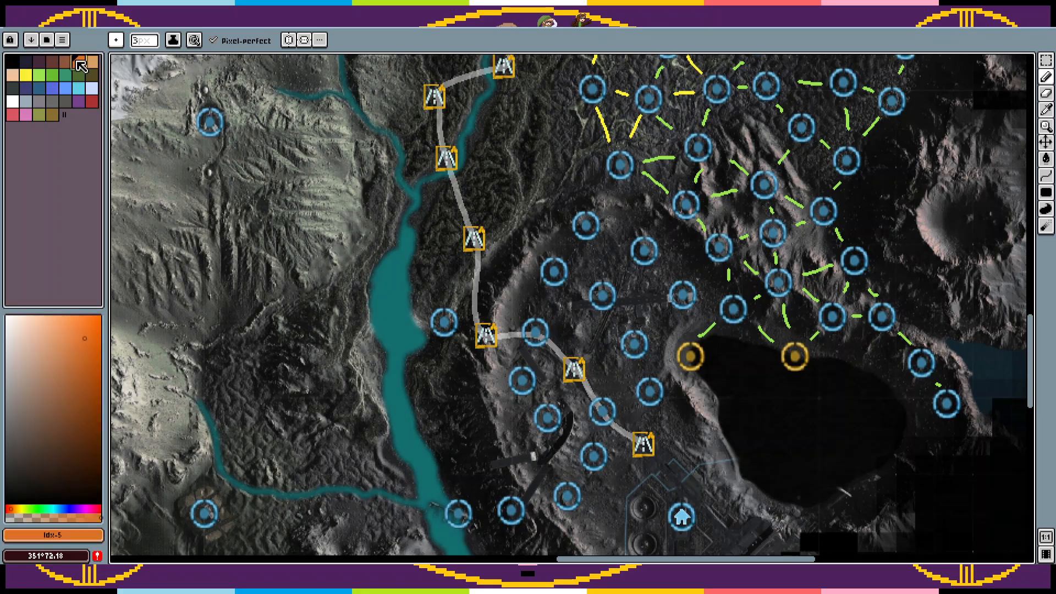
{"action": "scroll", "coordinate": [415, 271], "scroll_direction": "down", "scroll_amount": 5}
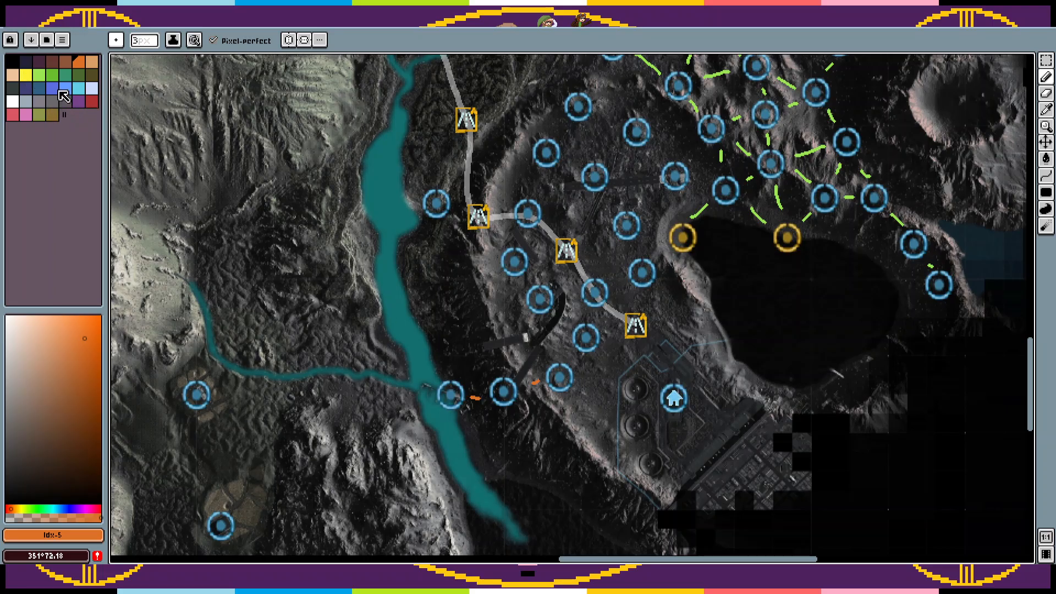
Step: Draw green Pencil links from the crater basin's southern circles up to the road's southern end and the circles beside it
{"action": "left_click", "coordinate": [38, 74]}
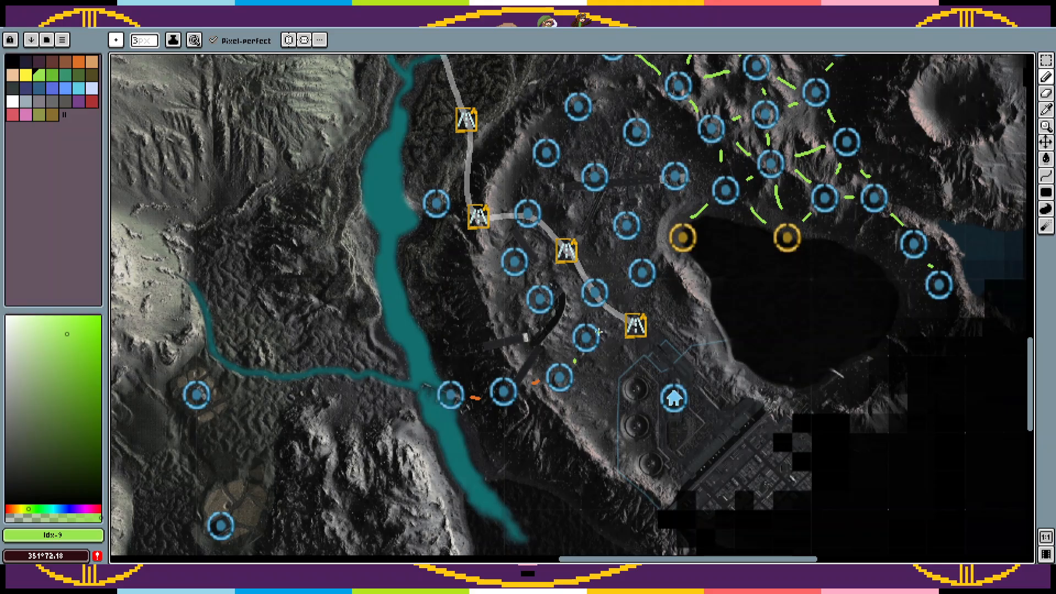
{"action": "mouse_move", "coordinate": [619, 327]}
{"action": "left_mouse_down"}
{"action": "mouse_move", "coordinate": [591, 320]}
{"action": "mouse_move", "coordinate": [547, 362]}
{"action": "left_mouse_up"}
{"action": "scroll", "coordinate": [599, 365], "scroll_direction": "up", "scroll_amount": 1}
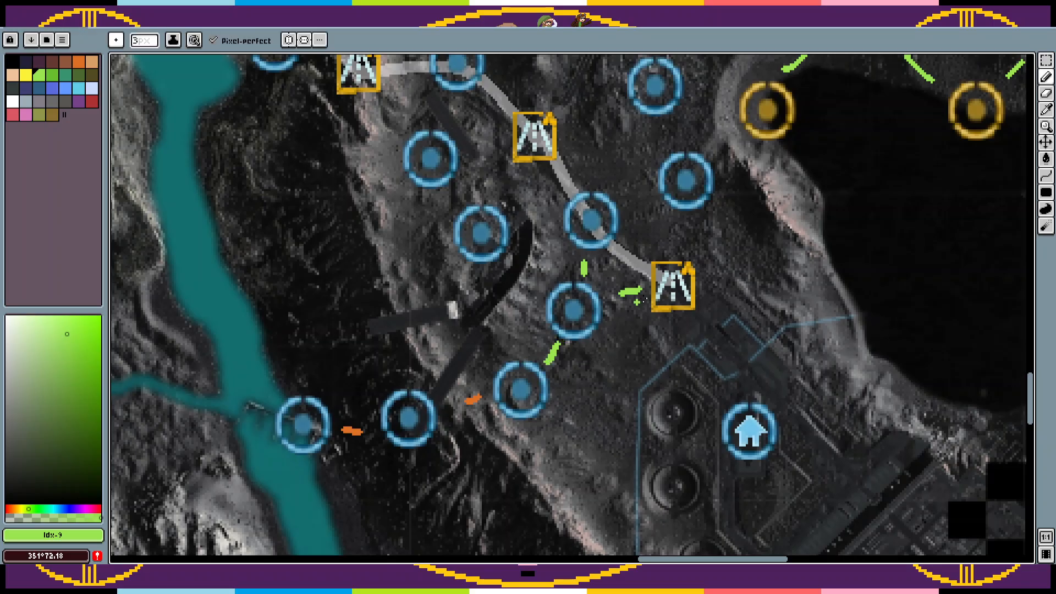
{"action": "left_click_drag", "start_coordinate": [679, 306], "coordinate": [648, 413]}
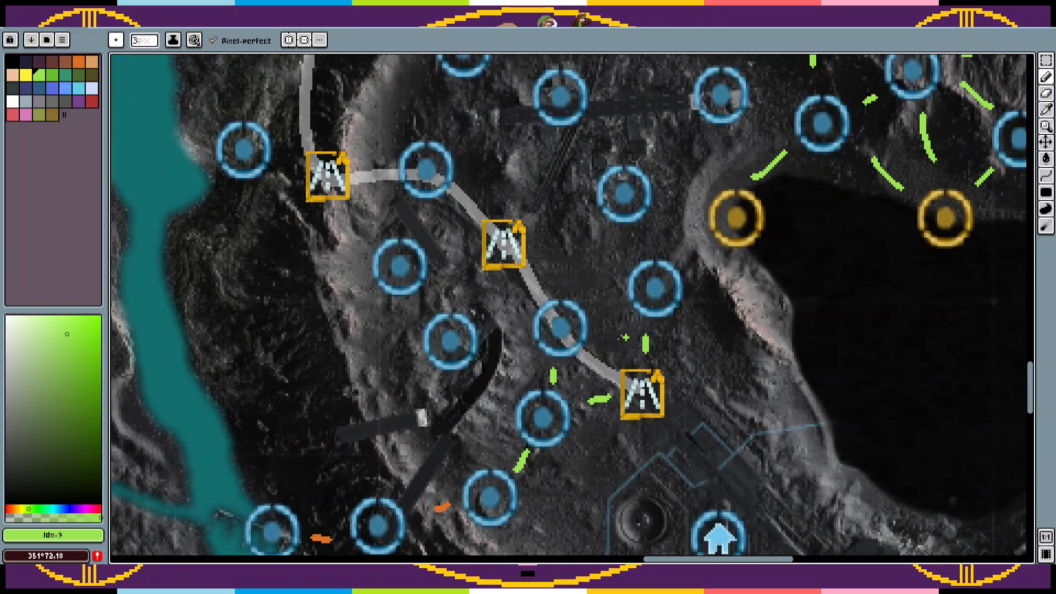
{"action": "left_click_drag", "start_coordinate": [608, 362], "coordinate": [657, 451]}
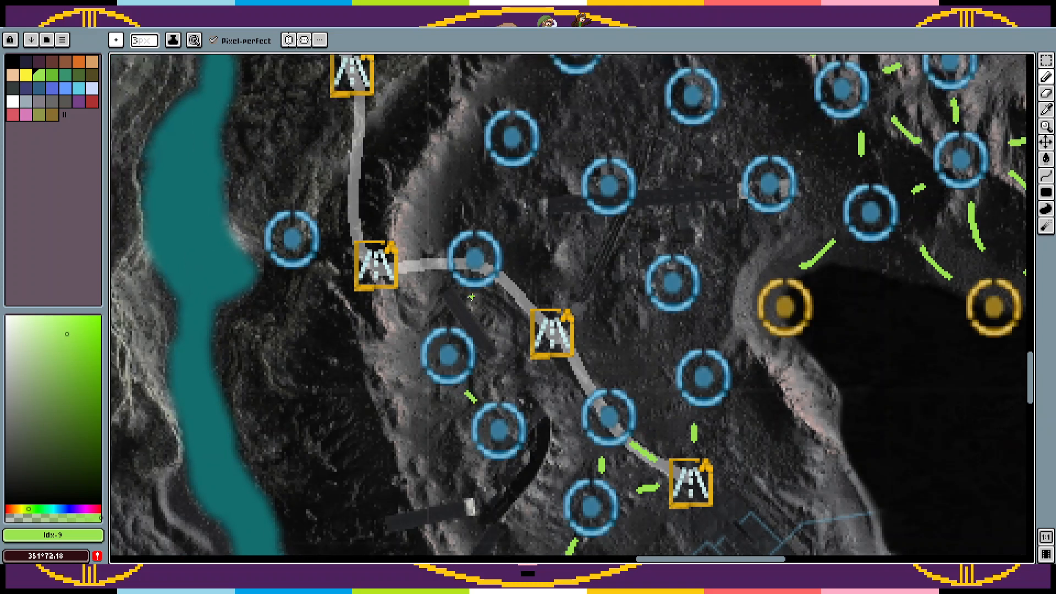
Step: Link the western basin circles in green to the road markers and the circle where the road crosses the crater rim
{"action": "left_click_drag", "start_coordinate": [471, 295], "coordinate": [462, 313]}
{"action": "left_click_drag", "start_coordinate": [517, 333], "coordinate": [497, 334]}
{"action": "left_click_drag", "start_coordinate": [505, 285], "coordinate": [529, 302]}
{"action": "mouse_move", "coordinate": [434, 266]}
{"action": "left_mouse_down"}
{"action": "mouse_move", "coordinate": [331, 252]}
{"action": "mouse_move", "coordinate": [451, 344]}
{"action": "mouse_move", "coordinate": [461, 392]}
{"action": "left_mouse_up"}
Step: Paste a circle onto the road northwest of the crater rim and link it in green to the road markers above and below
{"action": "key", "text": "ctrl+v"}
{"action": "mouse_move", "coordinate": [629, 299]}
{"action": "left_mouse_down"}
{"action": "mouse_move", "coordinate": [374, 300]}
{"action": "mouse_move", "coordinate": [383, 317]}
{"action": "left_mouse_up"}
{"action": "key", "text": "Return"}
{"action": "key", "text": "b"}
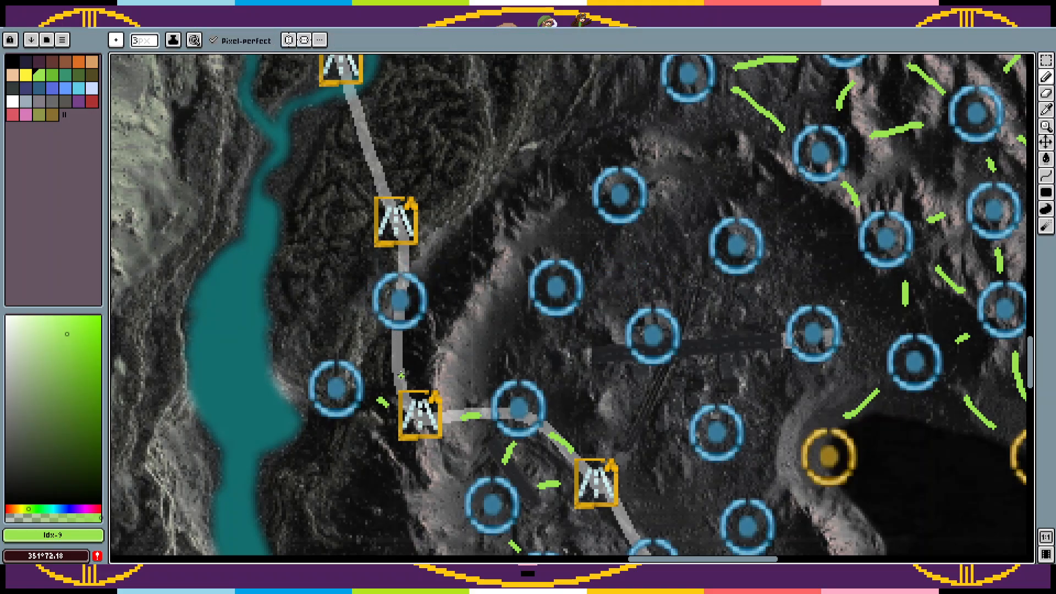
{"action": "left_click_drag", "start_coordinate": [401, 375], "coordinate": [393, 348]}
{"action": "mouse_move", "coordinate": [518, 328]}
{"action": "left_mouse_down"}
{"action": "mouse_move", "coordinate": [425, 297]}
{"action": "mouse_move", "coordinate": [432, 282]}
{"action": "mouse_move", "coordinate": [418, 264]}
{"action": "mouse_move", "coordinate": [405, 292]}
{"action": "left_mouse_up"}
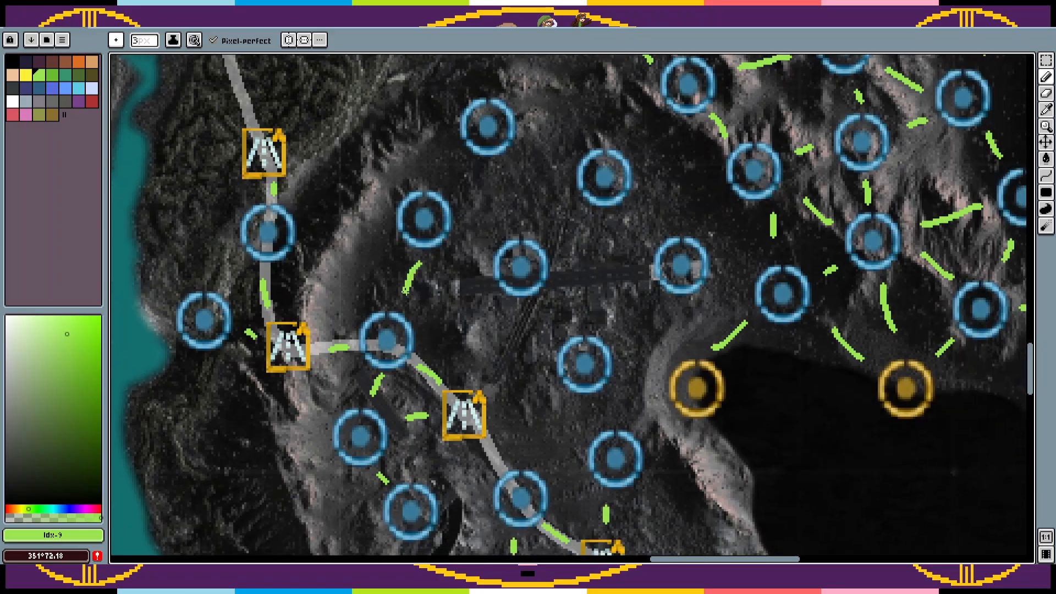
Step: Draw green links from the basin's middle road marker to the surrounding circles and between the circles east of the road
{"action": "left_click_drag", "start_coordinate": [505, 310], "coordinate": [484, 355]}
{"action": "left_click_drag", "start_coordinate": [498, 410], "coordinate": [530, 380]}
{"action": "mouse_move", "coordinate": [489, 446]}
{"action": "left_mouse_down"}
{"action": "mouse_move", "coordinate": [495, 462]}
{"action": "mouse_move", "coordinate": [501, 408]}
{"action": "left_mouse_up"}
{"action": "left_click_drag", "start_coordinate": [561, 444], "coordinate": [572, 439]}
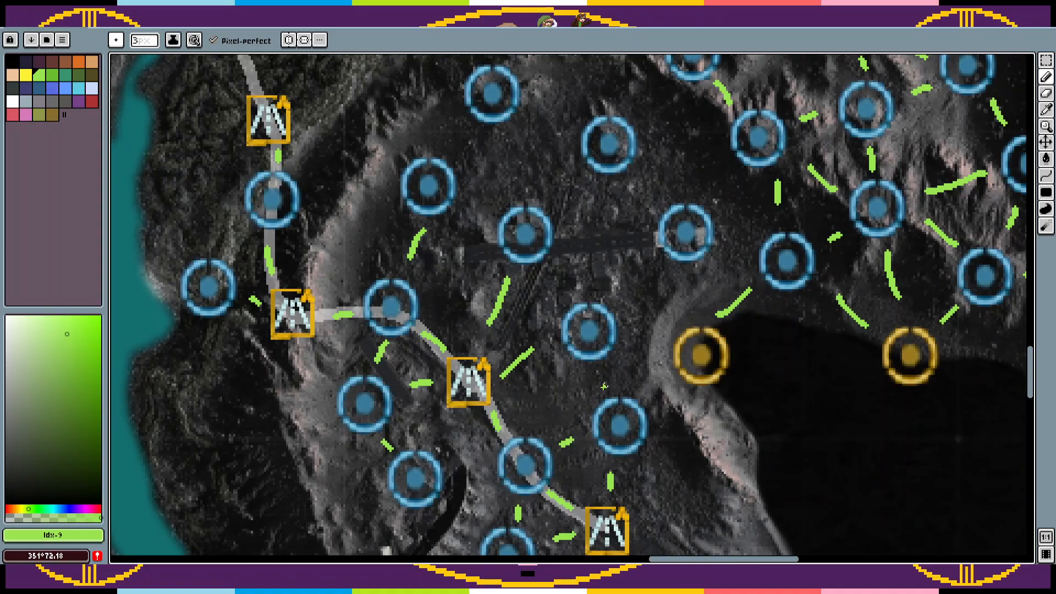
{"action": "mouse_move", "coordinate": [606, 390]}
{"action": "left_mouse_down"}
{"action": "mouse_move", "coordinate": [599, 374]}
{"action": "mouse_move", "coordinate": [616, 368]}
{"action": "mouse_move", "coordinate": [564, 421]}
{"action": "left_mouse_up"}
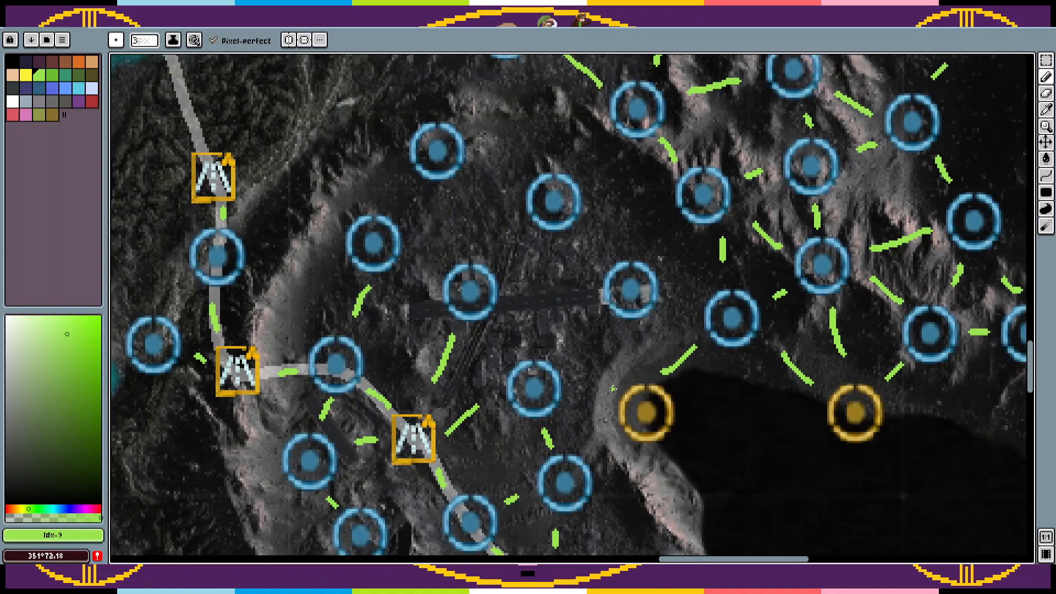
Step: Draw green links joining the yellow marker on the lake's northwestern shore and the circles west and north of it
{"action": "left_click_drag", "start_coordinate": [610, 396], "coordinate": [579, 393]}
{"action": "left_click_drag", "start_coordinate": [608, 431], "coordinate": [585, 445]}
{"action": "left_click_drag", "start_coordinate": [527, 467], "coordinate": [454, 448]}
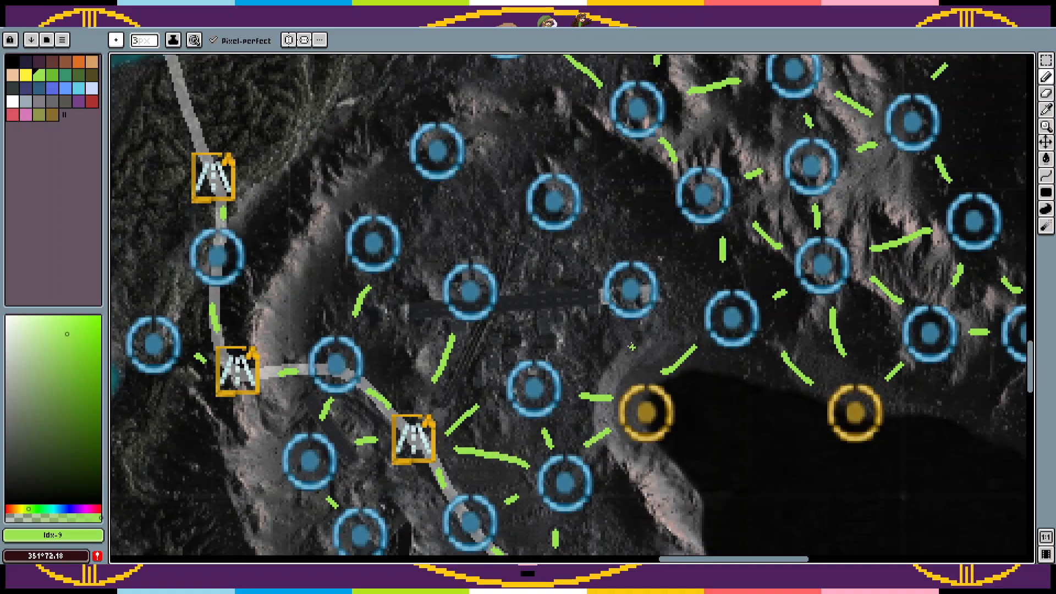
{"action": "mouse_move", "coordinate": [631, 367]}
{"action": "left_mouse_down"}
{"action": "mouse_move", "coordinate": [625, 325]}
{"action": "mouse_move", "coordinate": [561, 346]}
{"action": "left_mouse_up"}
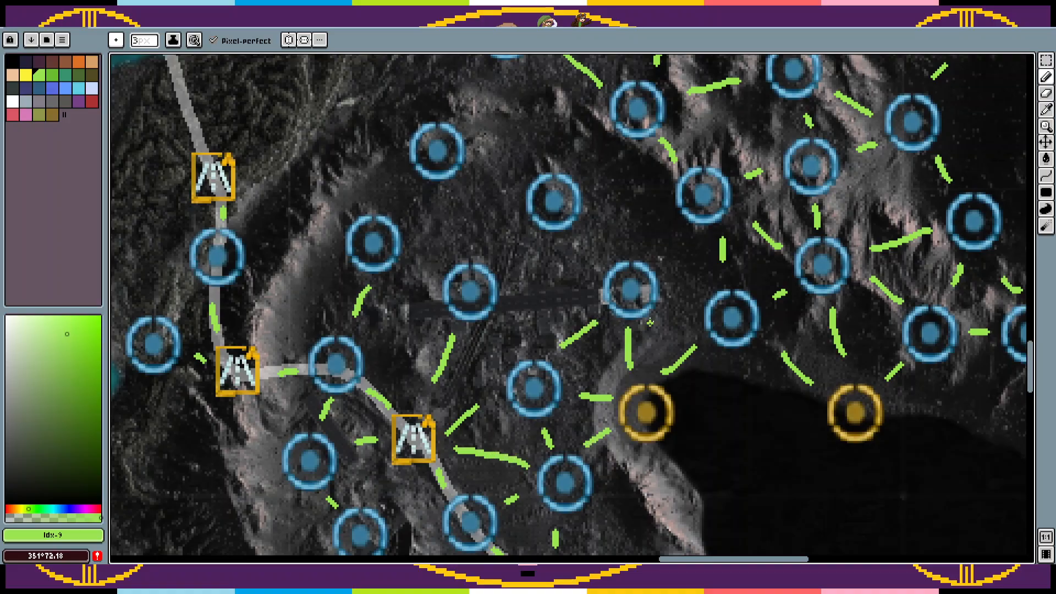
{"action": "left_click_drag", "start_coordinate": [680, 303], "coordinate": [696, 305]}
{"action": "mouse_move", "coordinate": [683, 230]}
{"action": "left_mouse_down"}
{"action": "mouse_move", "coordinate": [660, 255]}
{"action": "mouse_move", "coordinate": [712, 357]}
{"action": "mouse_move", "coordinate": [633, 337]}
{"action": "left_mouse_up"}
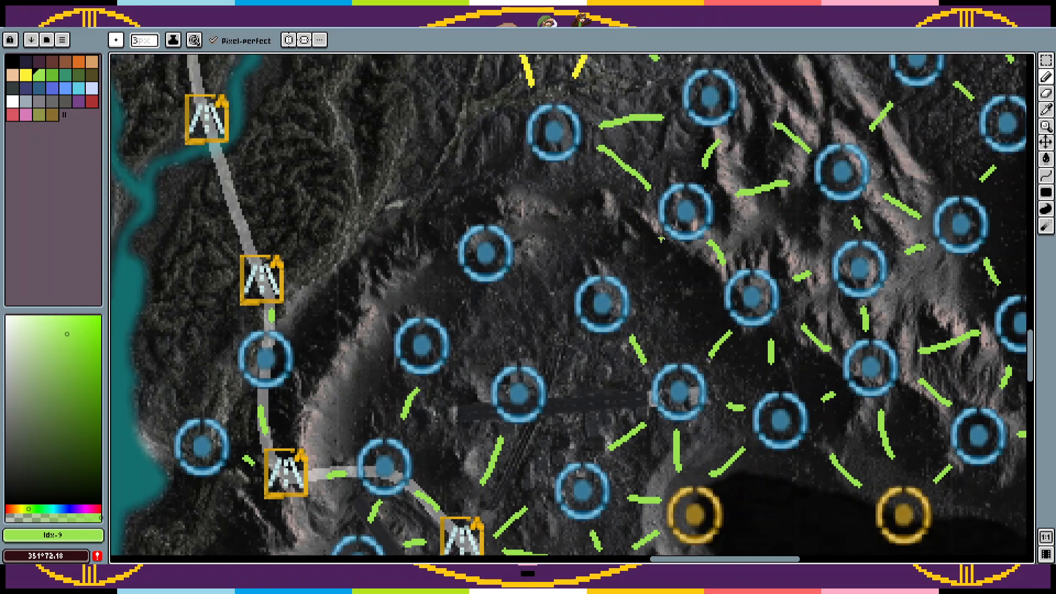
Step: Link the basin's northern circles in green to the circles on the northern and northeastern crater rim
{"action": "left_click_drag", "start_coordinate": [661, 239], "coordinate": [635, 266]}
{"action": "left_click_drag", "start_coordinate": [698, 300], "coordinate": [656, 302]}
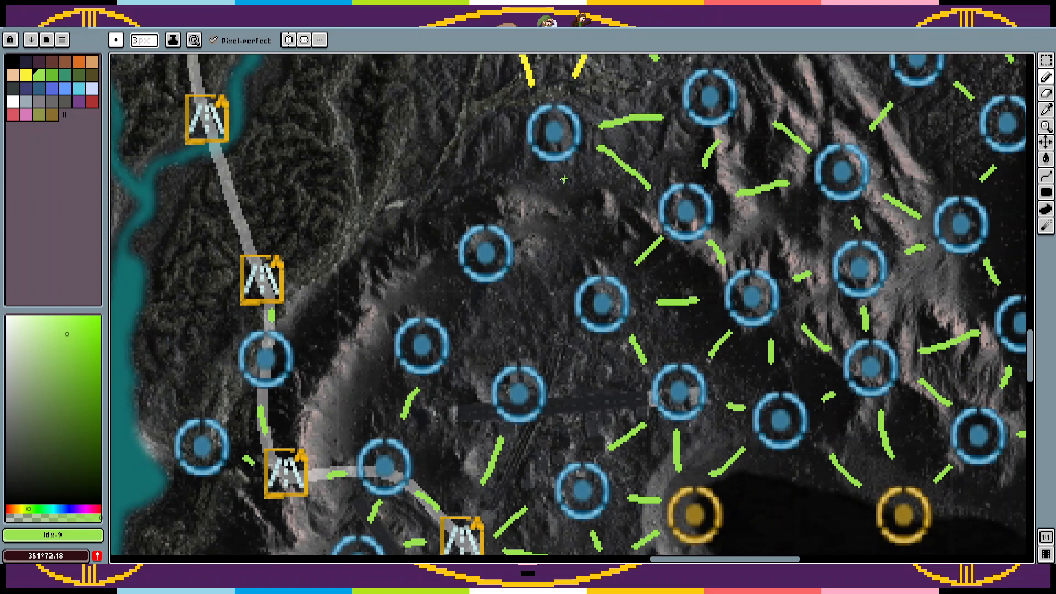
{"action": "left_click_drag", "start_coordinate": [563, 177], "coordinate": [586, 243]}
{"action": "left_click_drag", "start_coordinate": [526, 173], "coordinate": [505, 205]}
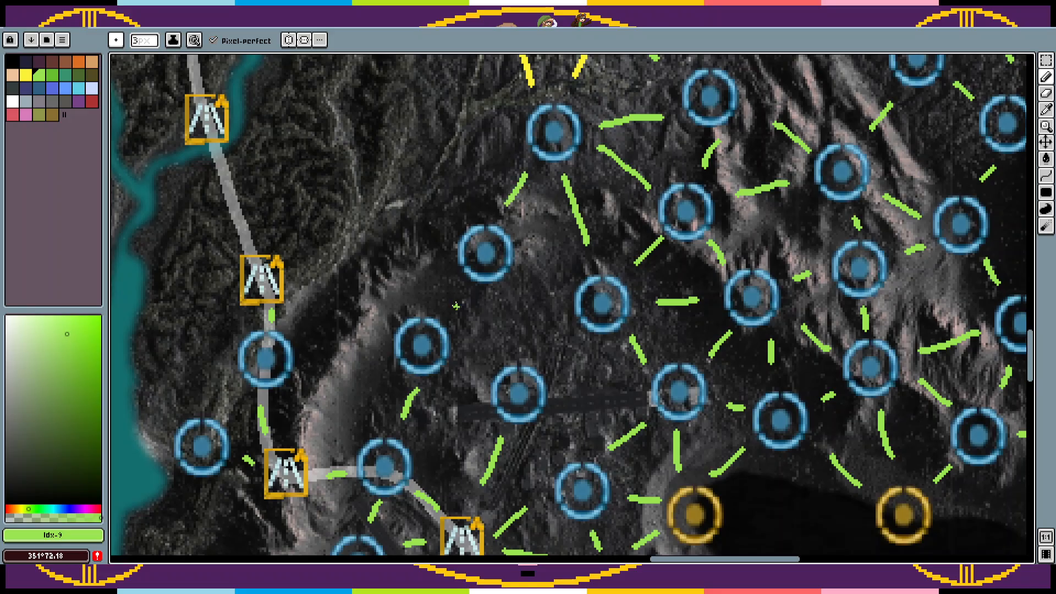
Step: Draw green links between the northwestern and central circles of the crater basin
{"action": "left_click_drag", "start_coordinate": [469, 292], "coordinate": [446, 315]}
{"action": "left_click_drag", "start_coordinate": [465, 362], "coordinate": [478, 365]}
{"action": "left_click_drag", "start_coordinate": [469, 418], "coordinate": [434, 449]}
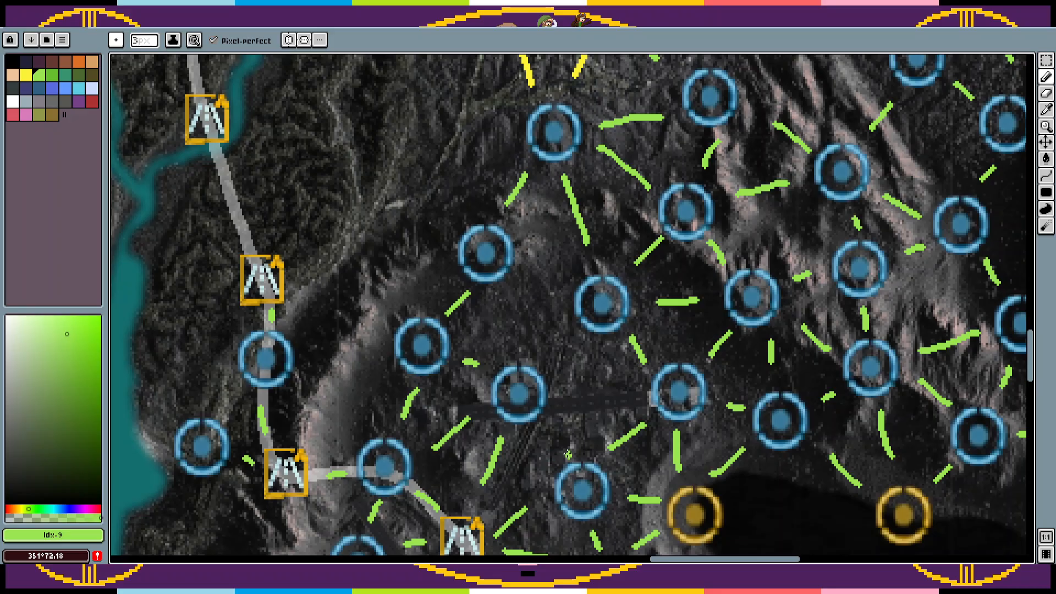
{"action": "left_click_drag", "start_coordinate": [569, 456], "coordinate": [552, 439]}
{"action": "left_click_drag", "start_coordinate": [632, 386], "coordinate": [569, 389]}
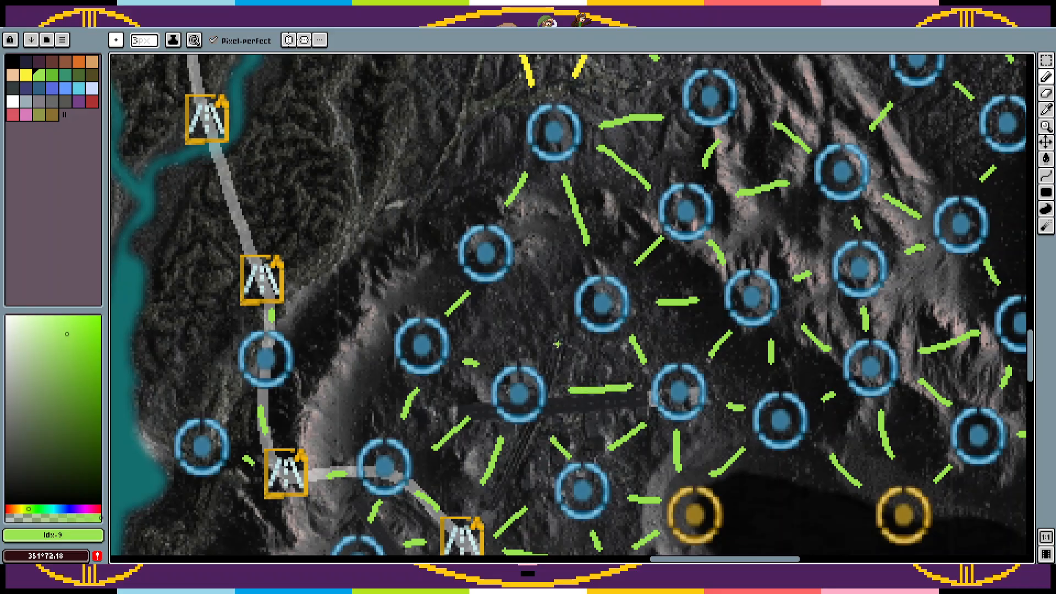
{"action": "left_click_drag", "start_coordinate": [580, 337], "coordinate": [551, 363]}
Step: Paste circle markers between the river road and the yellow-linked circles, including one on the road below the river crossing
{"action": "mouse_move", "coordinate": [564, 281]}
{"action": "left_mouse_down"}
{"action": "mouse_move", "coordinate": [536, 267]}
{"action": "mouse_move", "coordinate": [610, 337]}
{"action": "mouse_move", "coordinate": [647, 395]}
{"action": "left_mouse_up"}
{"action": "key", "text": "z"}
{"action": "right_click", "coordinate": [532, 266]}
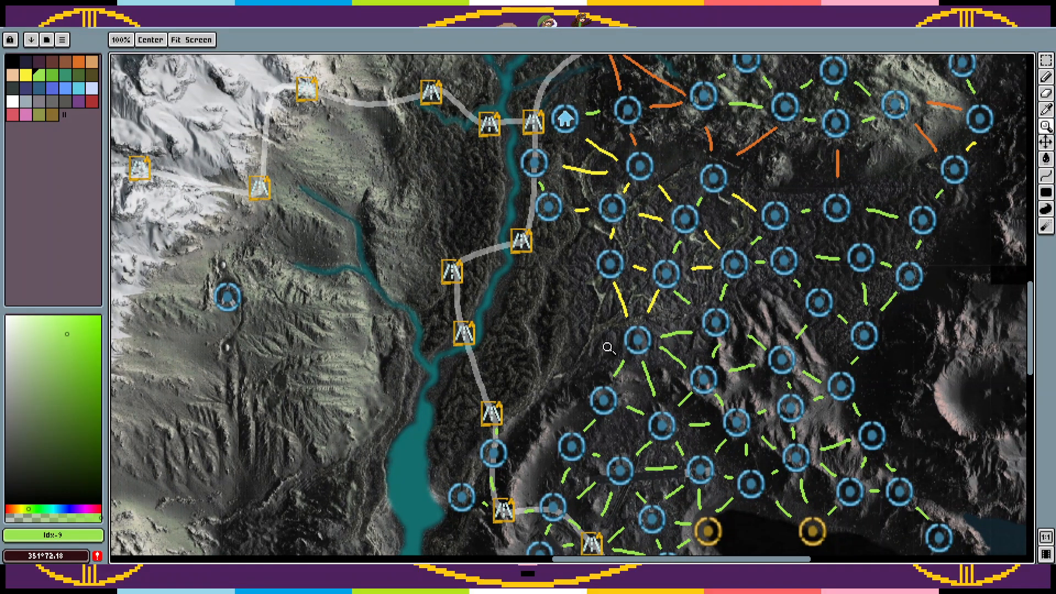
{"action": "key", "text": "v"}
{"action": "key", "text": "z"}
{"action": "mouse_move", "coordinate": [619, 359]}
{"action": "left_mouse_down"}
{"action": "mouse_move", "coordinate": [613, 292]}
{"action": "mouse_move", "coordinate": [615, 345]}
{"action": "mouse_move", "coordinate": [474, 388]}
{"action": "mouse_move", "coordinate": [624, 316]}
{"action": "mouse_move", "coordinate": [571, 340]}
{"action": "mouse_move", "coordinate": [574, 319]}
{"action": "mouse_move", "coordinate": [627, 311]}
{"action": "mouse_move", "coordinate": [567, 278]}
{"action": "mouse_move", "coordinate": [616, 322]}
{"action": "mouse_move", "coordinate": [507, 354]}
{"action": "left_mouse_up"}
{"action": "key", "text": "ctrl+v"}
{"action": "key", "text": "ctrl+v"}
{"action": "left_click_drag", "start_coordinate": [618, 314], "coordinate": [508, 312]}
{"action": "key", "text": "z"}
{"action": "left_click", "coordinate": [591, 281]}
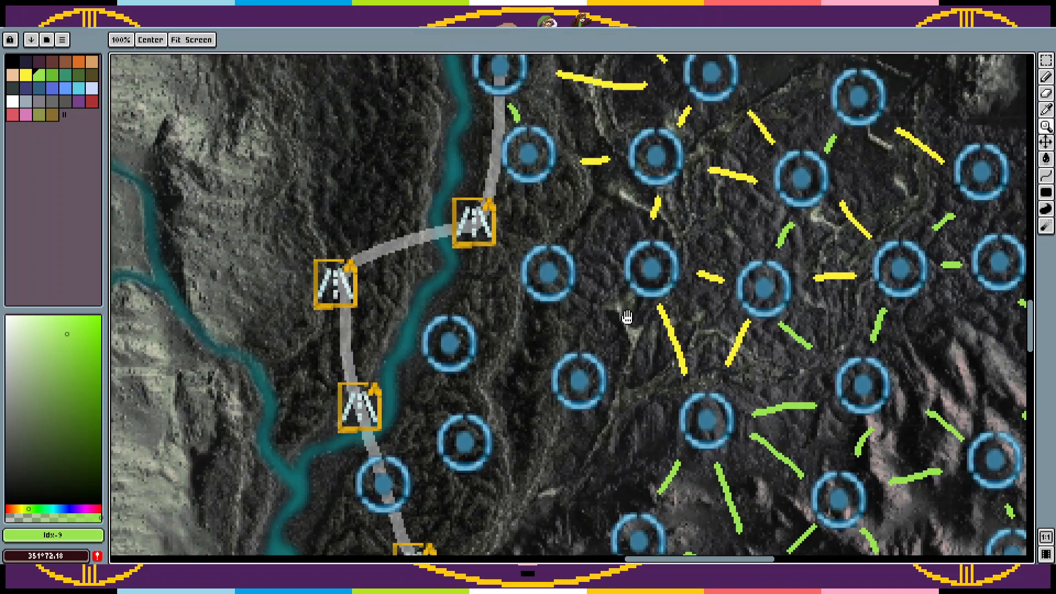
Step: Draw yellow Pencil links joining the new circles east of the river to each other and to the existing yellow-linked network
{"action": "key", "text": "b"}
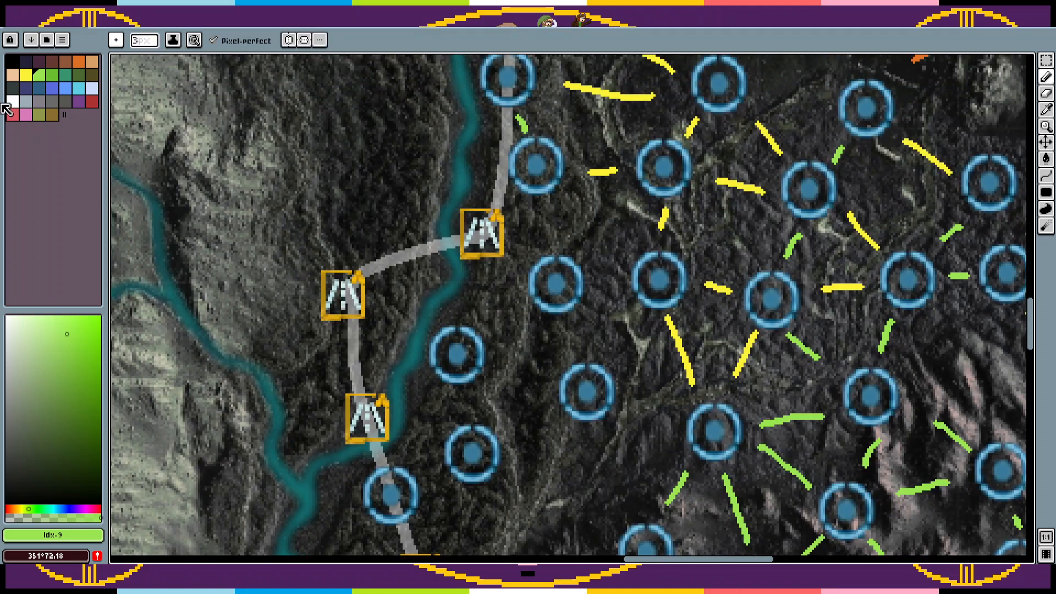
{"action": "left_click", "coordinate": [39, 88]}
{"action": "left_click", "coordinate": [26, 74]}
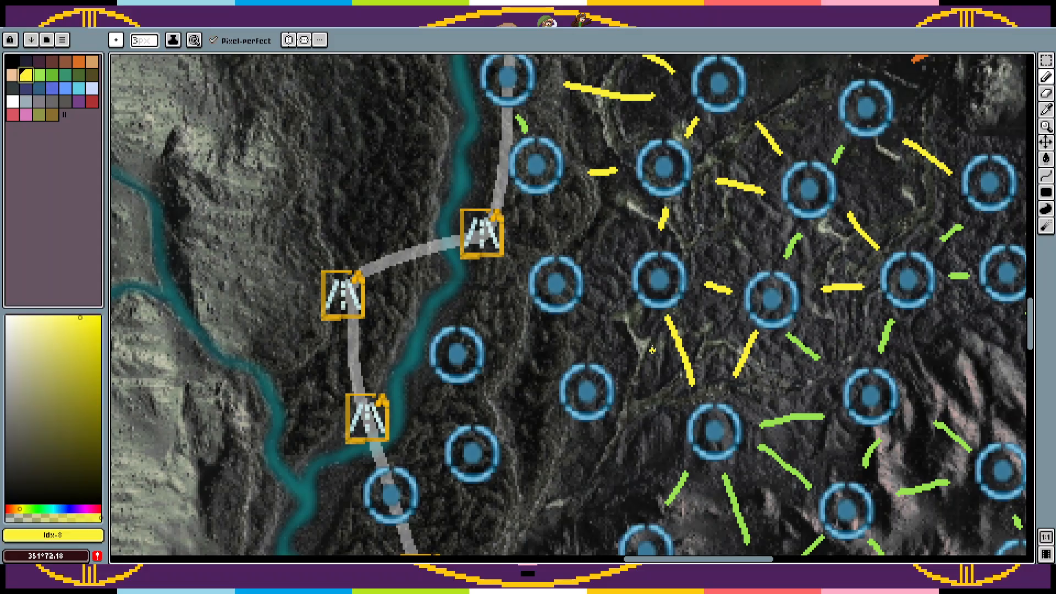
{"action": "left_click_drag", "start_coordinate": [644, 319], "coordinate": [618, 353]}
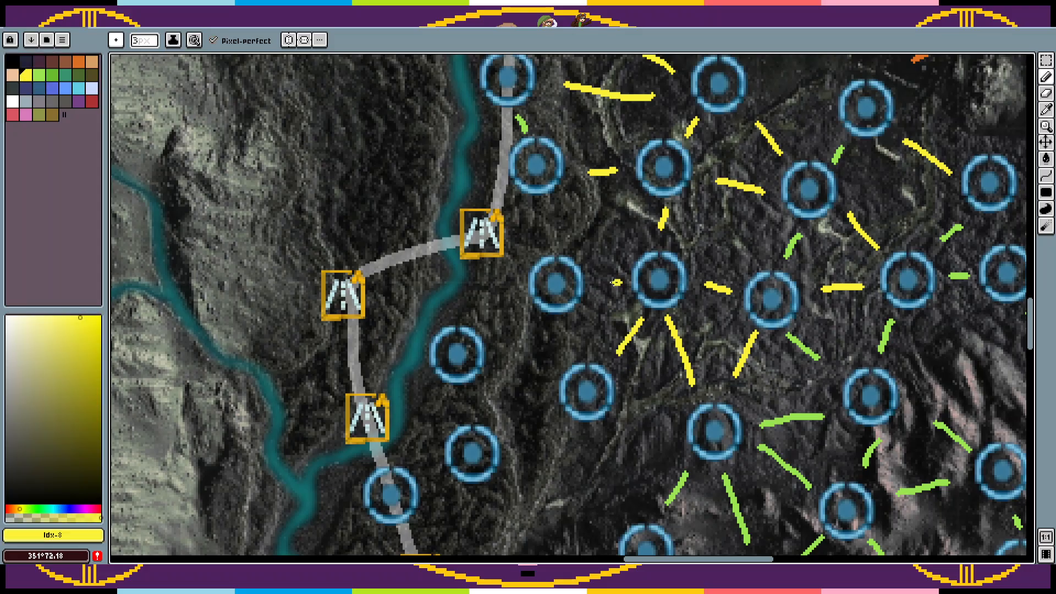
{"action": "left_click_drag", "start_coordinate": [619, 282], "coordinate": [598, 283]}
{"action": "left_click_drag", "start_coordinate": [546, 205], "coordinate": [553, 229]}
{"action": "left_click_drag", "start_coordinate": [550, 407], "coordinate": [516, 433]}
{"action": "left_click_drag", "start_coordinate": [552, 380], "coordinate": [515, 365]}
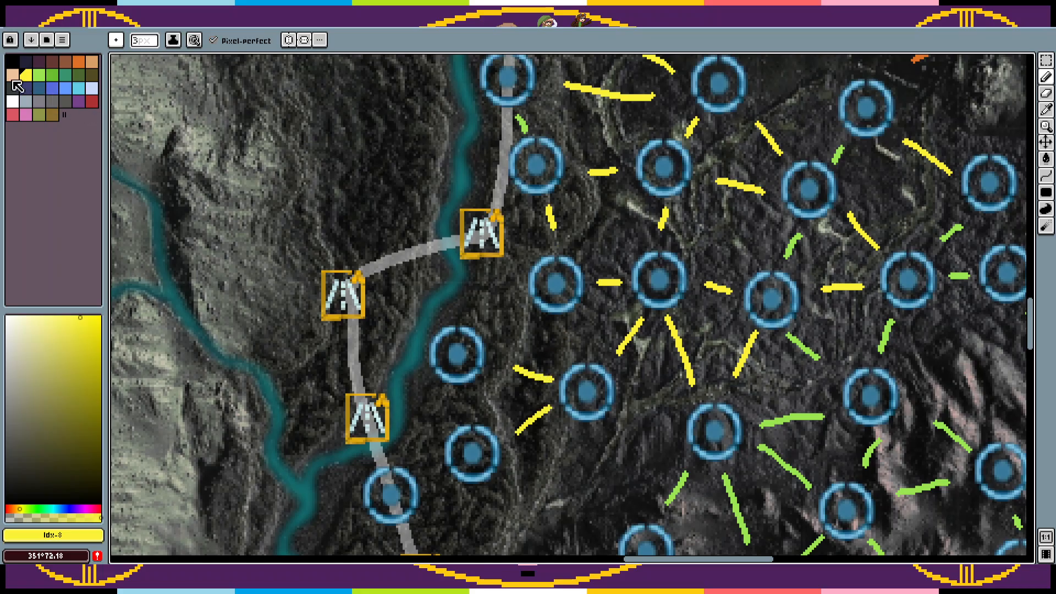
{"action": "left_click_drag", "start_coordinate": [573, 355], "coordinate": [562, 330]}
Step: Draw green links from the road marker at the northern river crossing through the riverside circles down to the circle on the road
{"action": "left_click", "coordinate": [38, 75]}
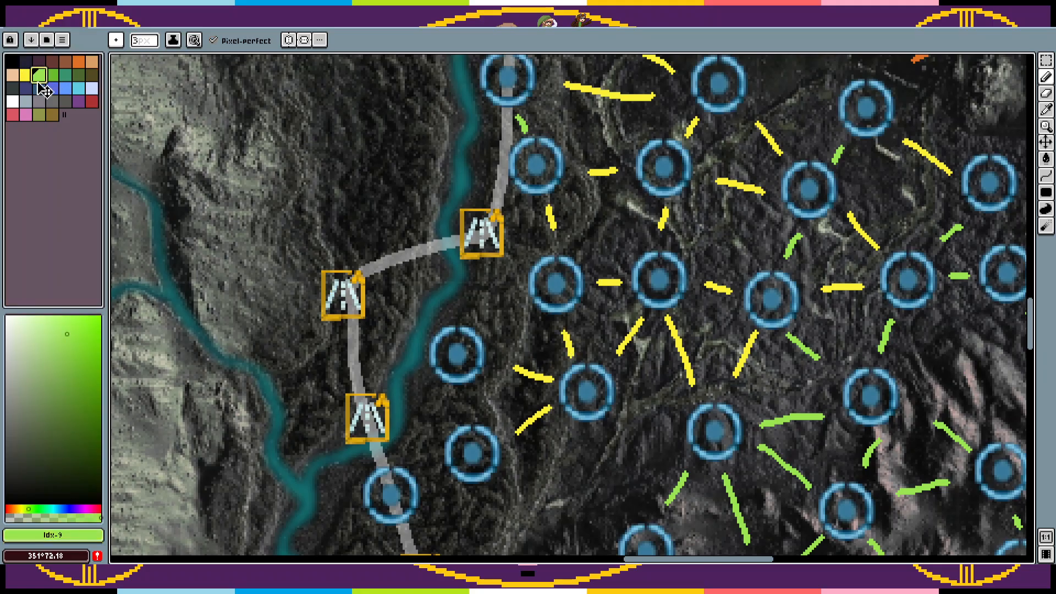
{"action": "left_click_drag", "start_coordinate": [485, 270], "coordinate": [481, 315]}
{"action": "left_click_drag", "start_coordinate": [523, 306], "coordinate": [497, 332]}
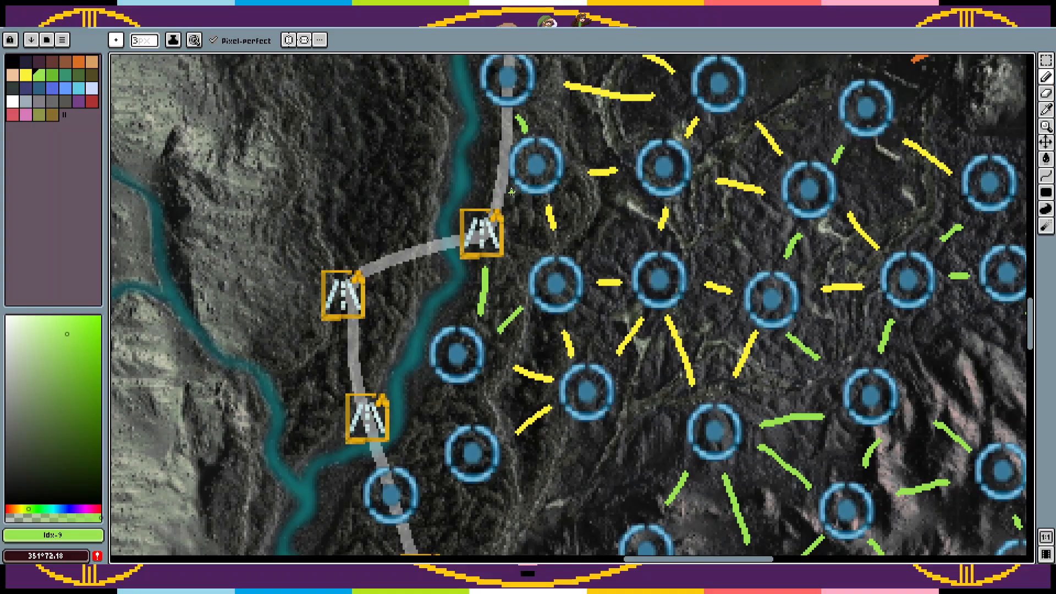
{"action": "left_click_drag", "start_coordinate": [517, 190], "coordinate": [504, 206]}
{"action": "left_click_drag", "start_coordinate": [478, 418], "coordinate": [492, 343]}
{"action": "left_click_drag", "start_coordinate": [462, 428], "coordinate": [447, 428]}
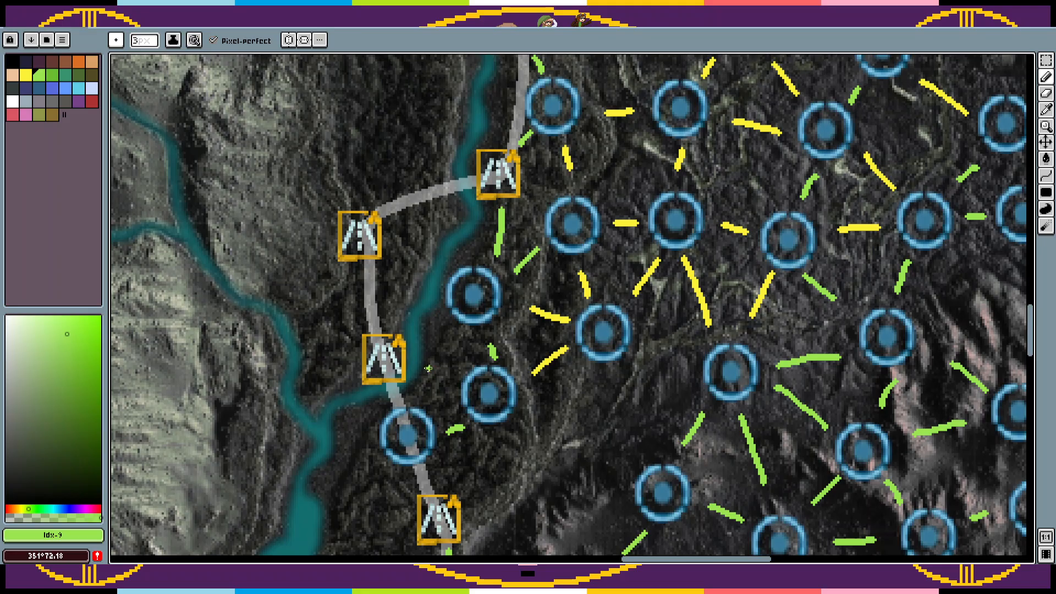
Step: Link the riverside circles in green to the road markers across the river, and link those road markers along the road
{"action": "left_click_drag", "start_coordinate": [422, 366], "coordinate": [450, 384]}
{"action": "left_click_drag", "start_coordinate": [441, 318], "coordinate": [418, 337]}
{"action": "left_click_drag", "start_coordinate": [394, 249], "coordinate": [427, 269]}
{"action": "left_click_drag", "start_coordinate": [457, 190], "coordinate": [410, 216]}
{"action": "left_click_drag", "start_coordinate": [374, 319], "coordinate": [369, 281]}
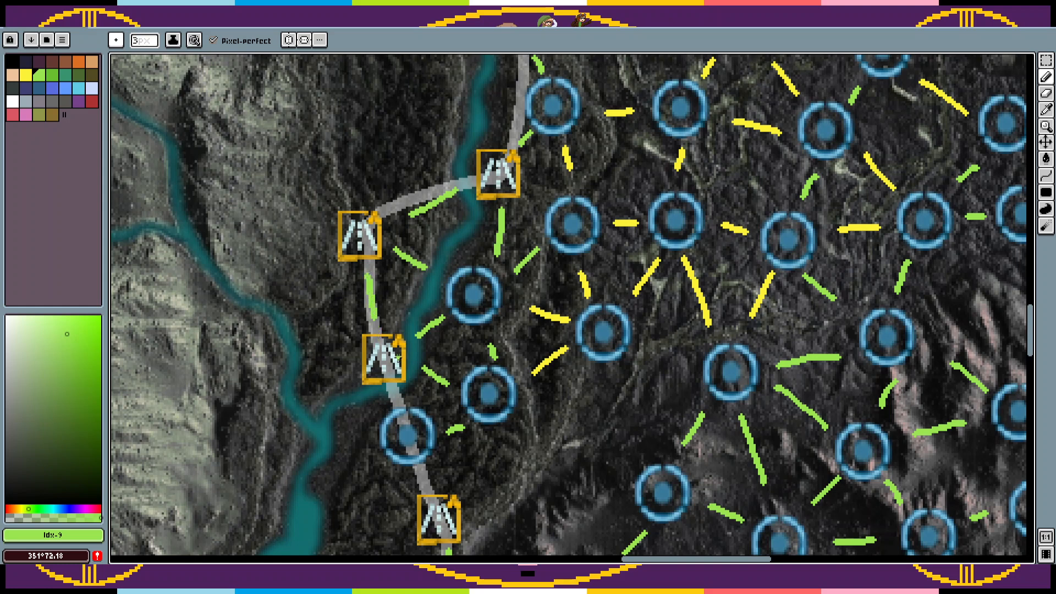
Step: Draw green links along the road joining the circle south of the river crossing to its neighboring road markers
{"action": "mouse_move", "coordinate": [383, 386]}
{"action": "left_mouse_down"}
{"action": "mouse_move", "coordinate": [384, 400]}
{"action": "mouse_move", "coordinate": [403, 323]}
{"action": "mouse_move", "coordinate": [394, 331]}
{"action": "left_mouse_up"}
{"action": "key", "text": "ctrl+z"}
{"action": "mouse_move", "coordinate": [469, 406]}
{"action": "left_mouse_down"}
{"action": "mouse_move", "coordinate": [467, 299]}
{"action": "mouse_move", "coordinate": [448, 318]}
{"action": "left_mouse_up"}
{"action": "left_click_drag", "start_coordinate": [442, 369], "coordinate": [445, 333]}
Step: Draw a diagonal yellow link between neighboring circles in the middle of the yellow-linked area, undoing a stray stroke
{"action": "key", "text": "z"}
{"action": "scroll", "coordinate": [561, 302], "scroll_direction": "down", "scroll_amount": 1}
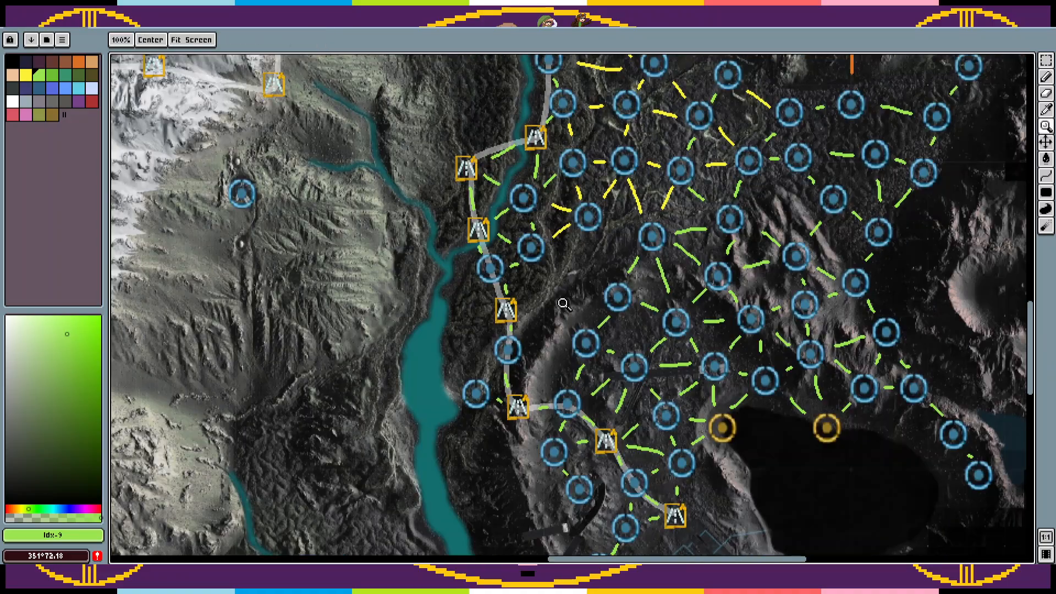
{"action": "left_click_drag", "start_coordinate": [561, 302], "coordinate": [501, 443]}
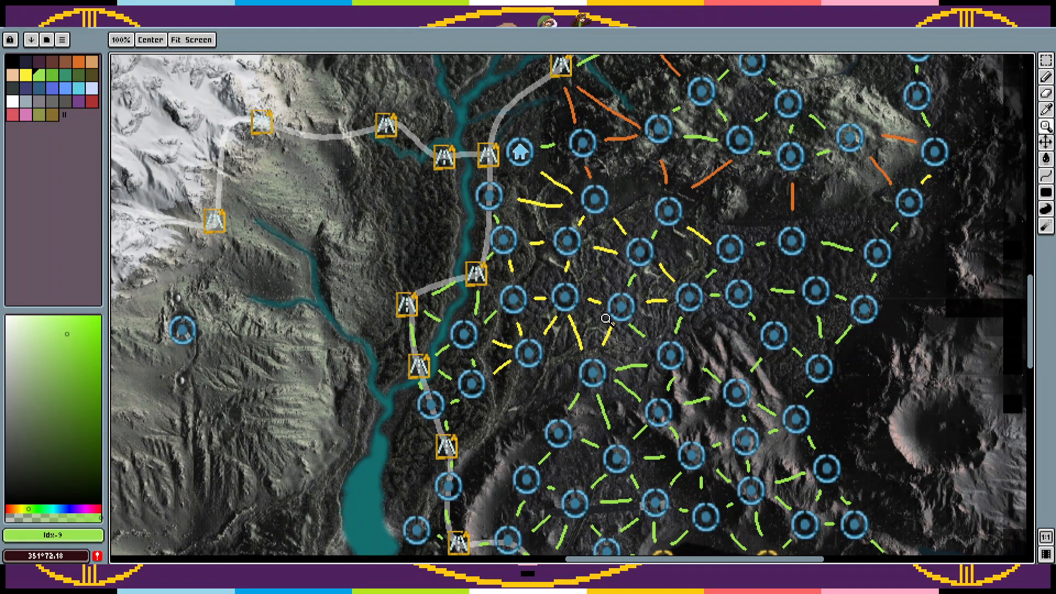
{"action": "left_click_drag", "start_coordinate": [607, 320], "coordinate": [576, 369]}
{"action": "key", "text": "b"}
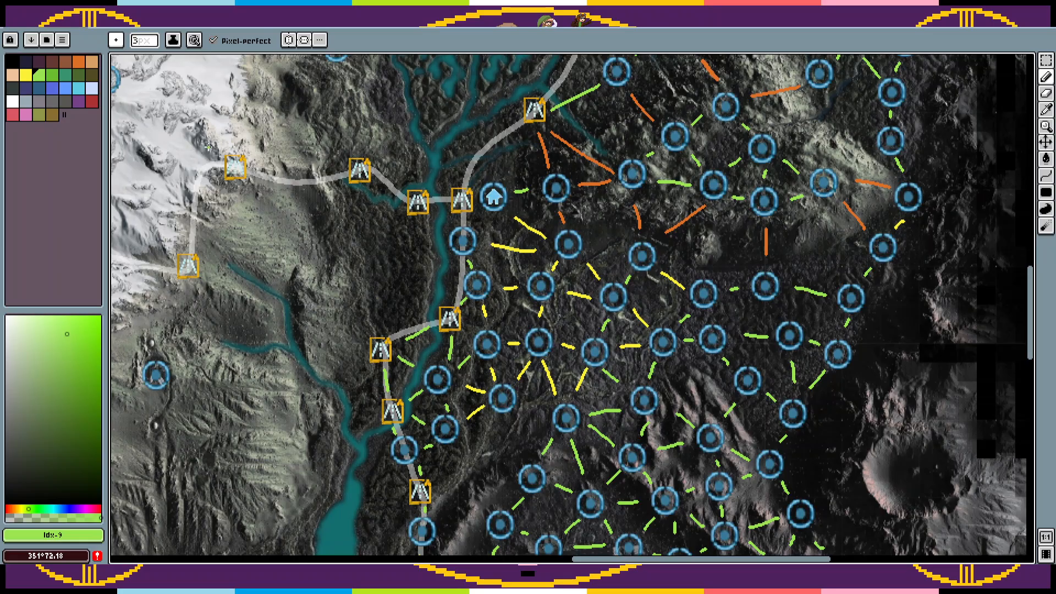
{"action": "left_click", "coordinate": [25, 74]}
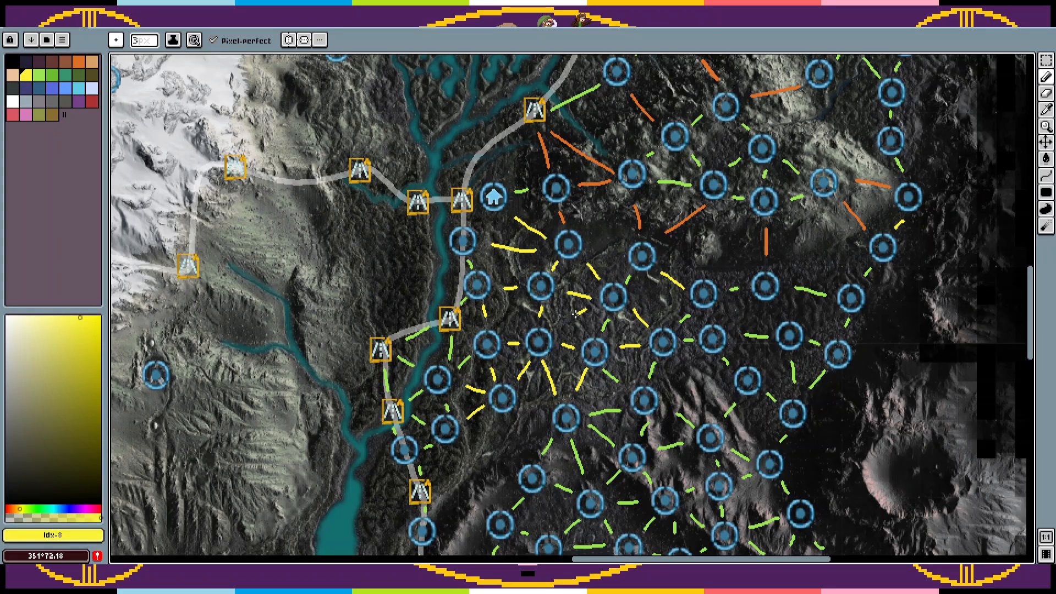
{"action": "mouse_move", "coordinate": [578, 312]}
{"action": "left_mouse_down"}
{"action": "mouse_move", "coordinate": [556, 324]}
{"action": "mouse_move", "coordinate": [571, 323]}
{"action": "left_mouse_up"}
{"action": "key", "text": "ctrl+z"}
Step: Paste a circle between the river road and the northwestern crater rim and link it in yellow to the nearest basin circle
{"action": "scroll", "coordinate": [564, 324], "scroll_direction": "down", "scroll_amount": 5}
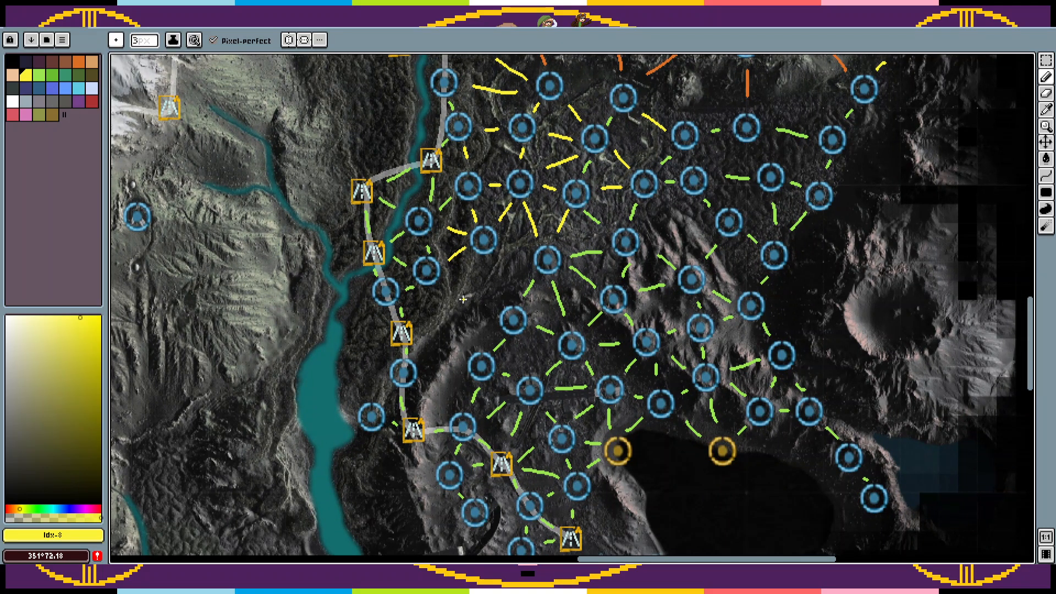
{"action": "key", "text": "ctrl+v"}
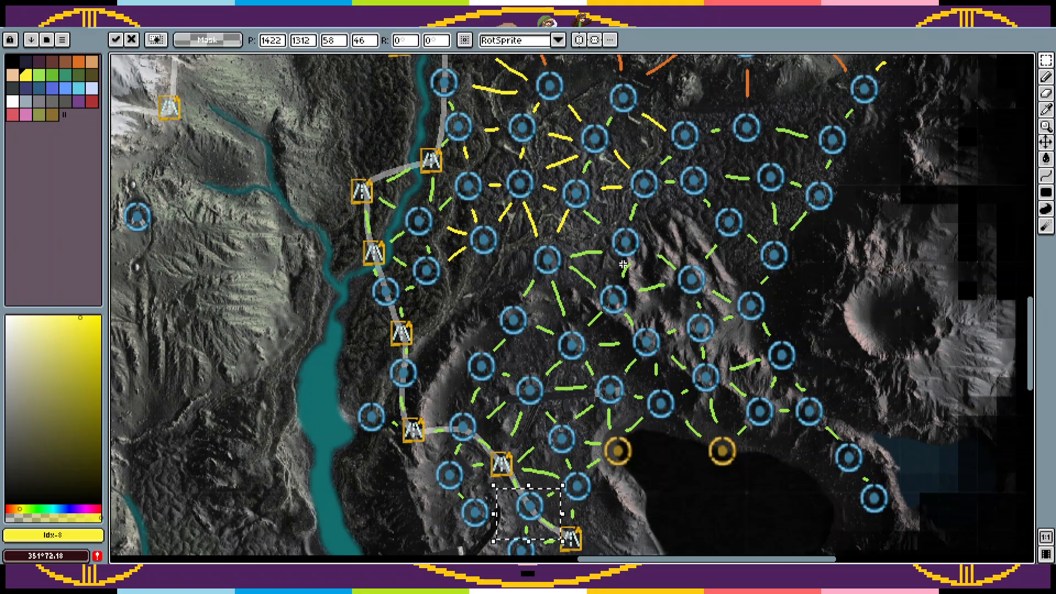
{"action": "left_click_drag", "start_coordinate": [547, 491], "coordinate": [479, 291]}
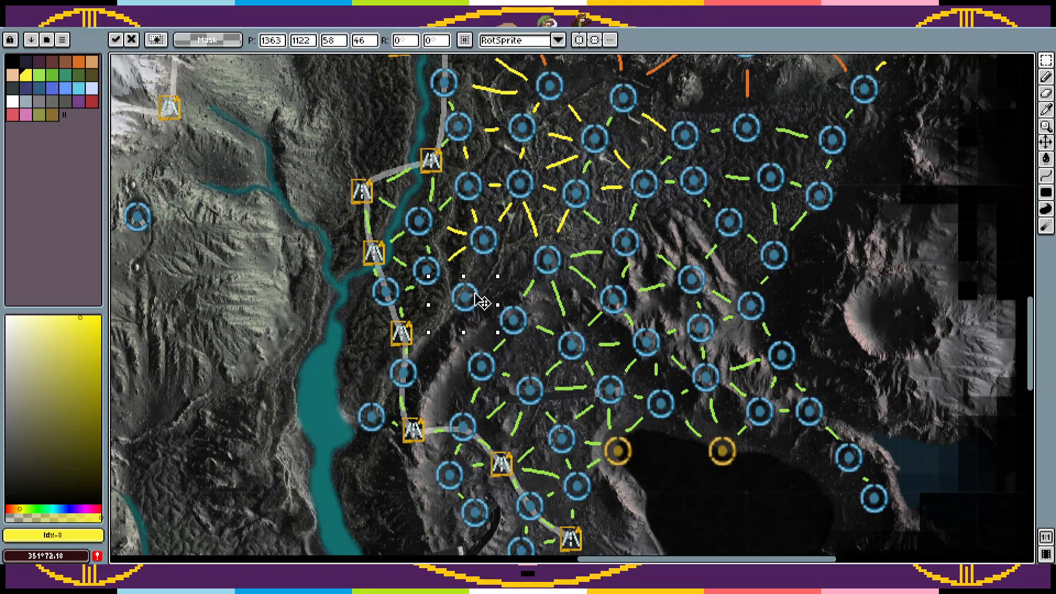
{"action": "left_click", "coordinate": [26, 76]}
{"action": "left_click", "coordinate": [545, 282]}
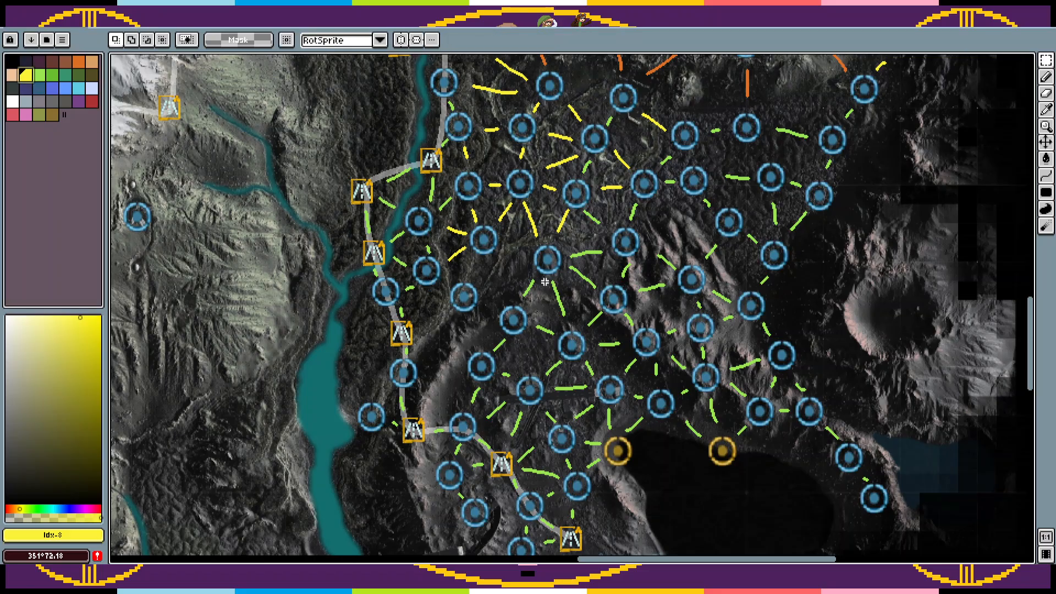
{"action": "key", "text": "b"}
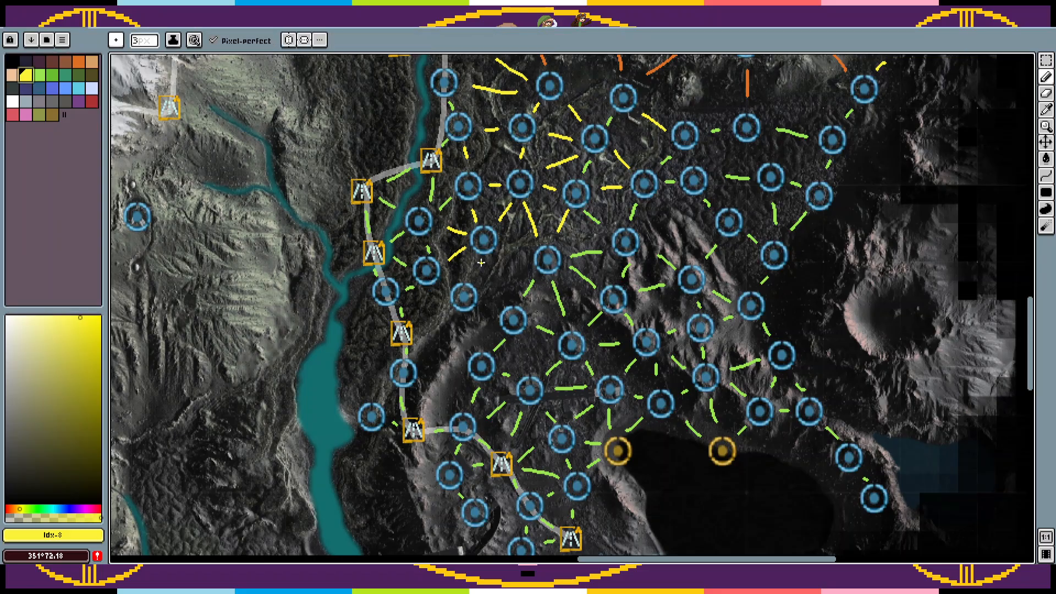
{"action": "left_click_drag", "start_coordinate": [493, 315], "coordinate": [477, 308]}
{"action": "scroll", "coordinate": [607, 266], "scroll_direction": "down", "scroll_amount": 3}
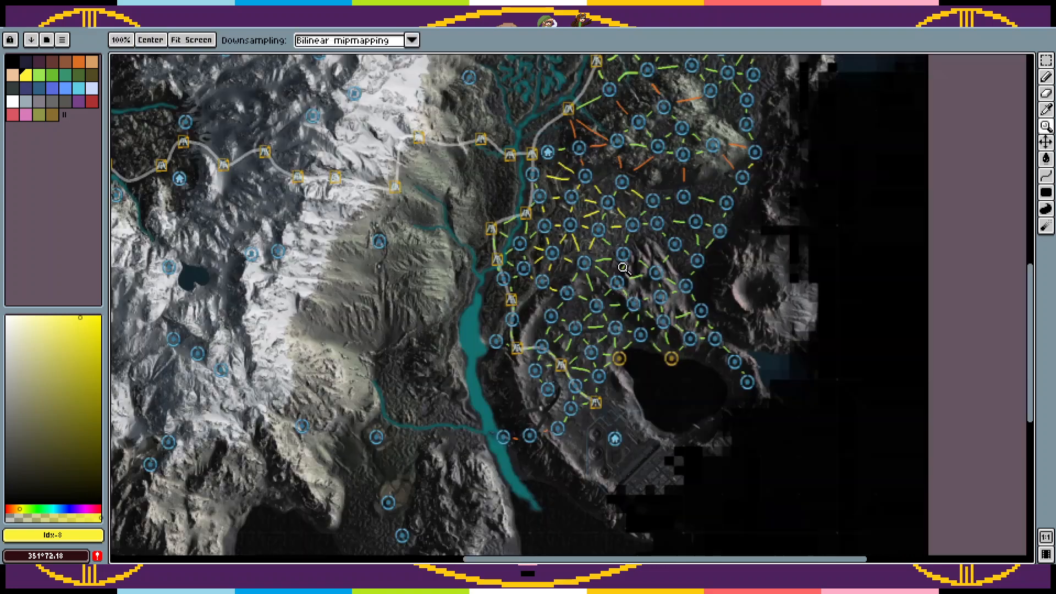
Step: Examine the whole world map, comparing the linked eastern network with the road and circle markers across the rest of the continent
{"action": "scroll", "coordinate": [752, 261], "scroll_direction": "down", "scroll_amount": 1}
{"action": "left_click_drag", "start_coordinate": [784, 303], "coordinate": [792, 424]}
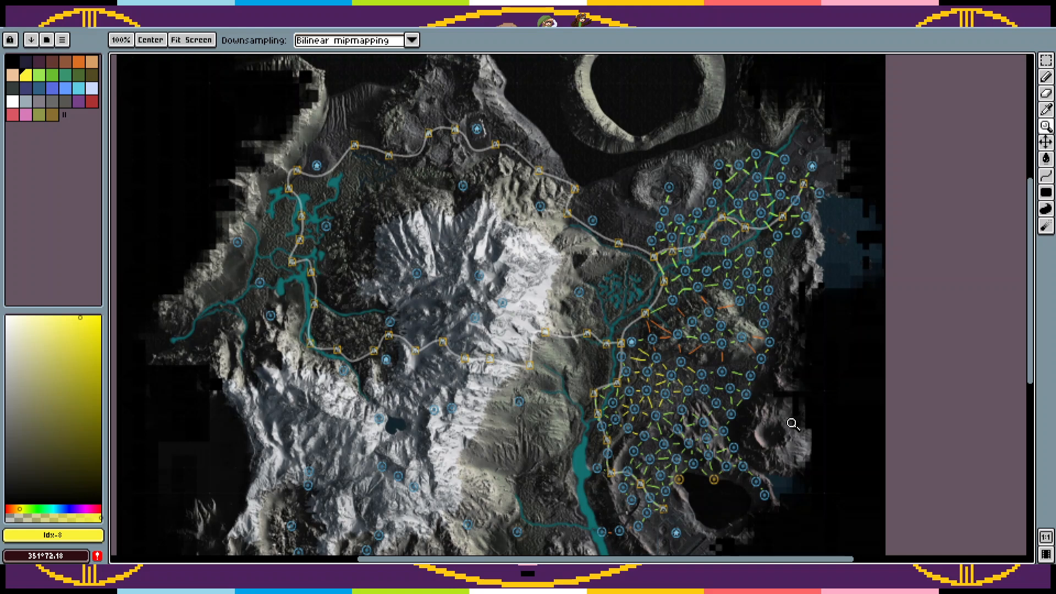
{"action": "left_click_drag", "start_coordinate": [792, 424], "coordinate": [821, 377]}
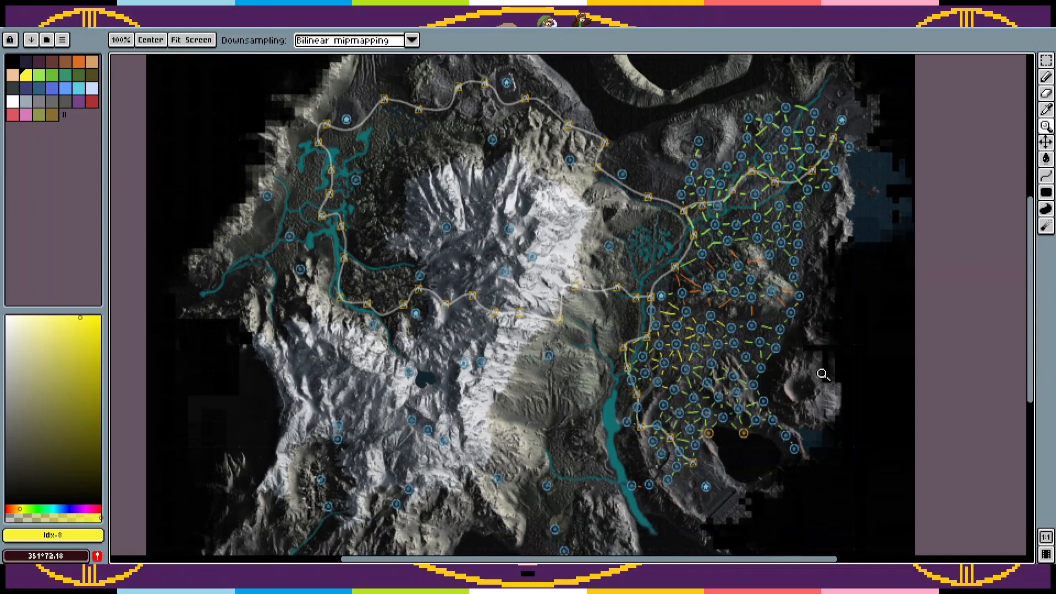
{"action": "key", "text": "i"}
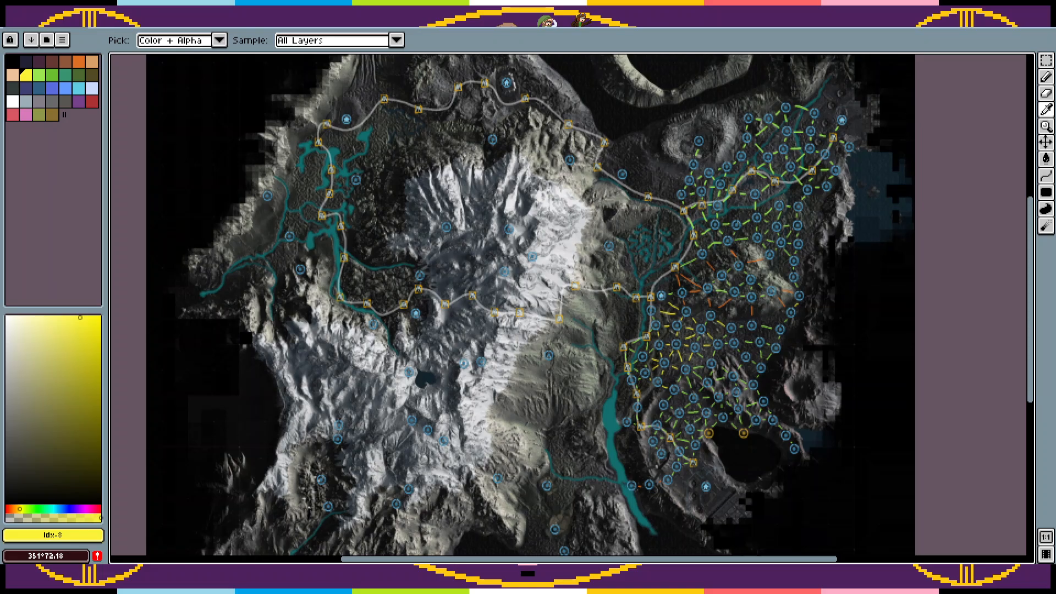
{"action": "key", "text": "z"}
{"action": "scroll", "coordinate": [735, 343], "scroll_direction": "down", "scroll_amount": 1}
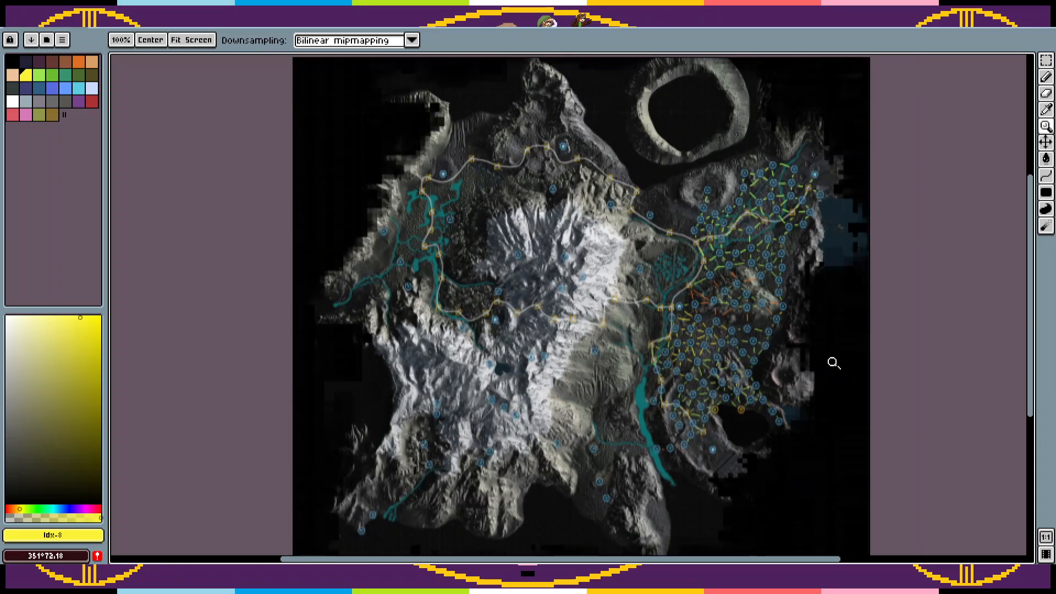
{"action": "left_click_drag", "start_coordinate": [833, 363], "coordinate": [854, 352]}
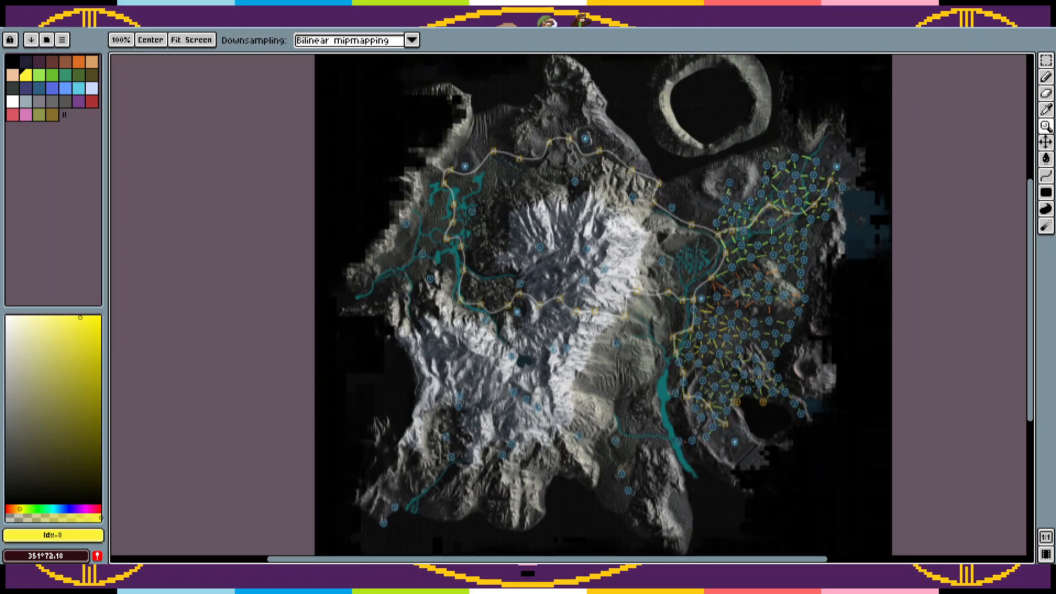
{"action": "key", "text": "i"}
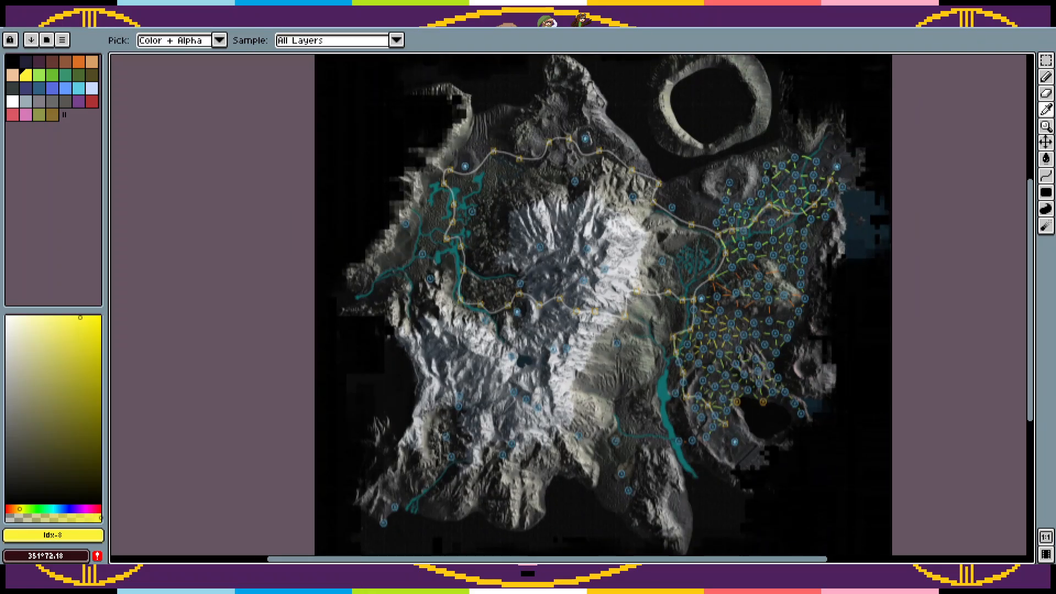